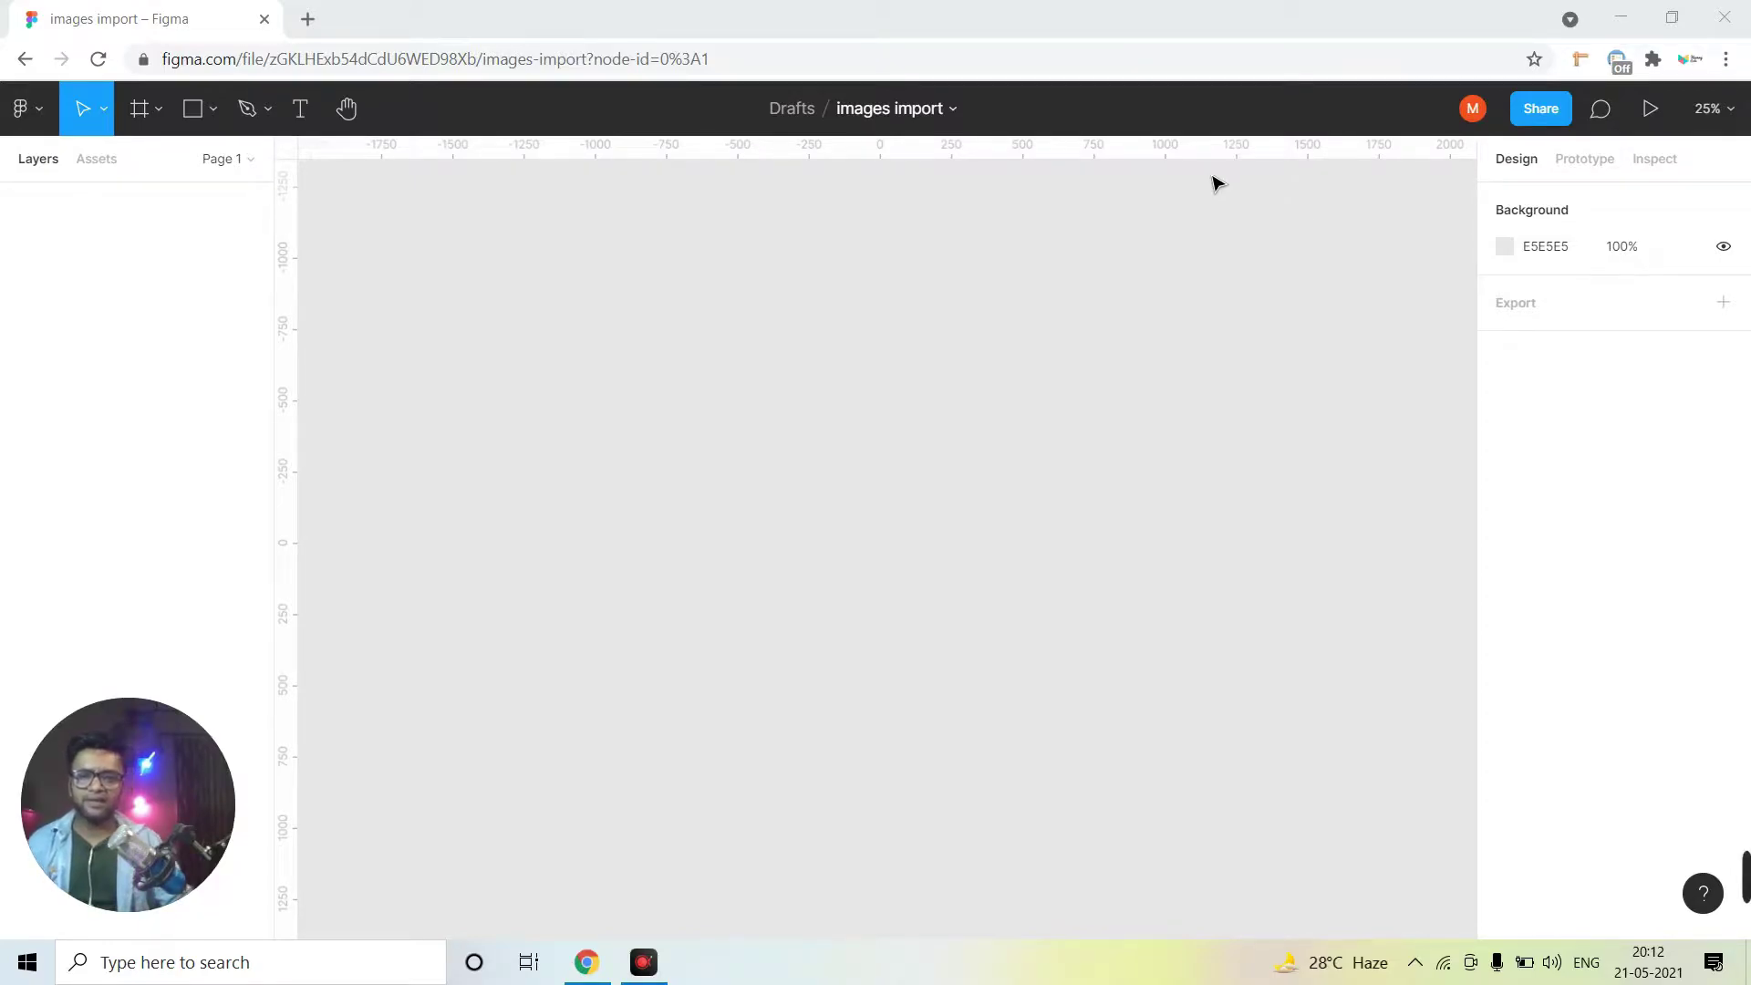
Open a new browser tab and go to figma.com
{"action": "left_click", "coordinate": [308, 20]}
{"action": "left_click", "coordinate": [398, 59]}
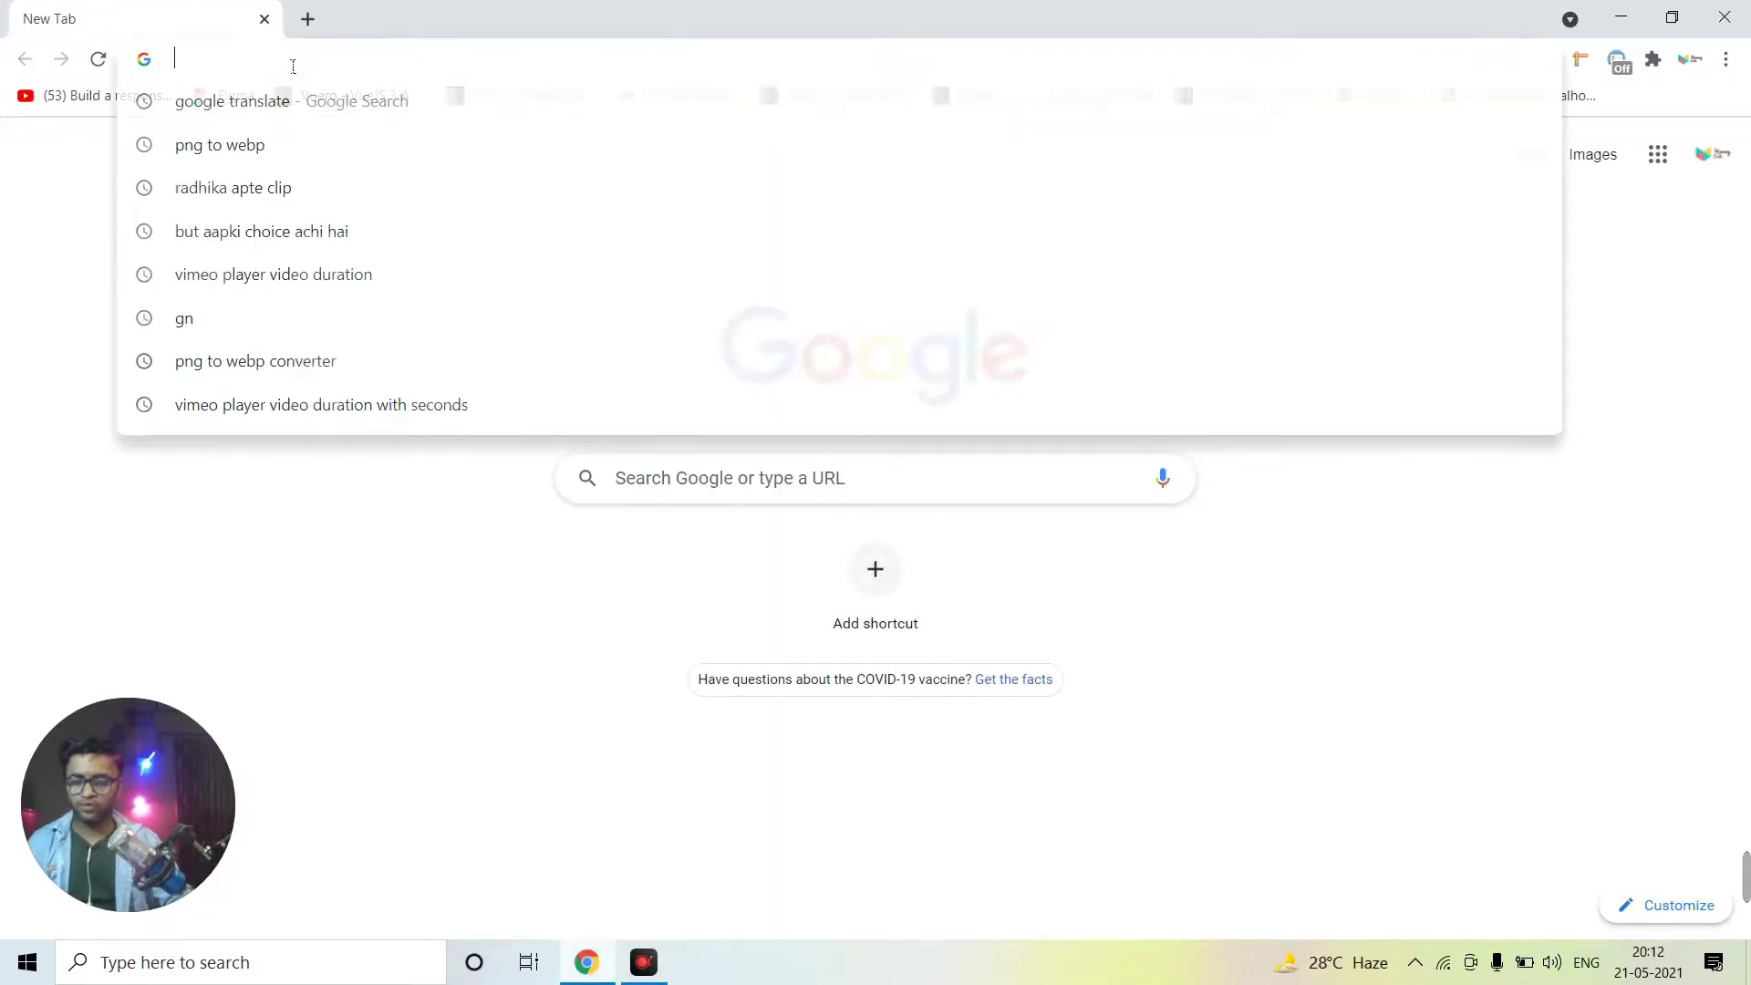
{"action": "type", "text": "fig"}
{"action": "key", "text": "Return"}
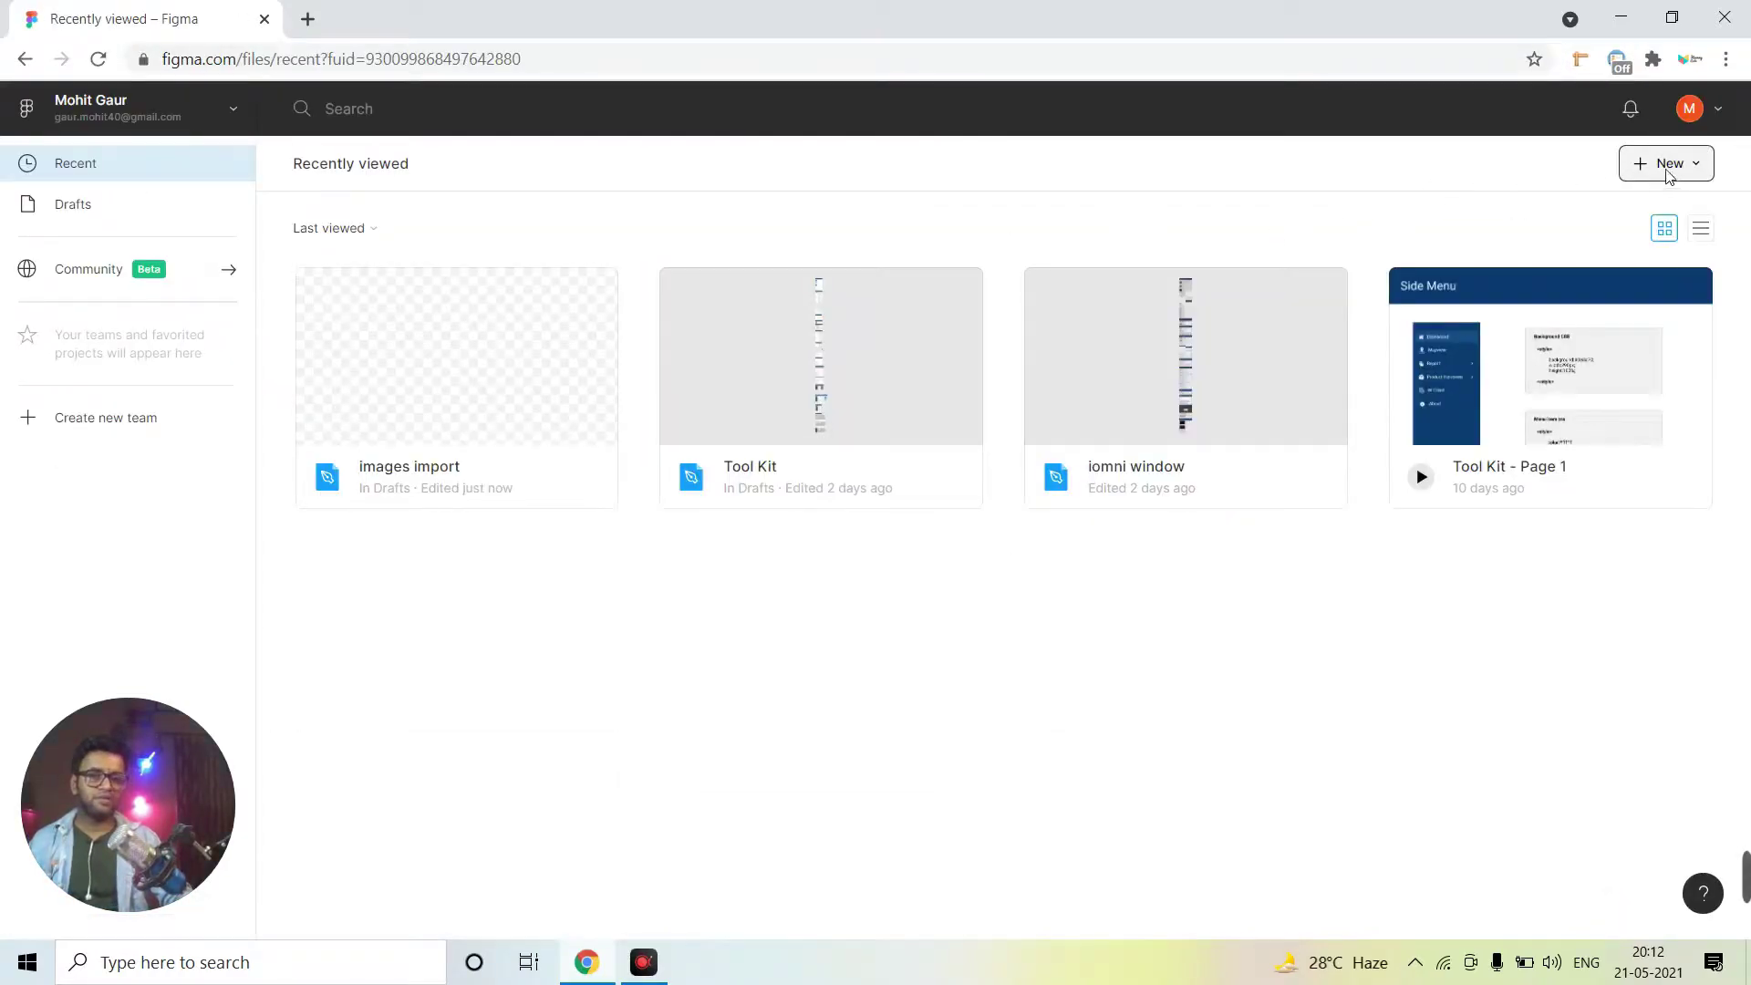
Create a new design file in Drafts and name it 'images-import'
{"action": "left_click", "coordinate": [1667, 165]}
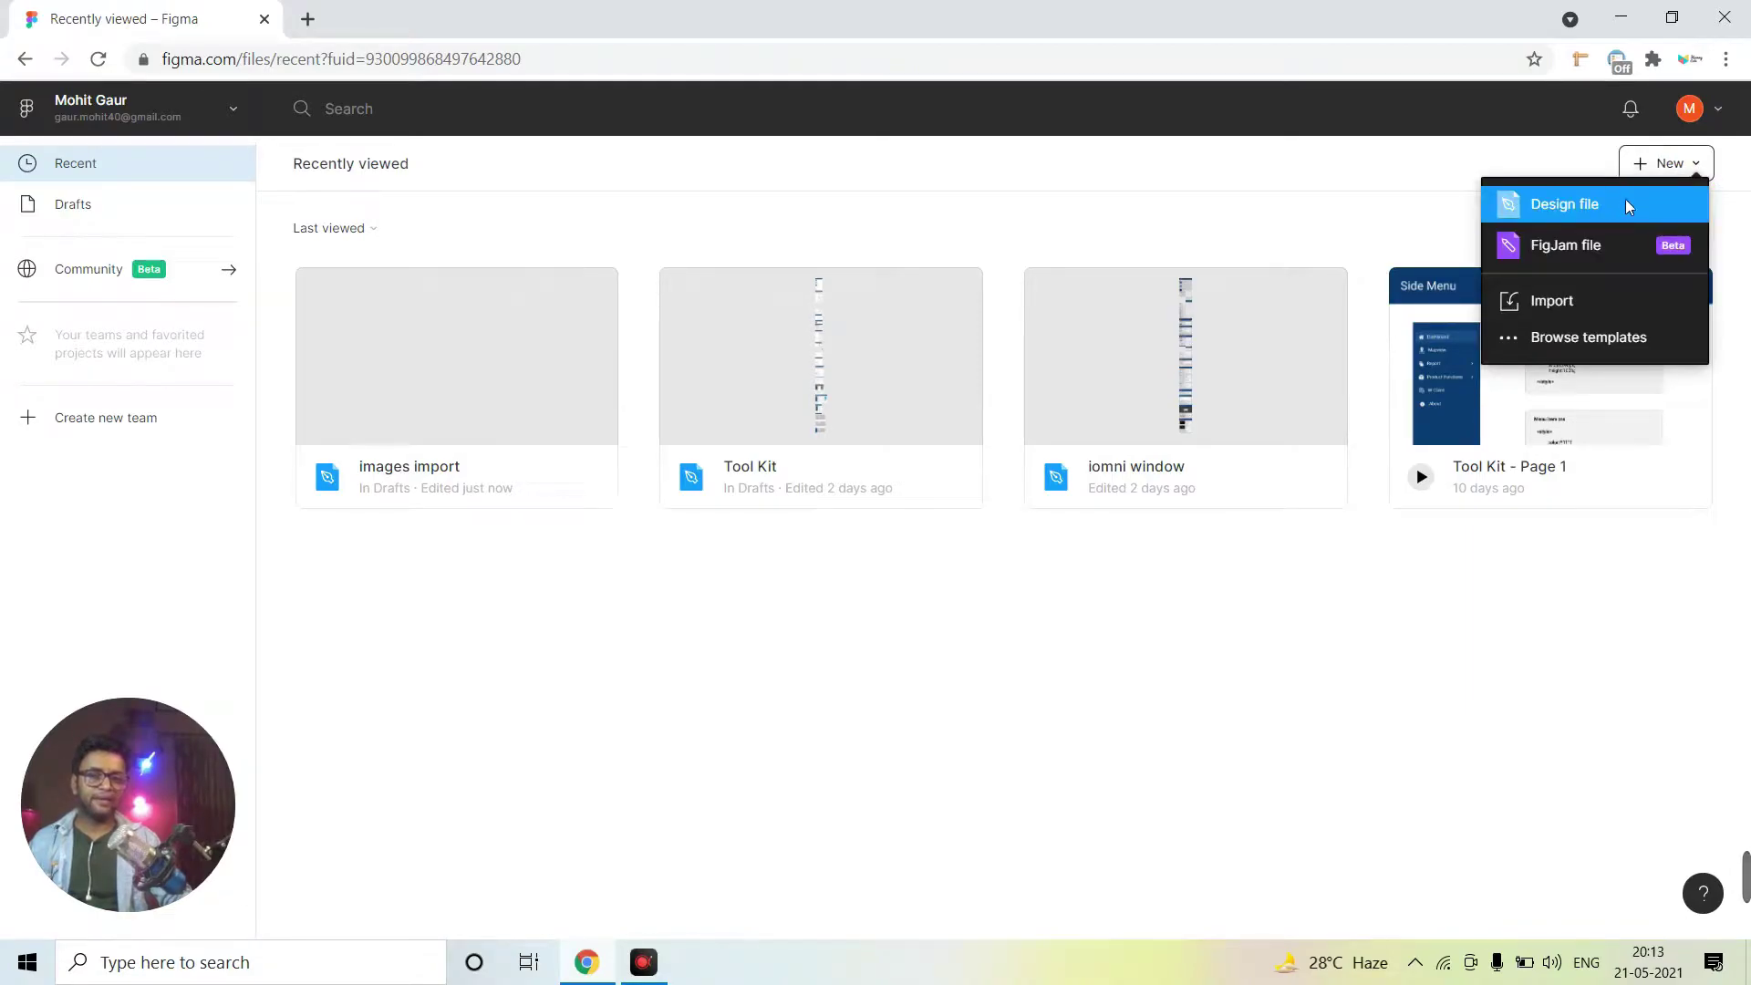
{"action": "left_click", "coordinate": [1595, 206]}
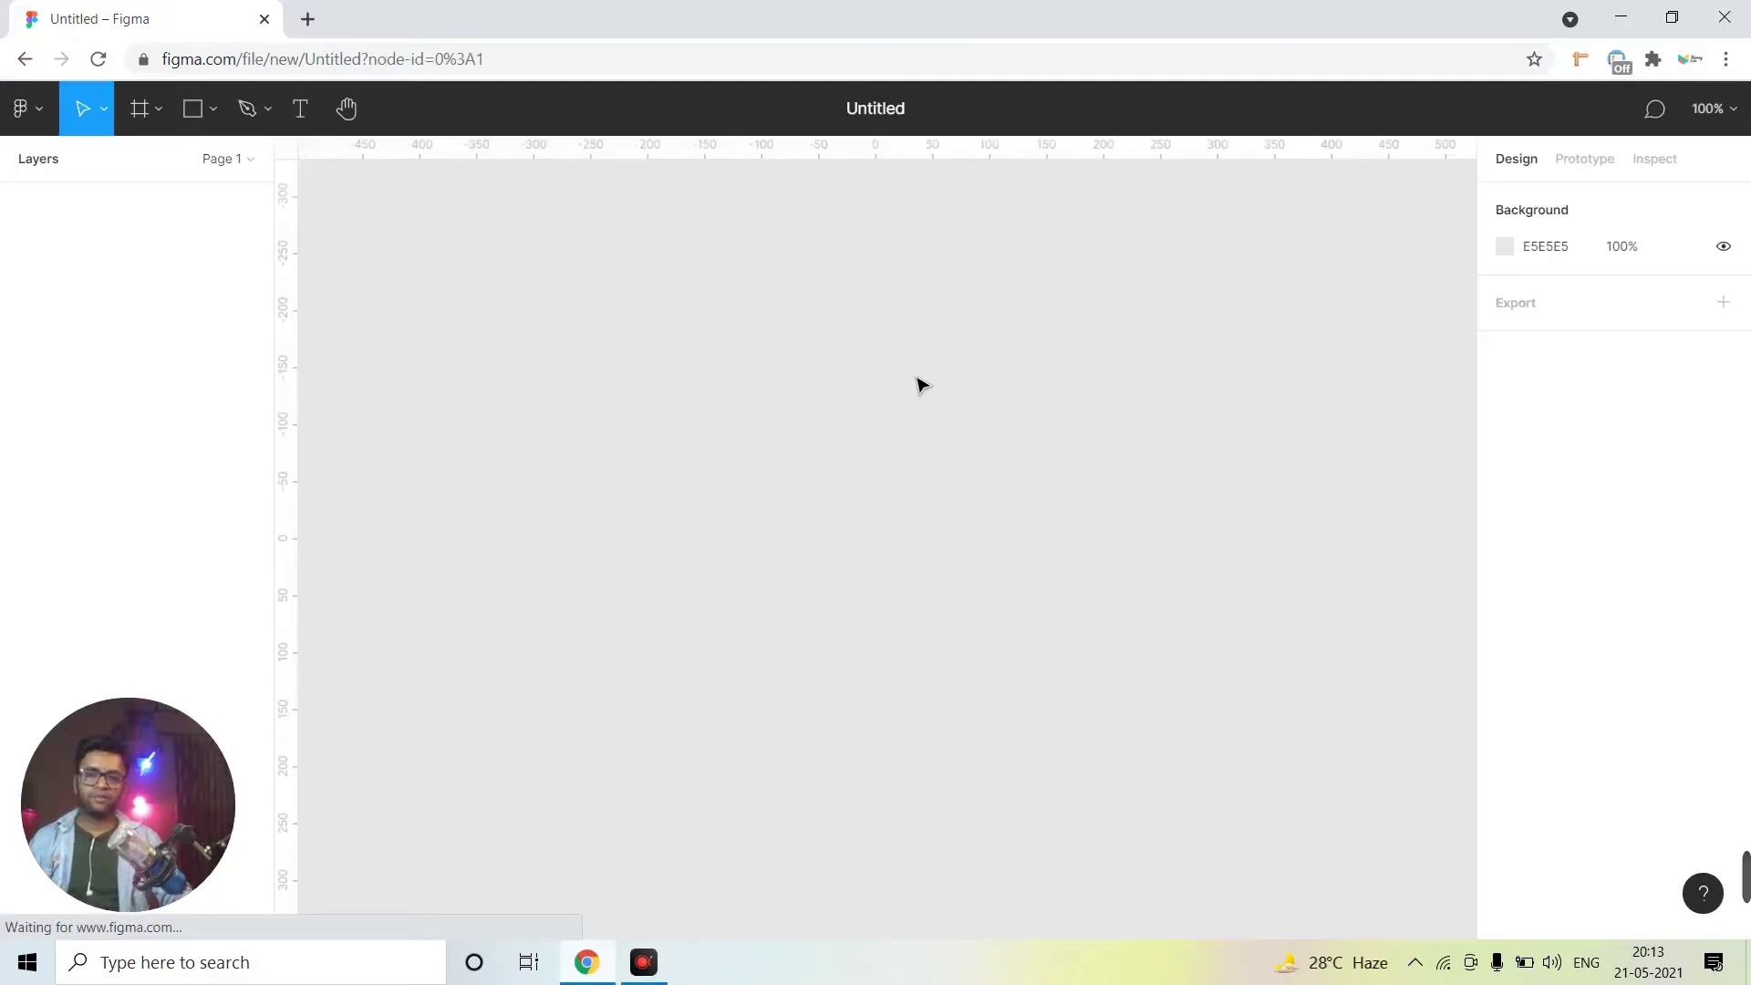
{"action": "left_click", "coordinate": [896, 109]}
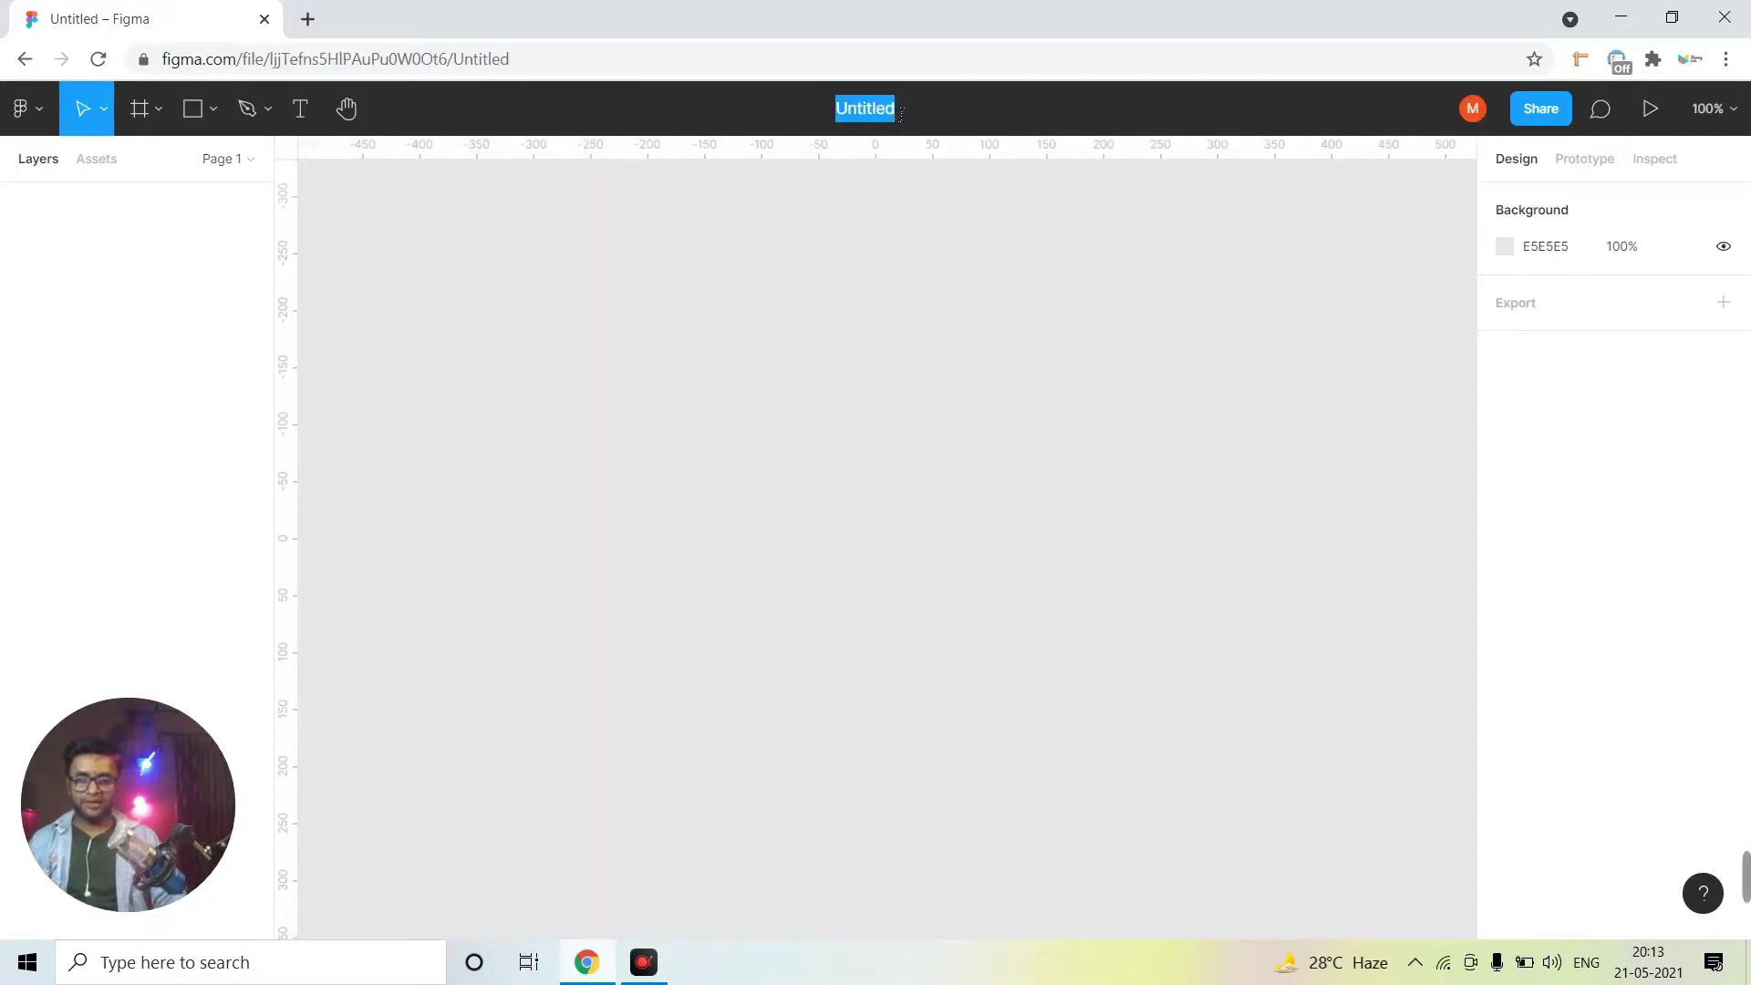
{"action": "type", "text": "images"}
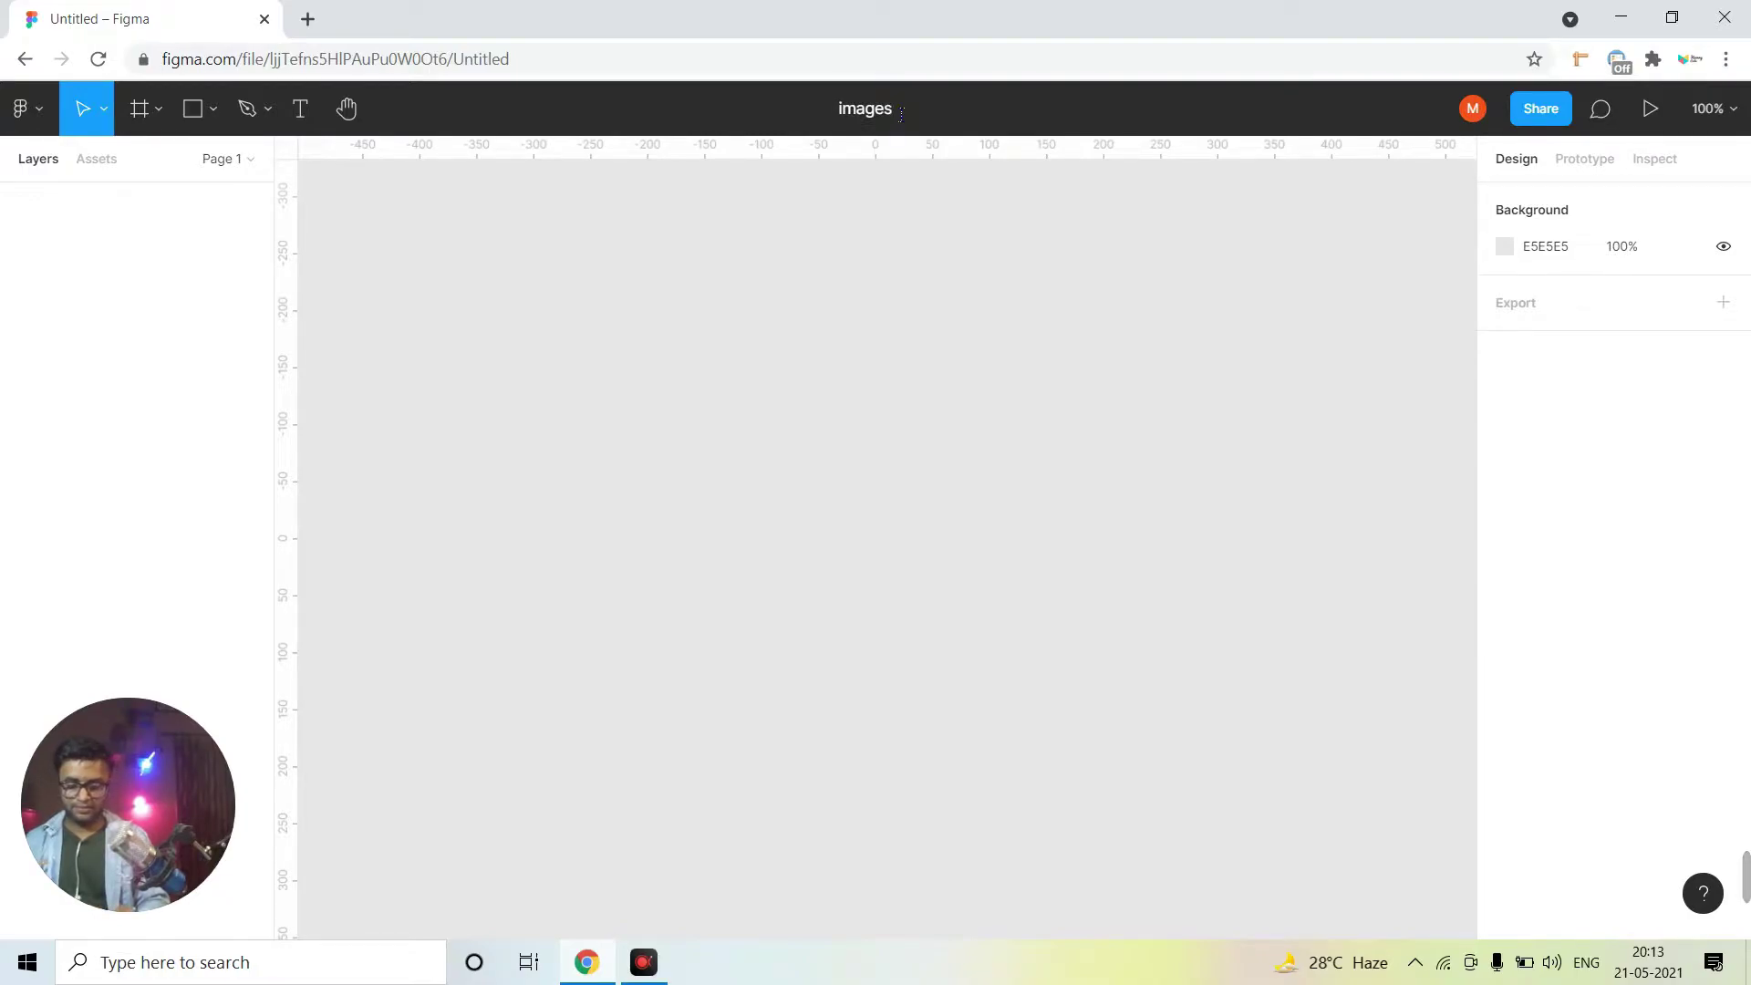
{"action": "type", "text": "-impor"}
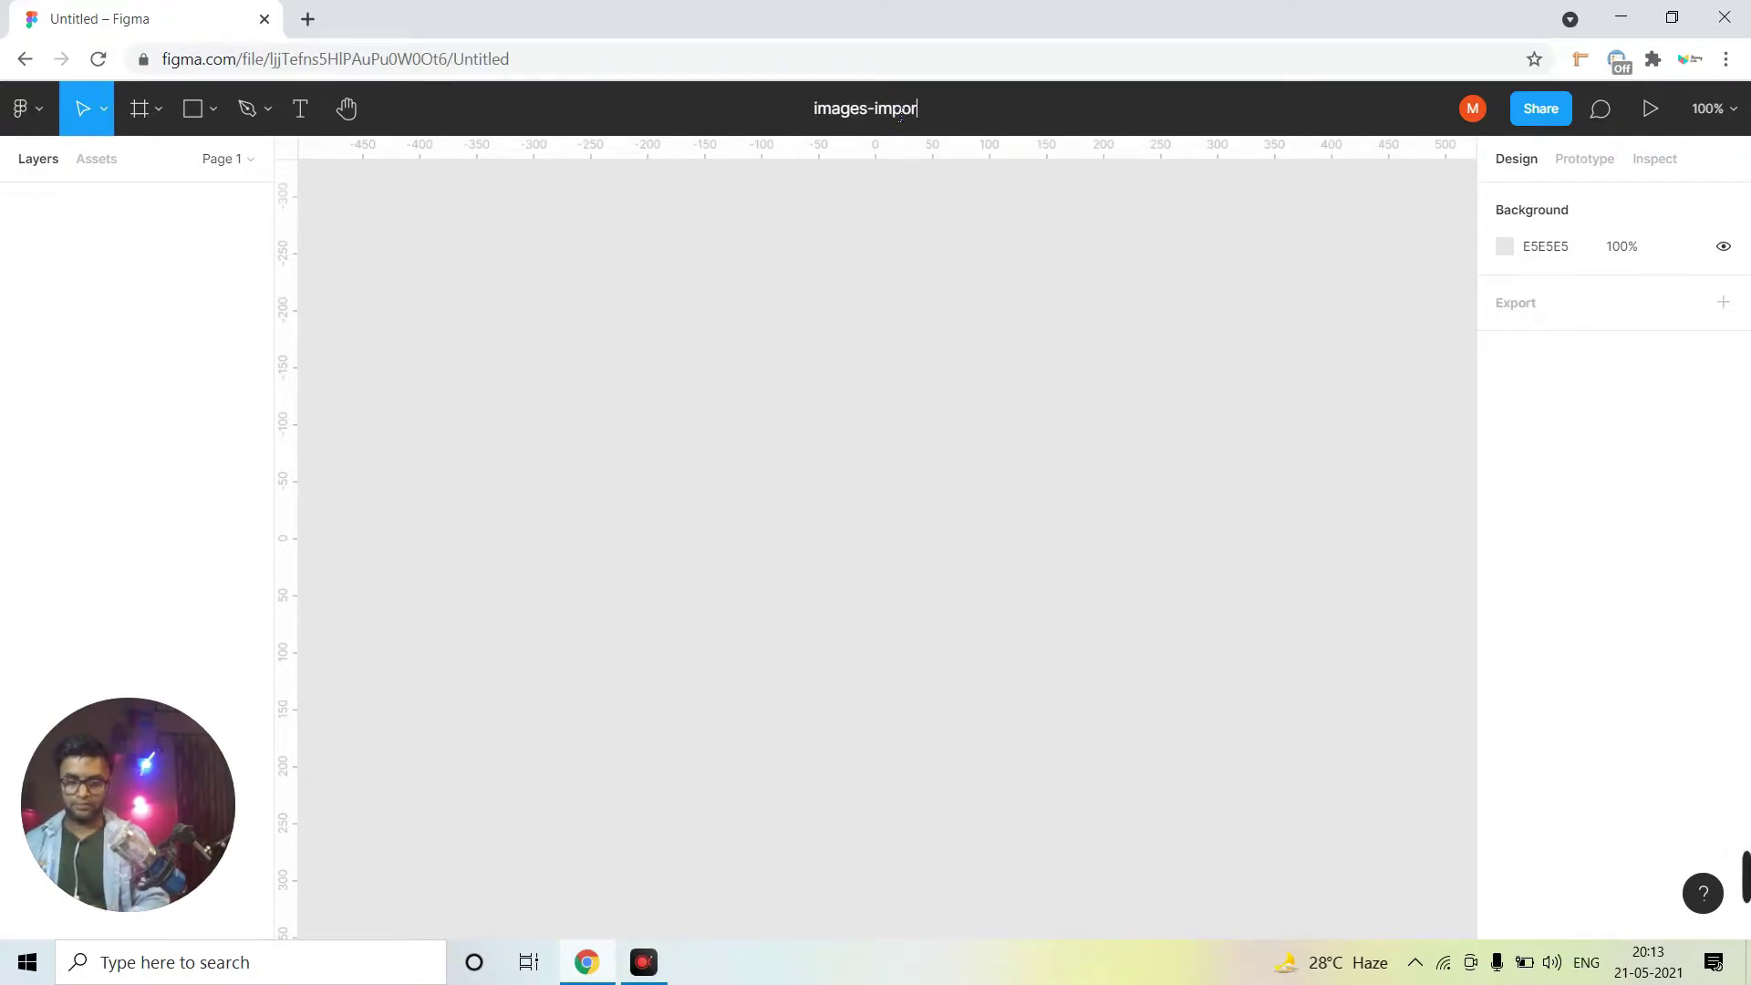
{"action": "type", "text": "t"}
{"action": "key", "text": "Return"}
{"action": "left_click", "coordinate": [908, 248]}
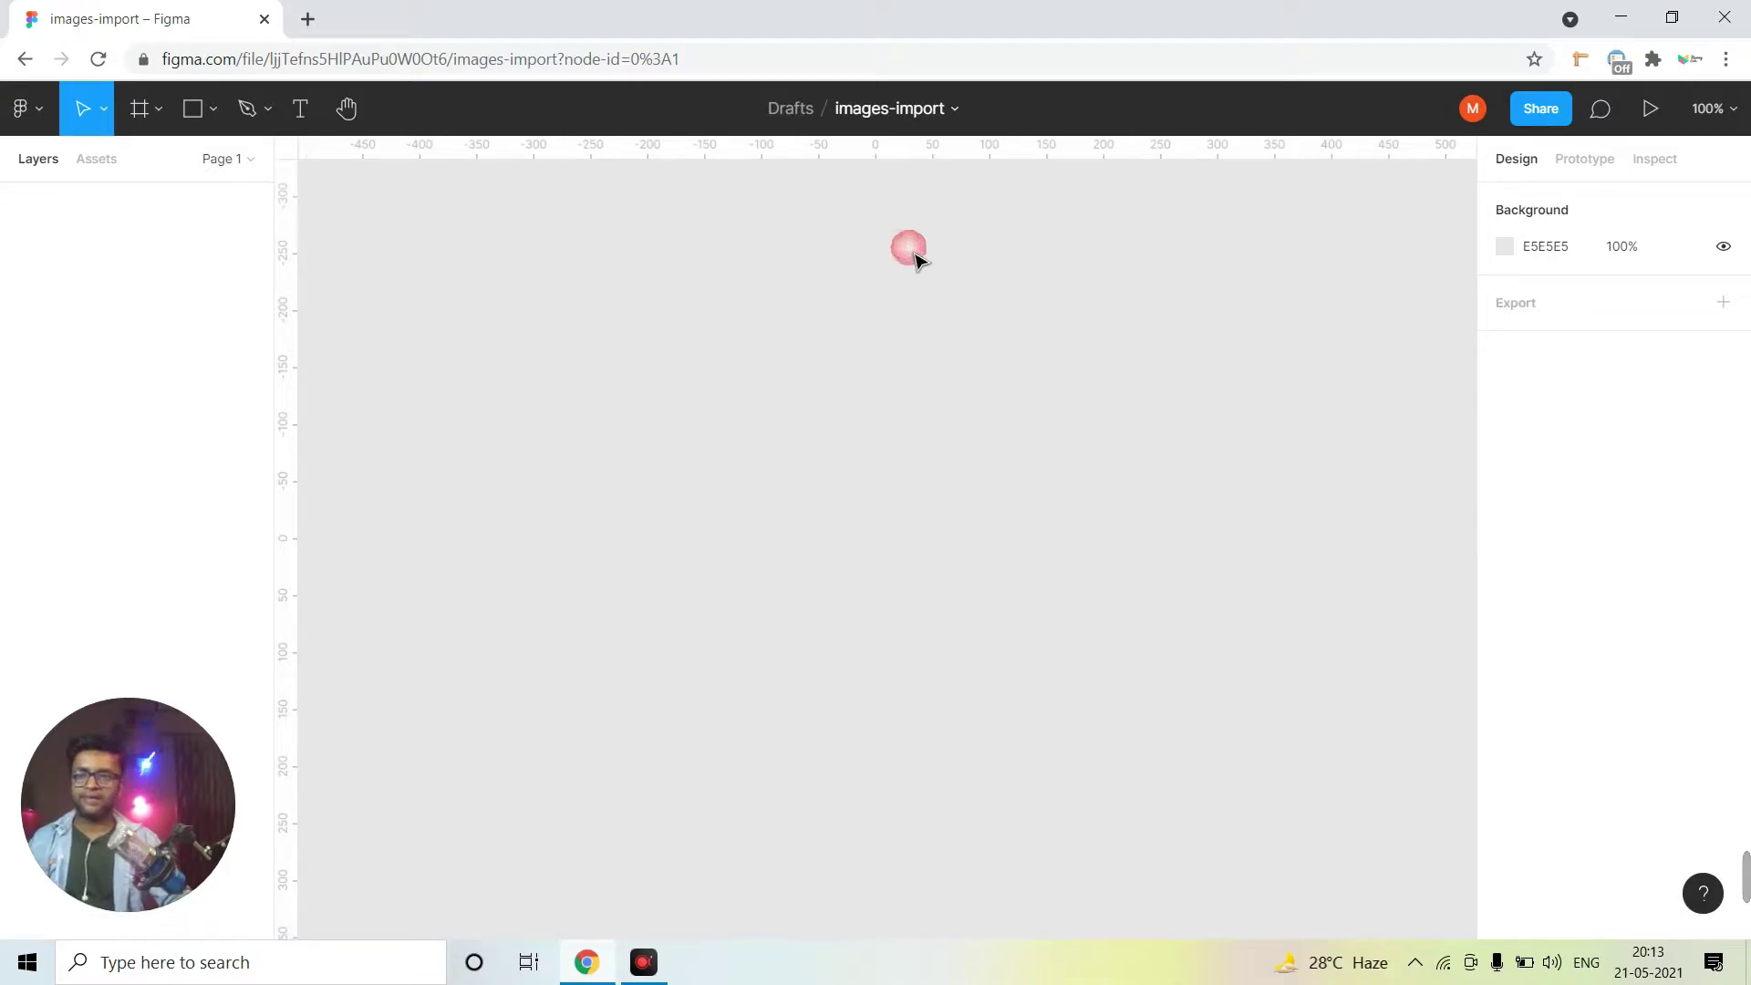
Add a 1440×1024 Desktop preset frame, Desktop - 1, and zoom to 50%
{"action": "left_click", "coordinate": [160, 120]}
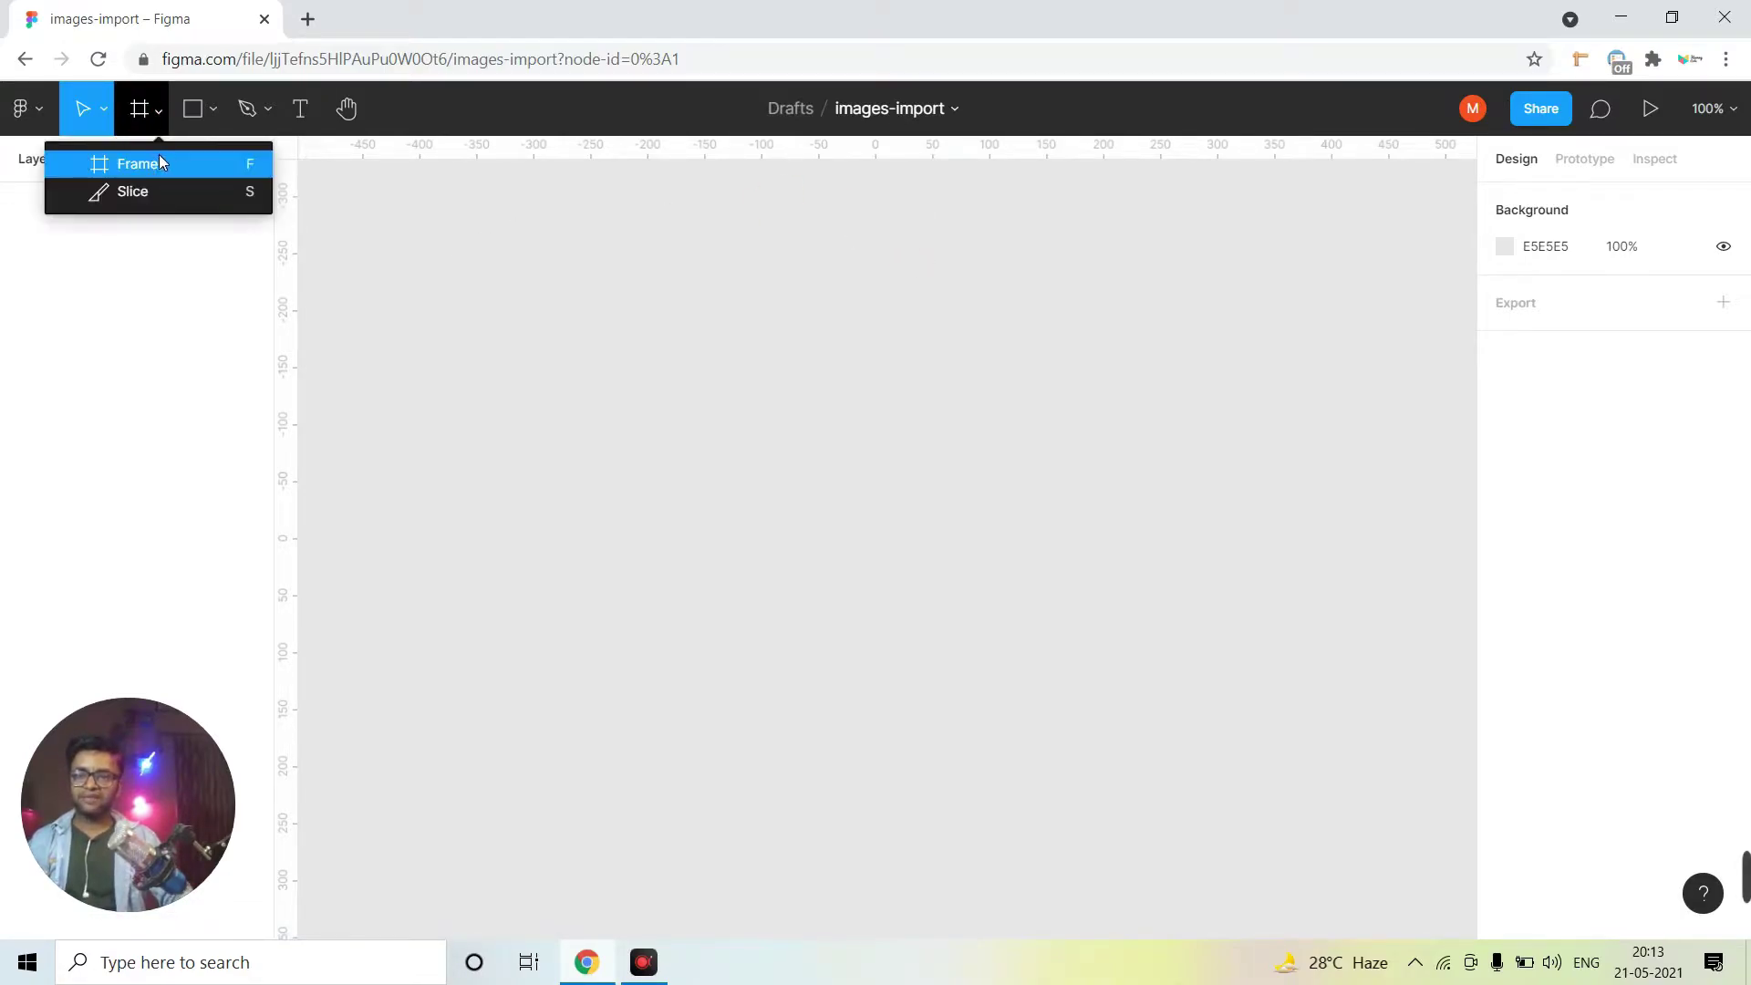
{"action": "left_click", "coordinate": [156, 156]}
{"action": "left_click", "coordinate": [1495, 314]}
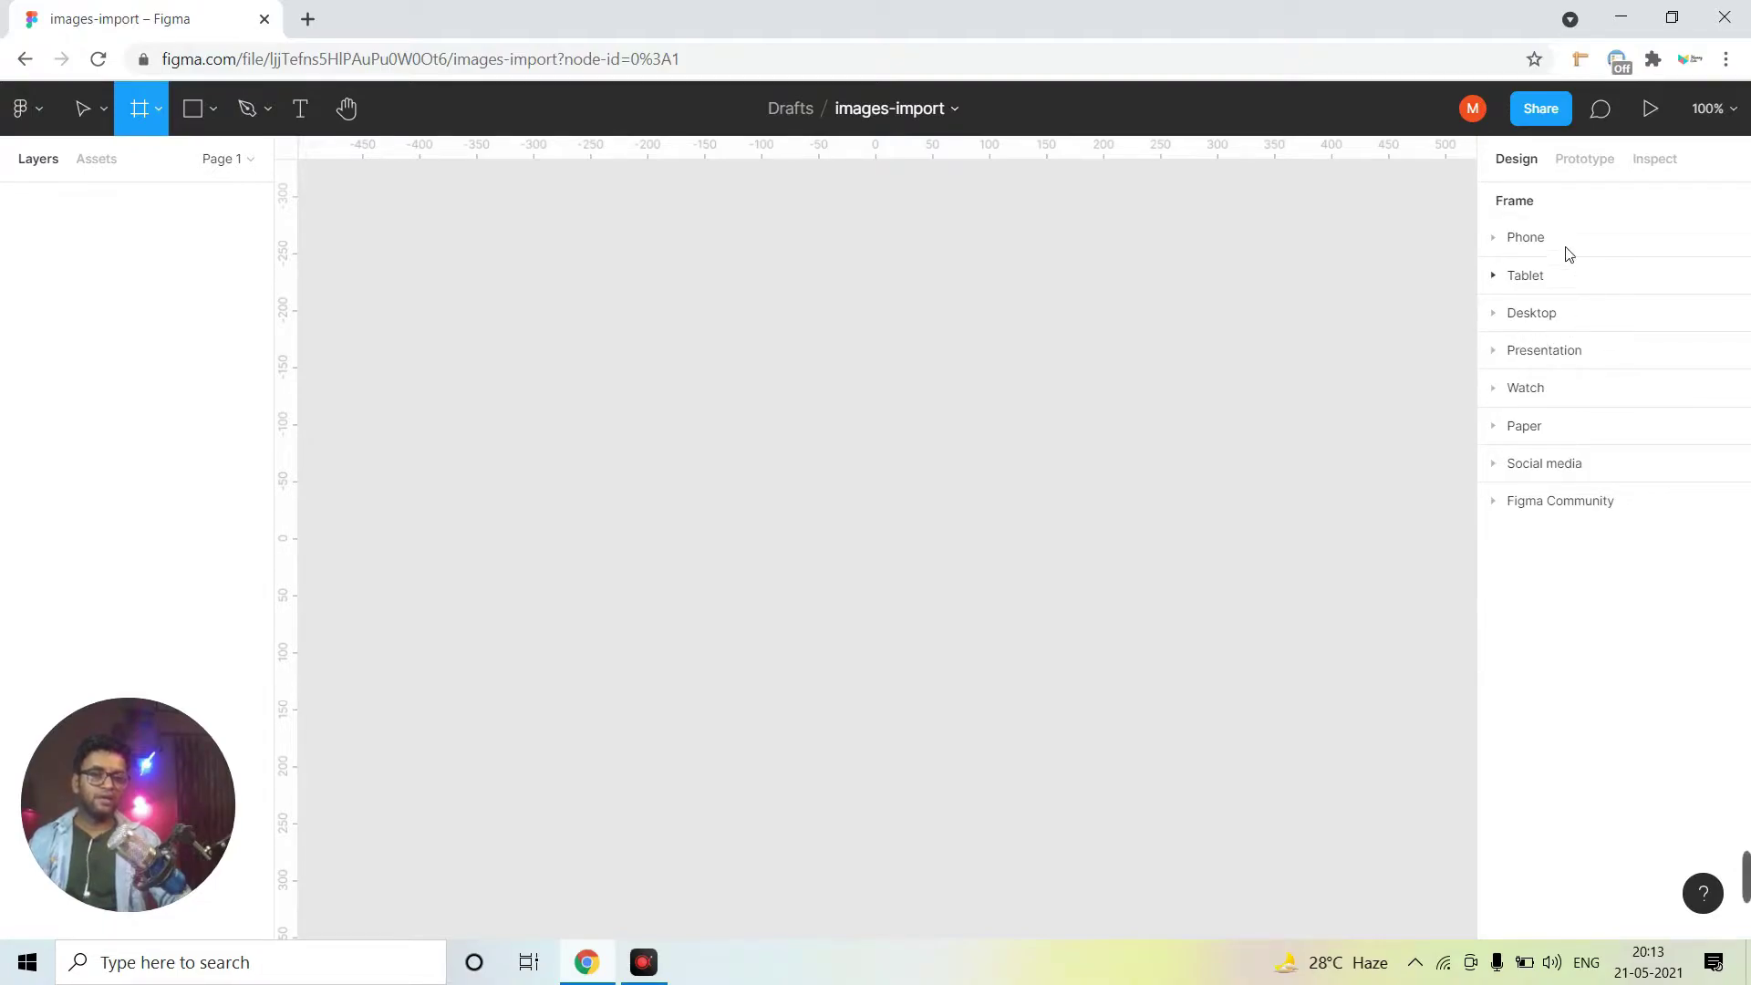
{"action": "left_click", "coordinate": [1494, 314]}
{"action": "left_click", "coordinate": [1565, 352]}
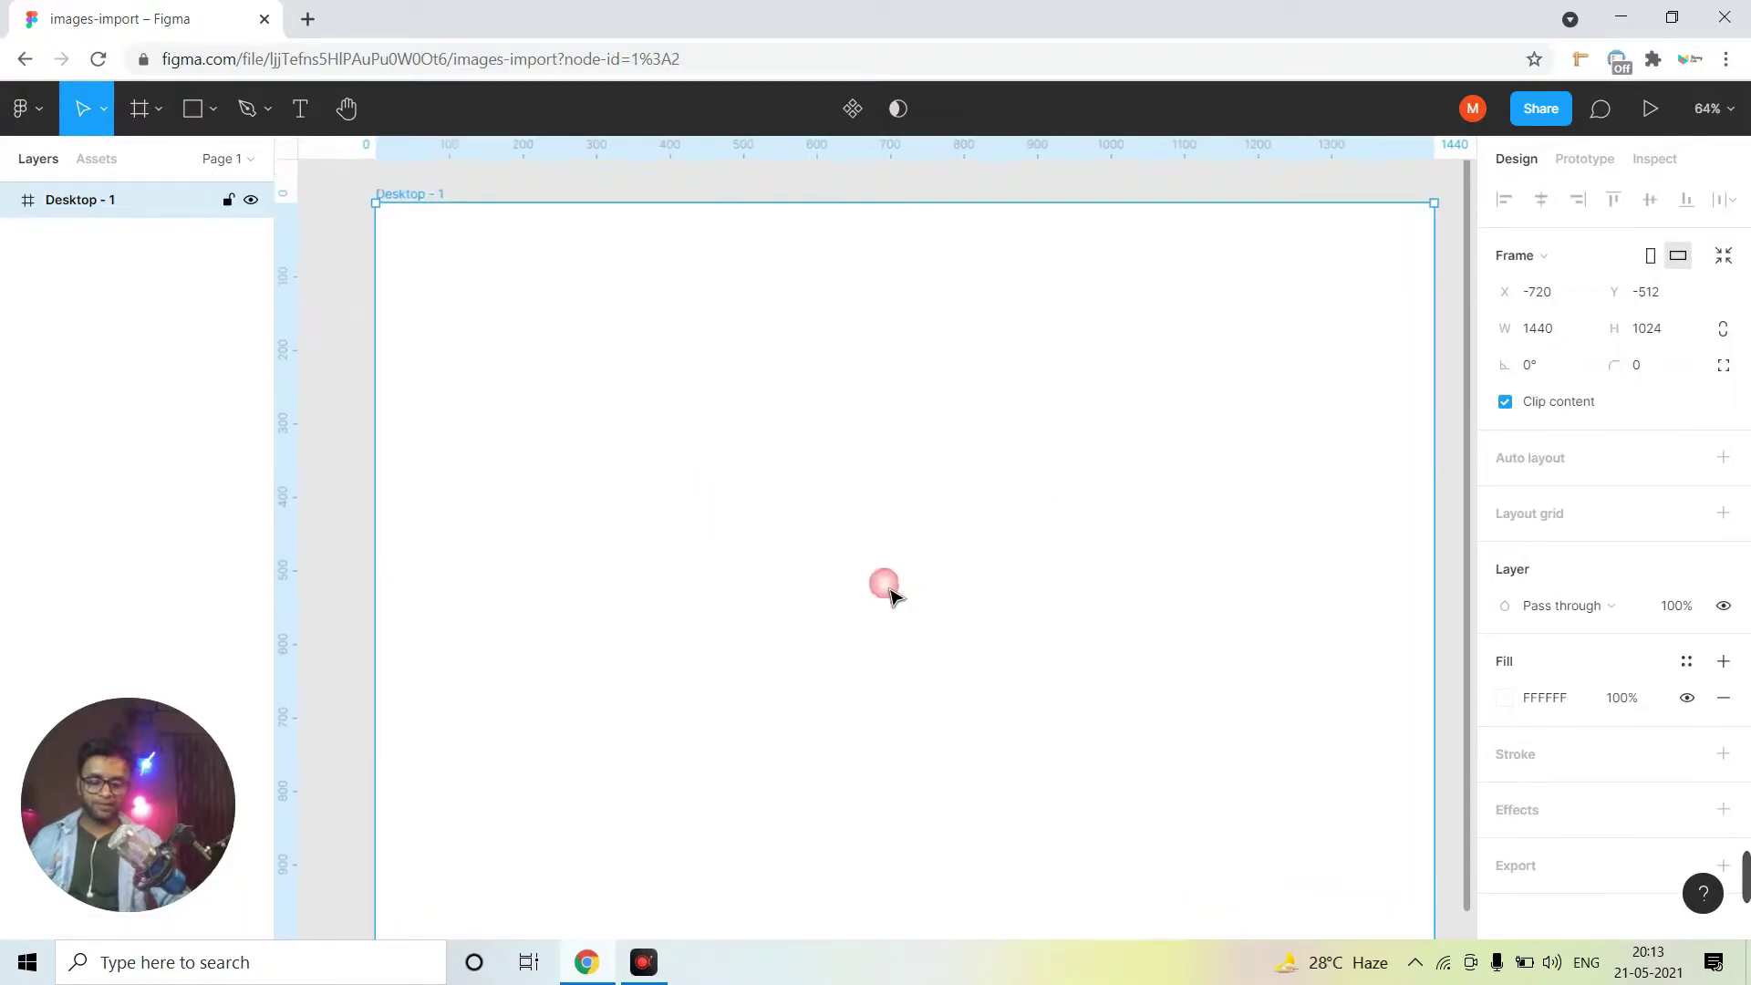
{"action": "key", "text": "minus"}
{"action": "key", "text": "minus"}
{"action": "key", "text": "plus"}
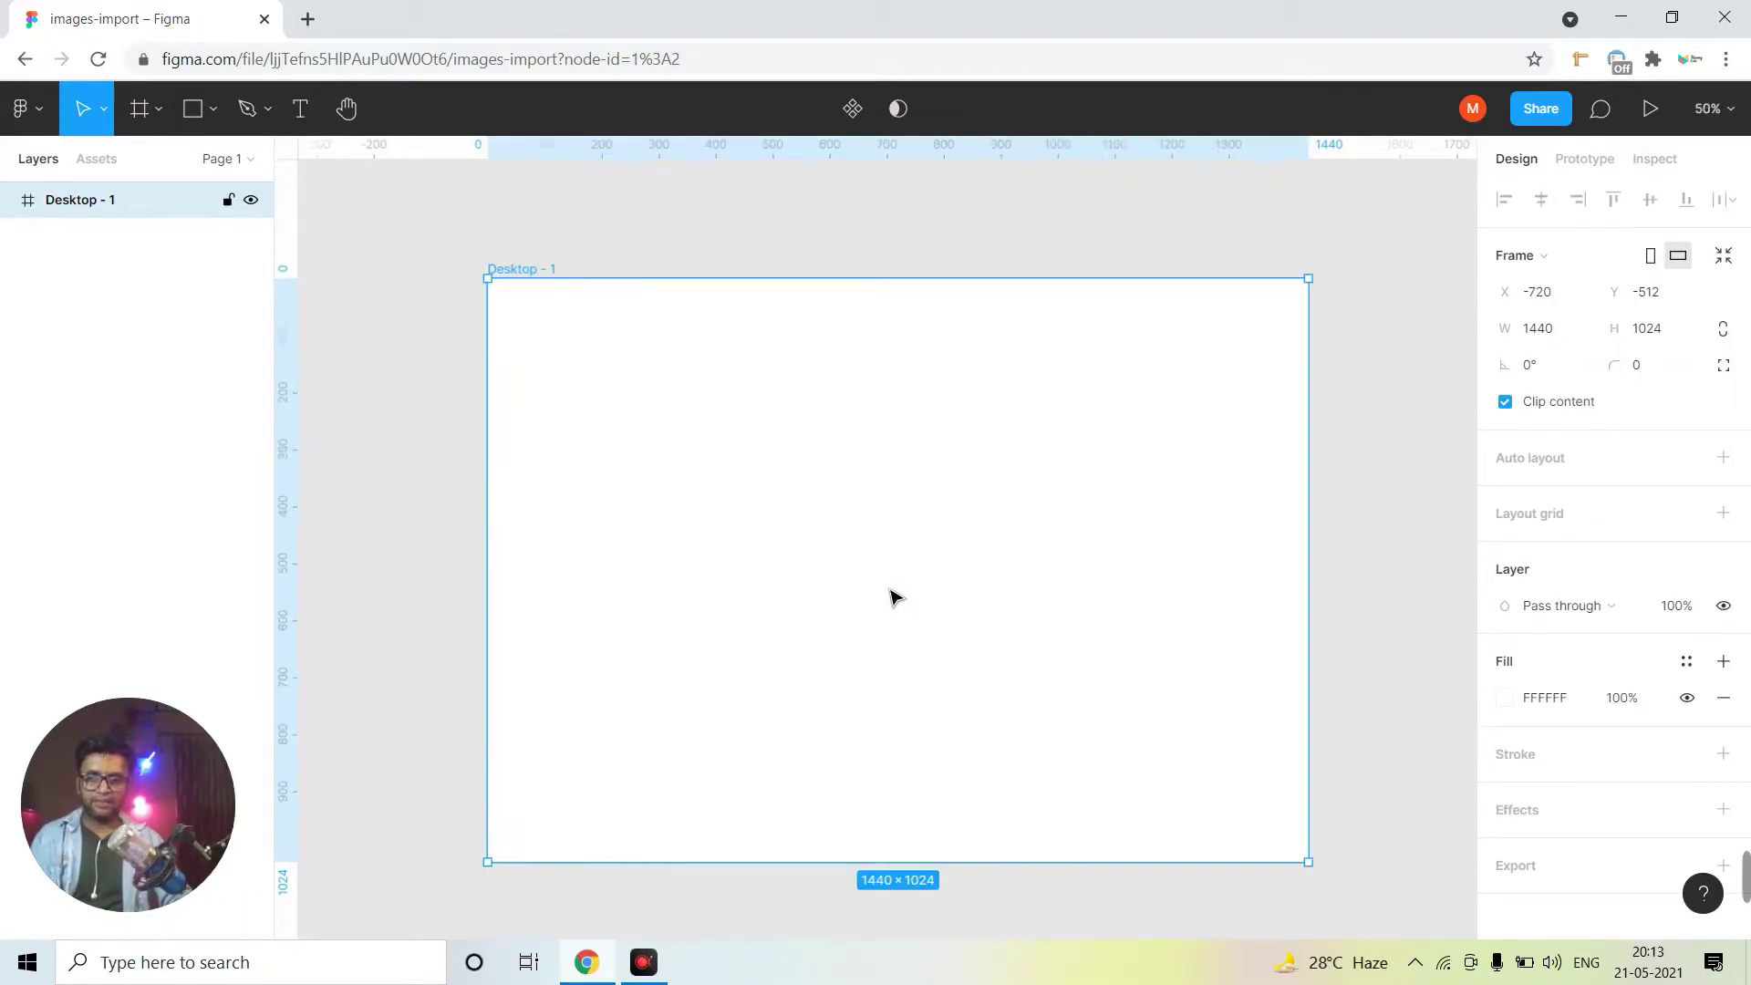
{"action": "left_click", "coordinate": [211, 113]}
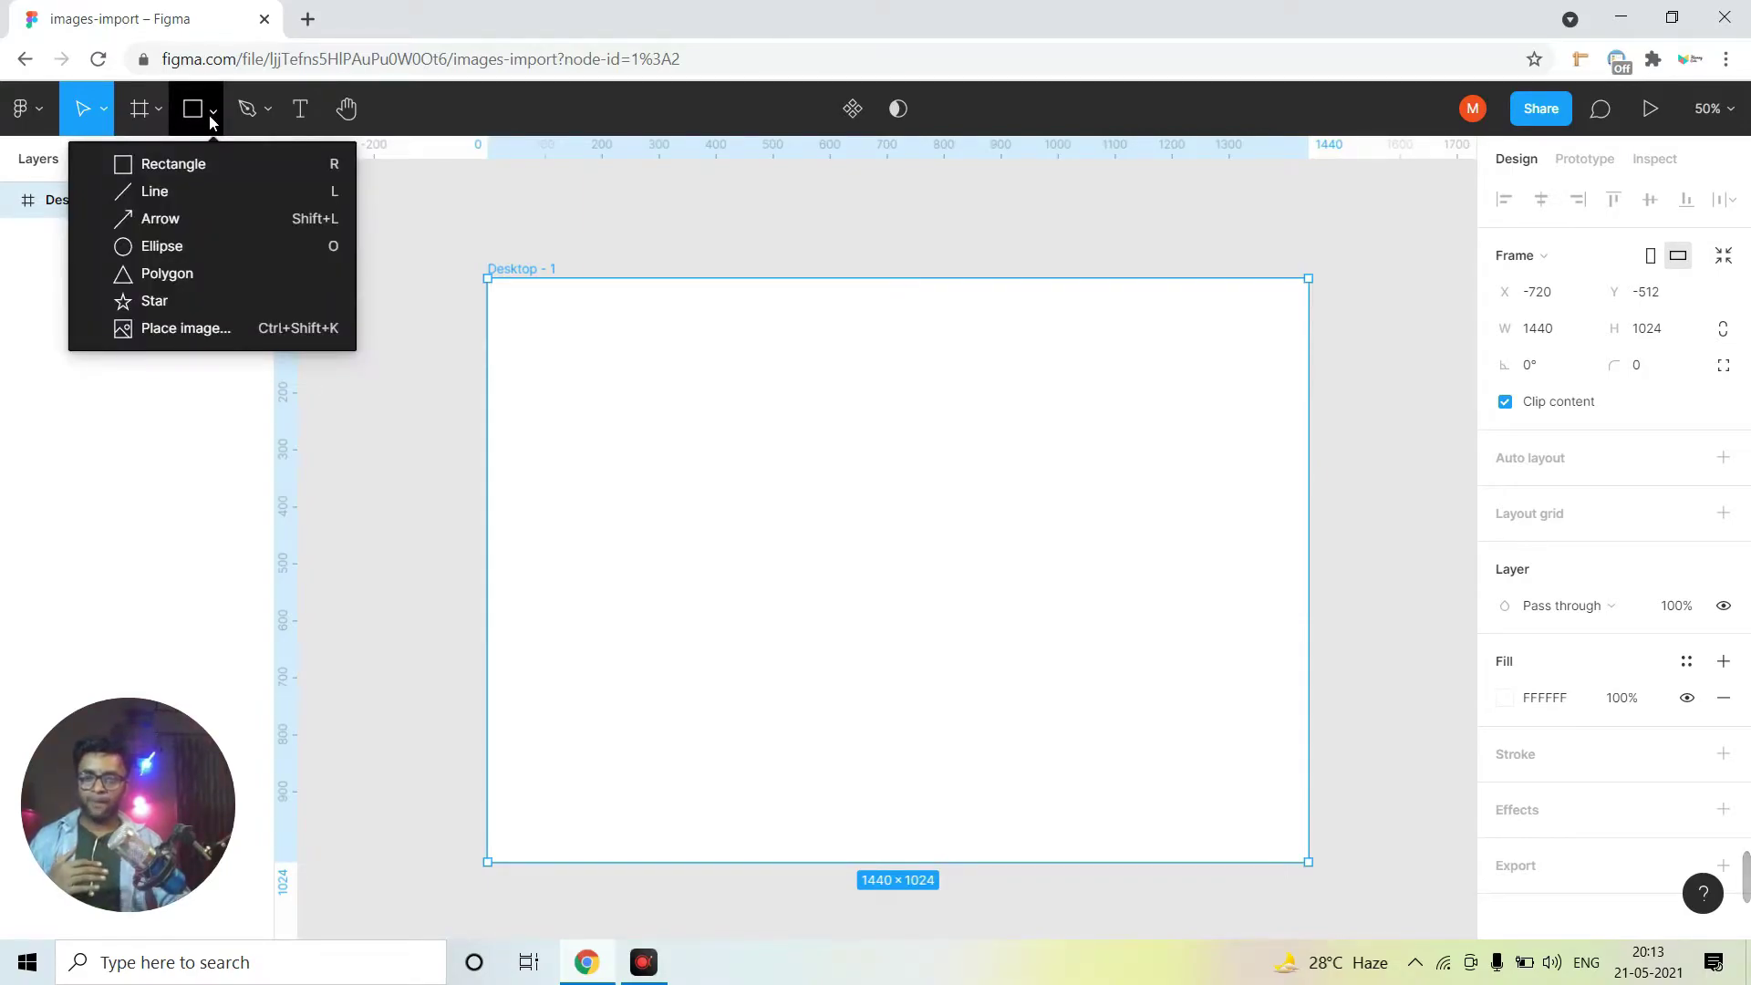
Import the forest photo from the nature folder as a 755×500 image inside Desktop - 1
{"action": "left_click", "coordinate": [196, 329]}
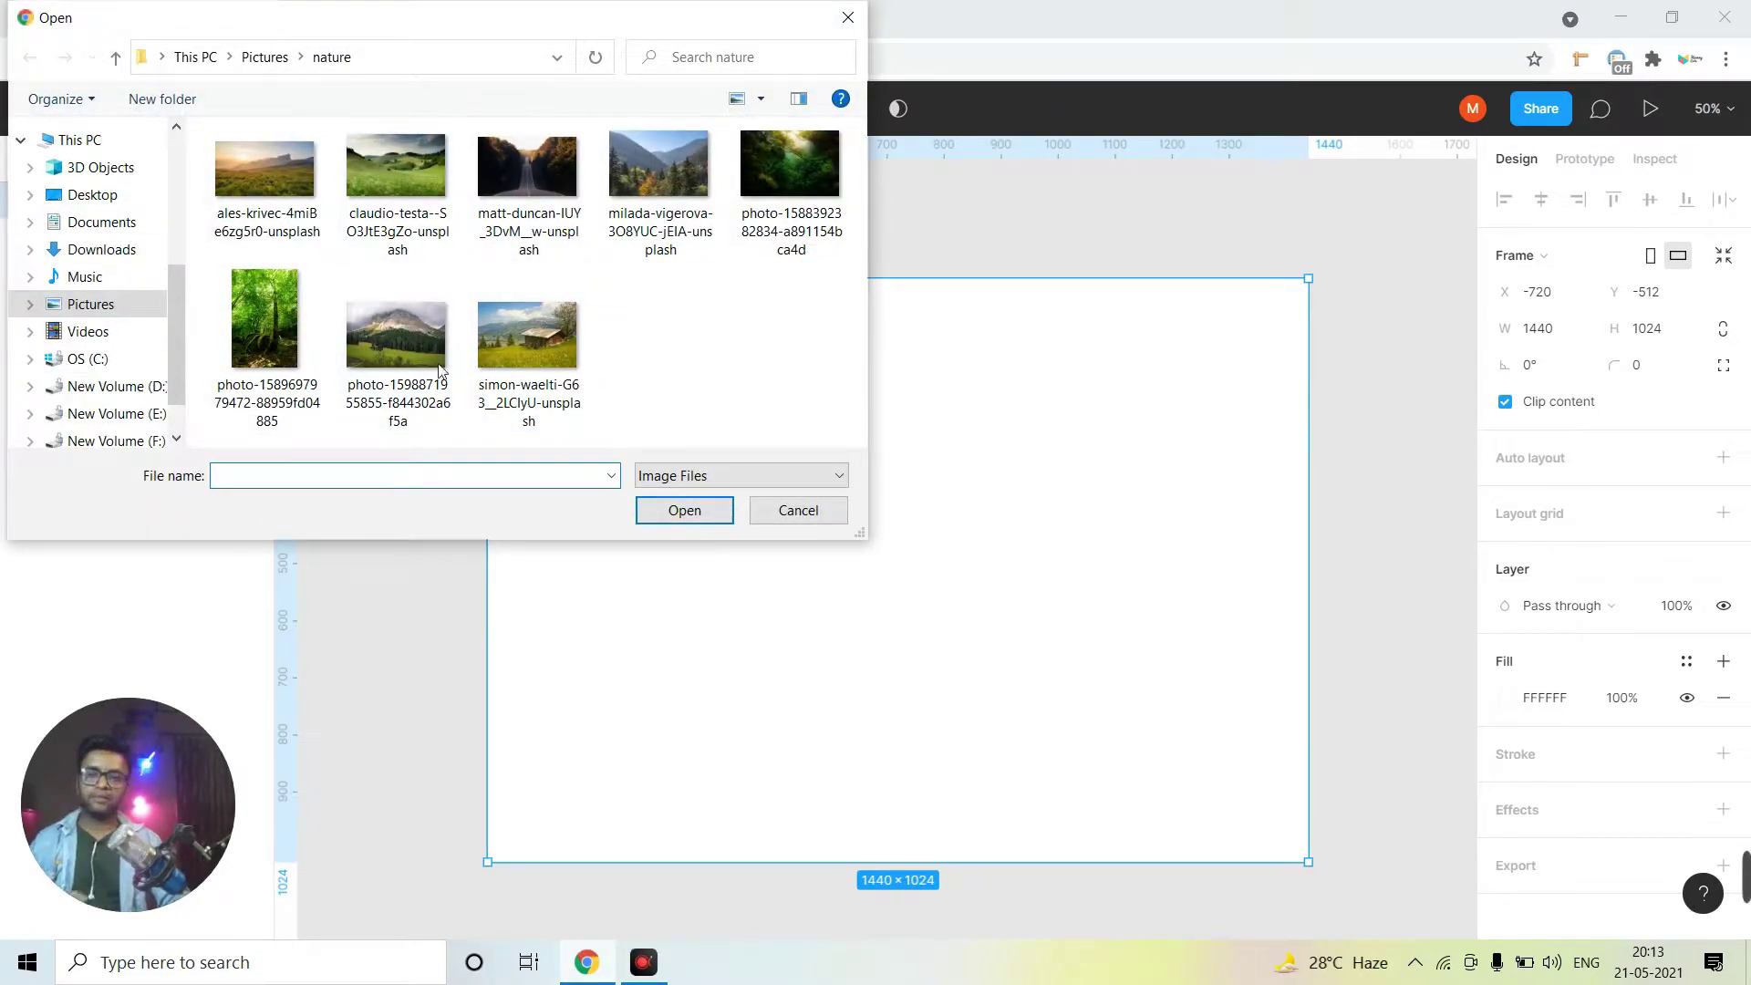
{"action": "double_click", "coordinate": [802, 187]}
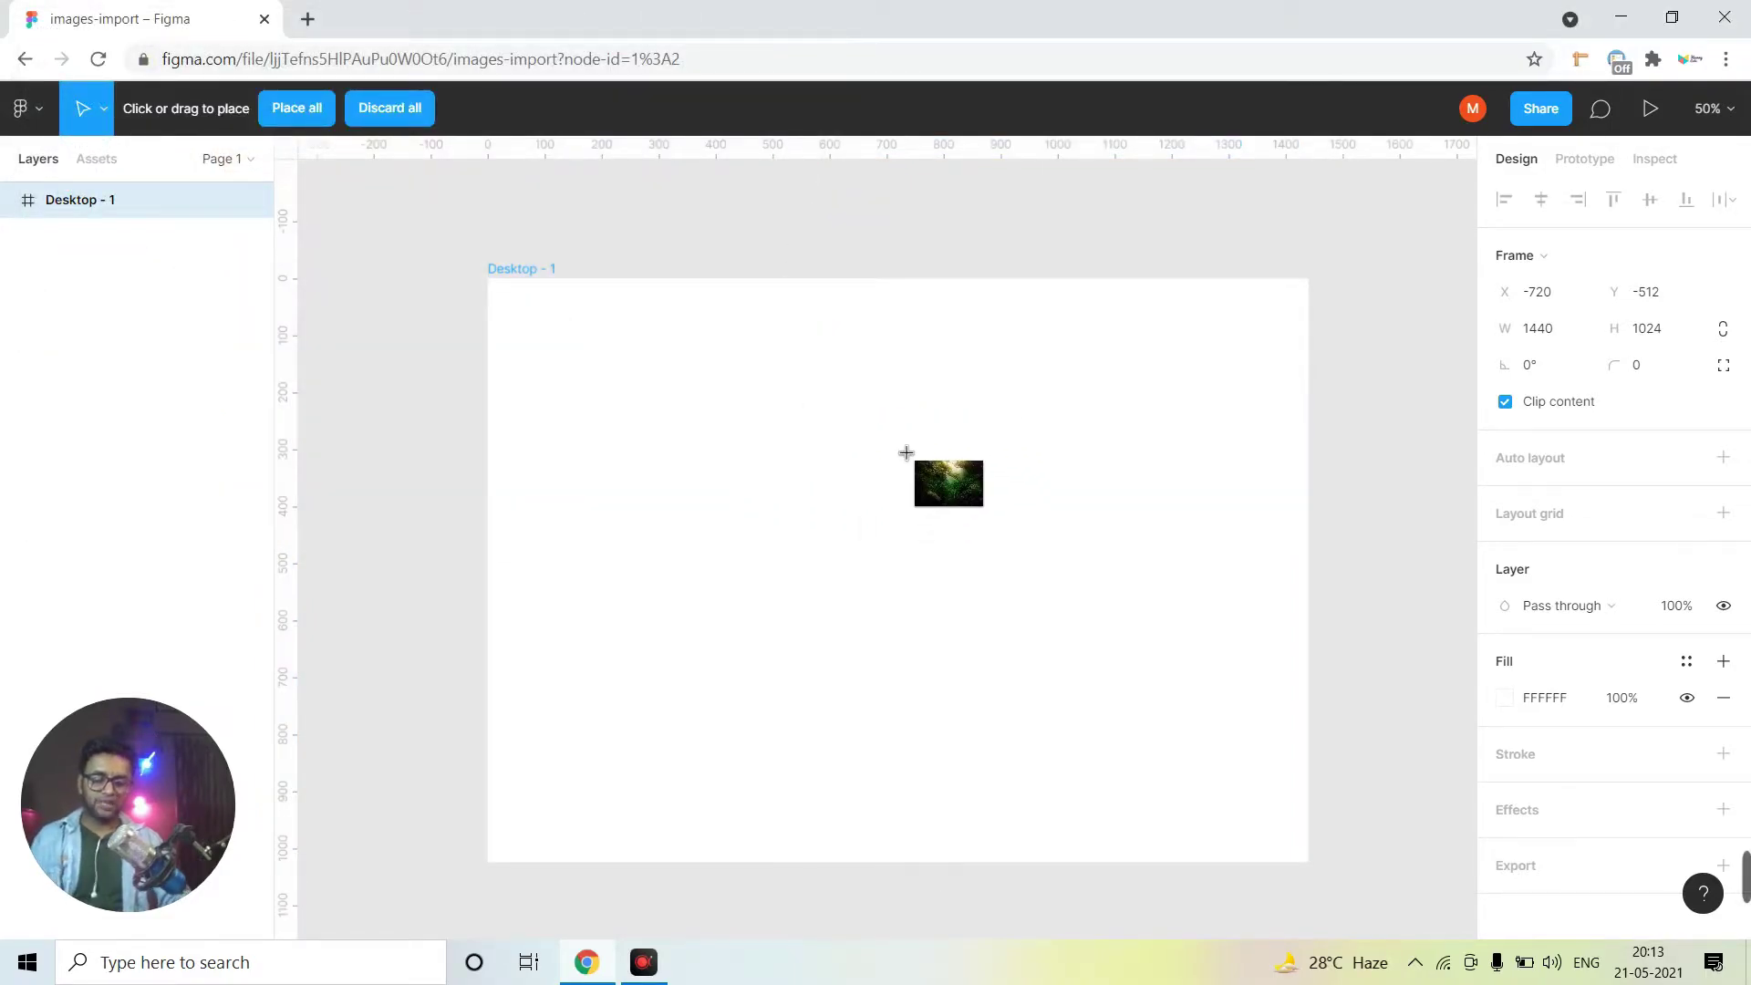
{"action": "key", "text": "minus"}
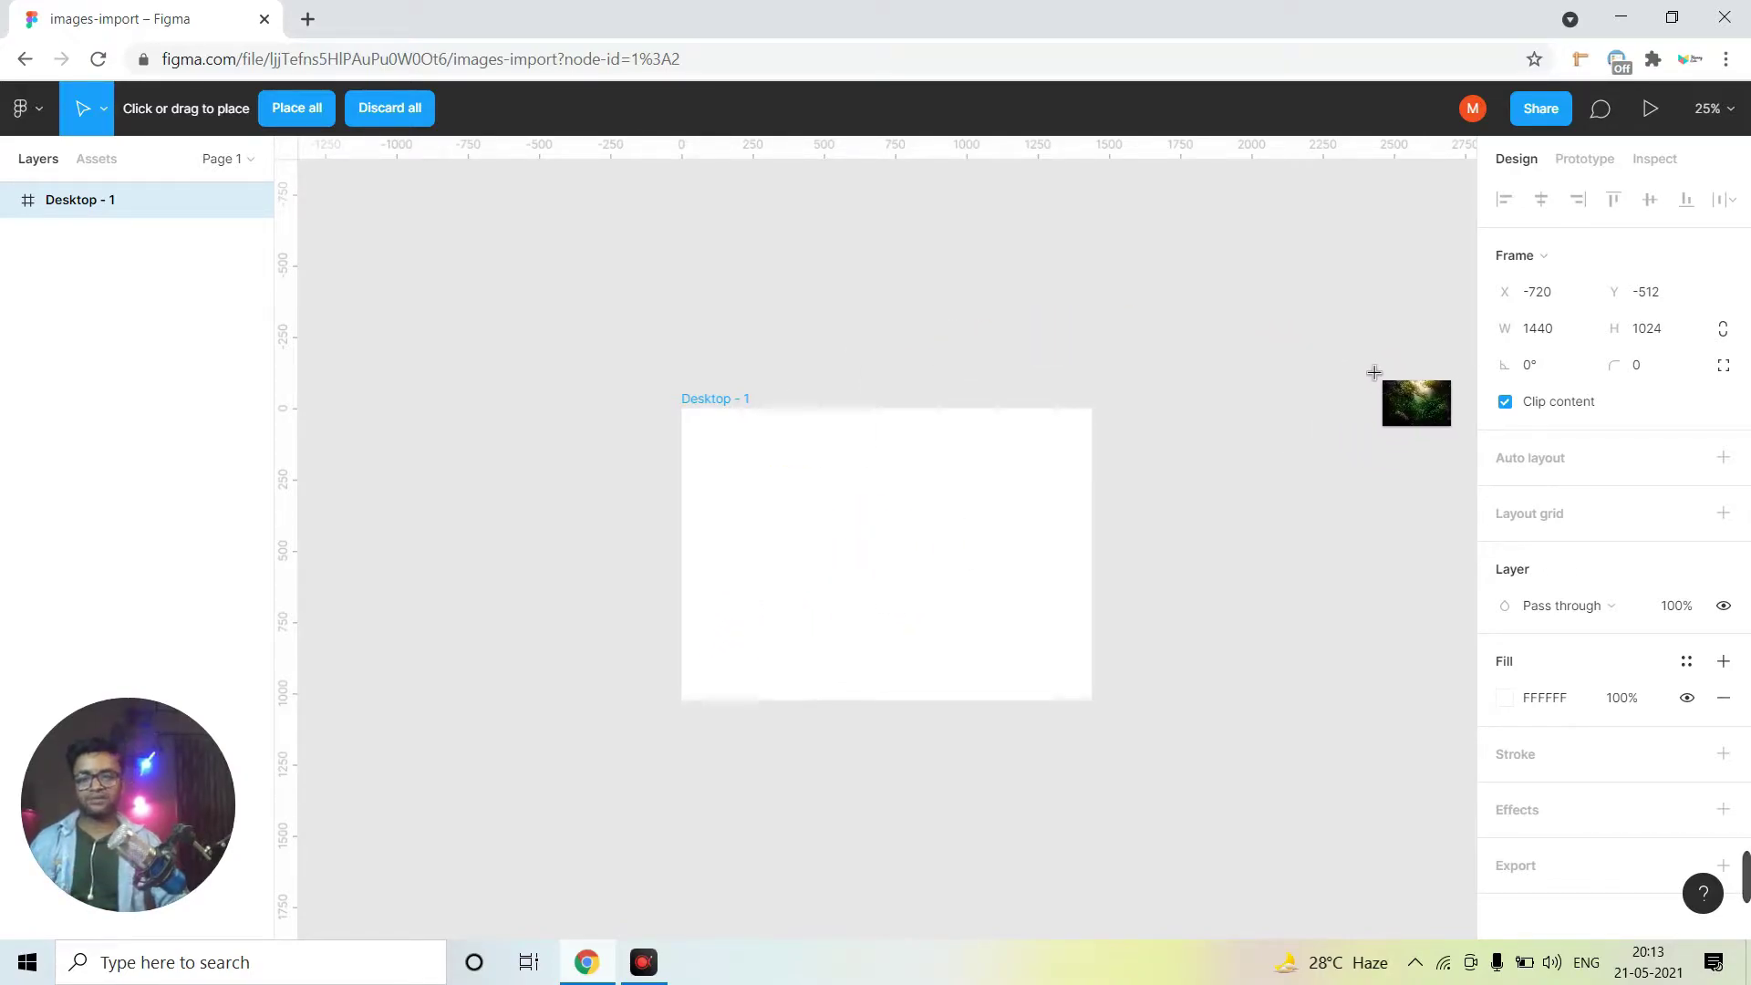
{"action": "left_click", "coordinate": [855, 497]}
{"action": "left_click", "coordinate": [926, 508]}
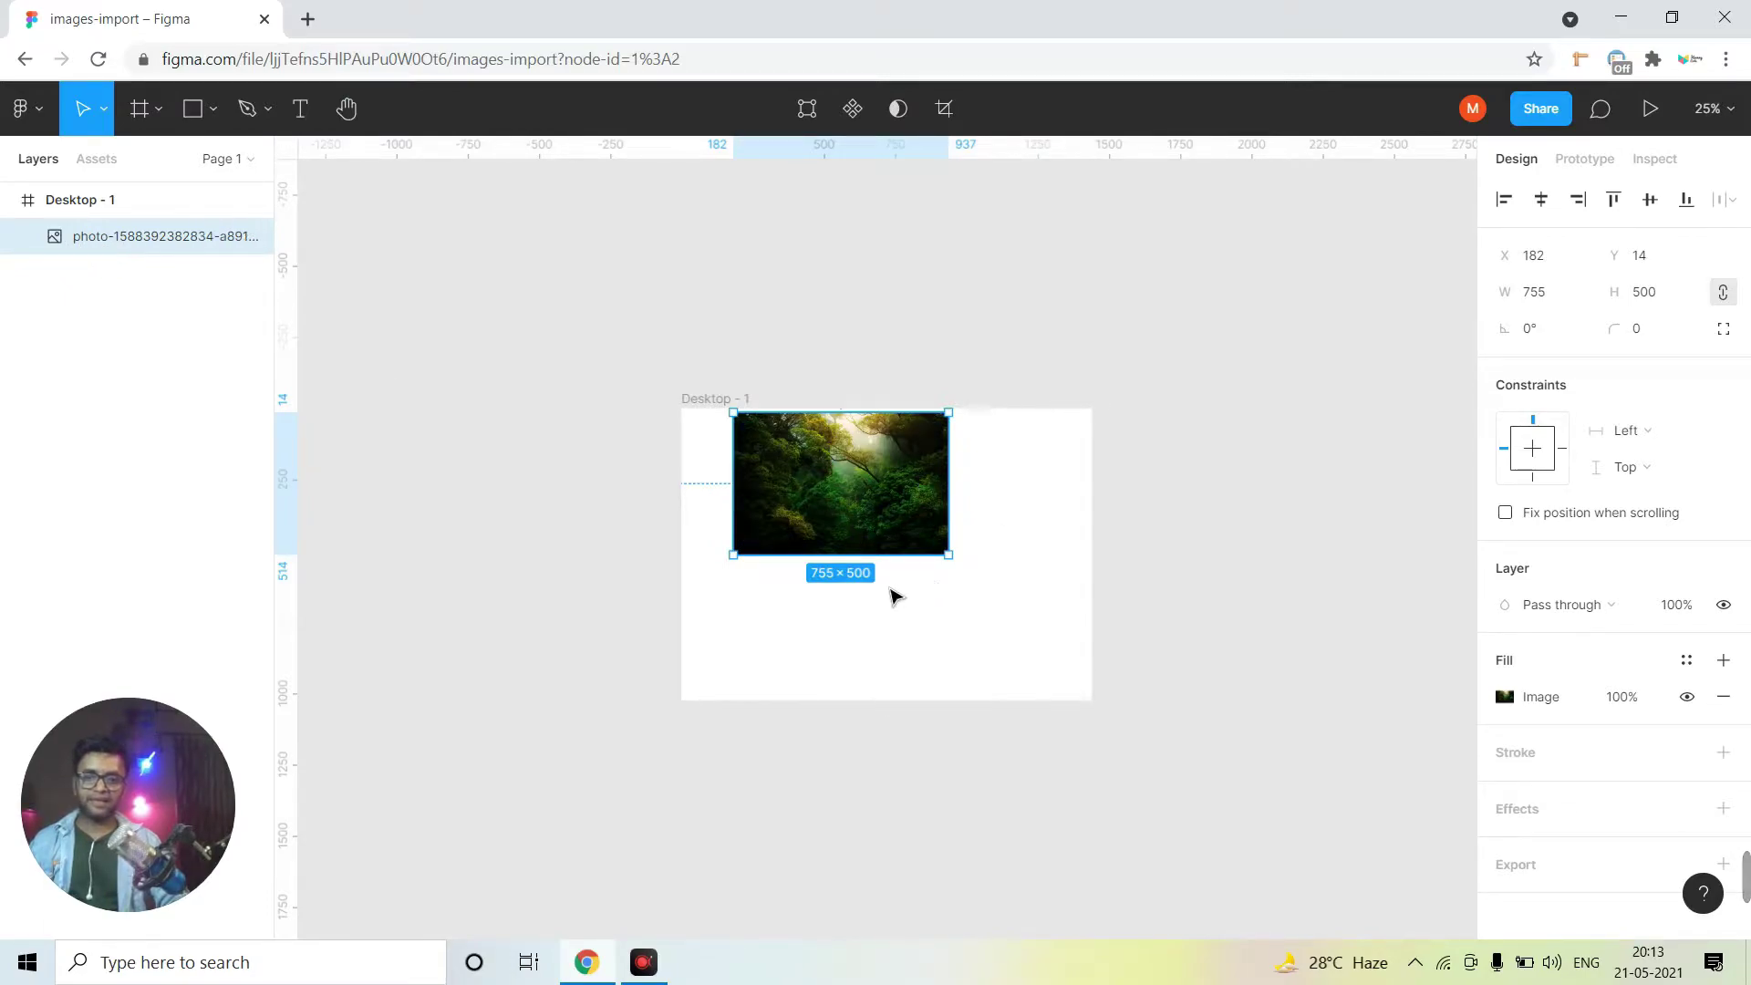
Stretch the forest photo into various proportions, snapping it to the frame's top-left corner
{"action": "left_click_drag", "start_coordinate": [950, 556], "coordinate": [983, 656]}
{"action": "left_click_drag", "start_coordinate": [912, 584], "coordinate": [897, 588]}
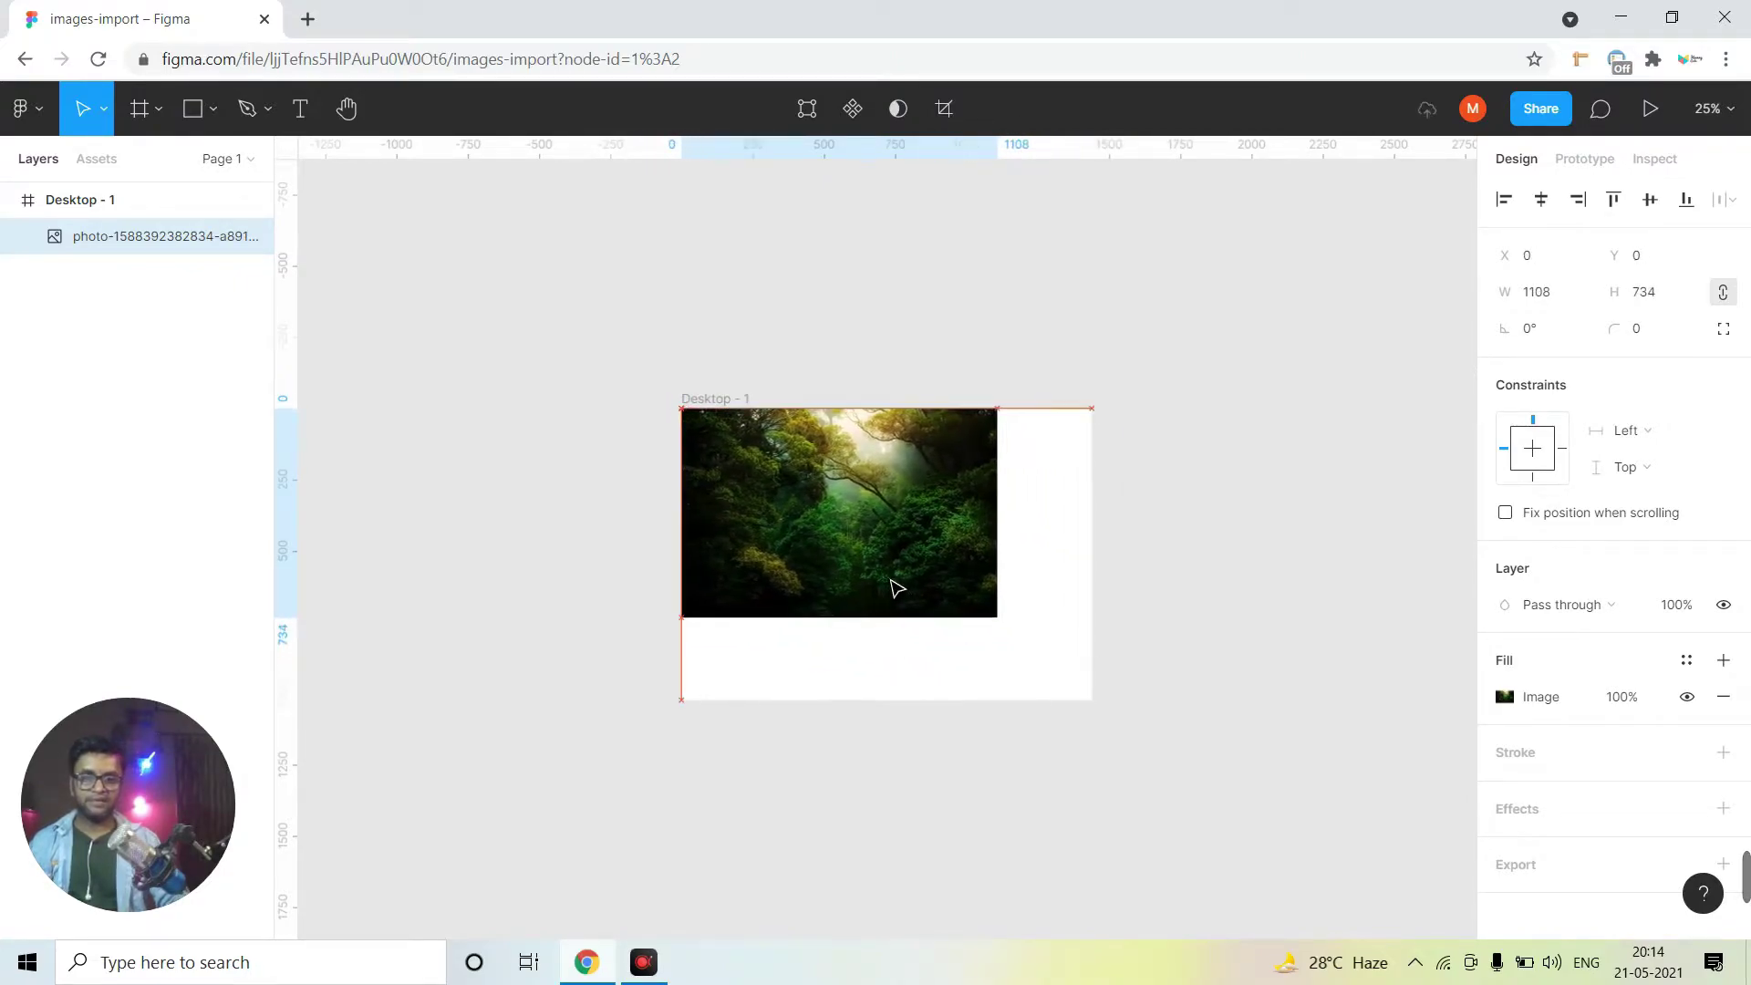
{"action": "mouse_move", "coordinate": [997, 617]}
{"action": "left_mouse_down"}
{"action": "mouse_move", "coordinate": [947, 580]}
{"action": "mouse_move", "coordinate": [1000, 647]}
{"action": "left_mouse_up"}
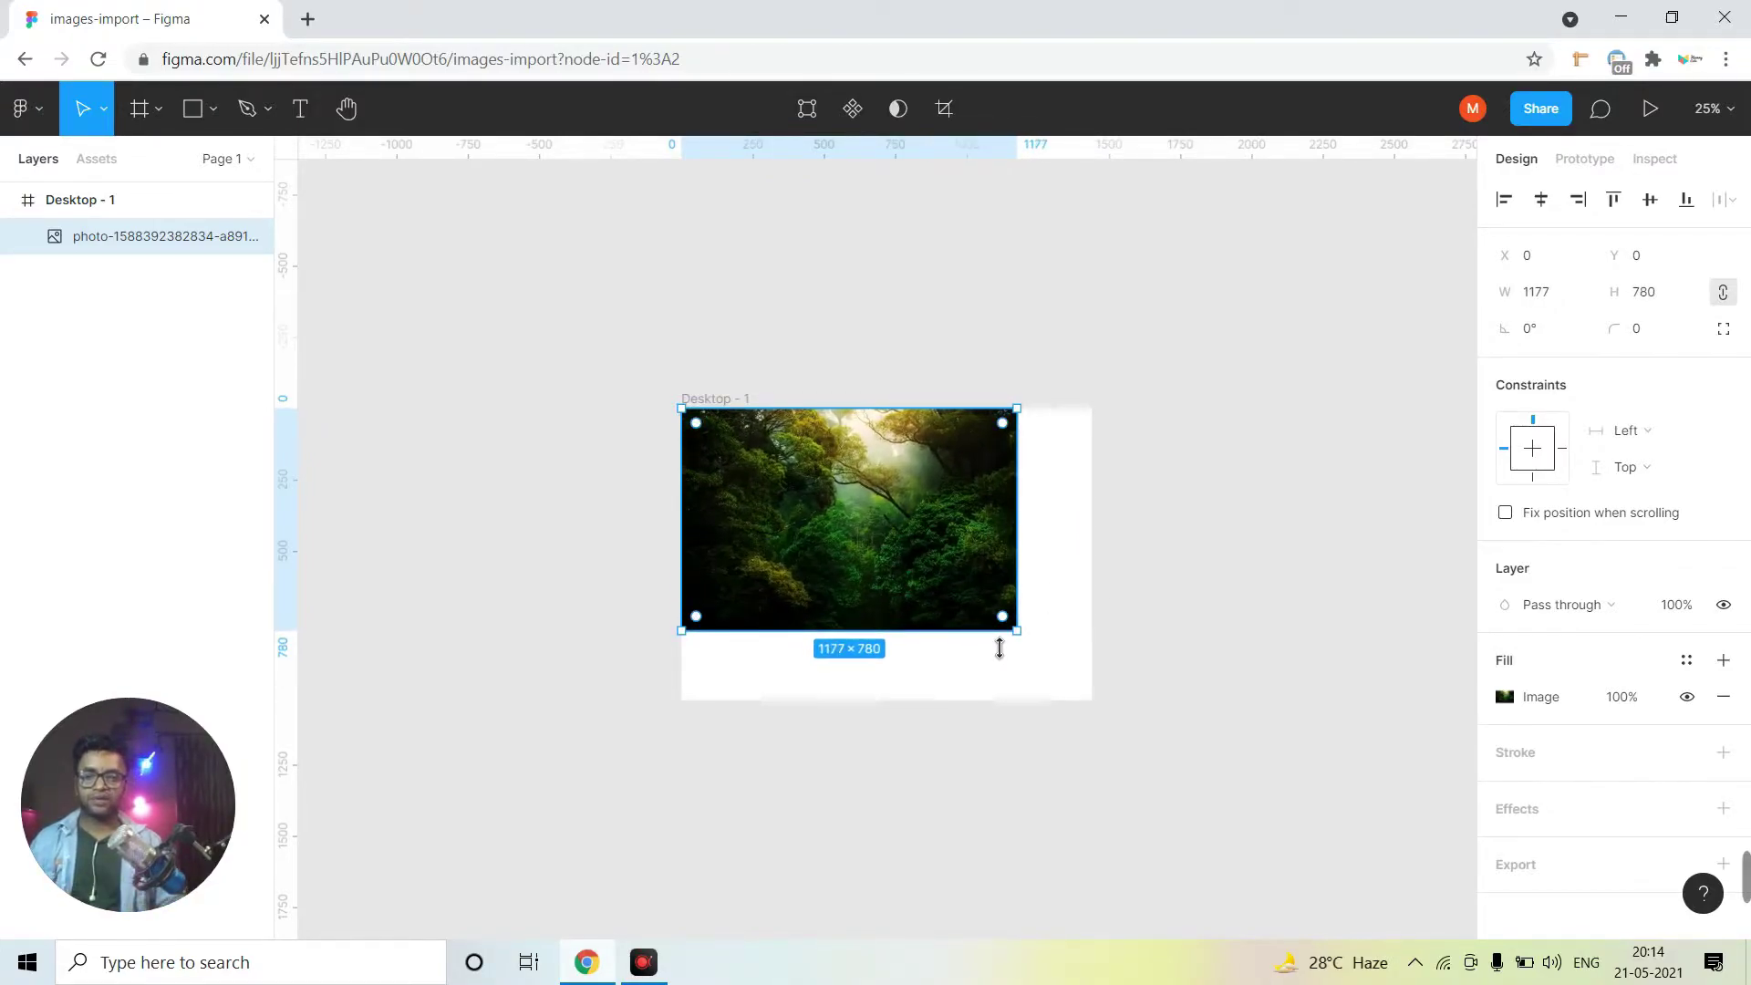
{"action": "left_click_drag", "start_coordinate": [1040, 649], "coordinate": [914, 570]}
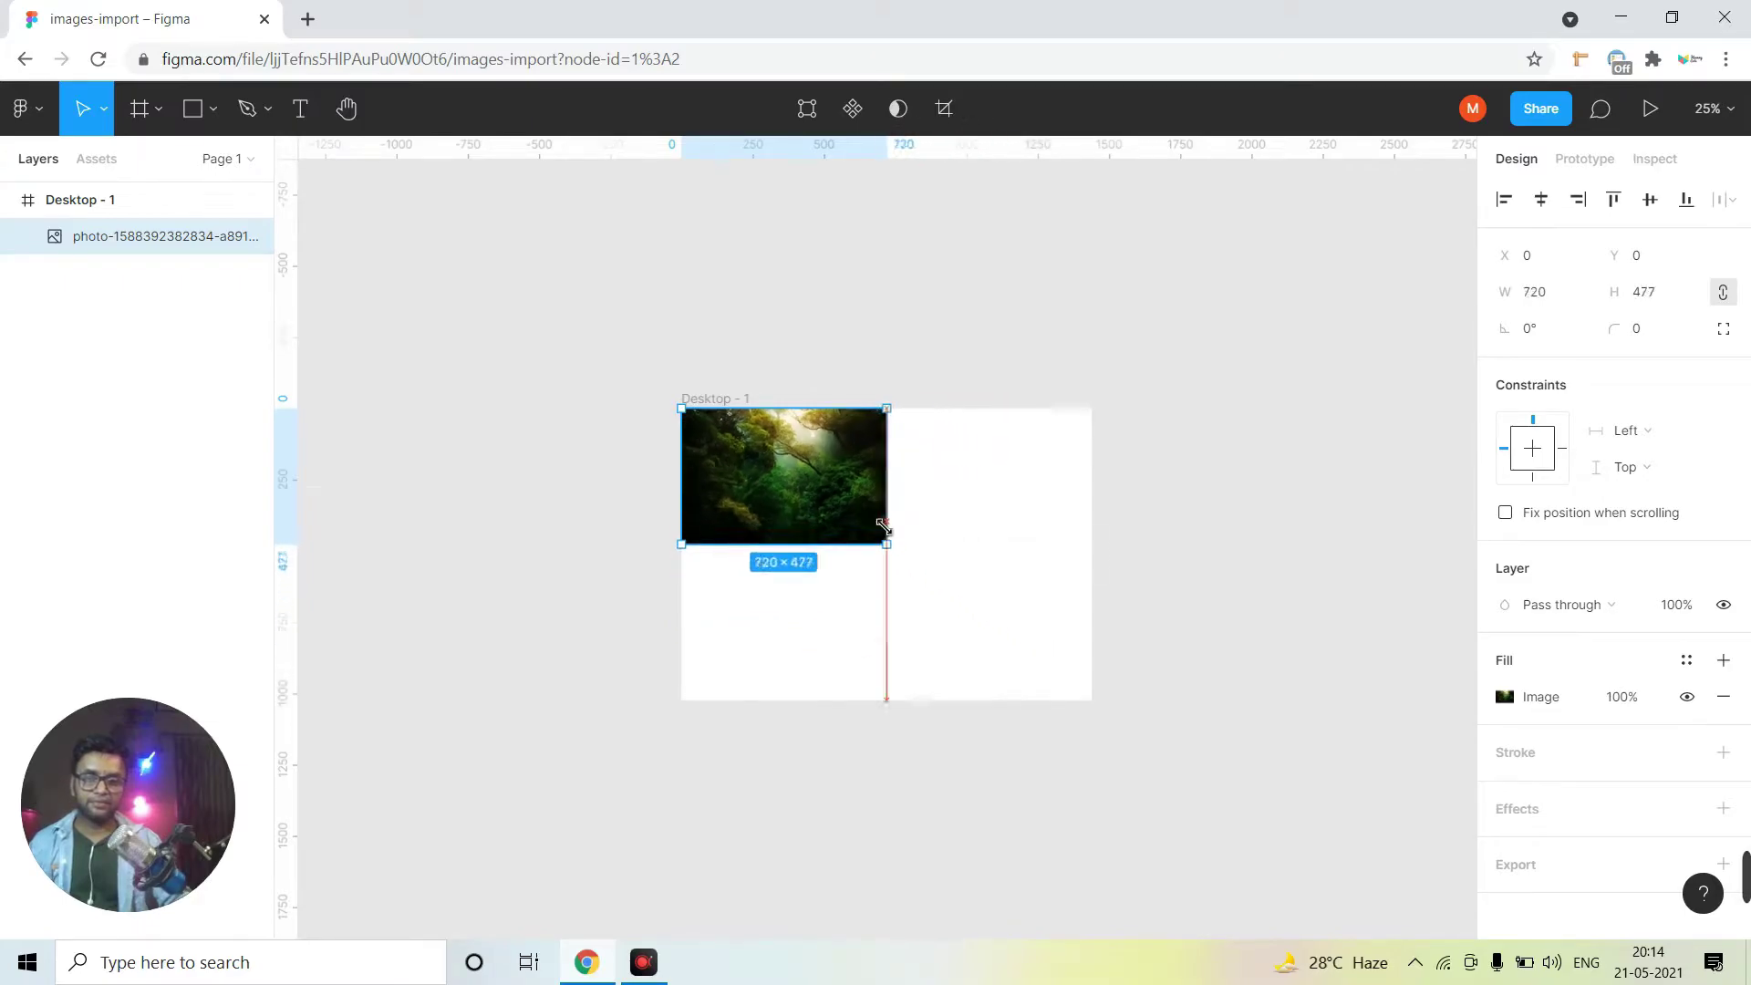
{"action": "left_click_drag", "start_coordinate": [941, 511], "coordinate": [1072, 511]}
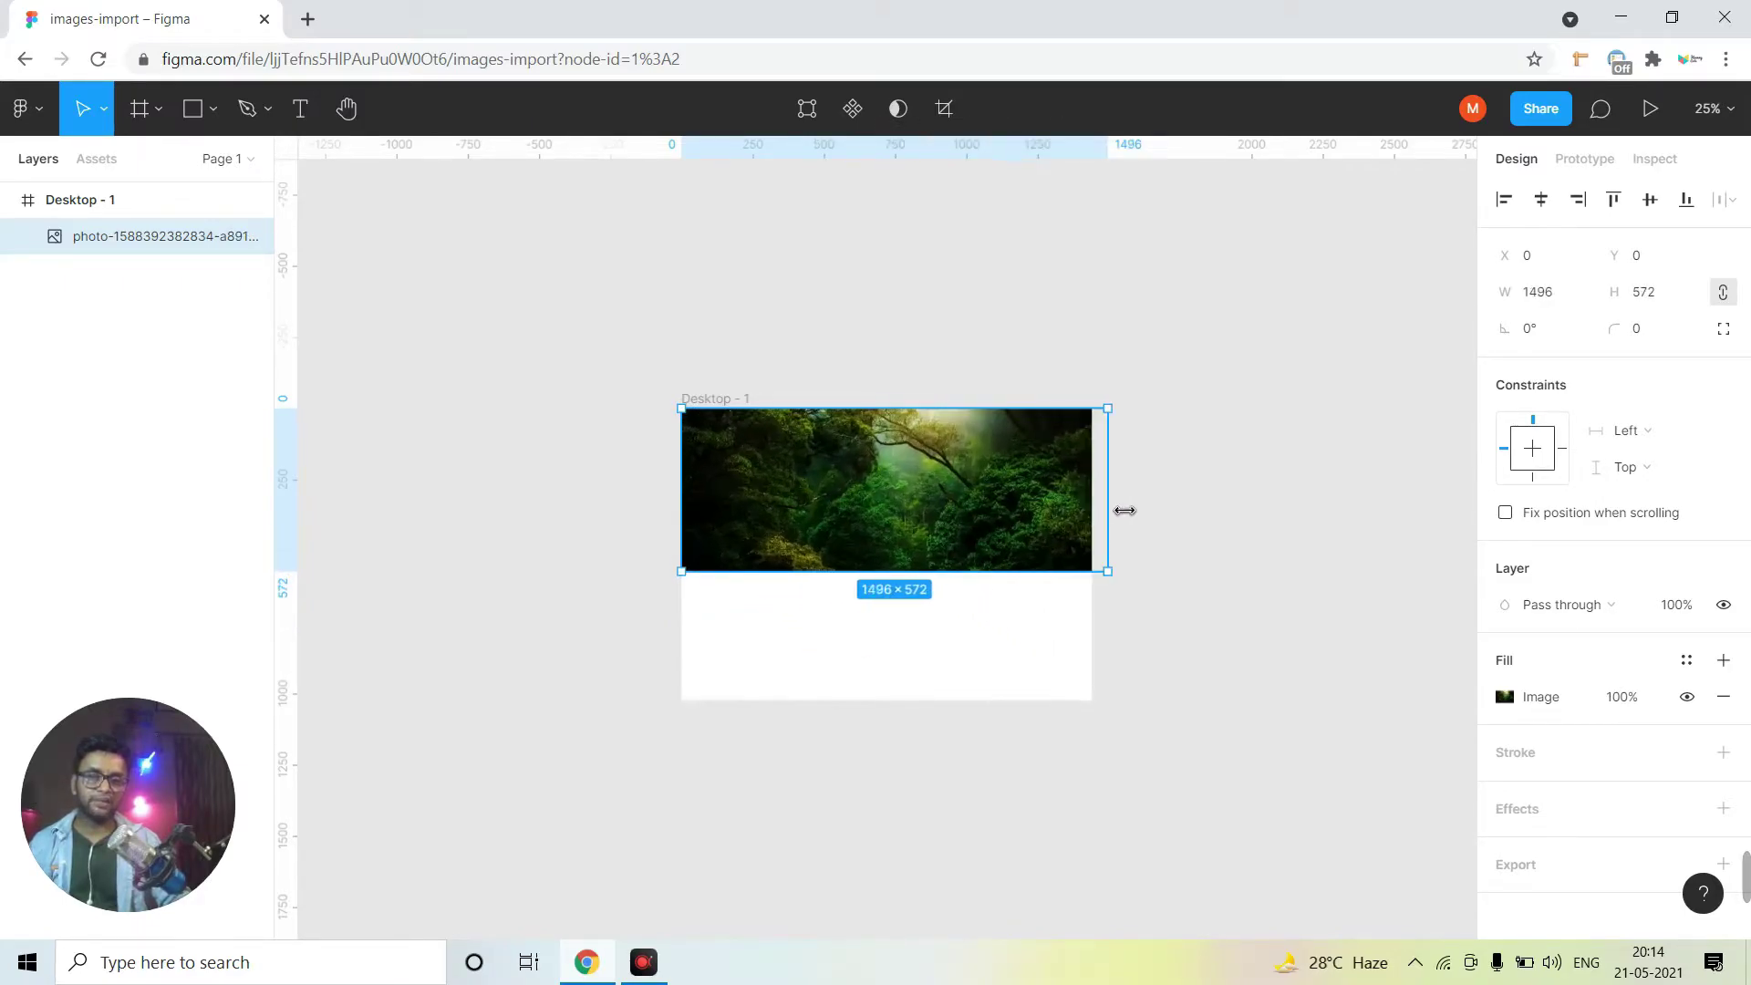
{"action": "left_click_drag", "start_coordinate": [936, 572], "coordinate": [947, 664]}
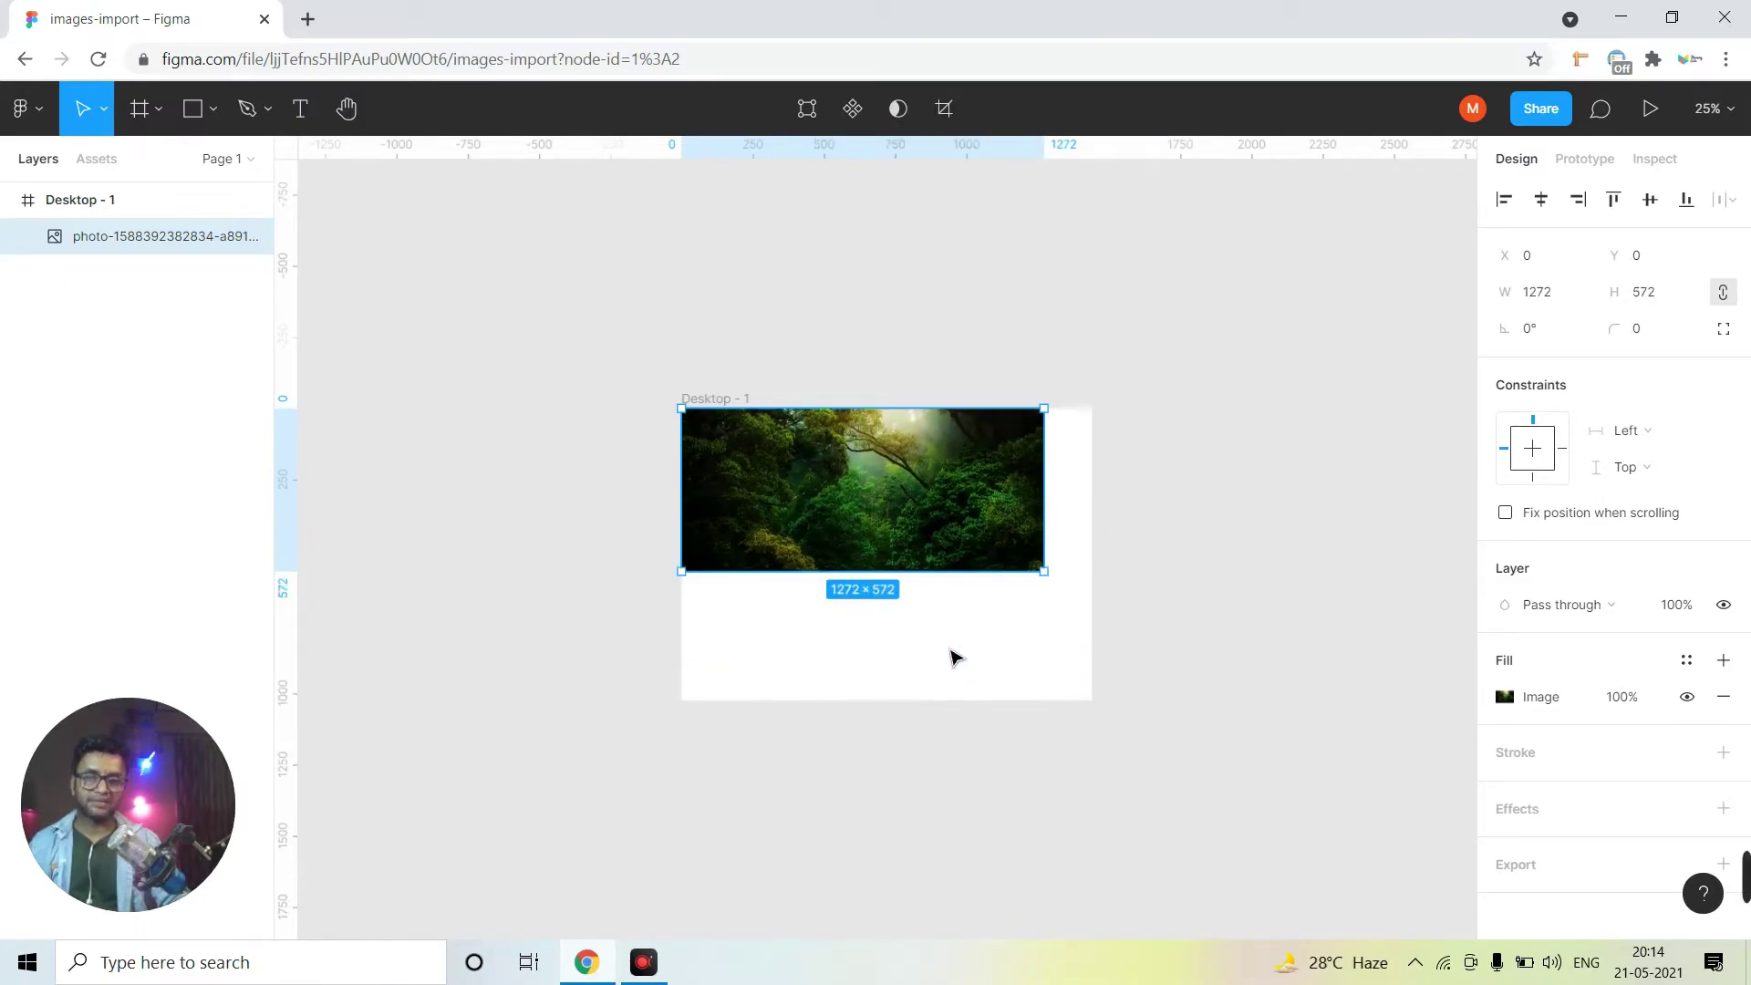
{"action": "mouse_move", "coordinate": [1059, 590]}
{"action": "left_mouse_down"}
{"action": "mouse_move", "coordinate": [984, 638]}
{"action": "mouse_move", "coordinate": [912, 584]}
{"action": "left_mouse_up"}
Delete the forest photo so Desktop - 1 is empty, back at 50% zoom
{"action": "left_click", "coordinate": [1143, 646]}
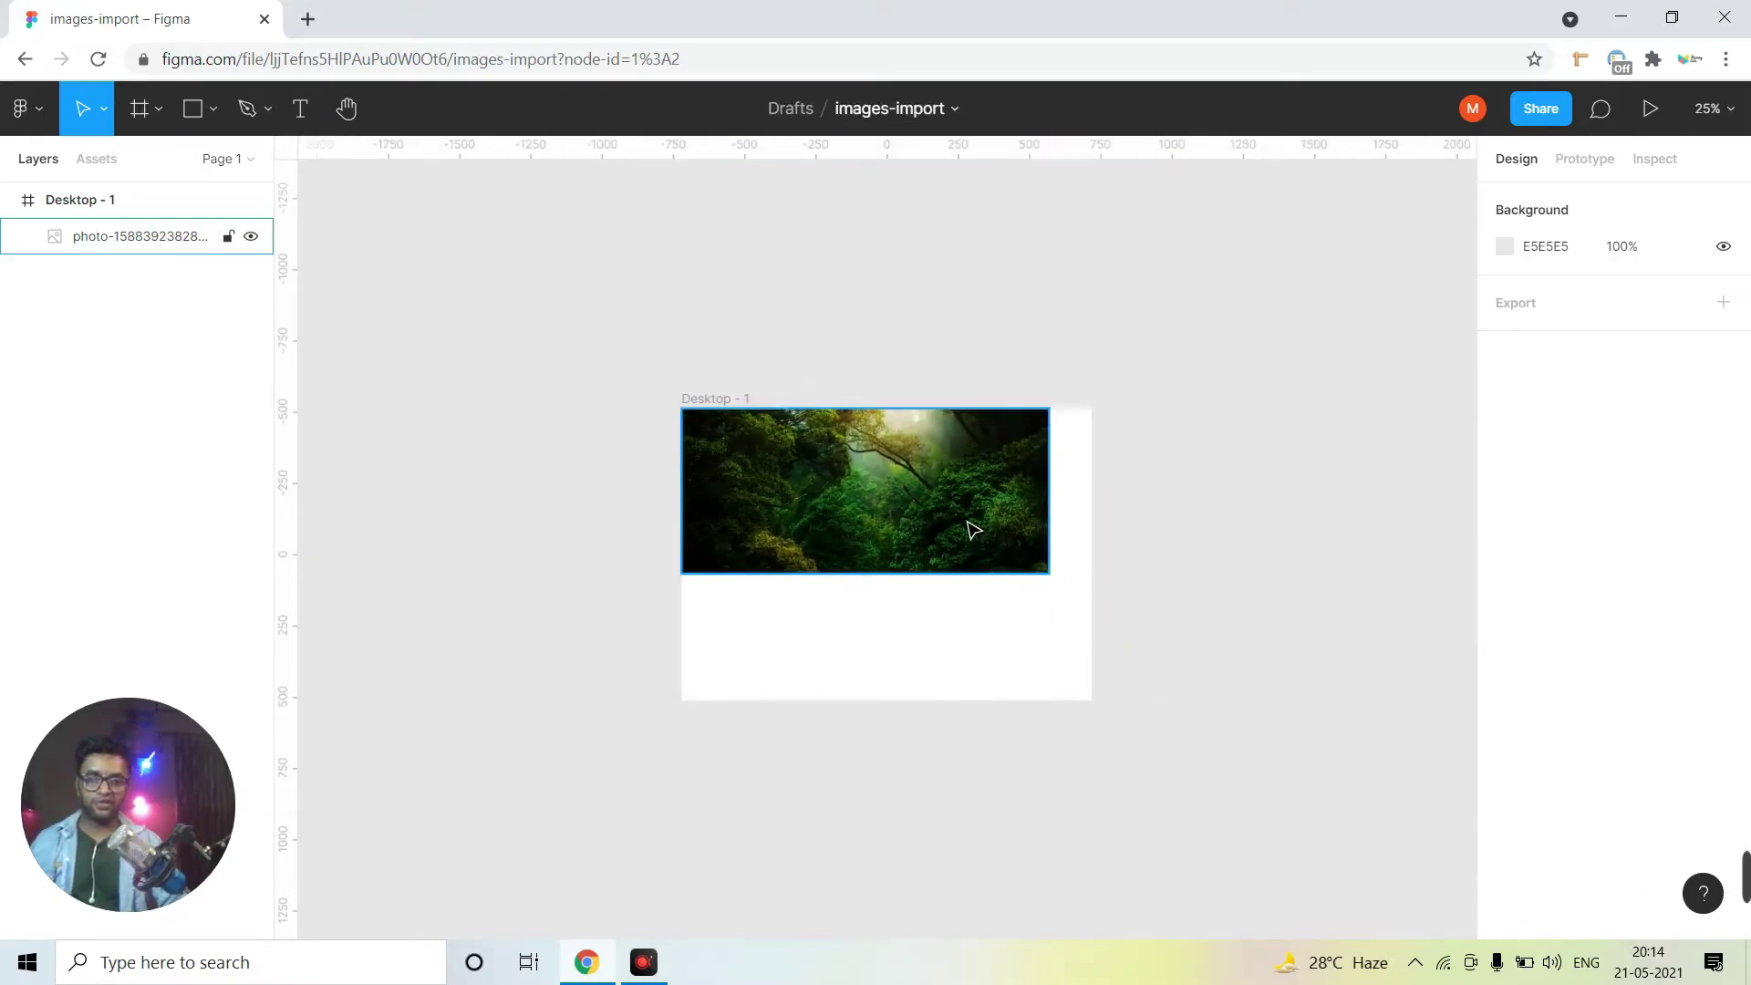
{"action": "left_click", "coordinate": [972, 529]}
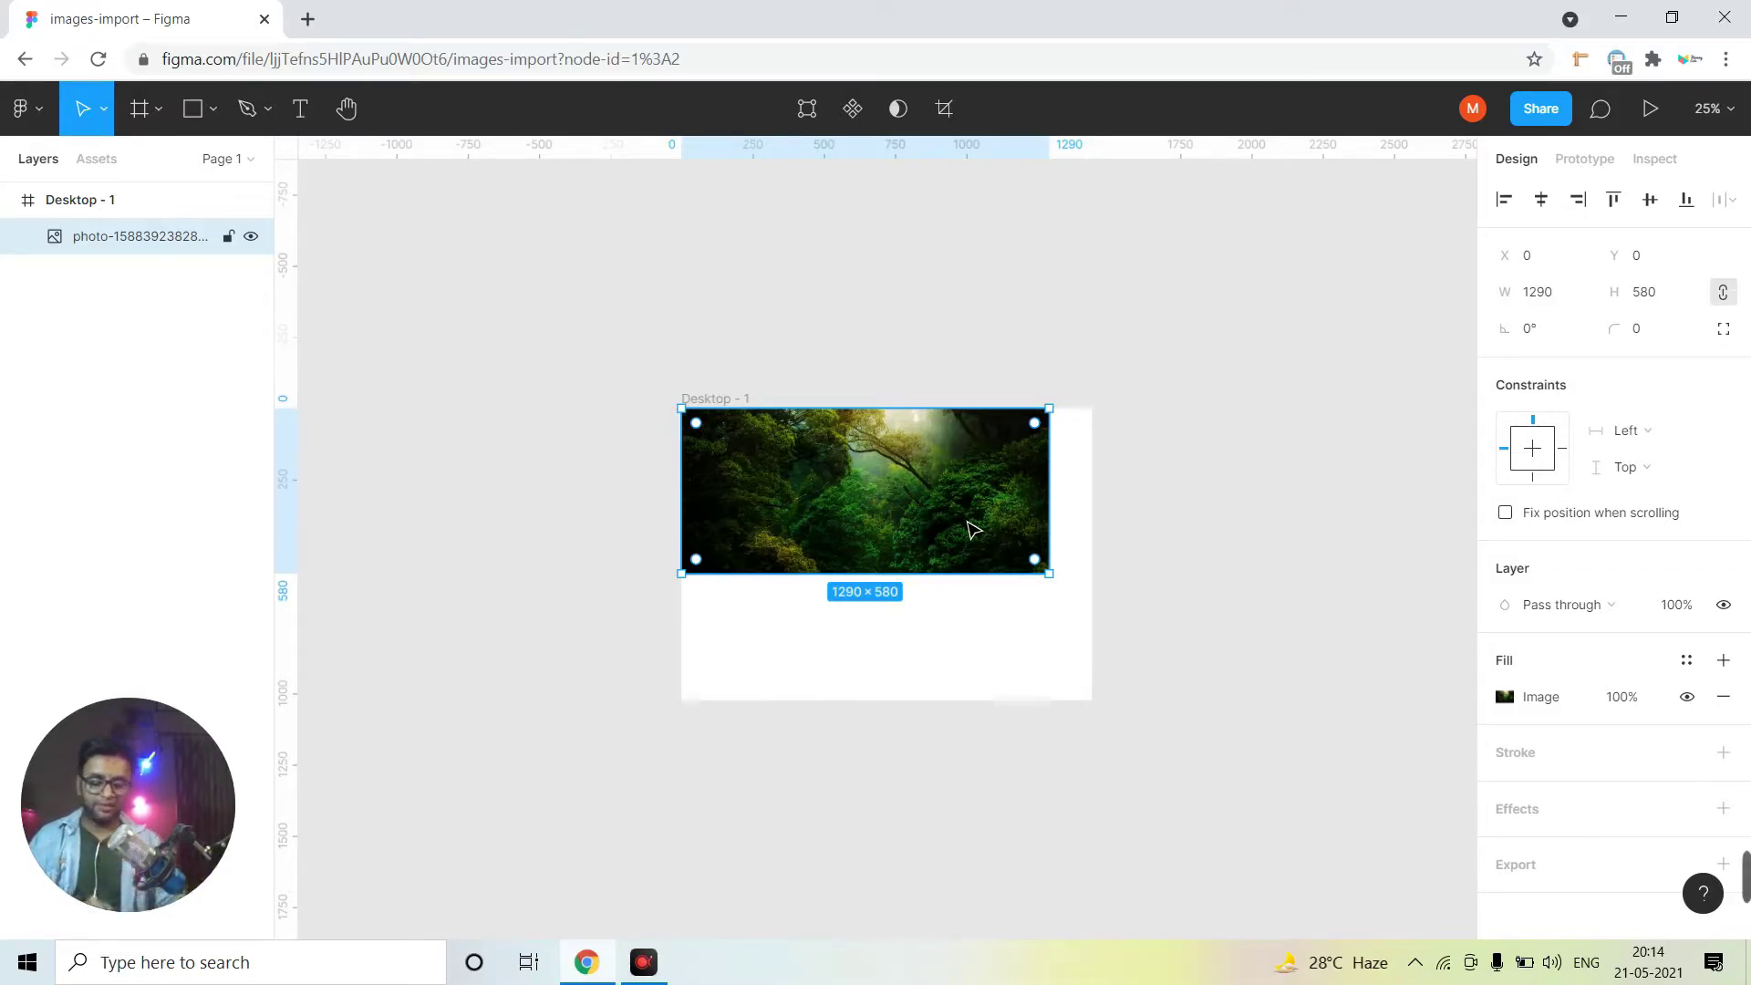
{"action": "key", "text": "Delete"}
{"action": "key", "text": "plus"}
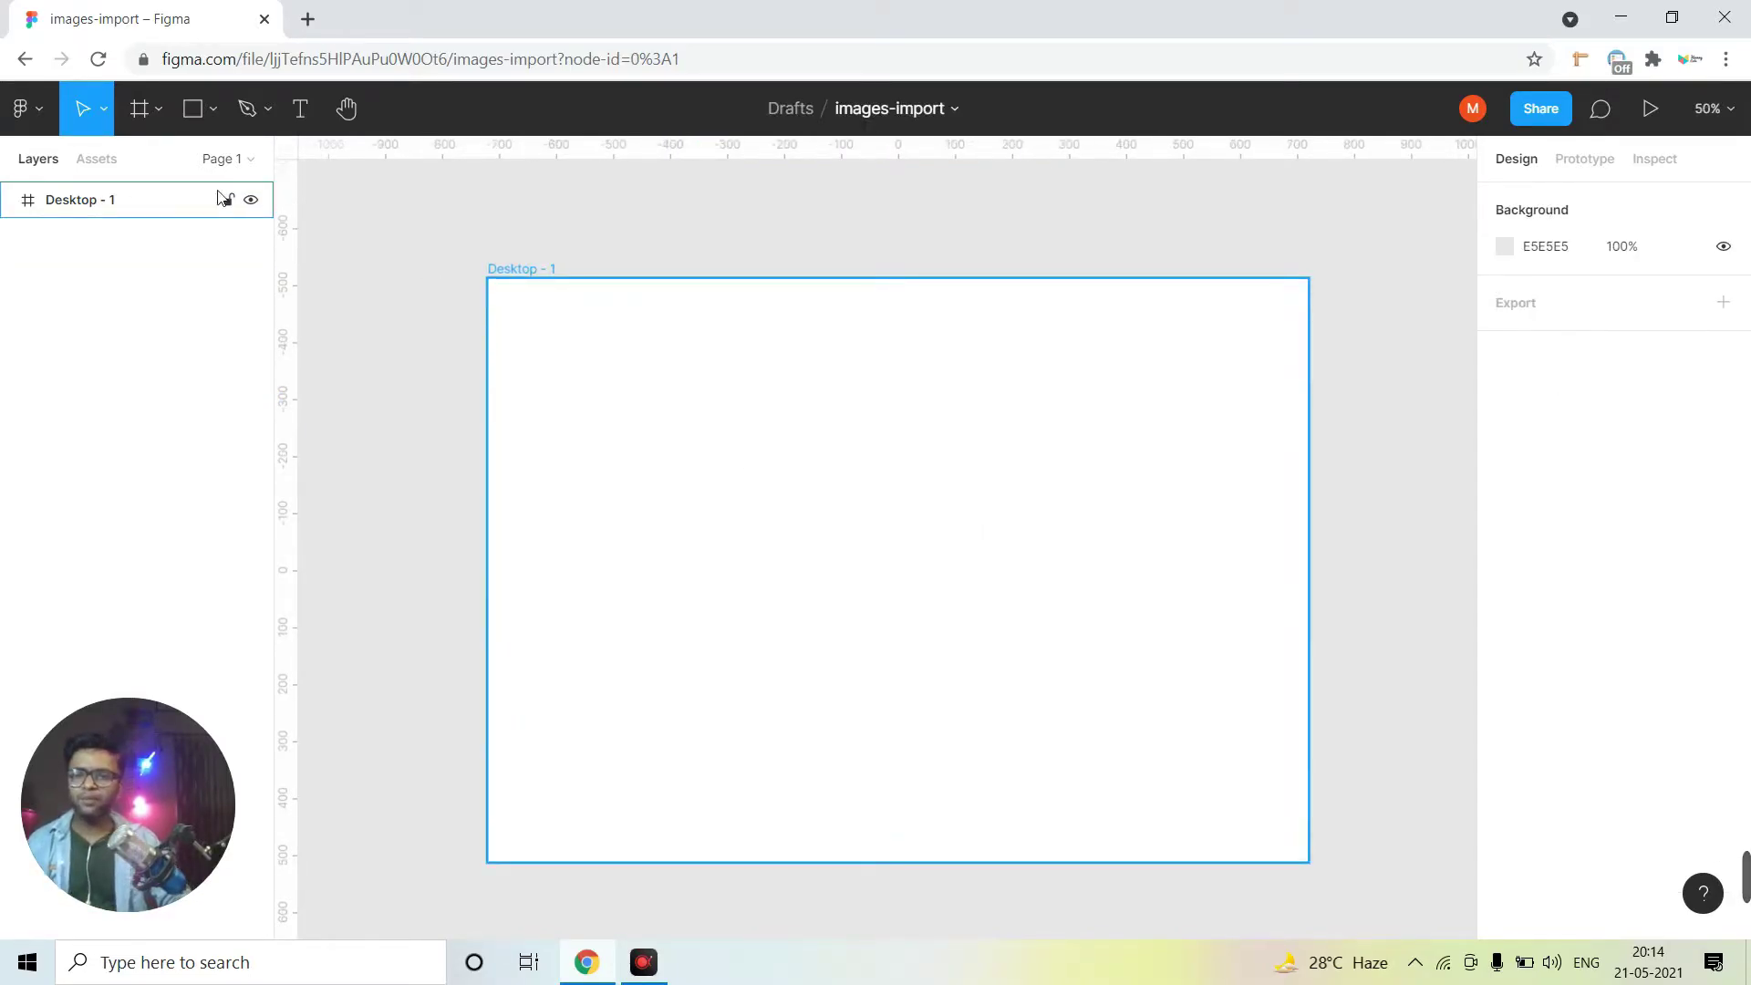
Draw a grey circle and duplicate it into an evenly spaced row of five
{"action": "left_click", "coordinate": [213, 109]}
{"action": "left_click", "coordinate": [183, 242]}
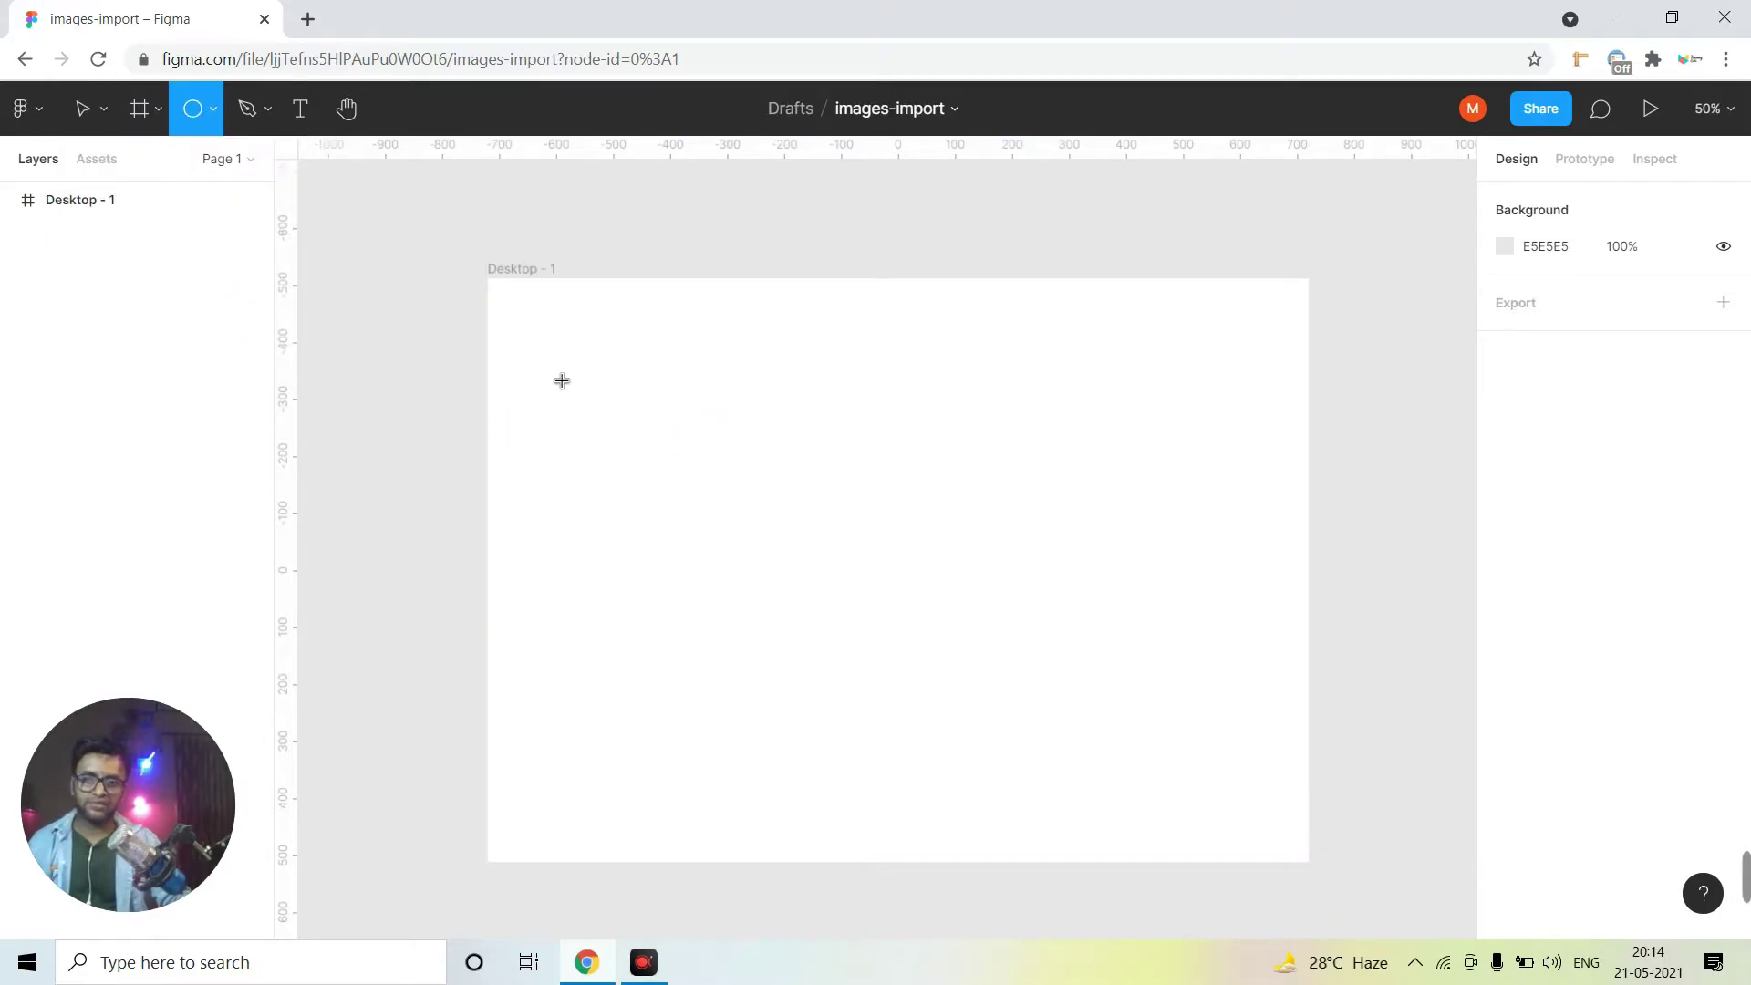
{"action": "left_click_drag", "start_coordinate": [547, 339], "coordinate": [698, 492]}
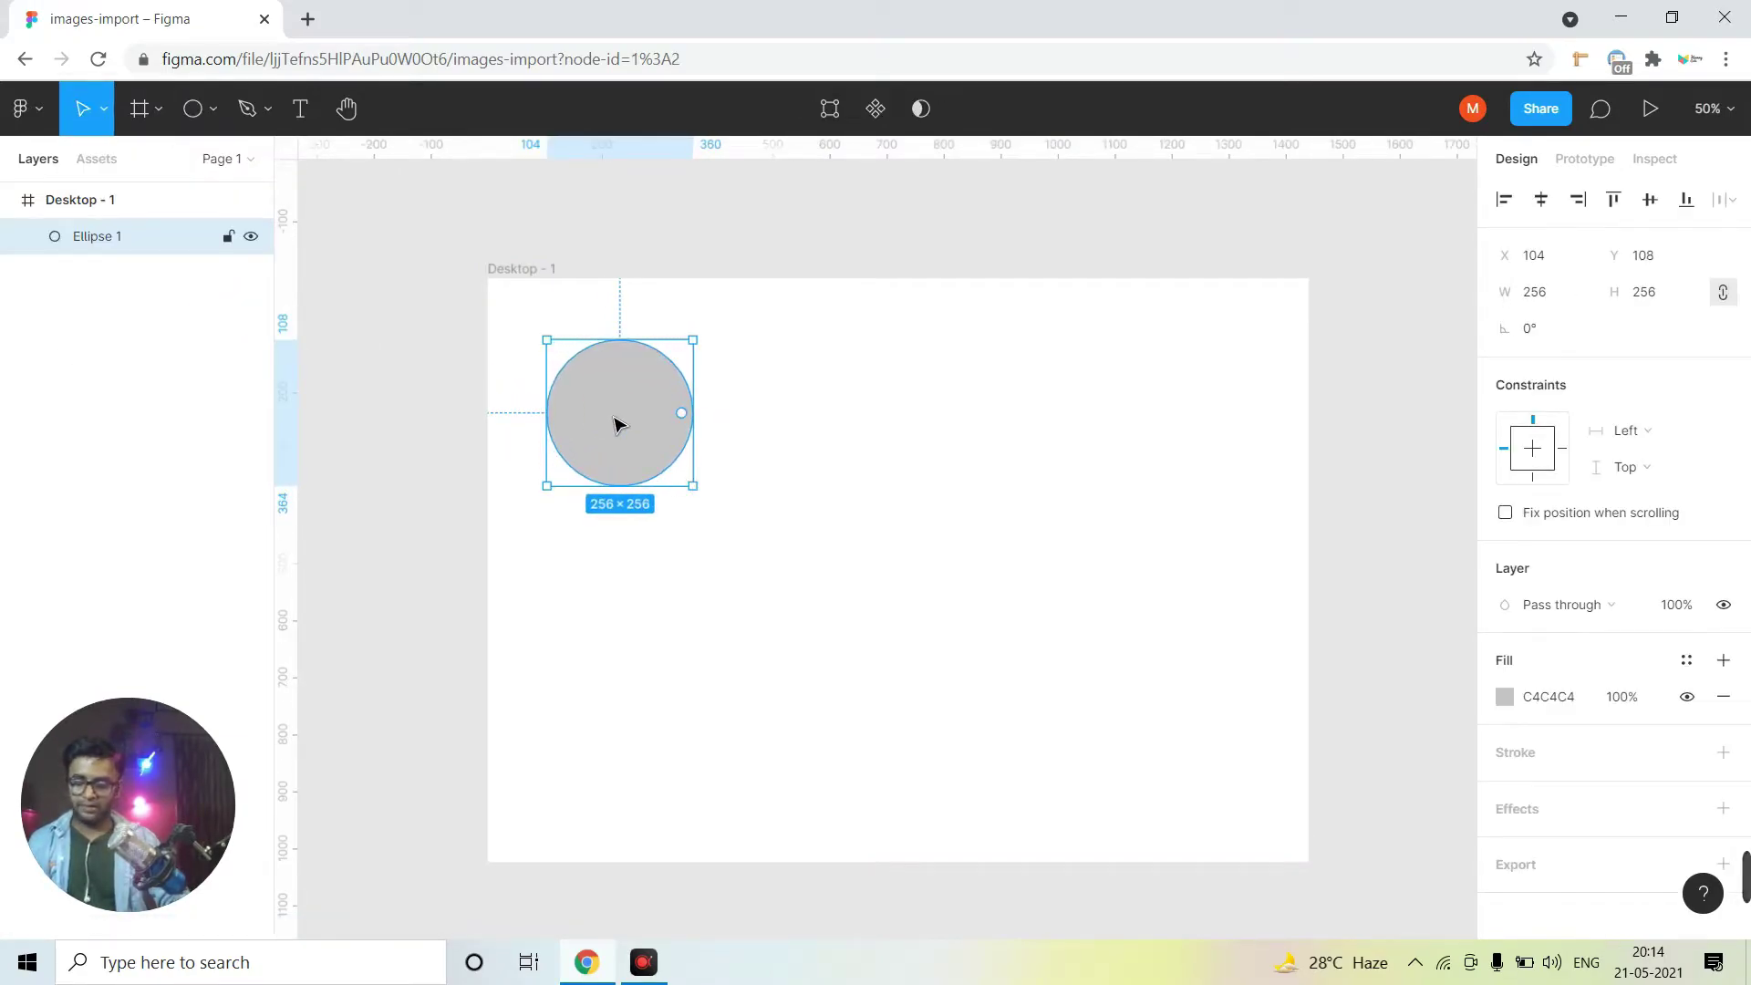
{"action": "key", "text": "ctrl+d"}
{"action": "left_click_drag", "start_coordinate": [616, 424], "coordinate": [771, 445]}
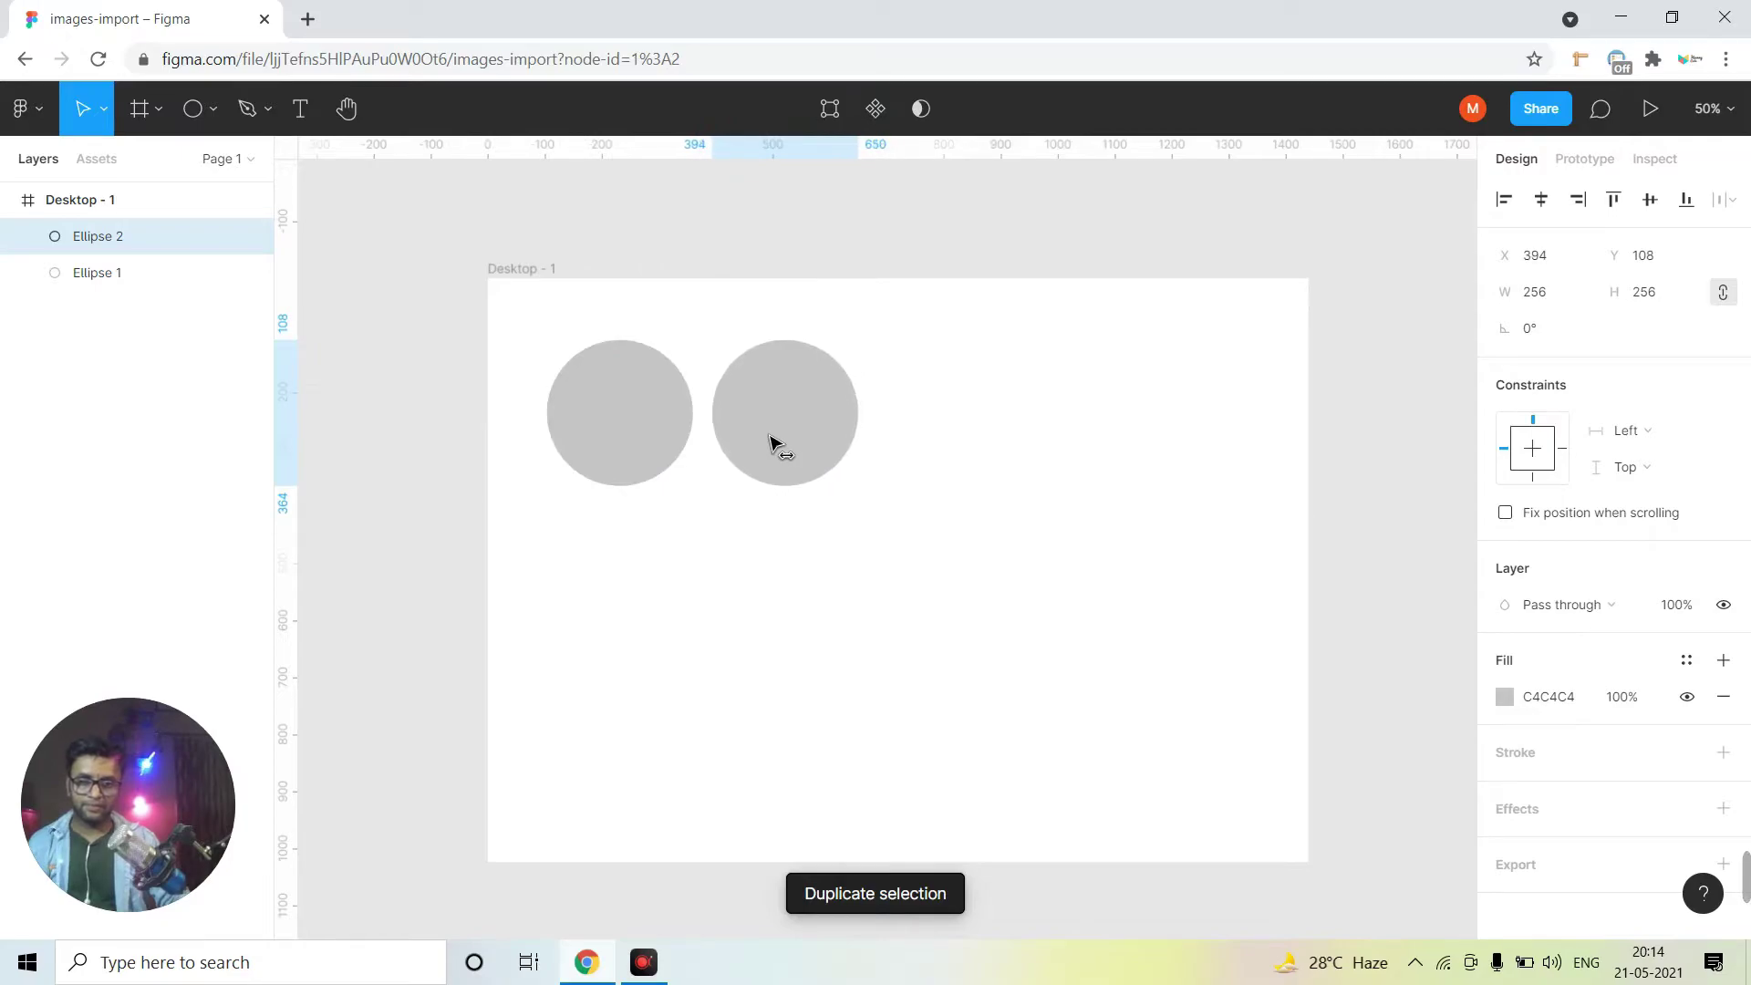
{"action": "key", "text": "ctrl+d"}
{"action": "key", "text": "ctrl+d"}
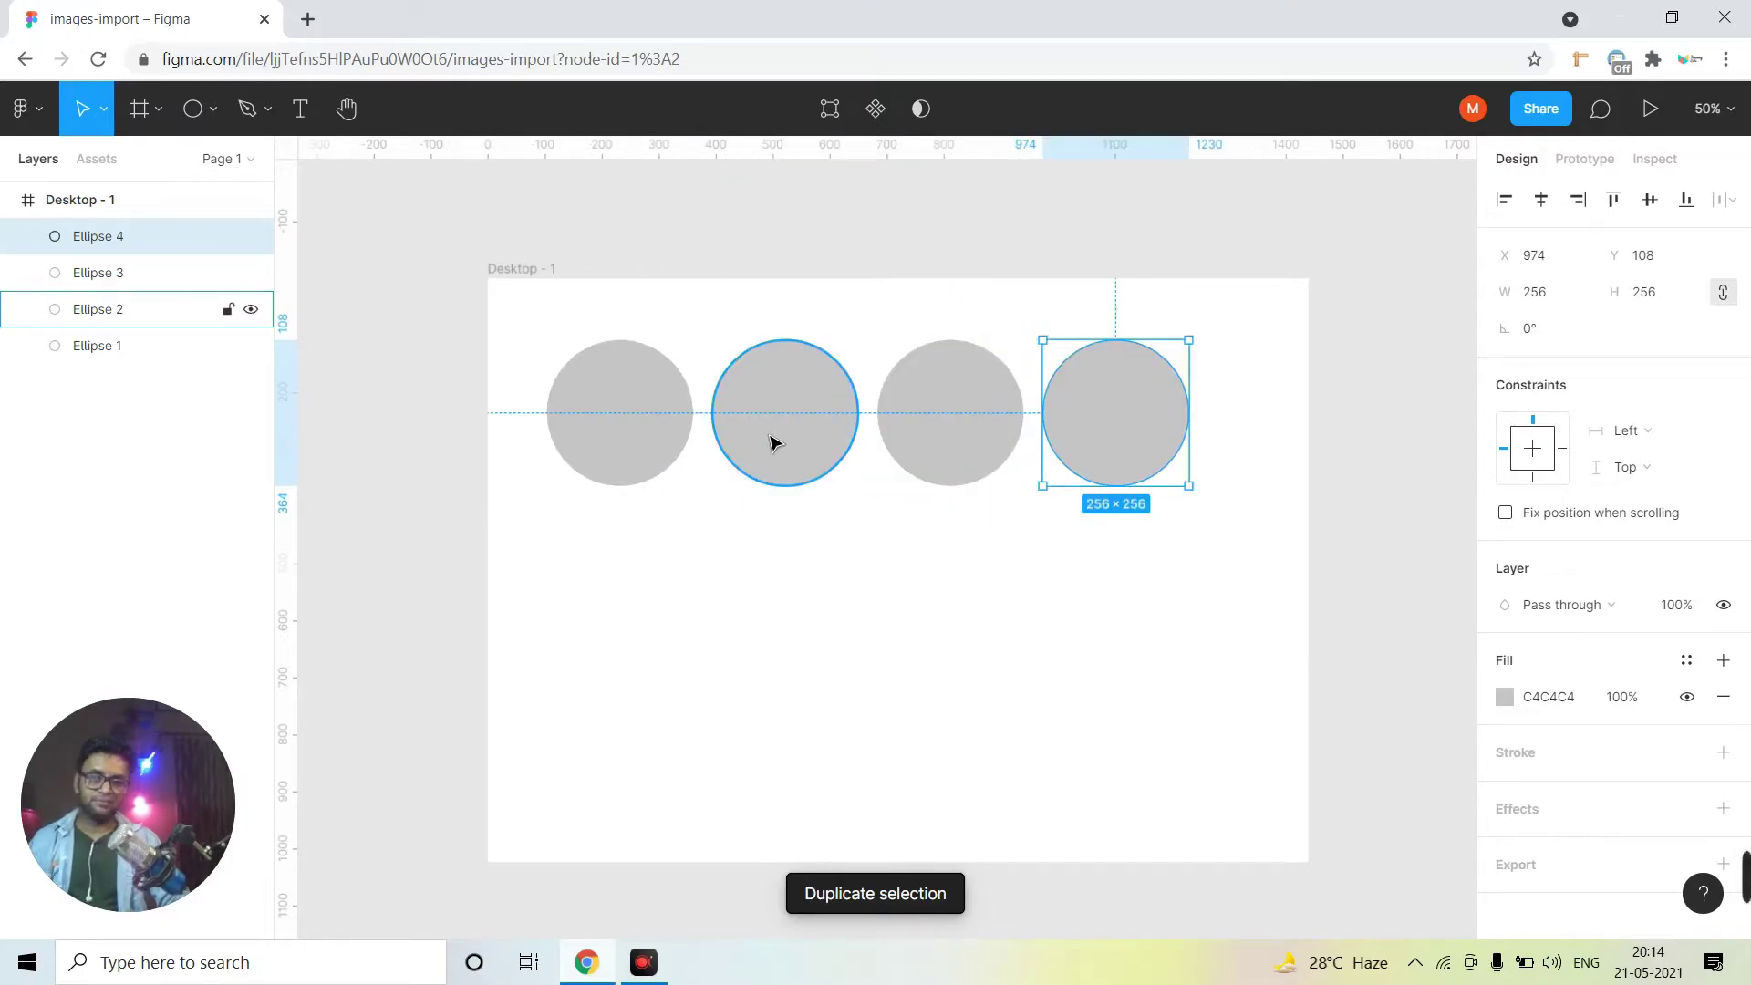
{"action": "key", "text": "ctrl+d"}
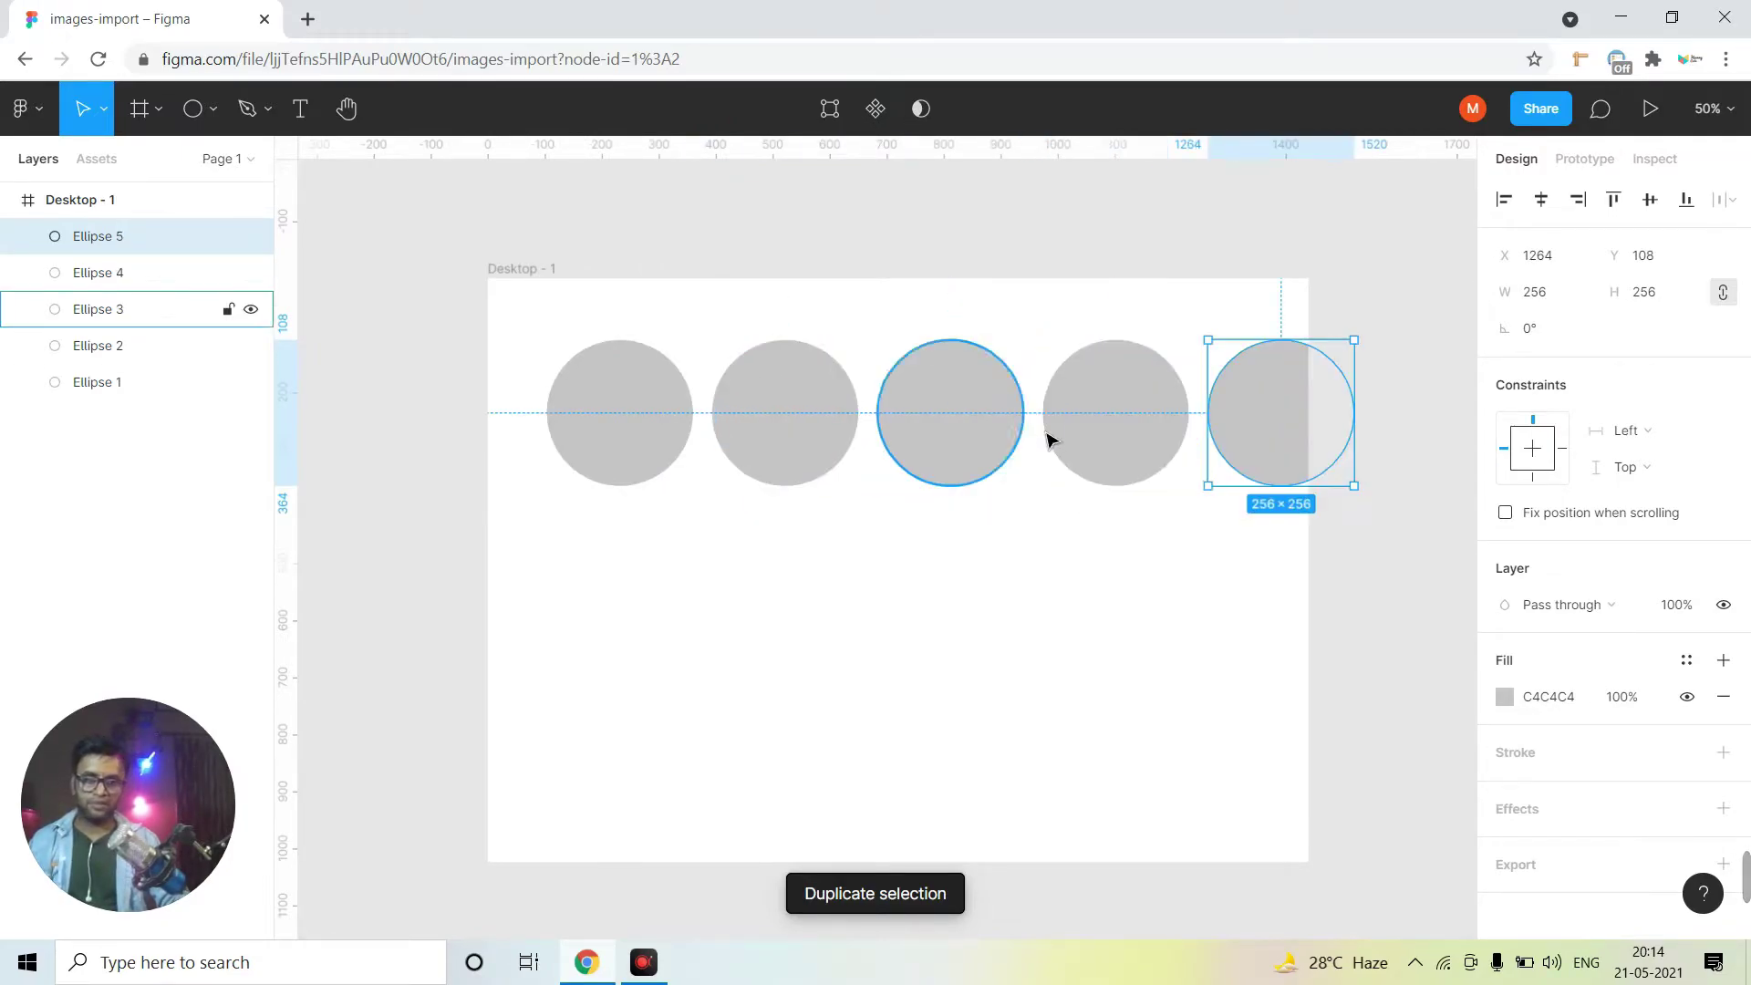
{"action": "left_click", "coordinate": [109, 382]}
Scale all five circles together to 216×216 and centre the row in the frame
{"action": "left_click", "coordinate": [101, 251], "text": "shift"}
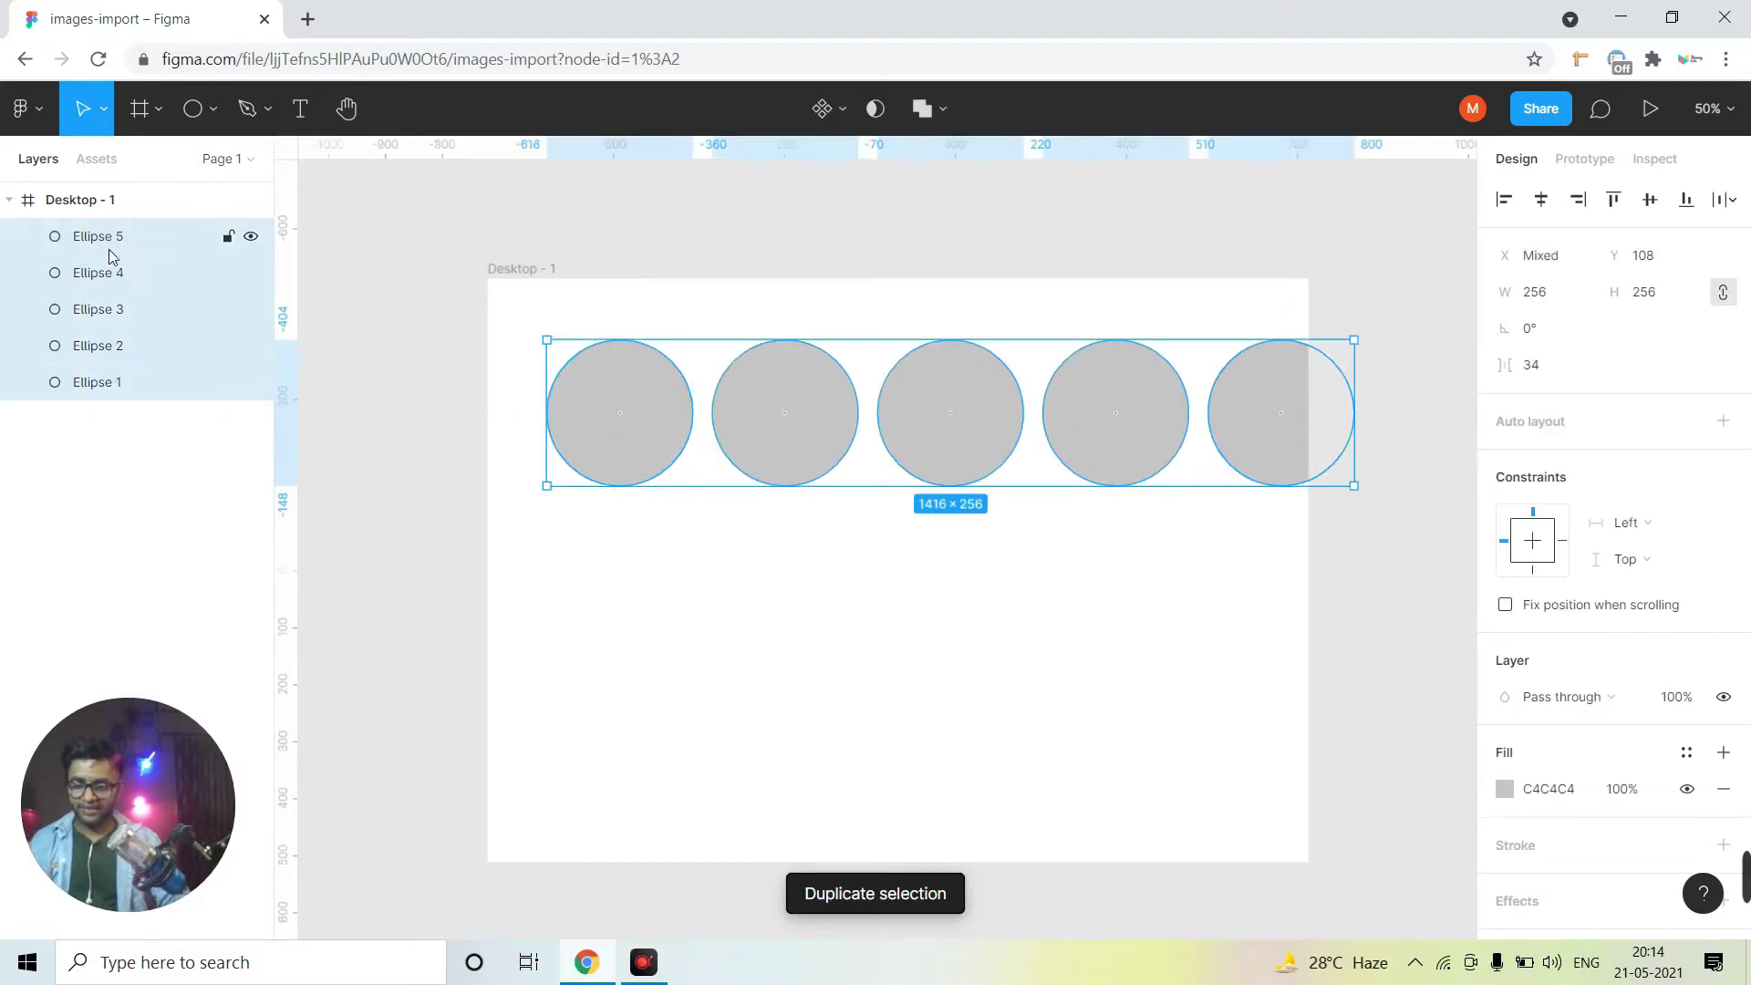
{"action": "left_click_drag", "start_coordinate": [1368, 504], "coordinate": [1240, 456]}
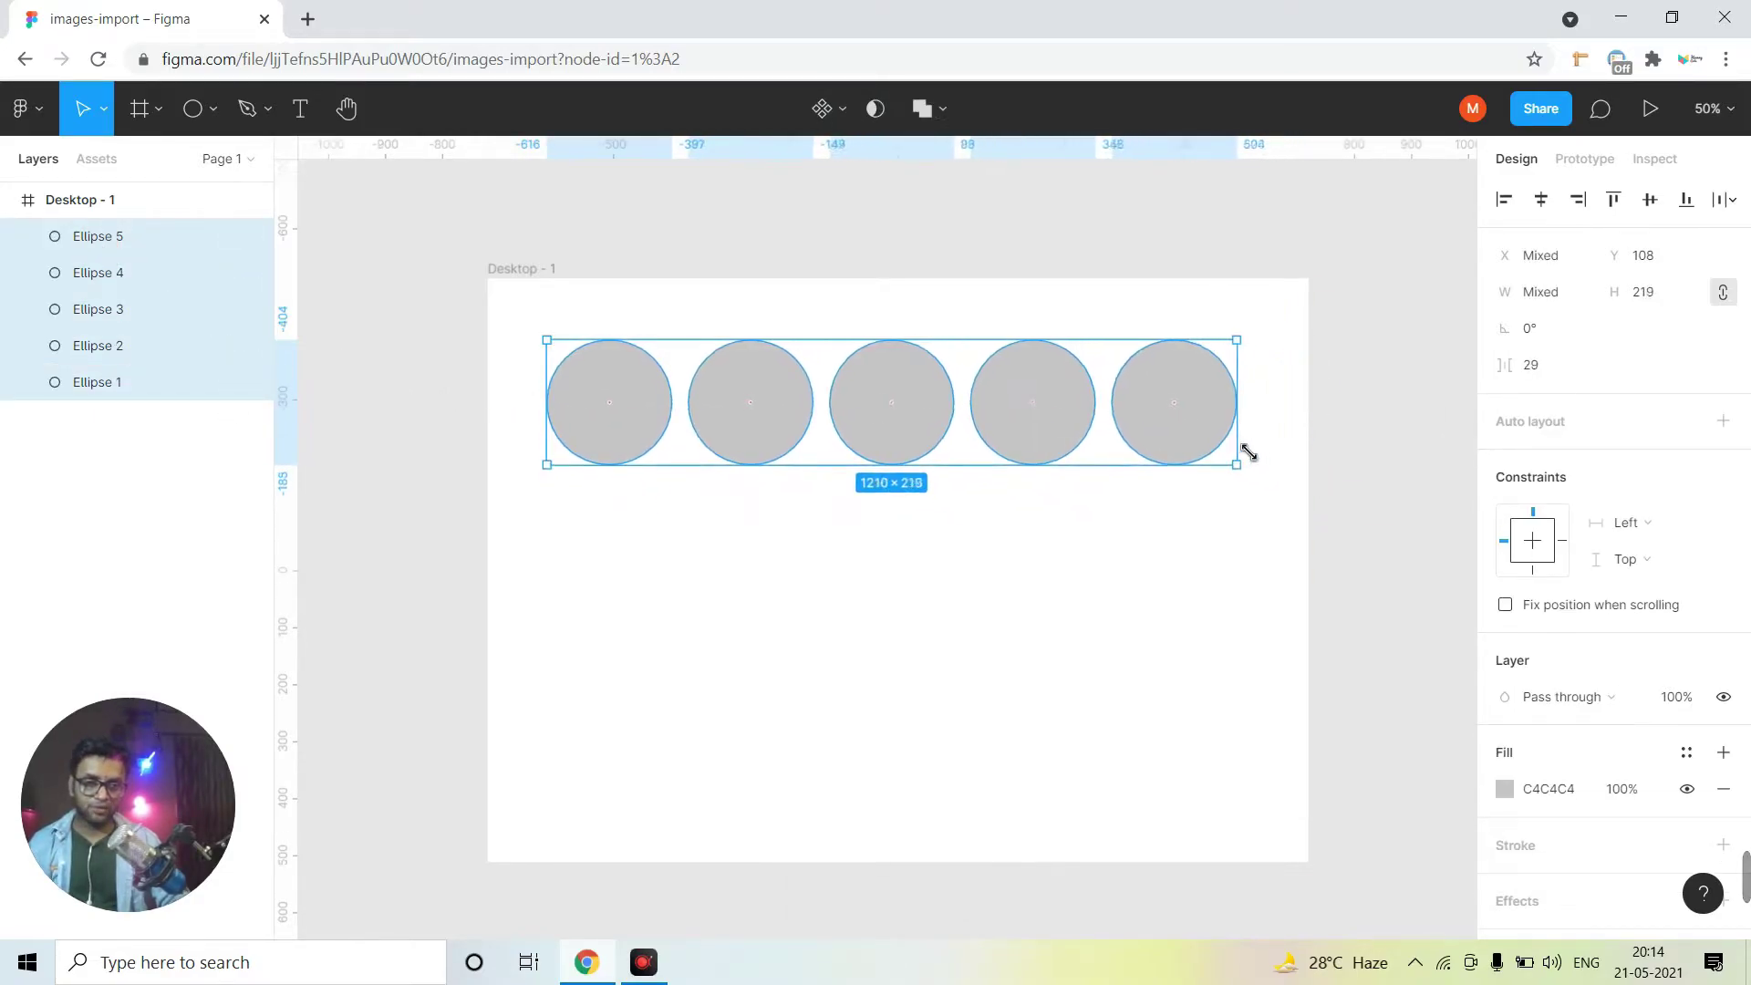
{"action": "left_click", "coordinate": [1376, 461]}
{"action": "left_click", "coordinate": [847, 449]}
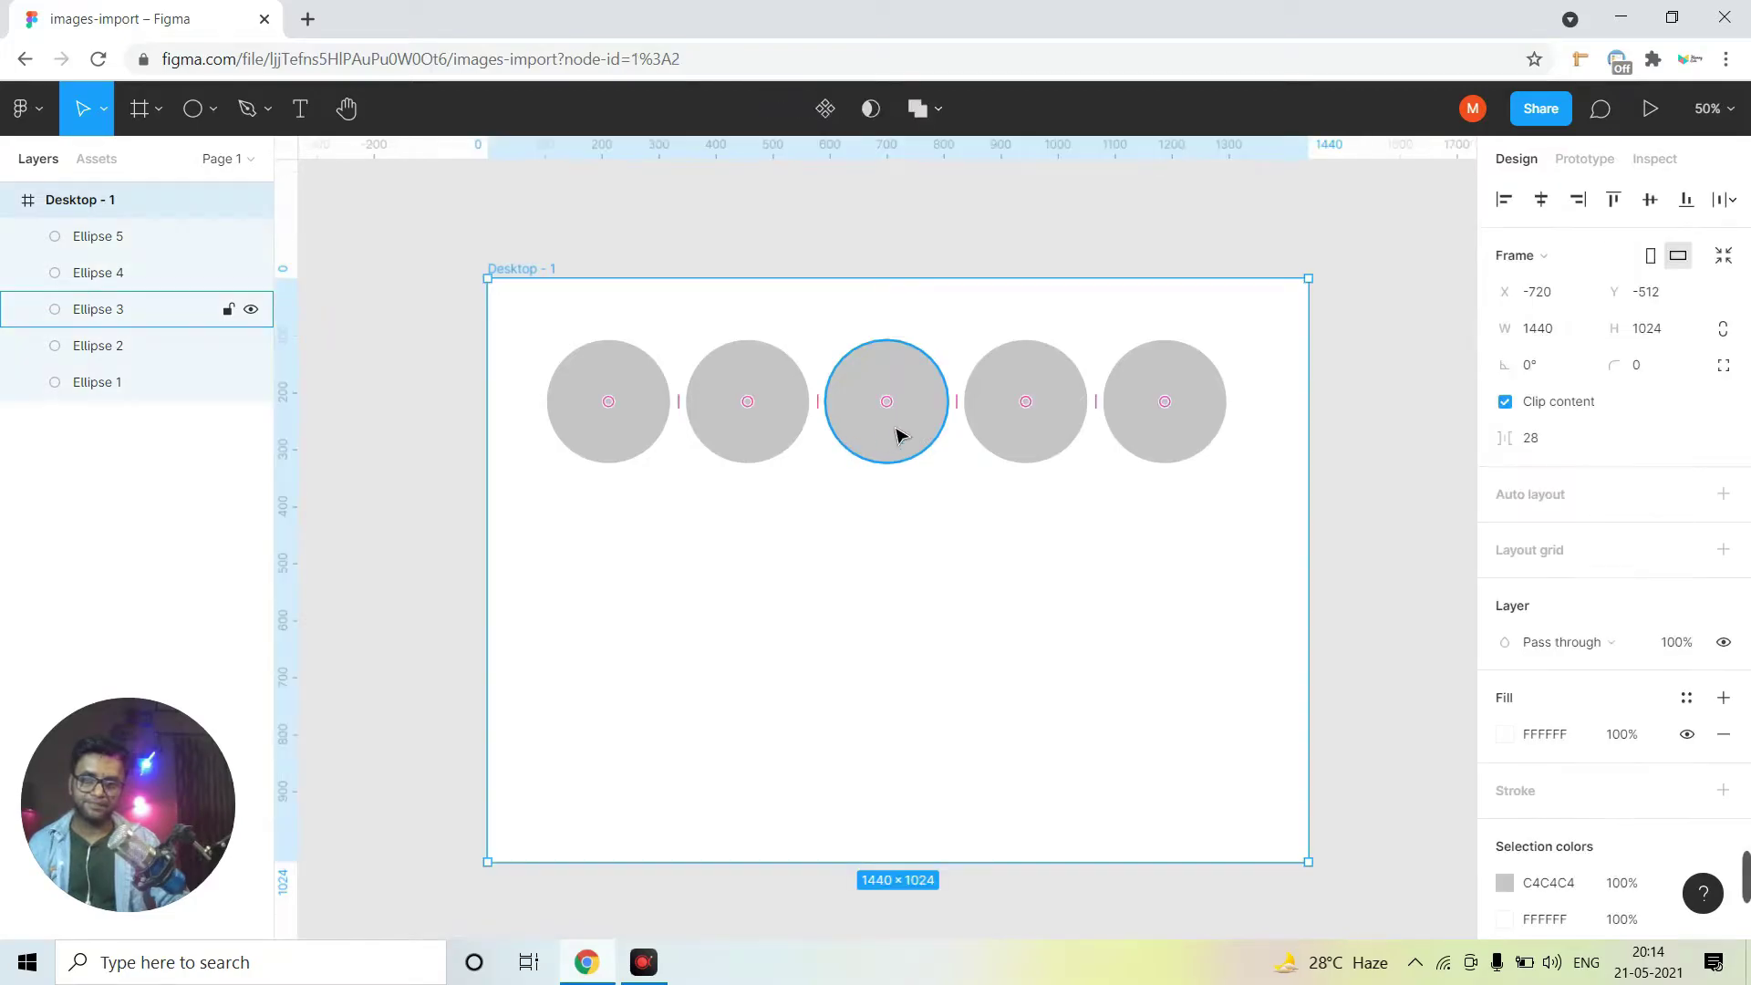
{"action": "left_click", "coordinate": [98, 381]}
{"action": "left_click", "coordinate": [101, 236], "text": "shift"}
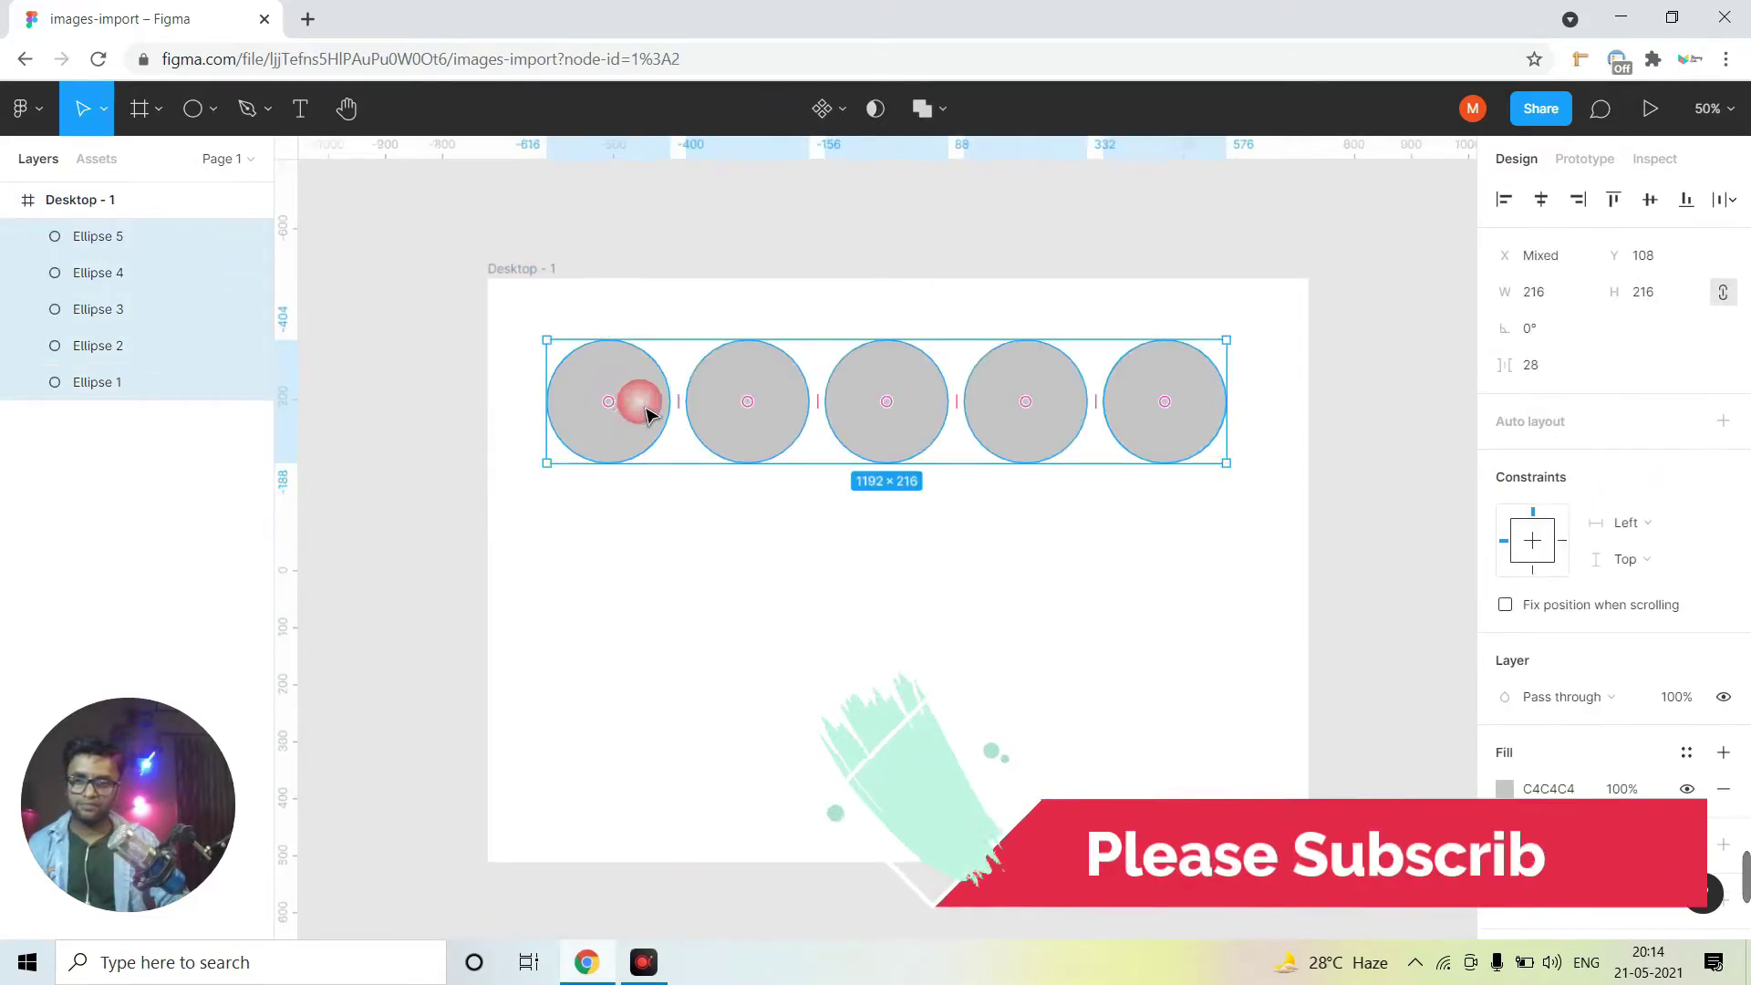
{"action": "left_click_drag", "start_coordinate": [634, 402], "coordinate": [645, 402]}
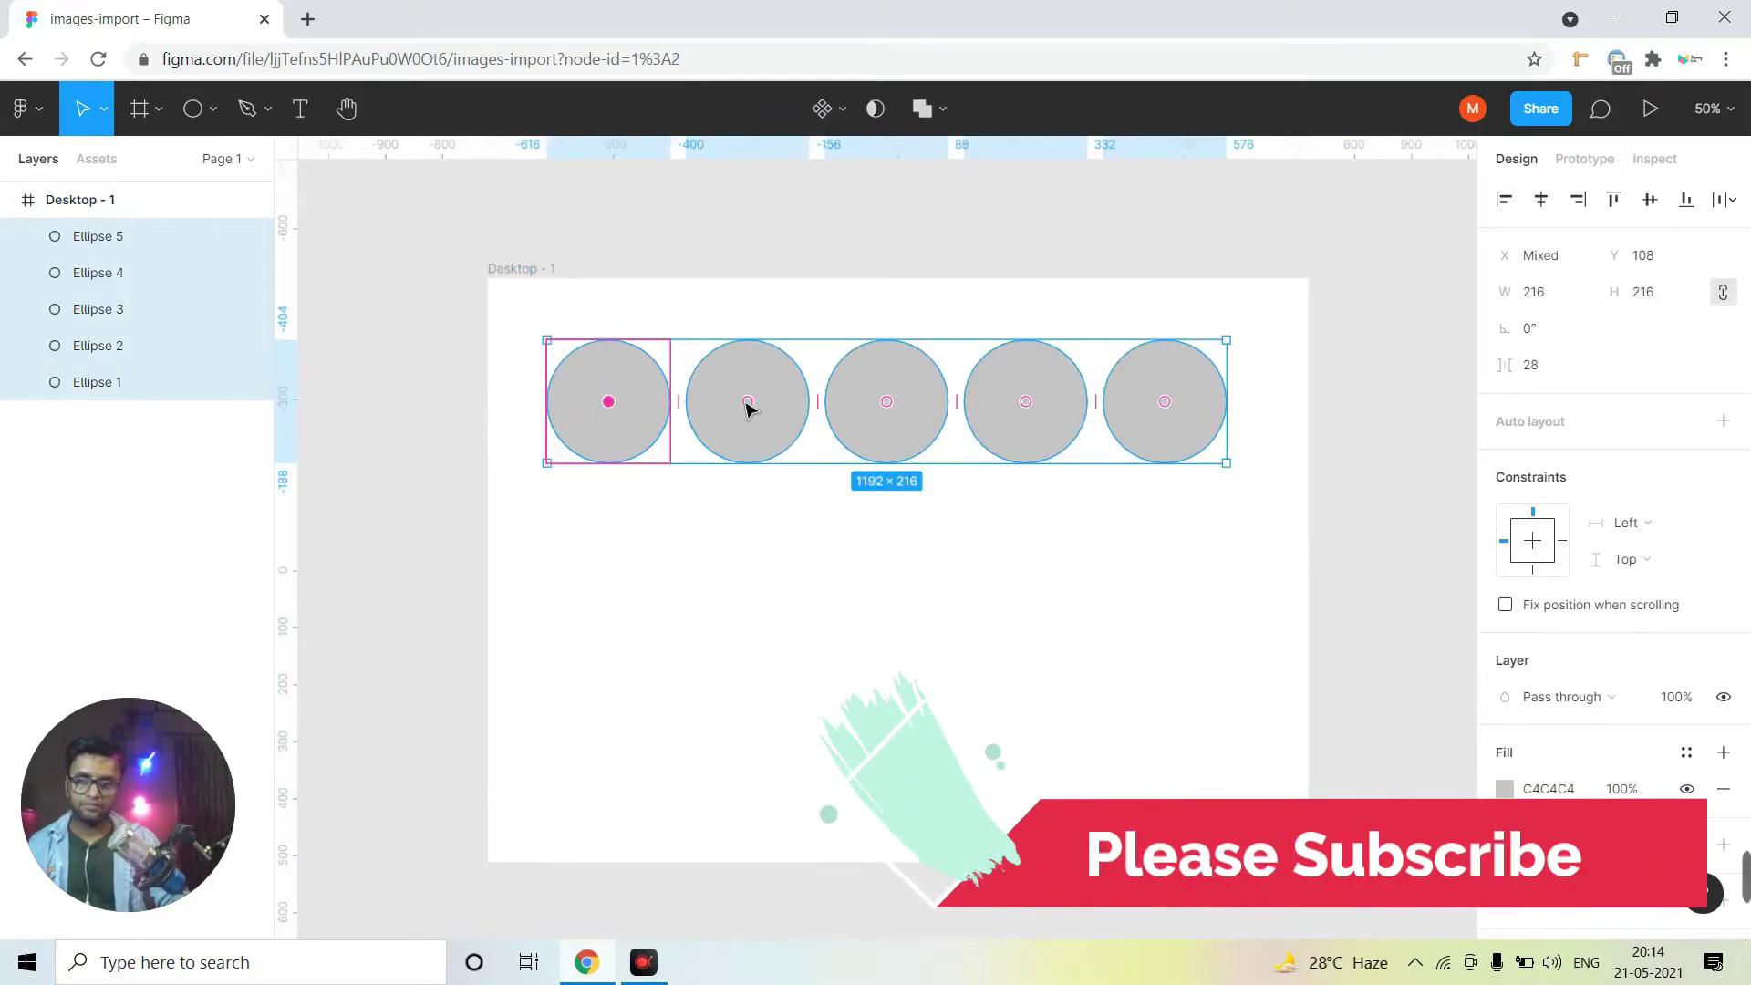
{"action": "left_click_drag", "start_coordinate": [750, 406], "coordinate": [797, 395]}
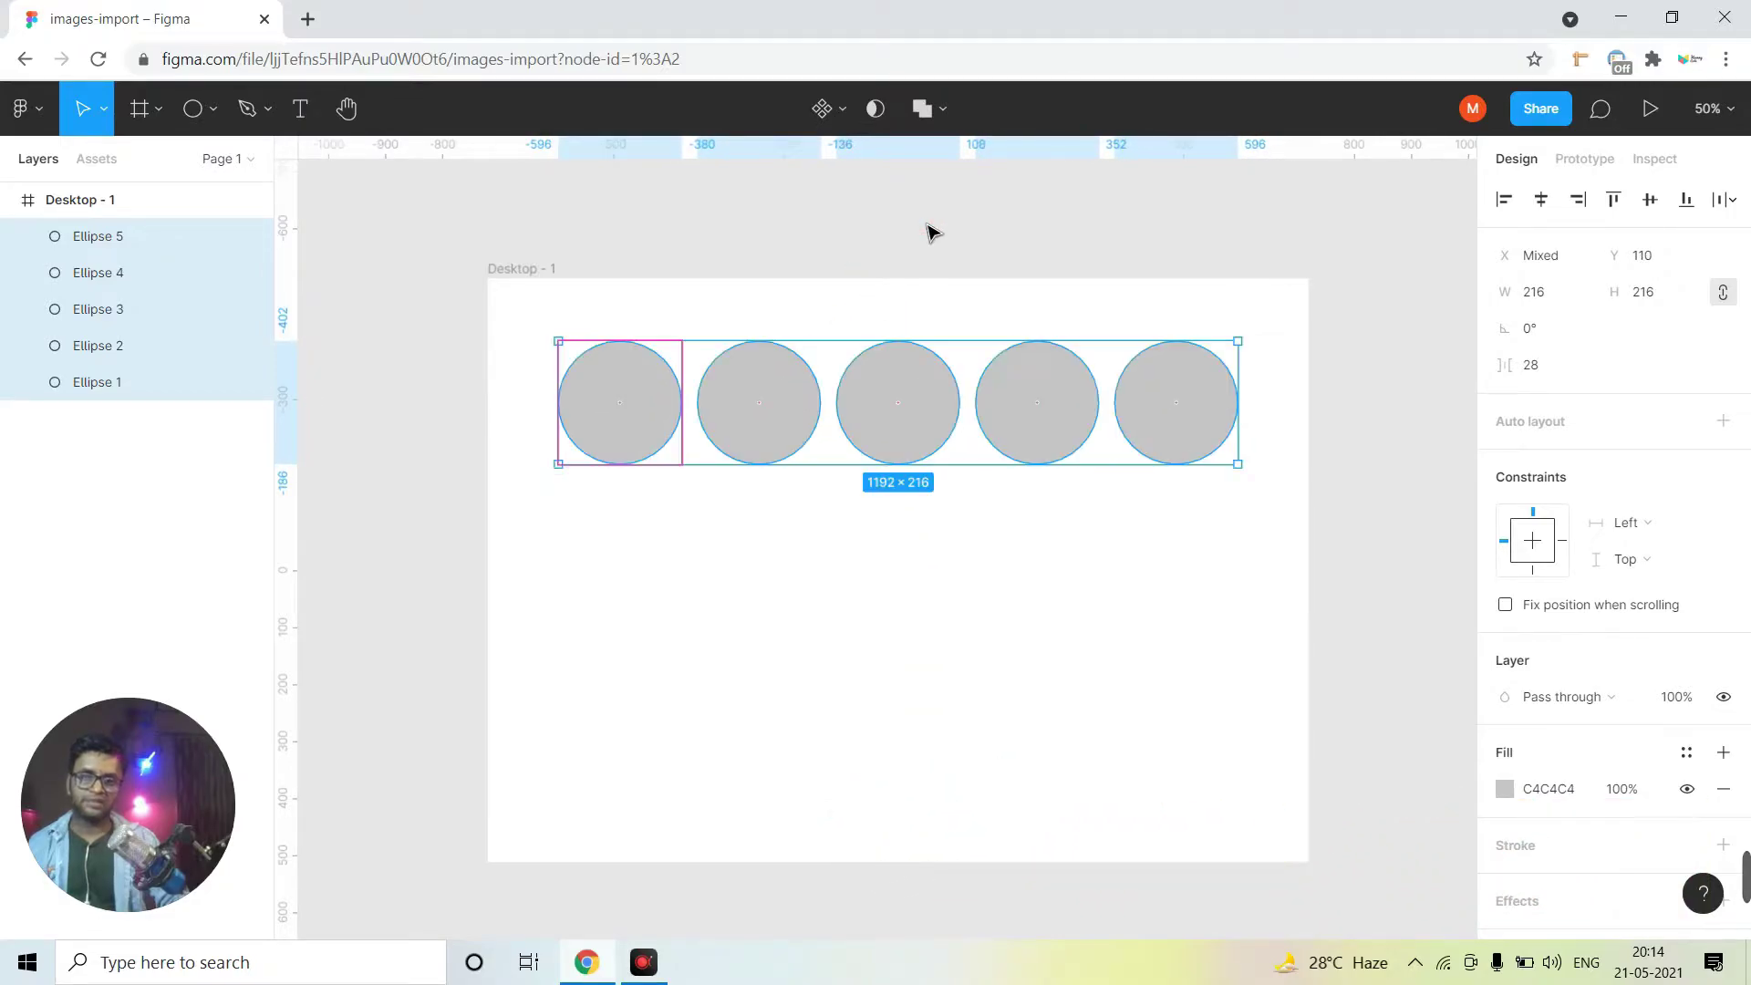
{"action": "left_click", "coordinate": [926, 231]}
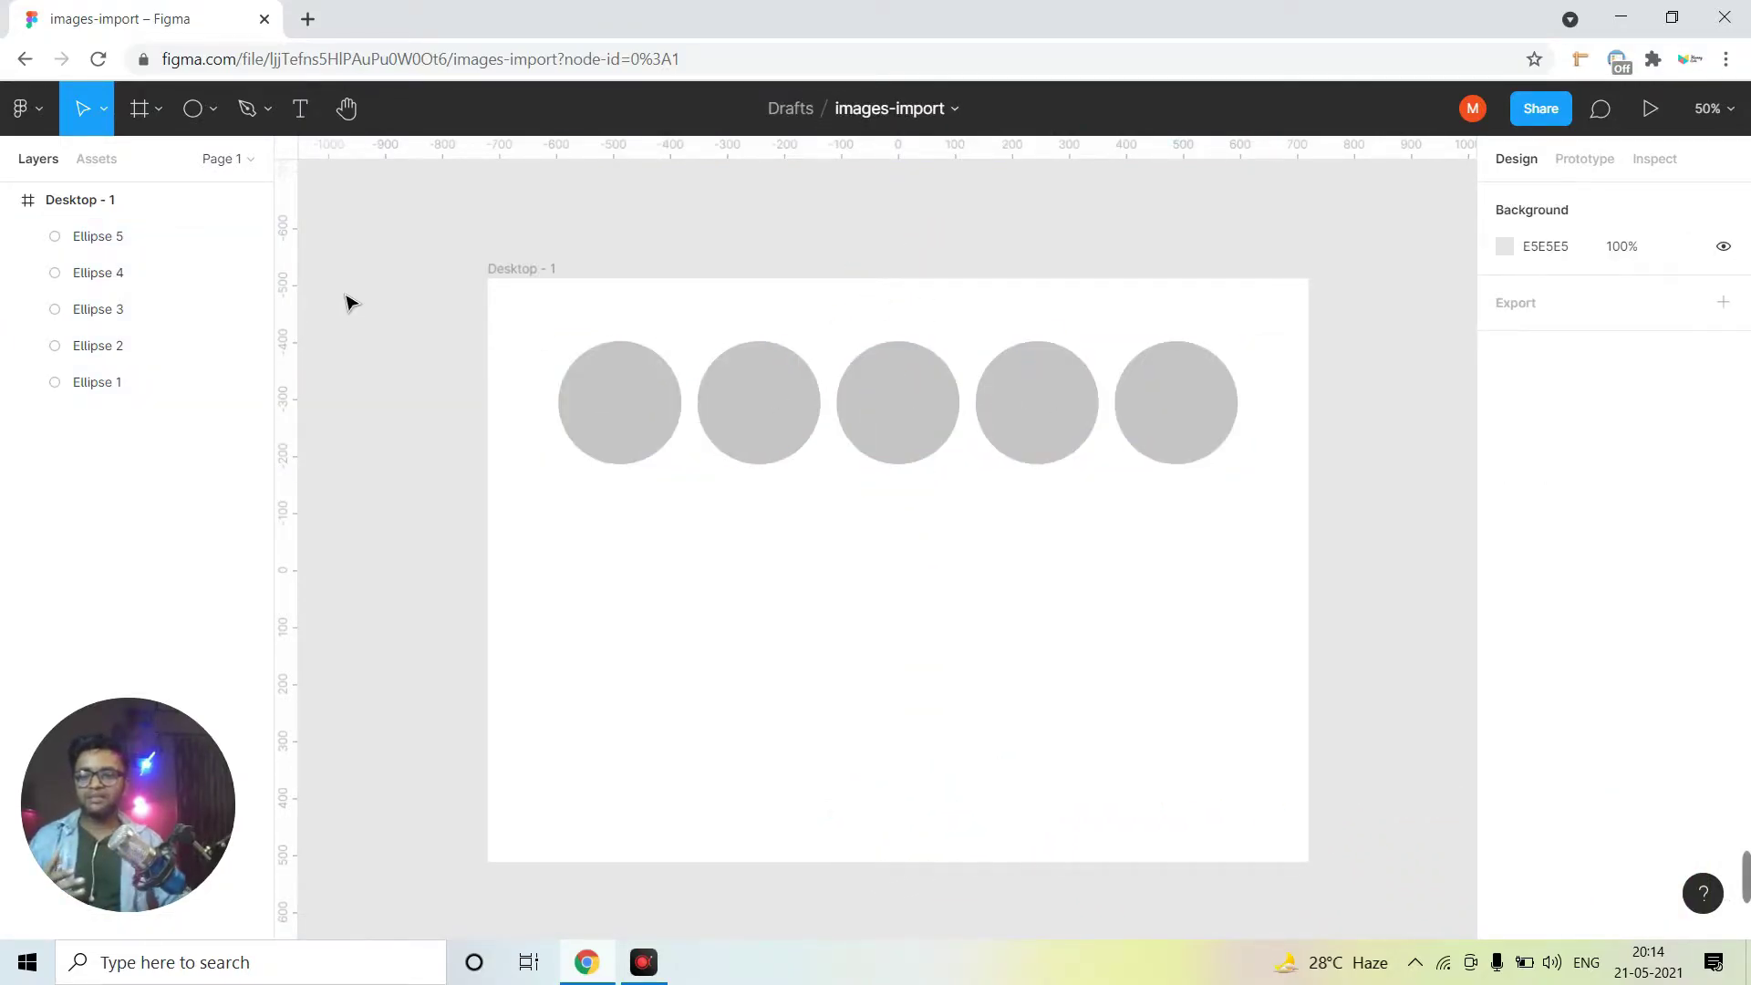
Load five Pictures\nature photos, from the sunset meadow to the dark forest, for placing
{"action": "left_click", "coordinate": [215, 127]}
{"action": "left_click", "coordinate": [206, 330]}
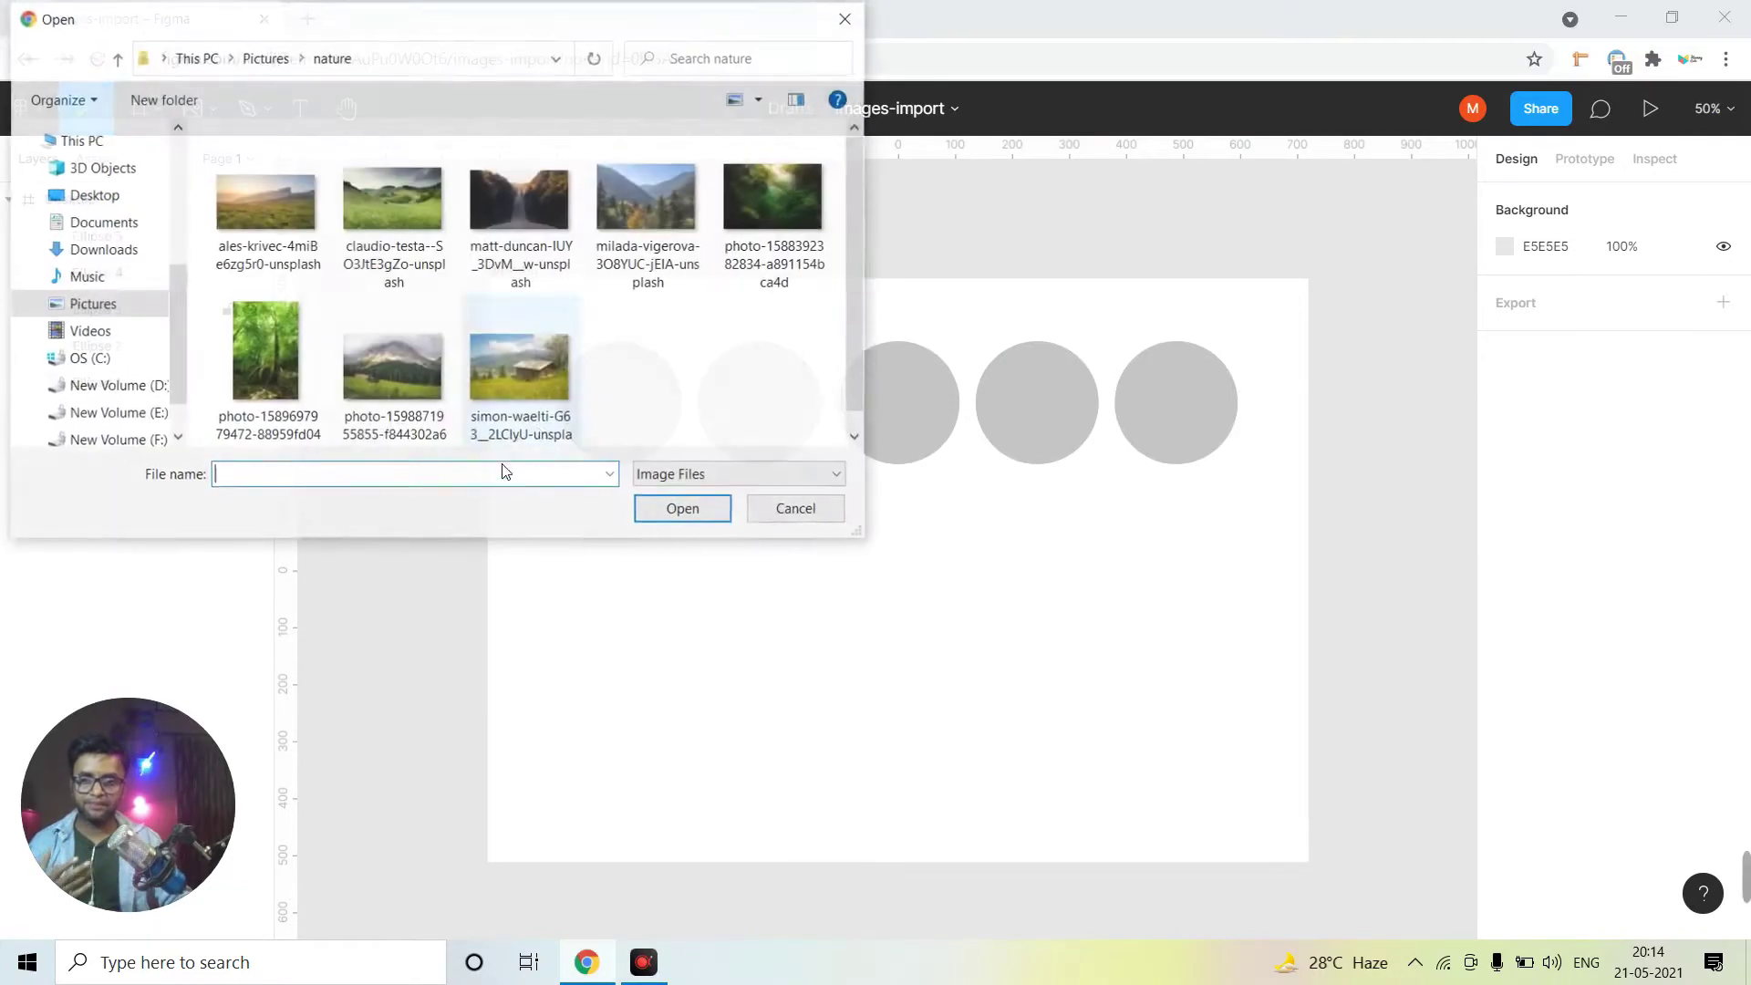
{"action": "left_click", "coordinate": [265, 178]}
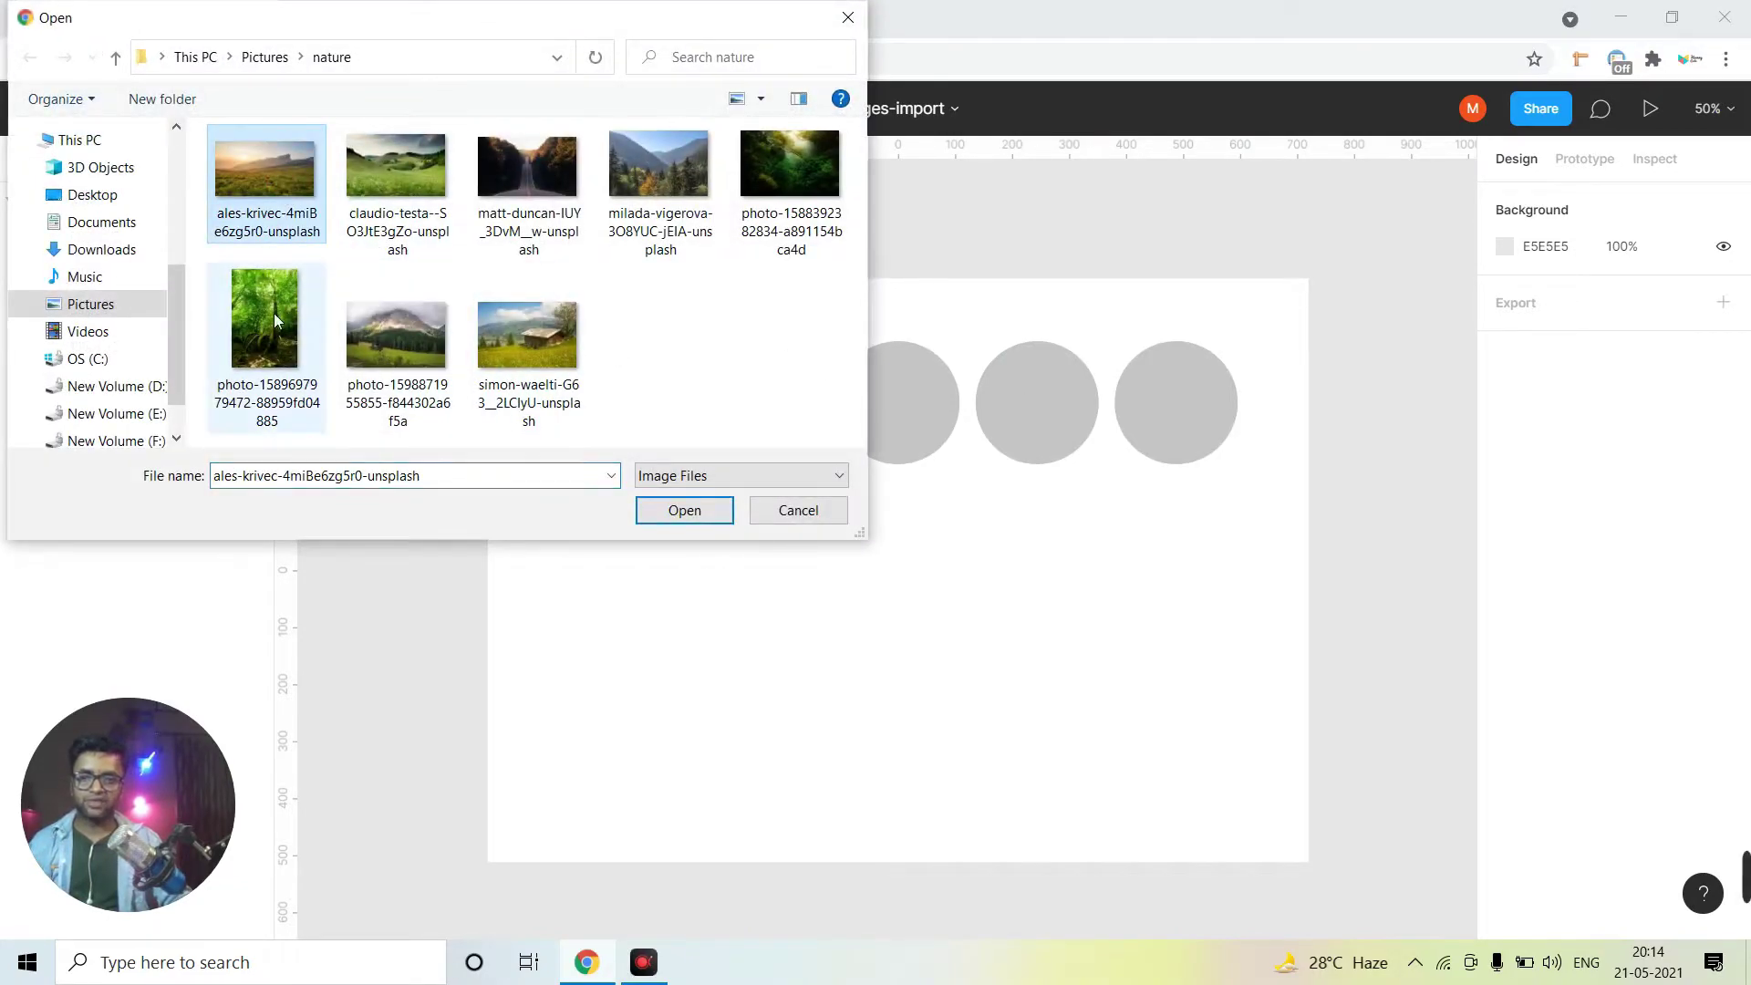
{"action": "left_click", "coordinate": [397, 164], "text": "ctrl"}
{"action": "left_click", "coordinate": [527, 168], "text": "ctrl"}
{"action": "left_click", "coordinate": [657, 173], "text": "ctrl"}
{"action": "left_click", "coordinate": [790, 169], "text": "ctrl"}
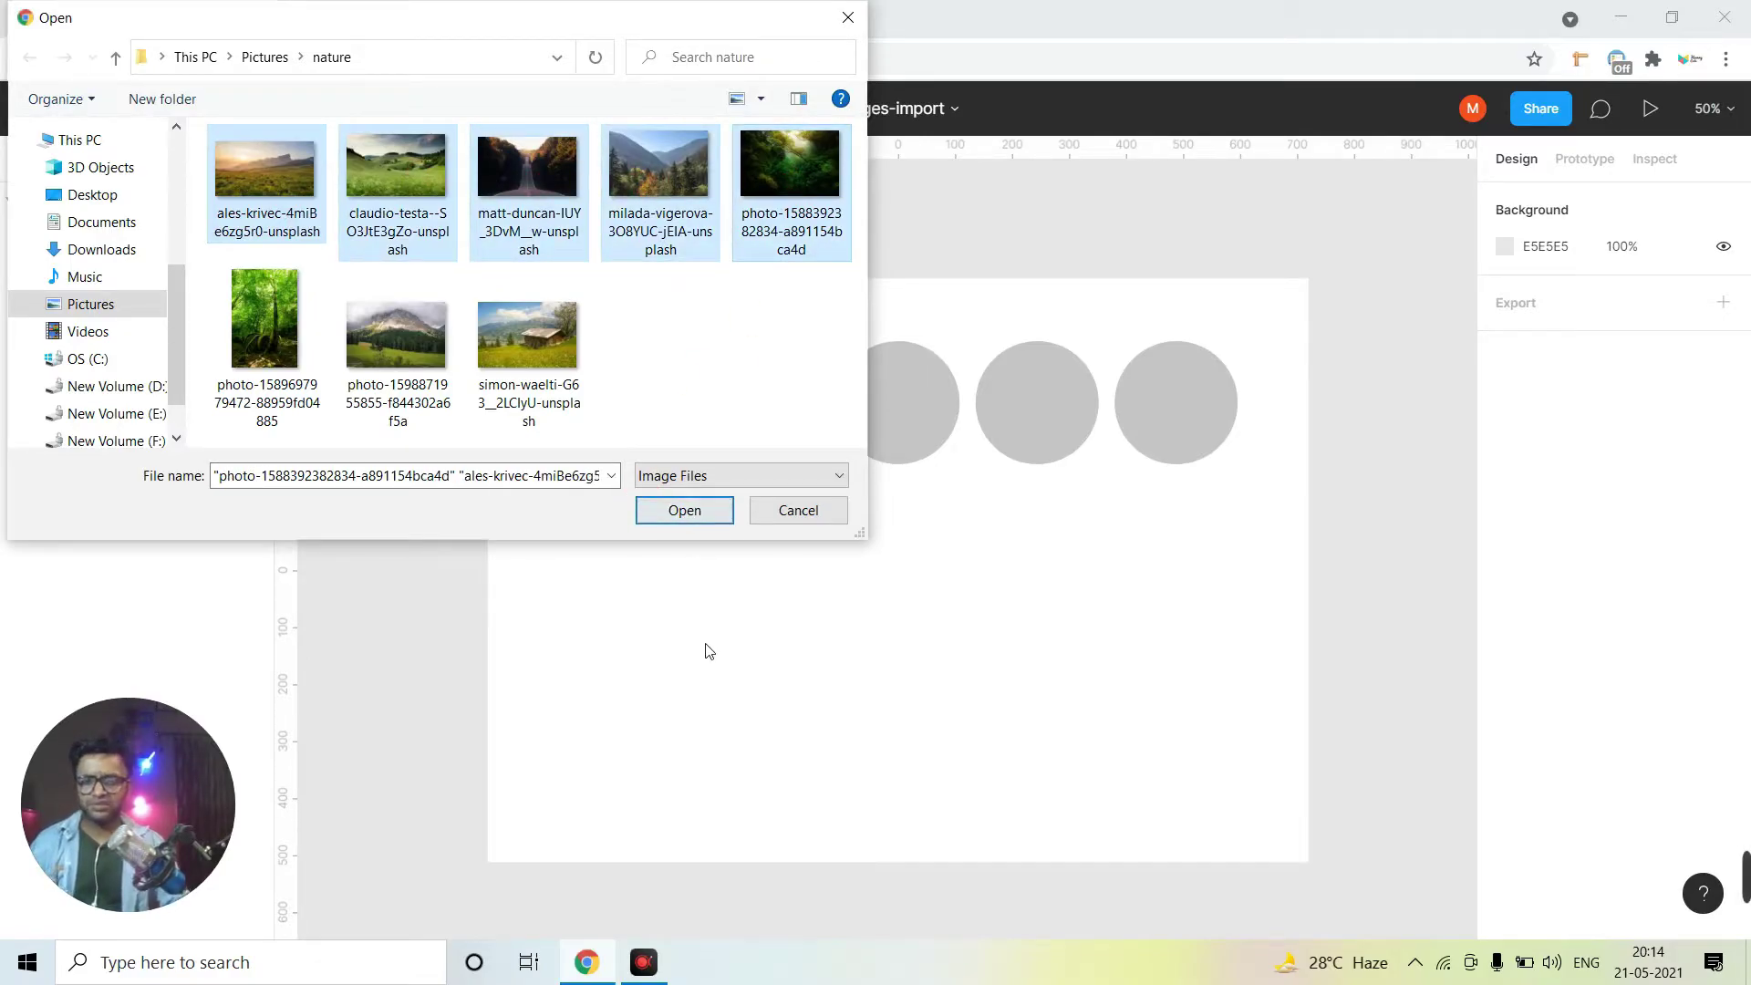
{"action": "left_click", "coordinate": [685, 511]}
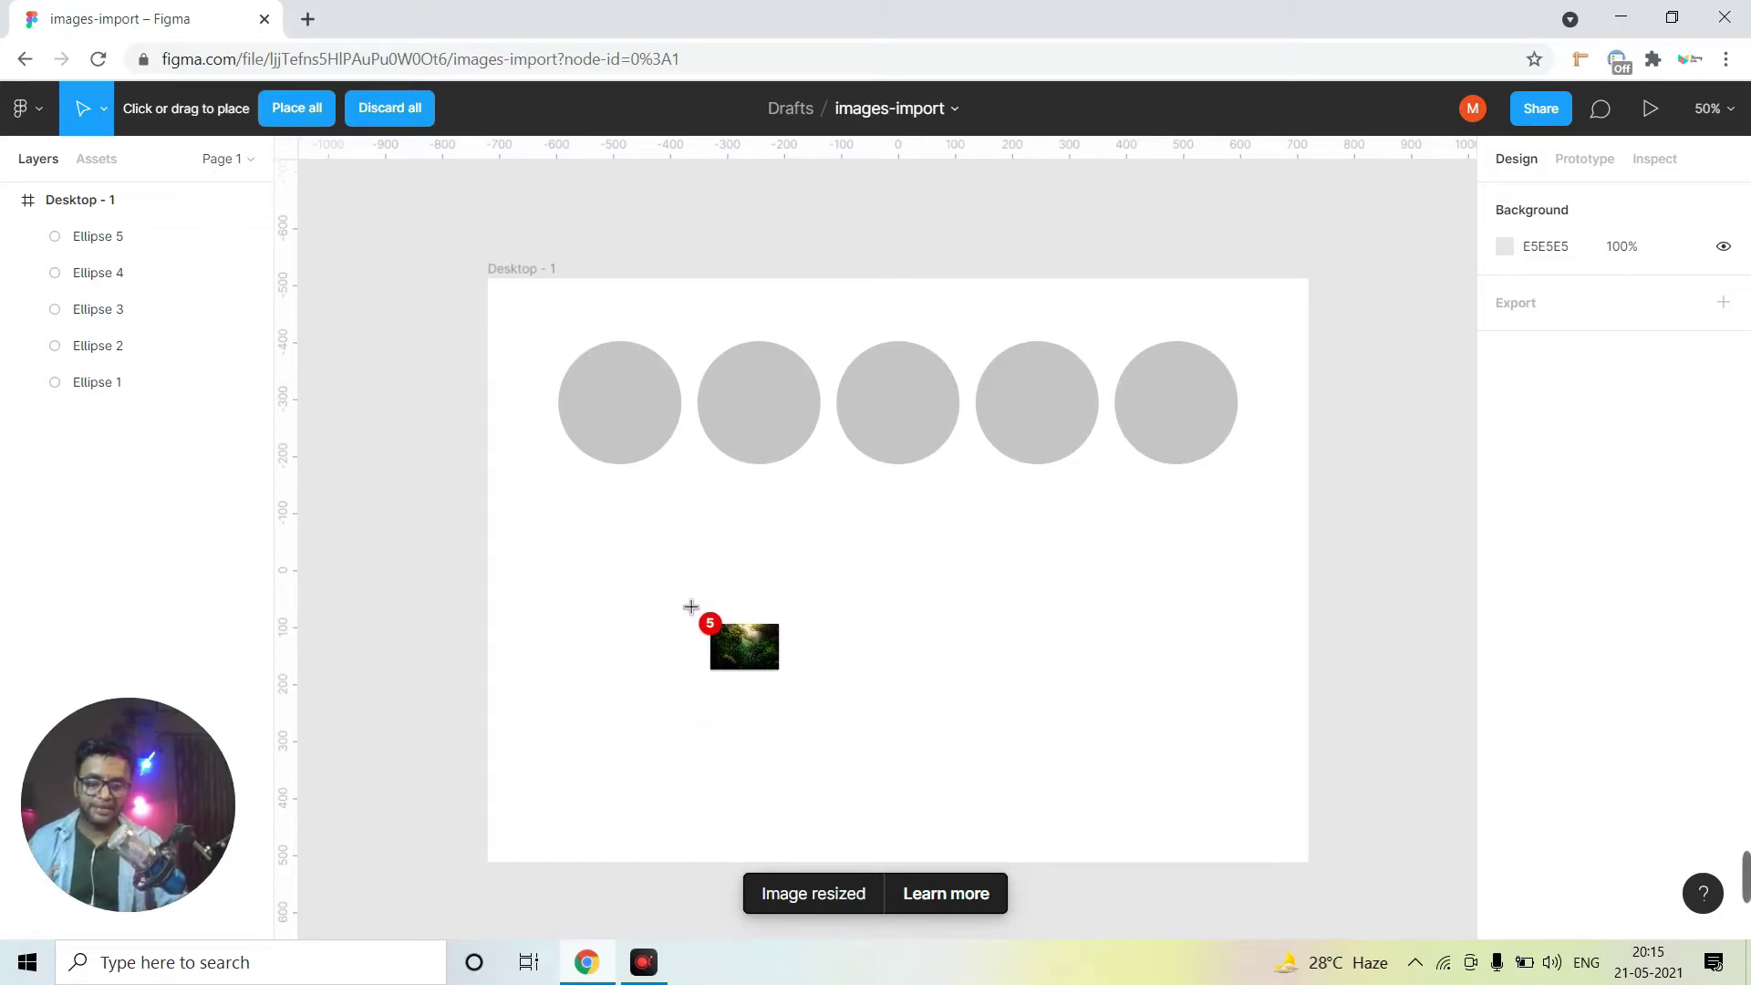
Drop the forest, mountain, road, green hills and last photo into the five circles
{"action": "key", "text": "plus"}
{"action": "key", "text": "minus"}
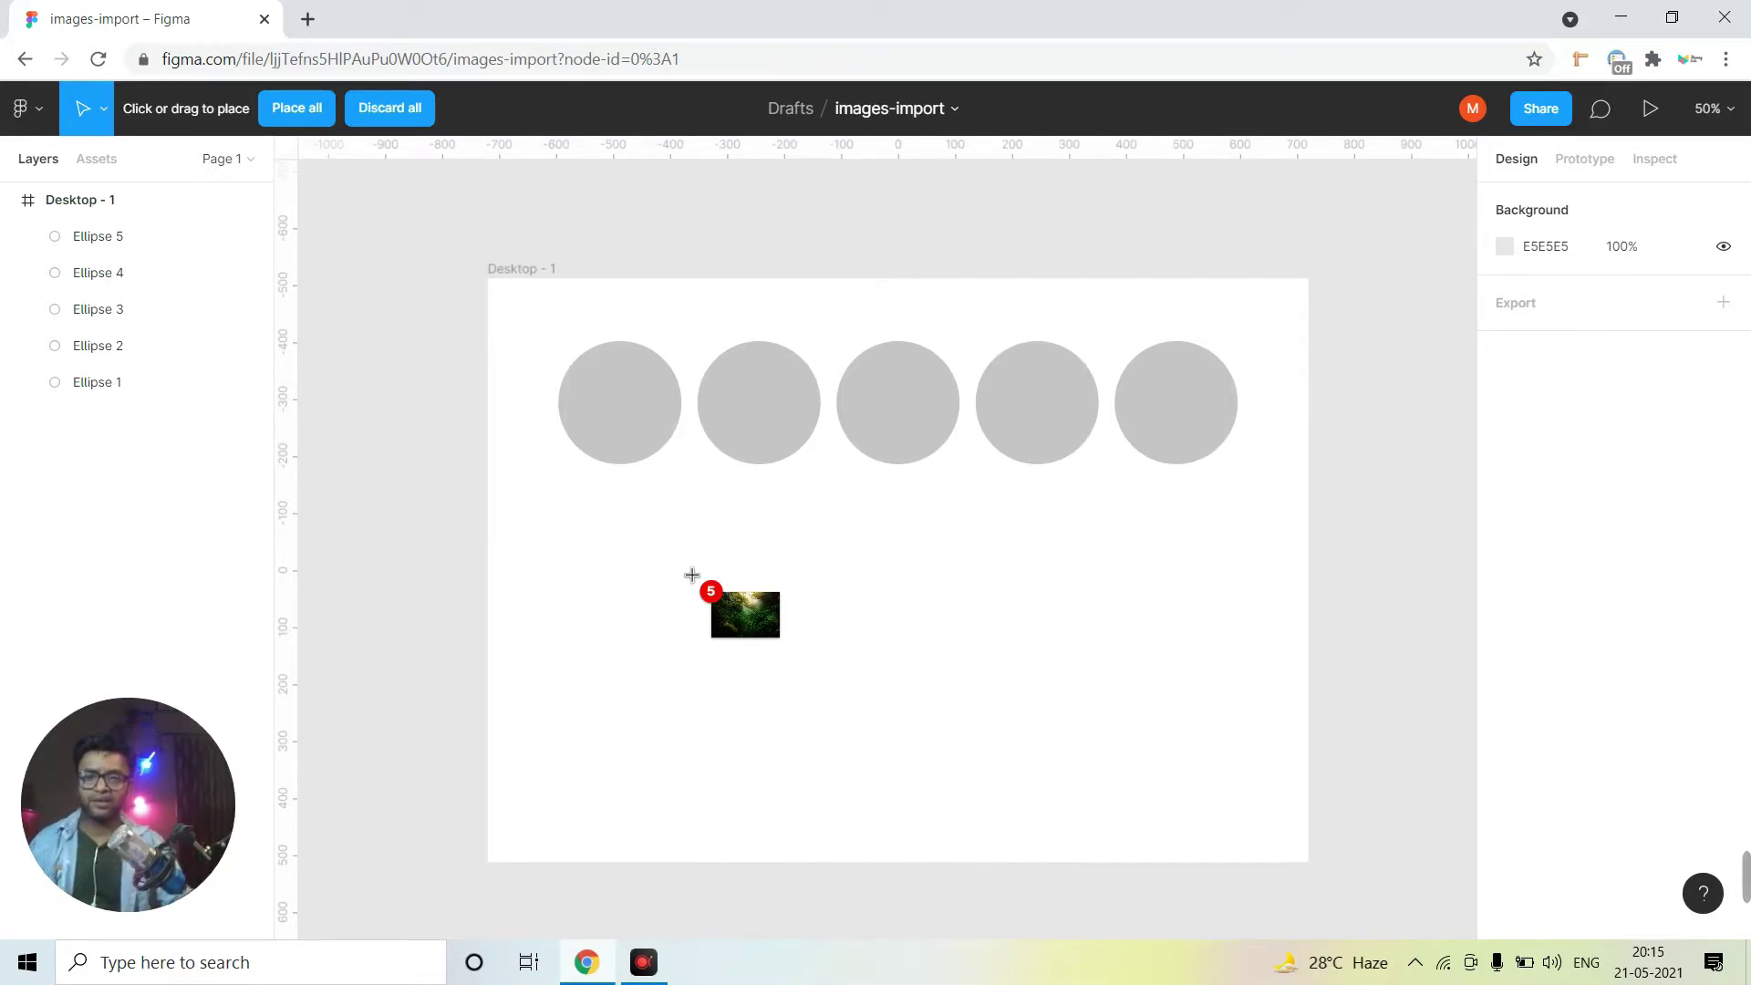
{"action": "left_click", "coordinate": [644, 402]}
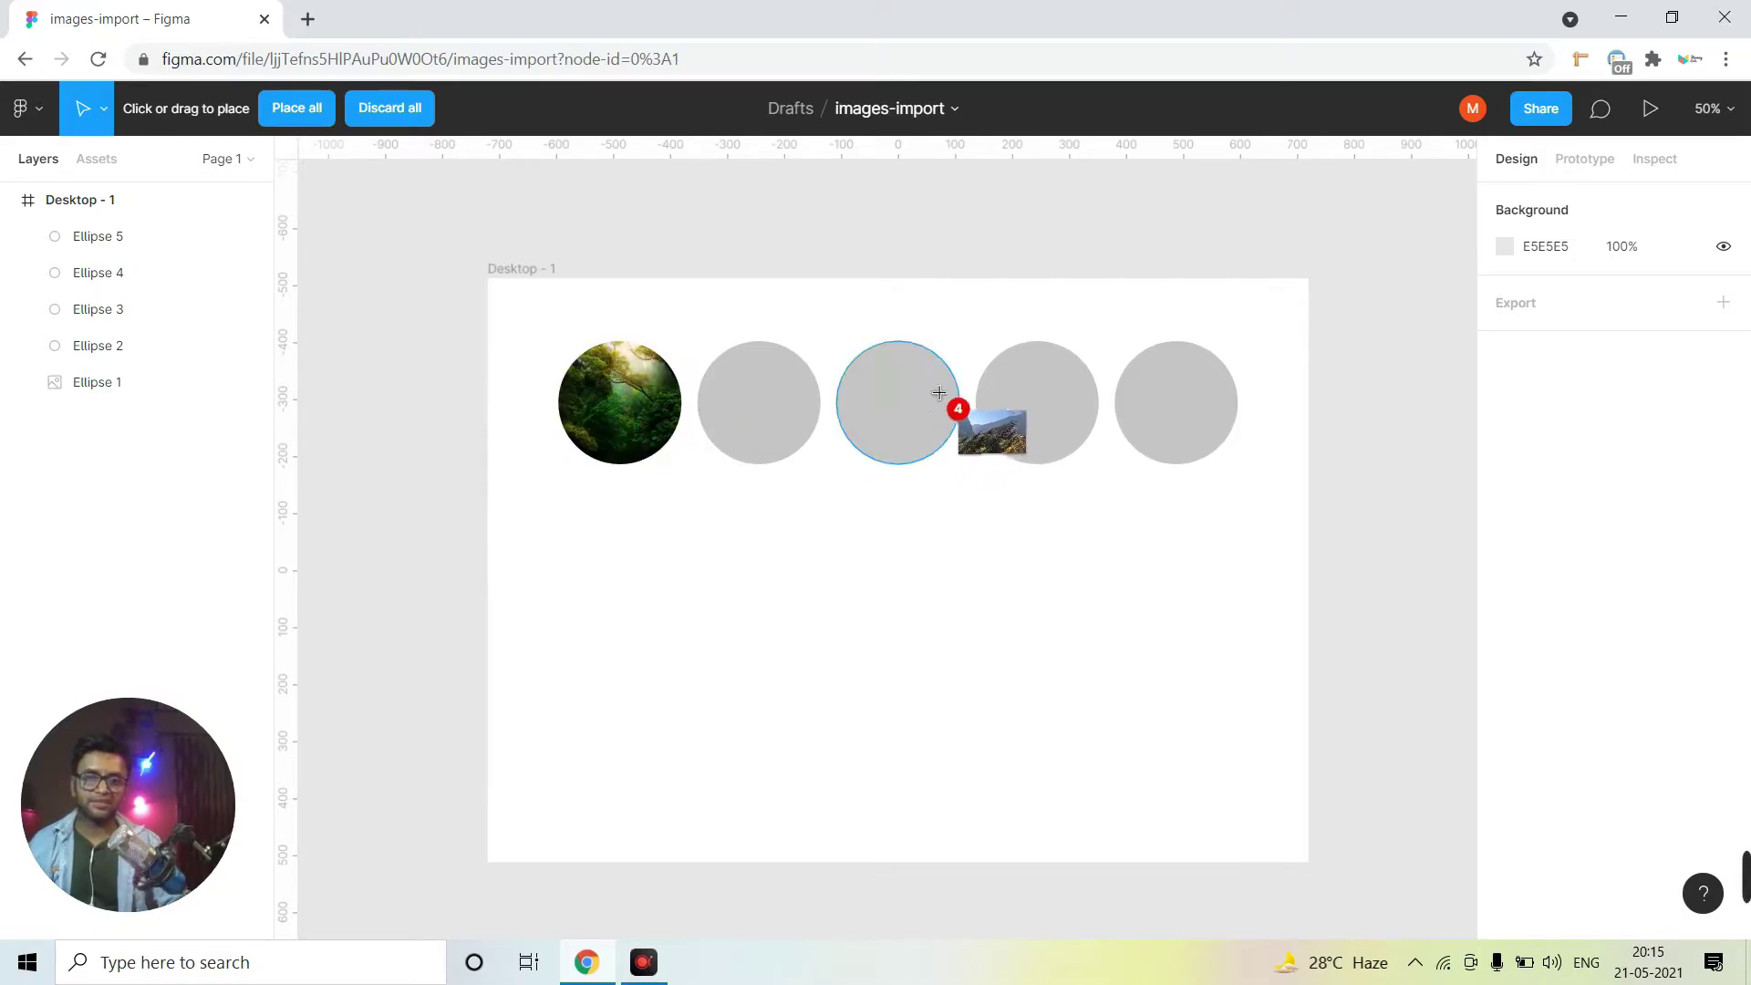
{"action": "left_click", "coordinate": [904, 410]}
{"action": "left_click", "coordinate": [1038, 421]}
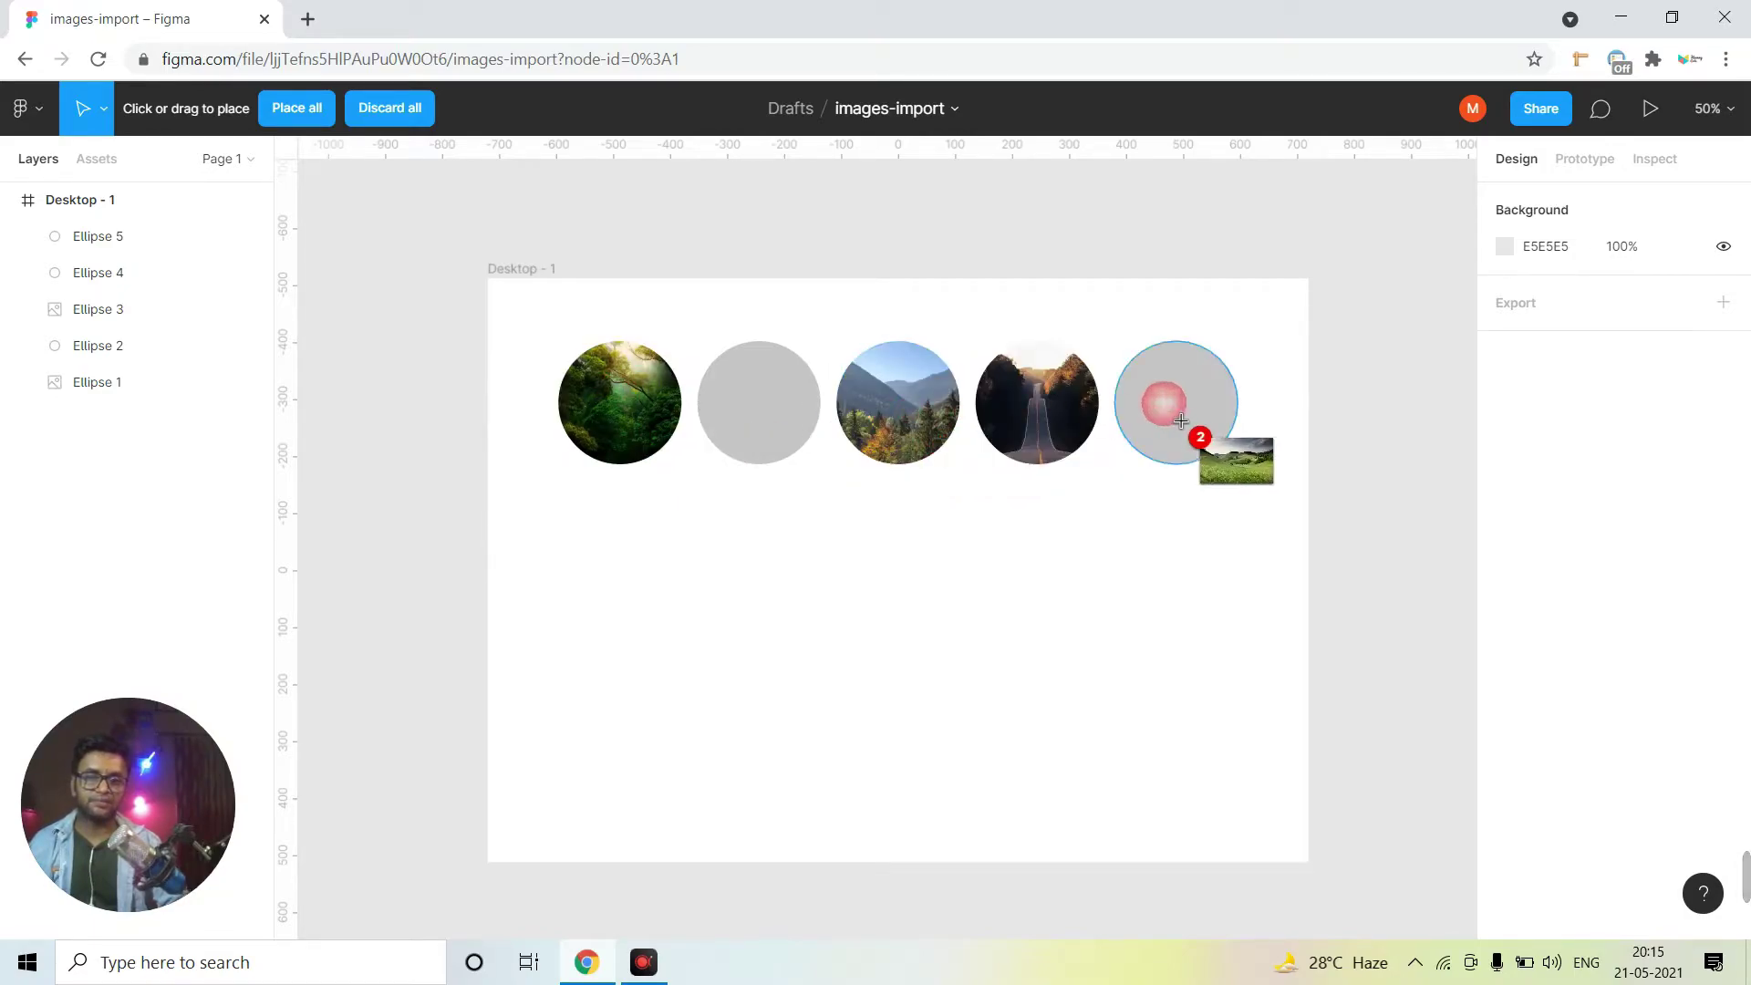
{"action": "left_click", "coordinate": [1181, 422]}
{"action": "left_click", "coordinate": [765, 421]}
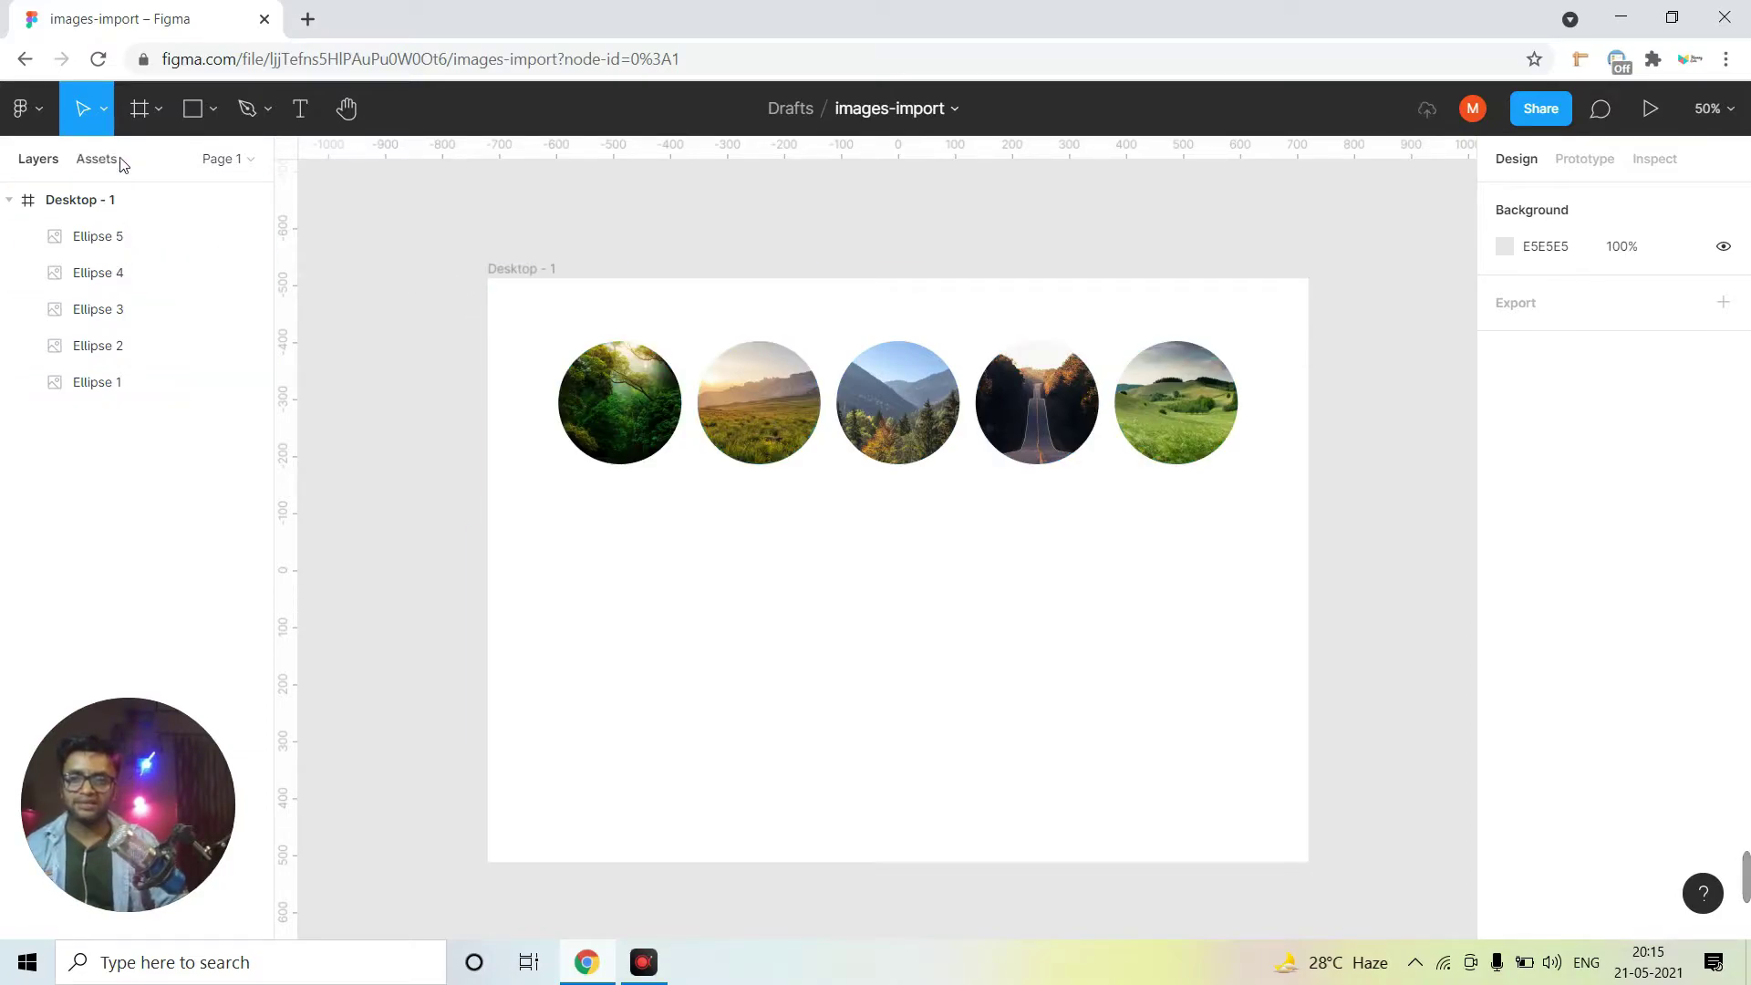
Draw a star below the first circle and make two copies to its right
{"action": "left_click", "coordinate": [203, 123]}
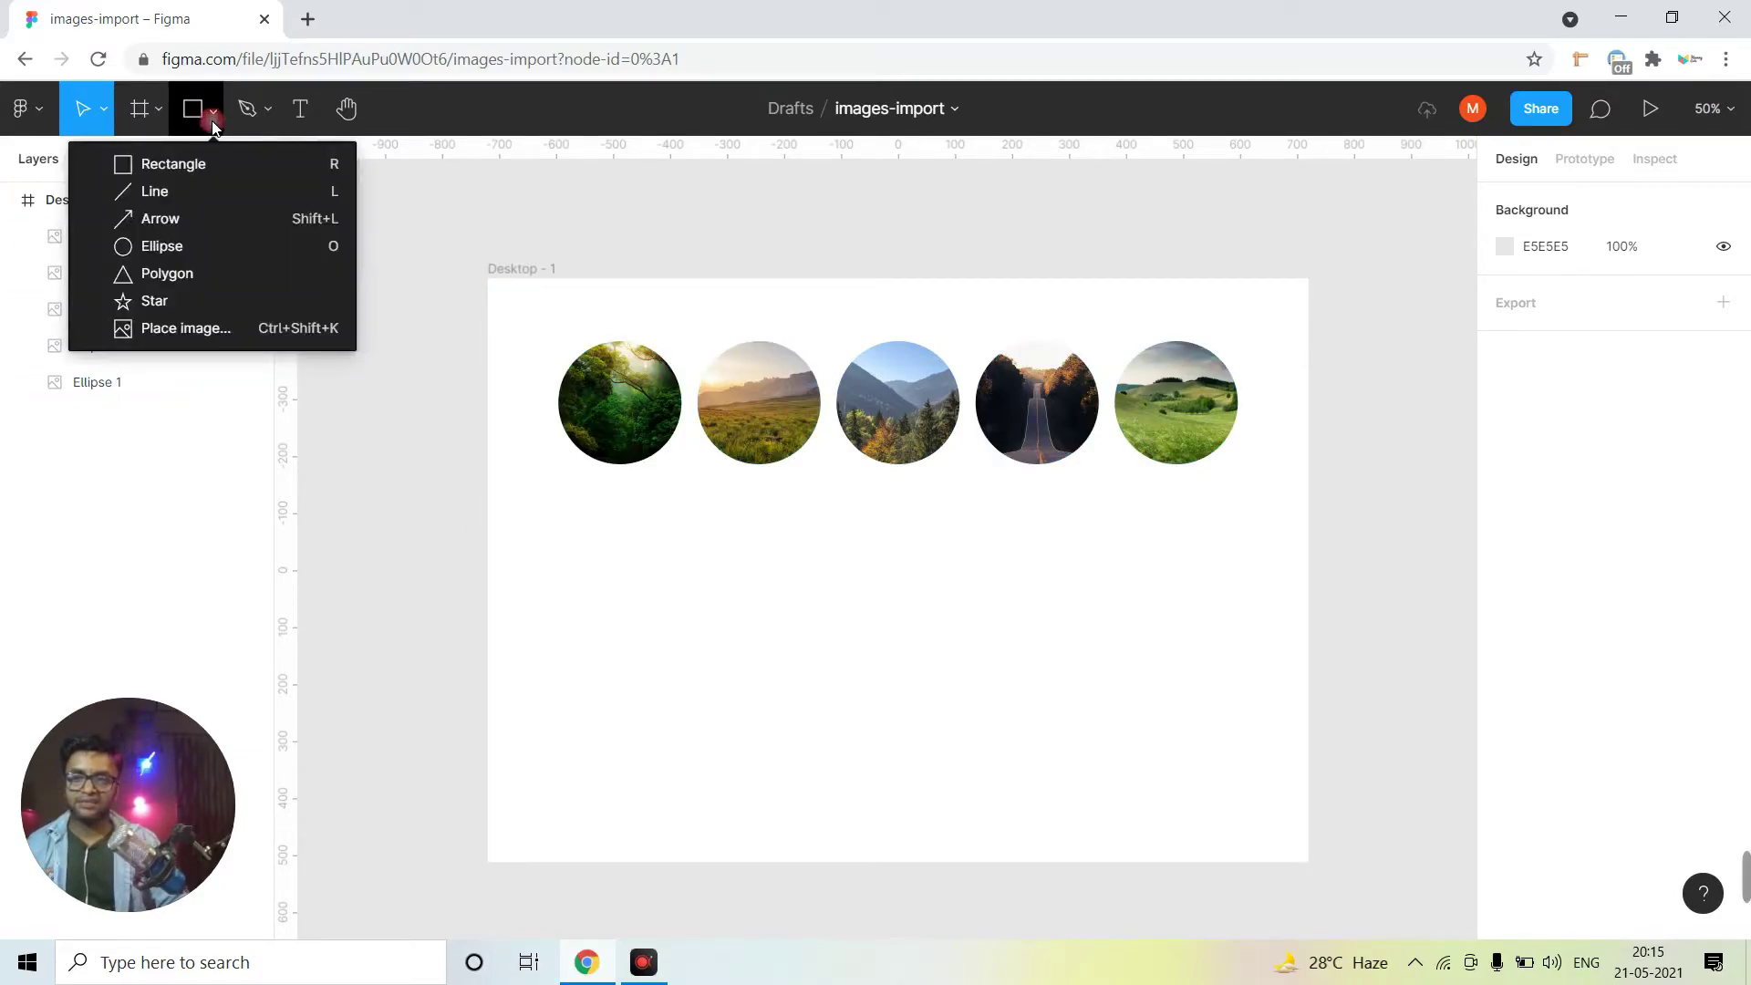
{"action": "left_click", "coordinate": [188, 298]}
{"action": "left_click_drag", "start_coordinate": [547, 509], "coordinate": [775, 736]}
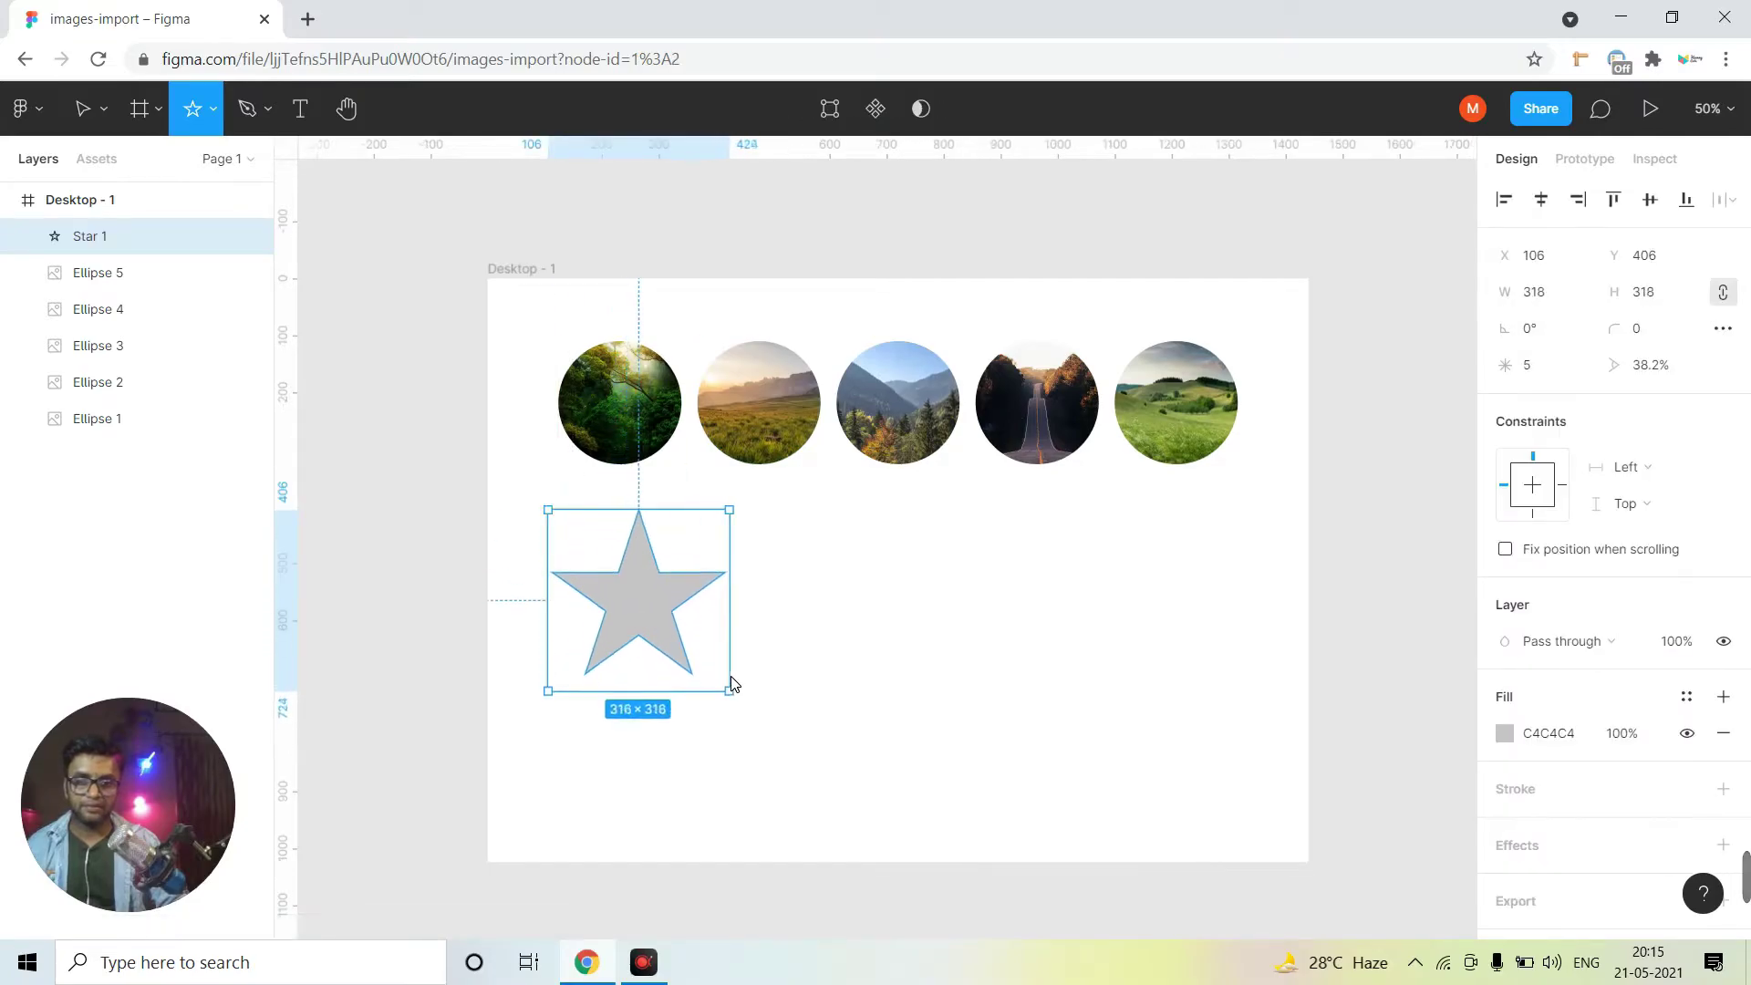
{"action": "left_click_drag", "start_coordinate": [704, 646], "coordinate": [1151, 628]}
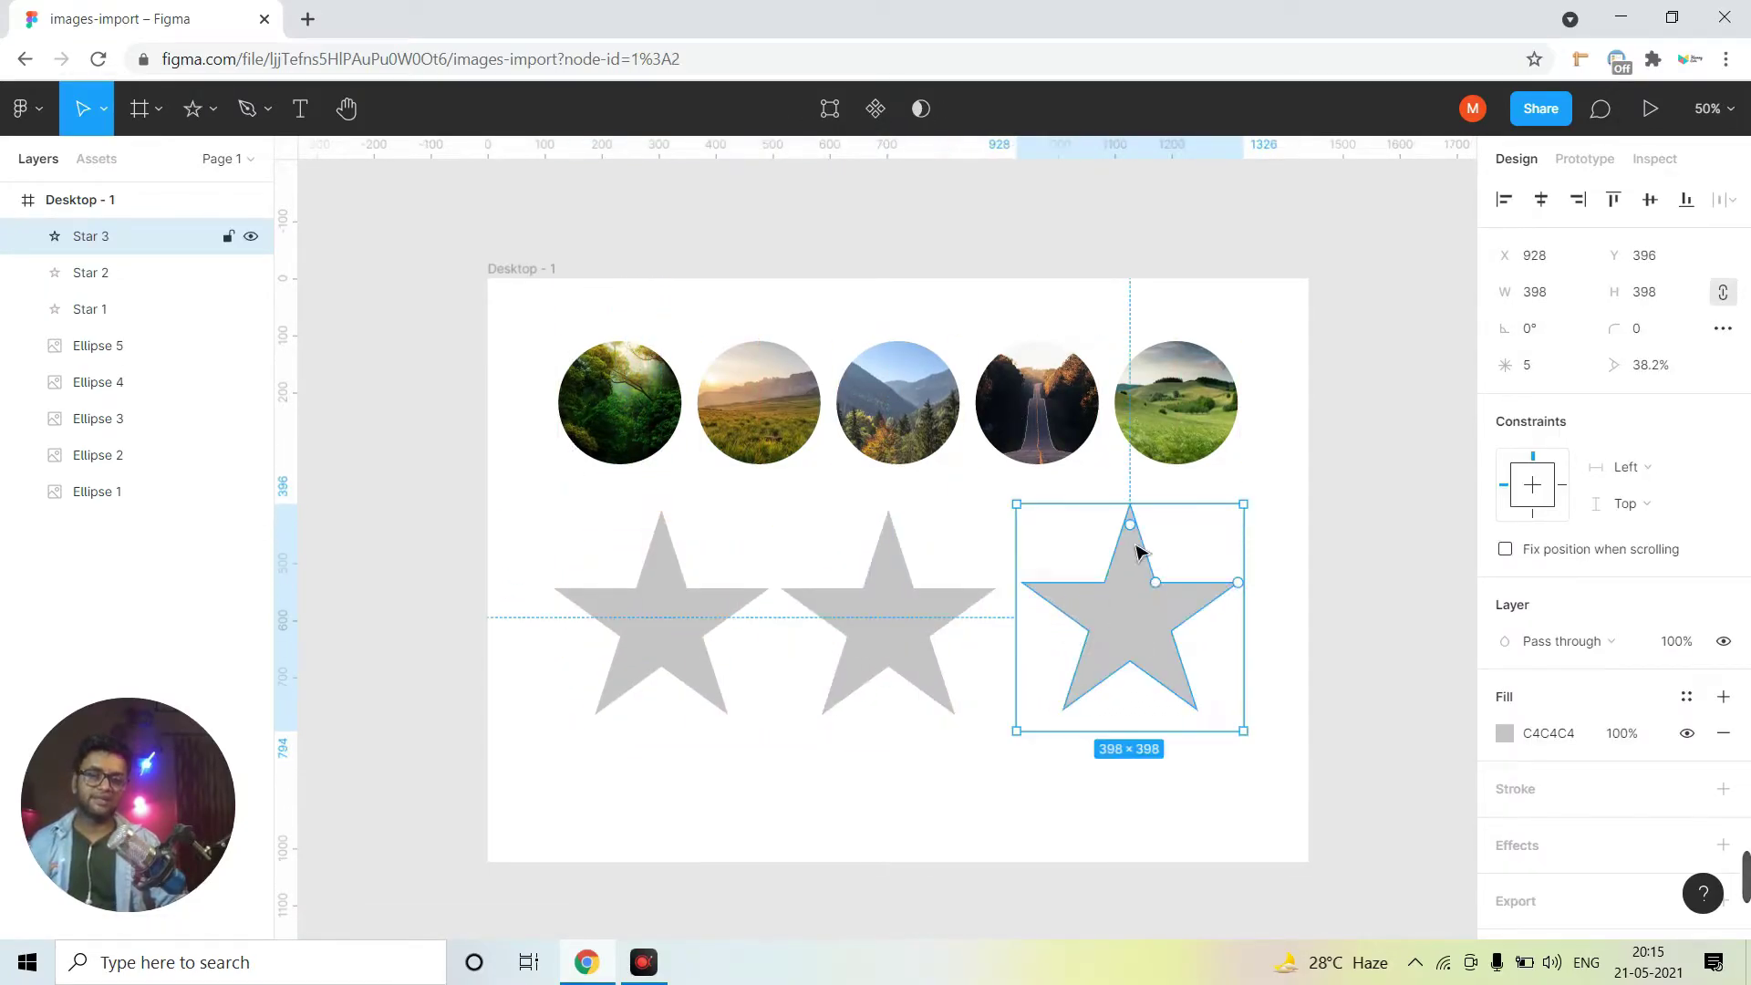
Load three landscape photos, including the hut and mountain valley, and place one per star
{"action": "left_click", "coordinate": [206, 115]}
{"action": "left_click", "coordinate": [228, 330]}
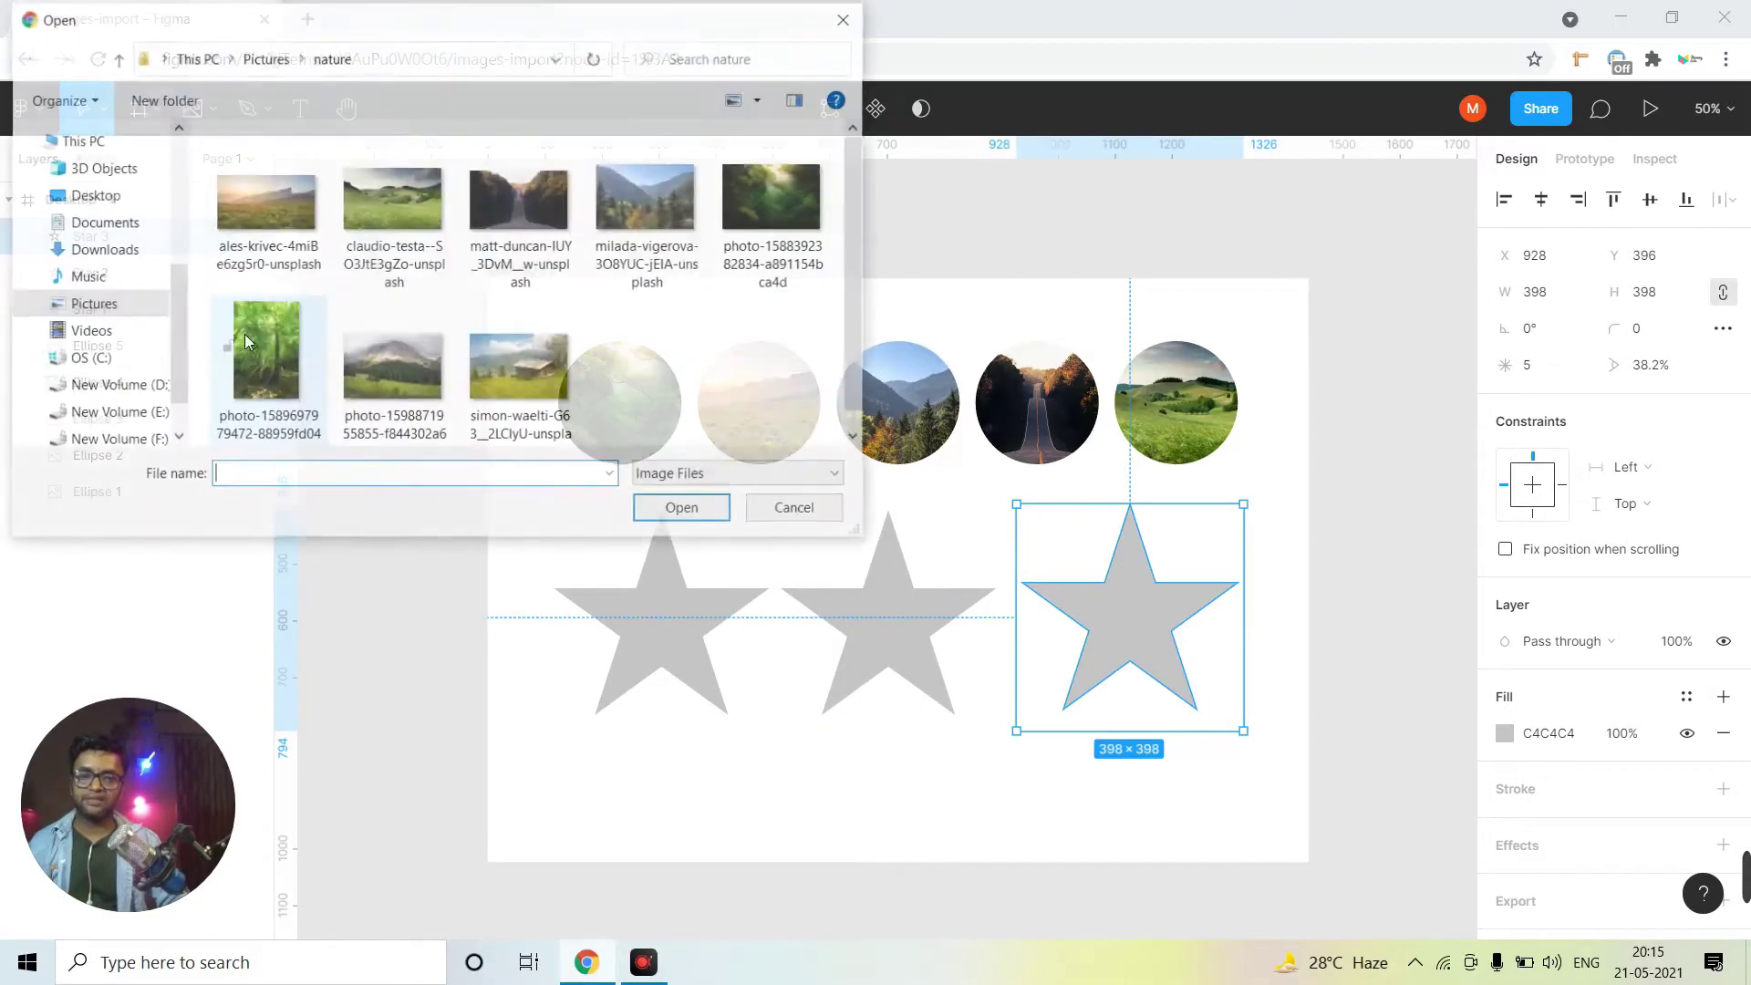
{"action": "left_click", "coordinate": [391, 370]}
{"action": "left_click", "coordinate": [521, 360], "text": "ctrl"}
{"action": "left_click", "coordinate": [616, 201], "text": "ctrl"}
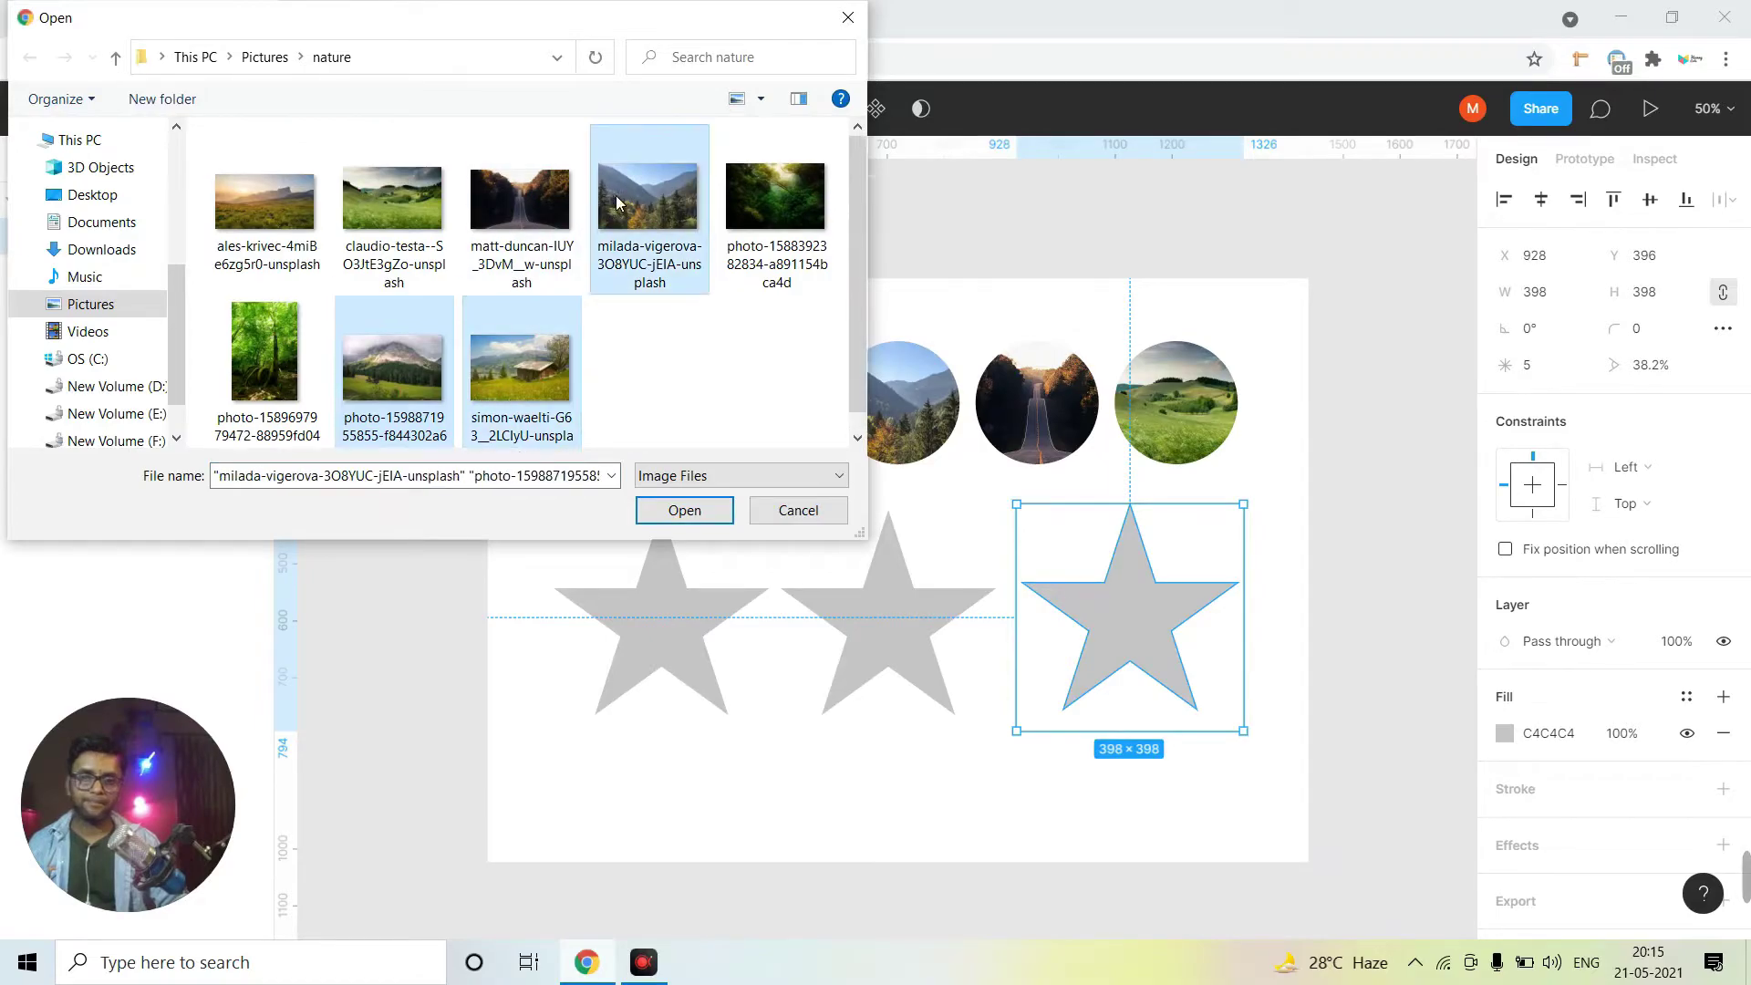
{"action": "left_click", "coordinate": [700, 511]}
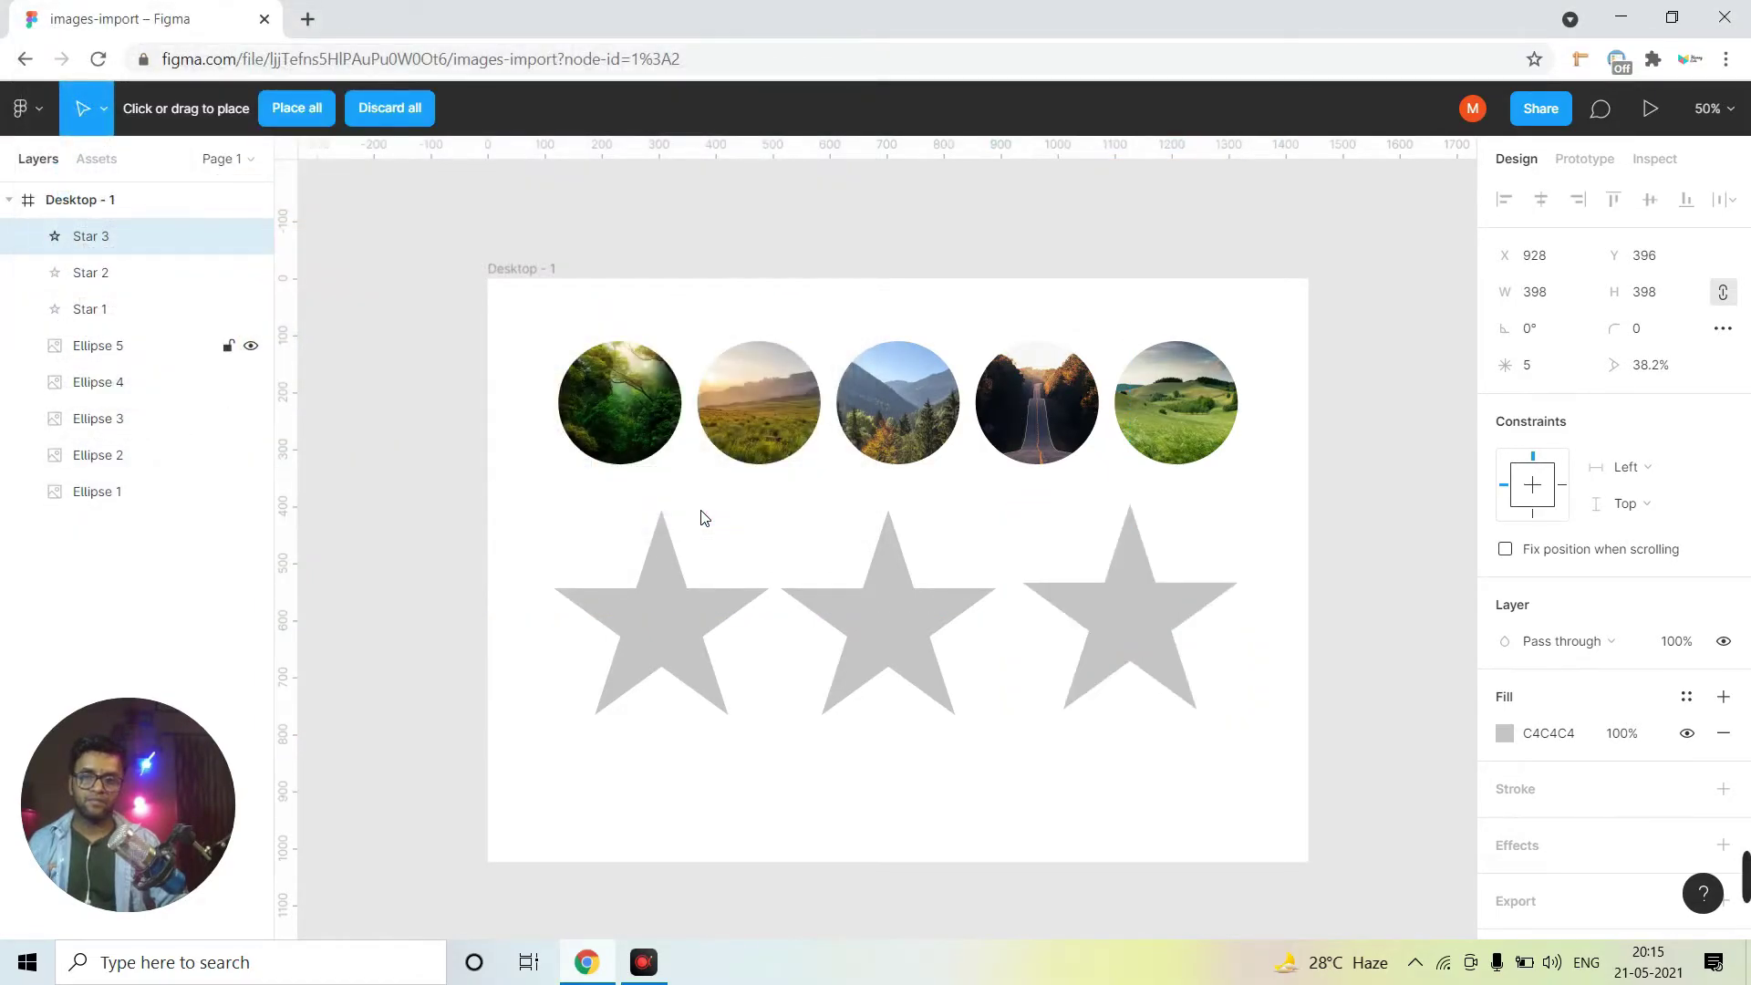
{"action": "left_click", "coordinate": [666, 620]}
{"action": "left_click", "coordinate": [901, 640]}
{"action": "left_click", "coordinate": [1181, 634]}
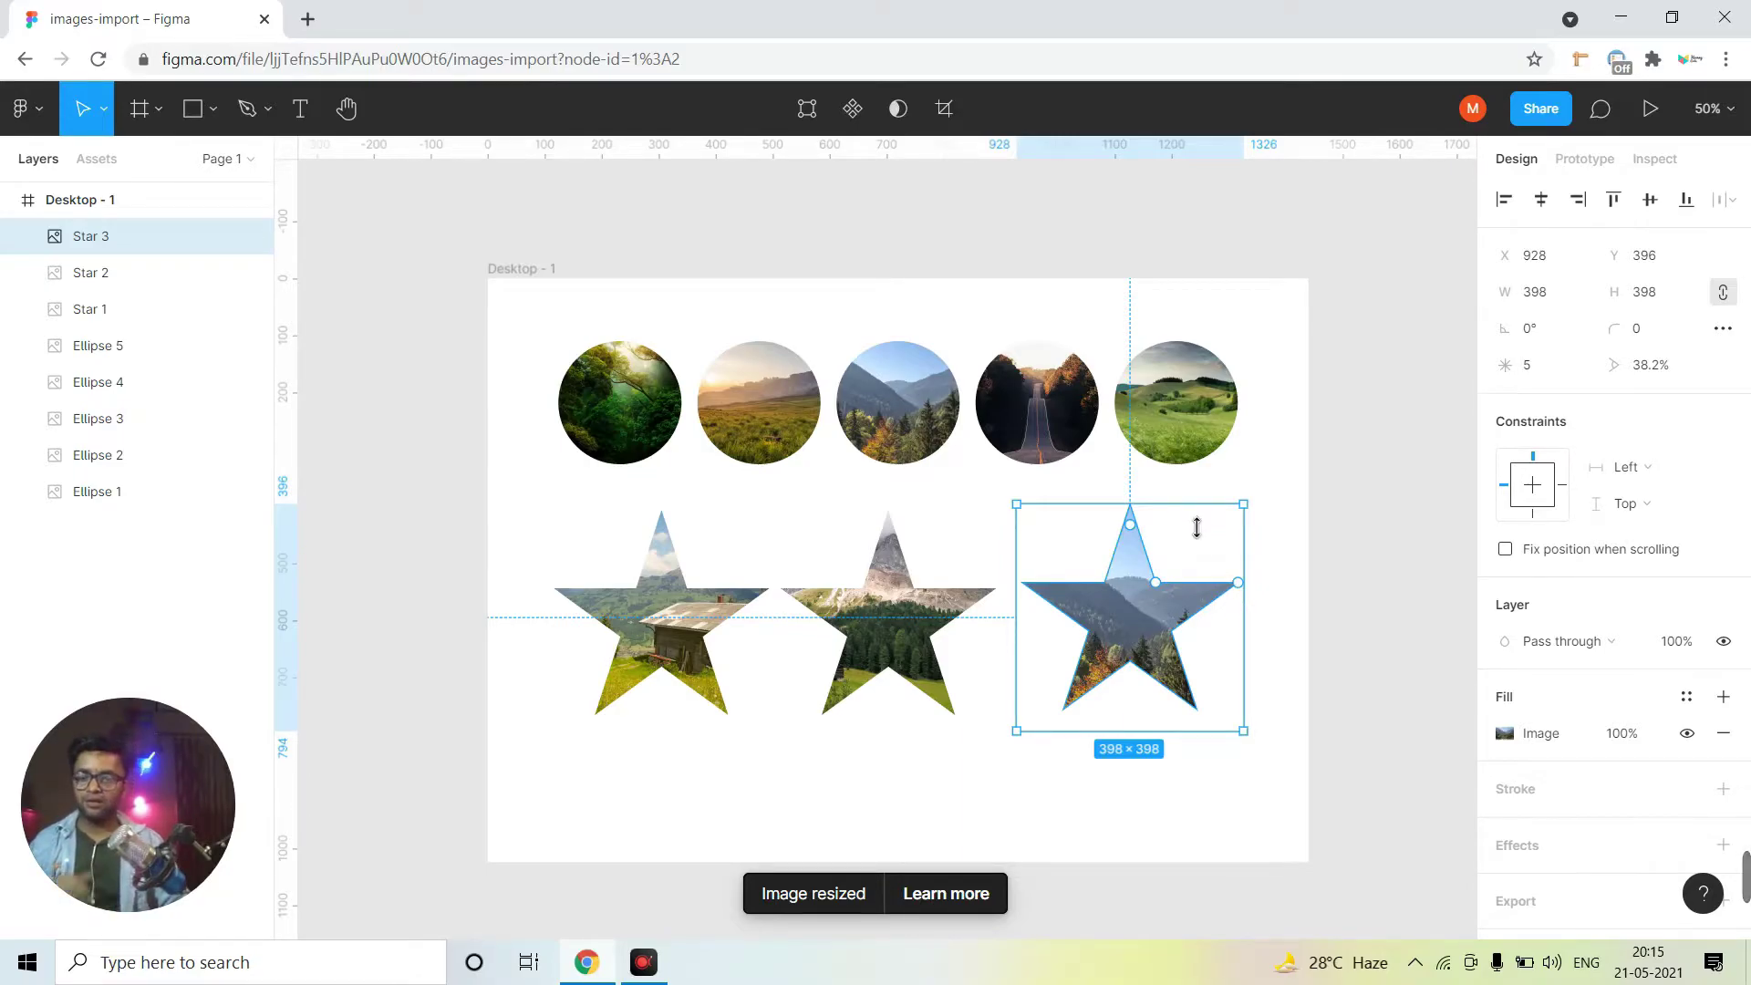
Delete all the circles and stars from Desktop - 1
{"action": "key", "text": "ctrl+a"}
{"action": "key", "text": "Delete"}
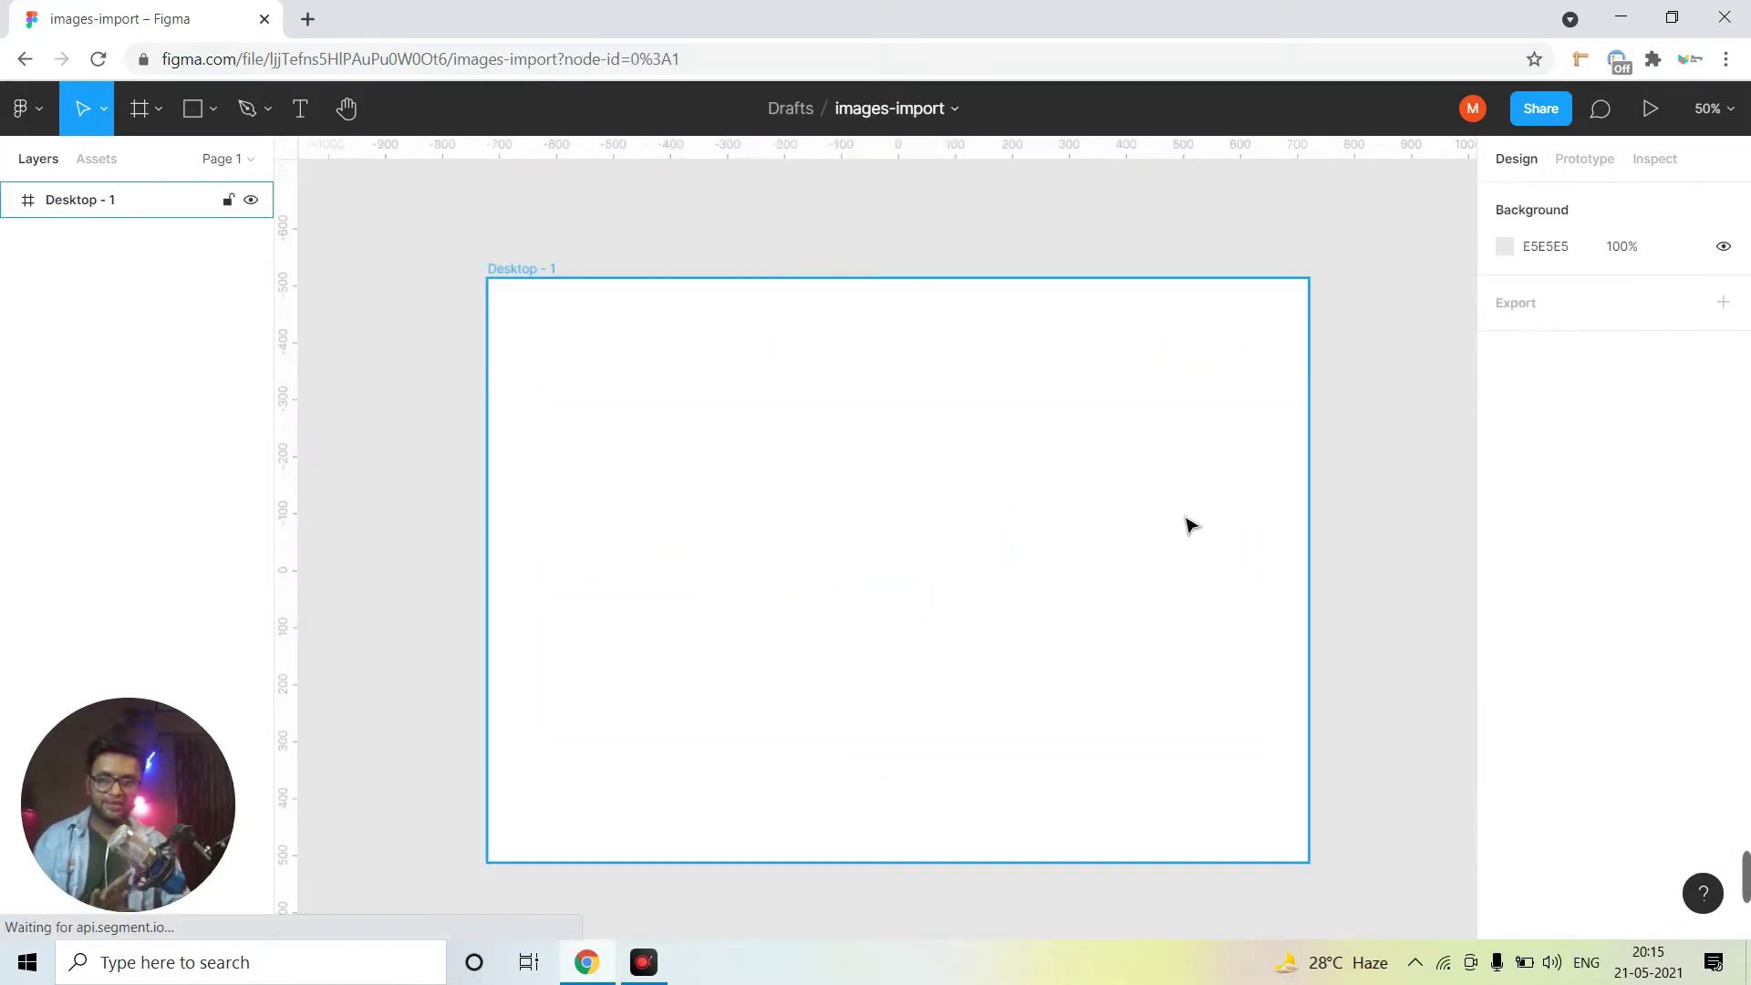
{"action": "key", "text": "Escape"}
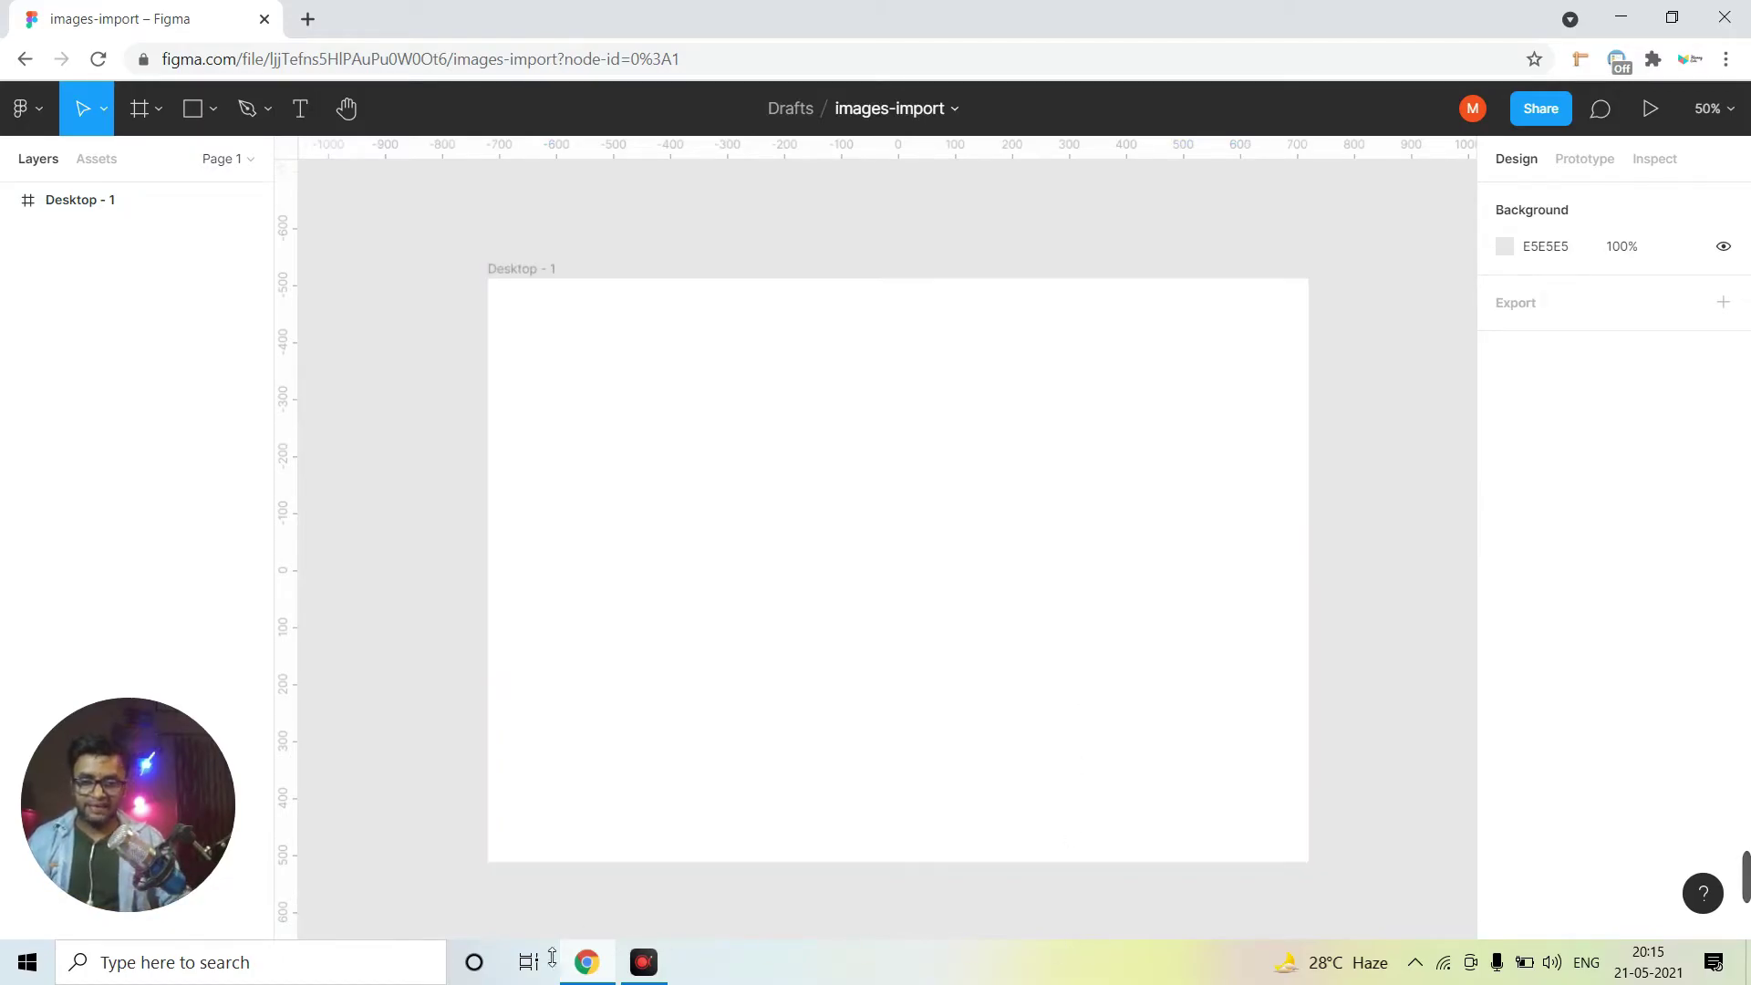
Drag the first two photos from File Explorer's Pictures\nature folder onto the Figma canvas
{"action": "key", "text": "super+e"}
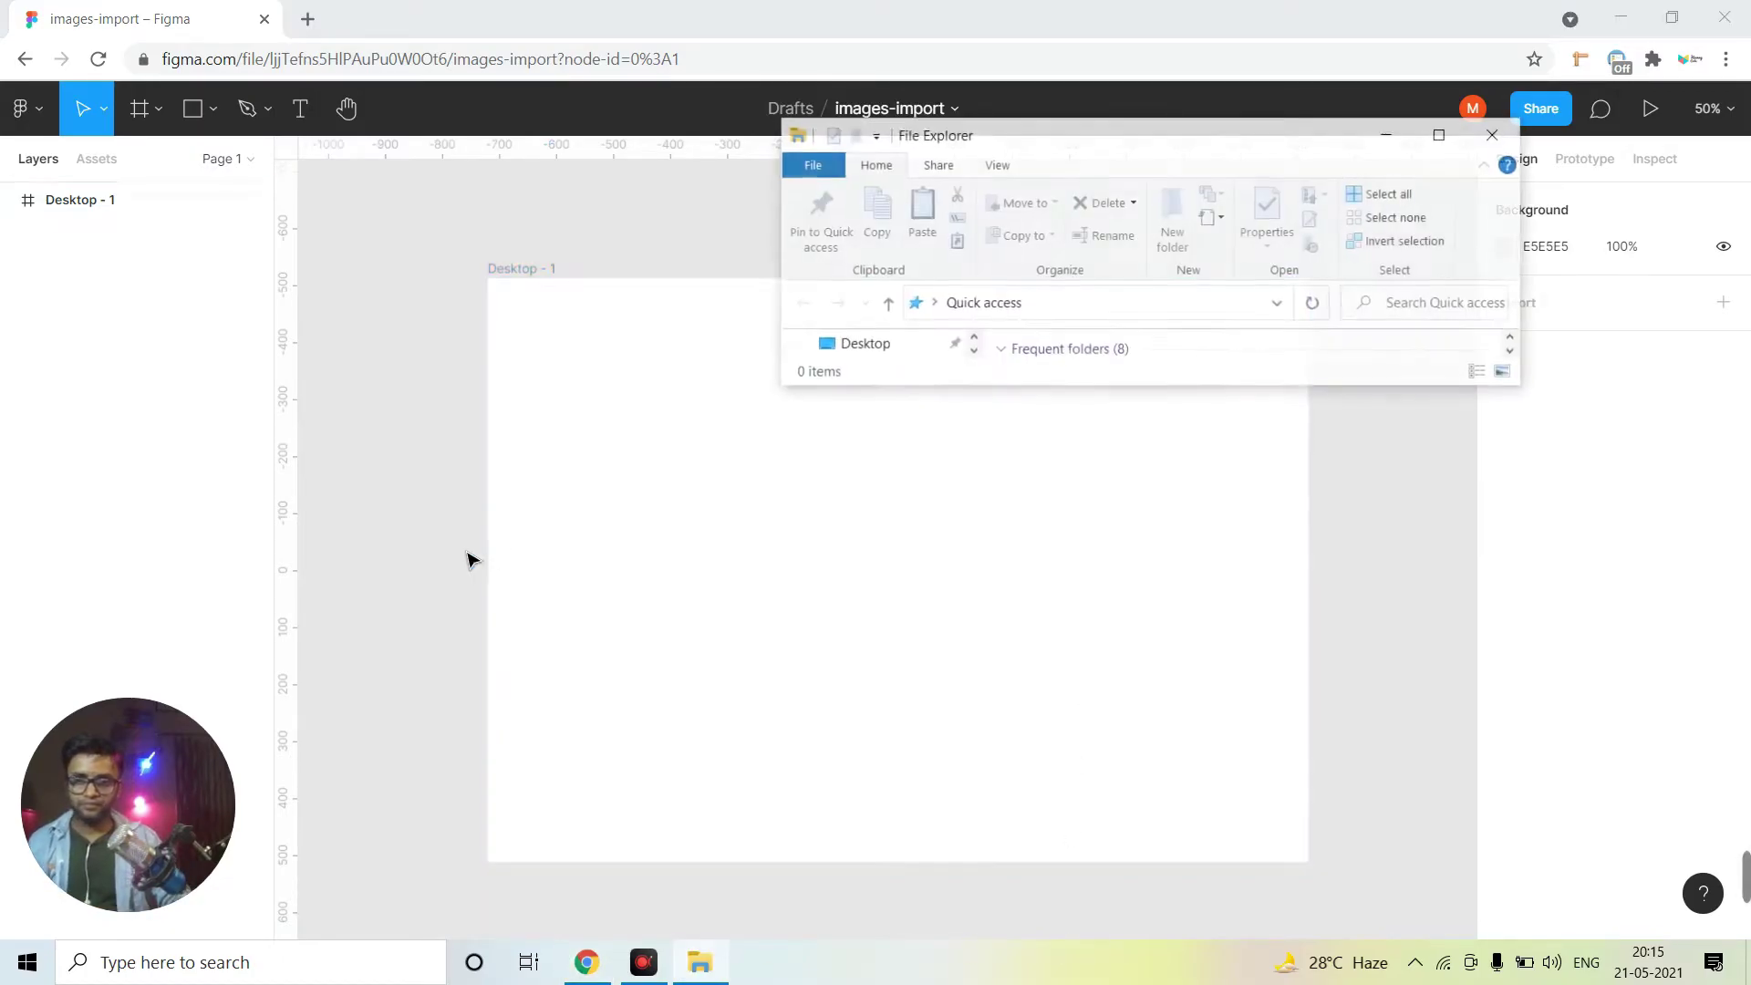
{"action": "left_click", "coordinate": [1442, 134]}
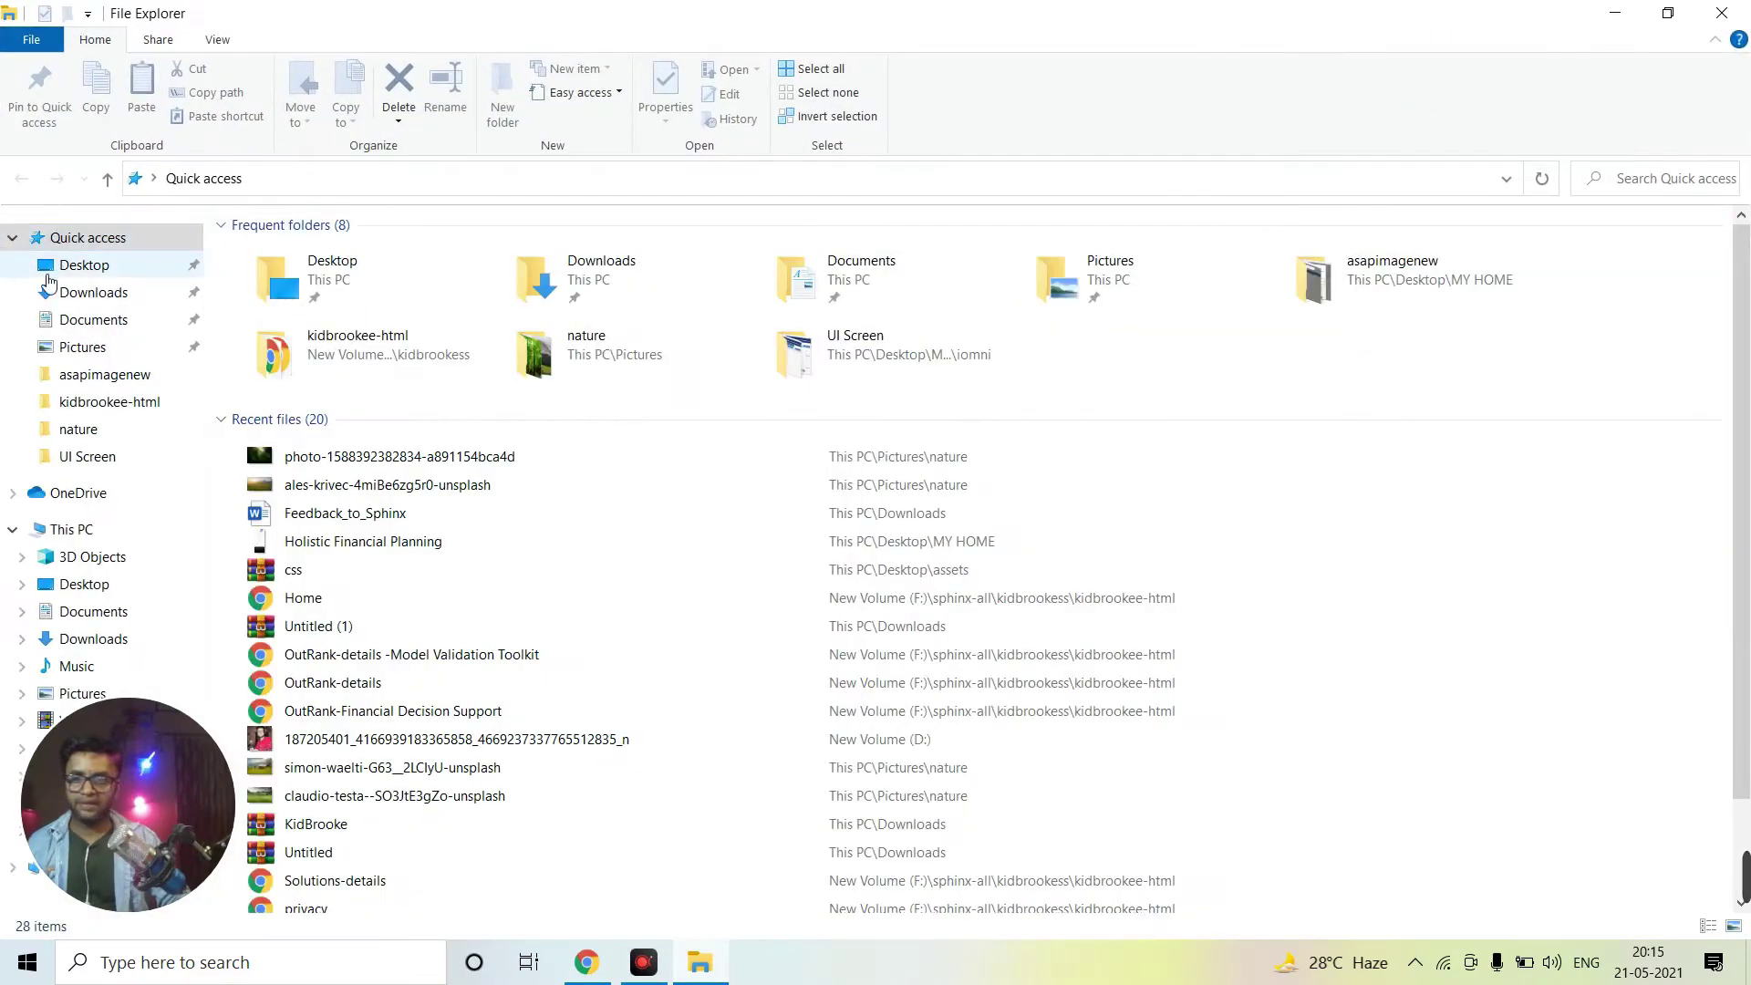
{"action": "left_click", "coordinate": [103, 346]}
{"action": "double_click", "coordinate": [428, 278]}
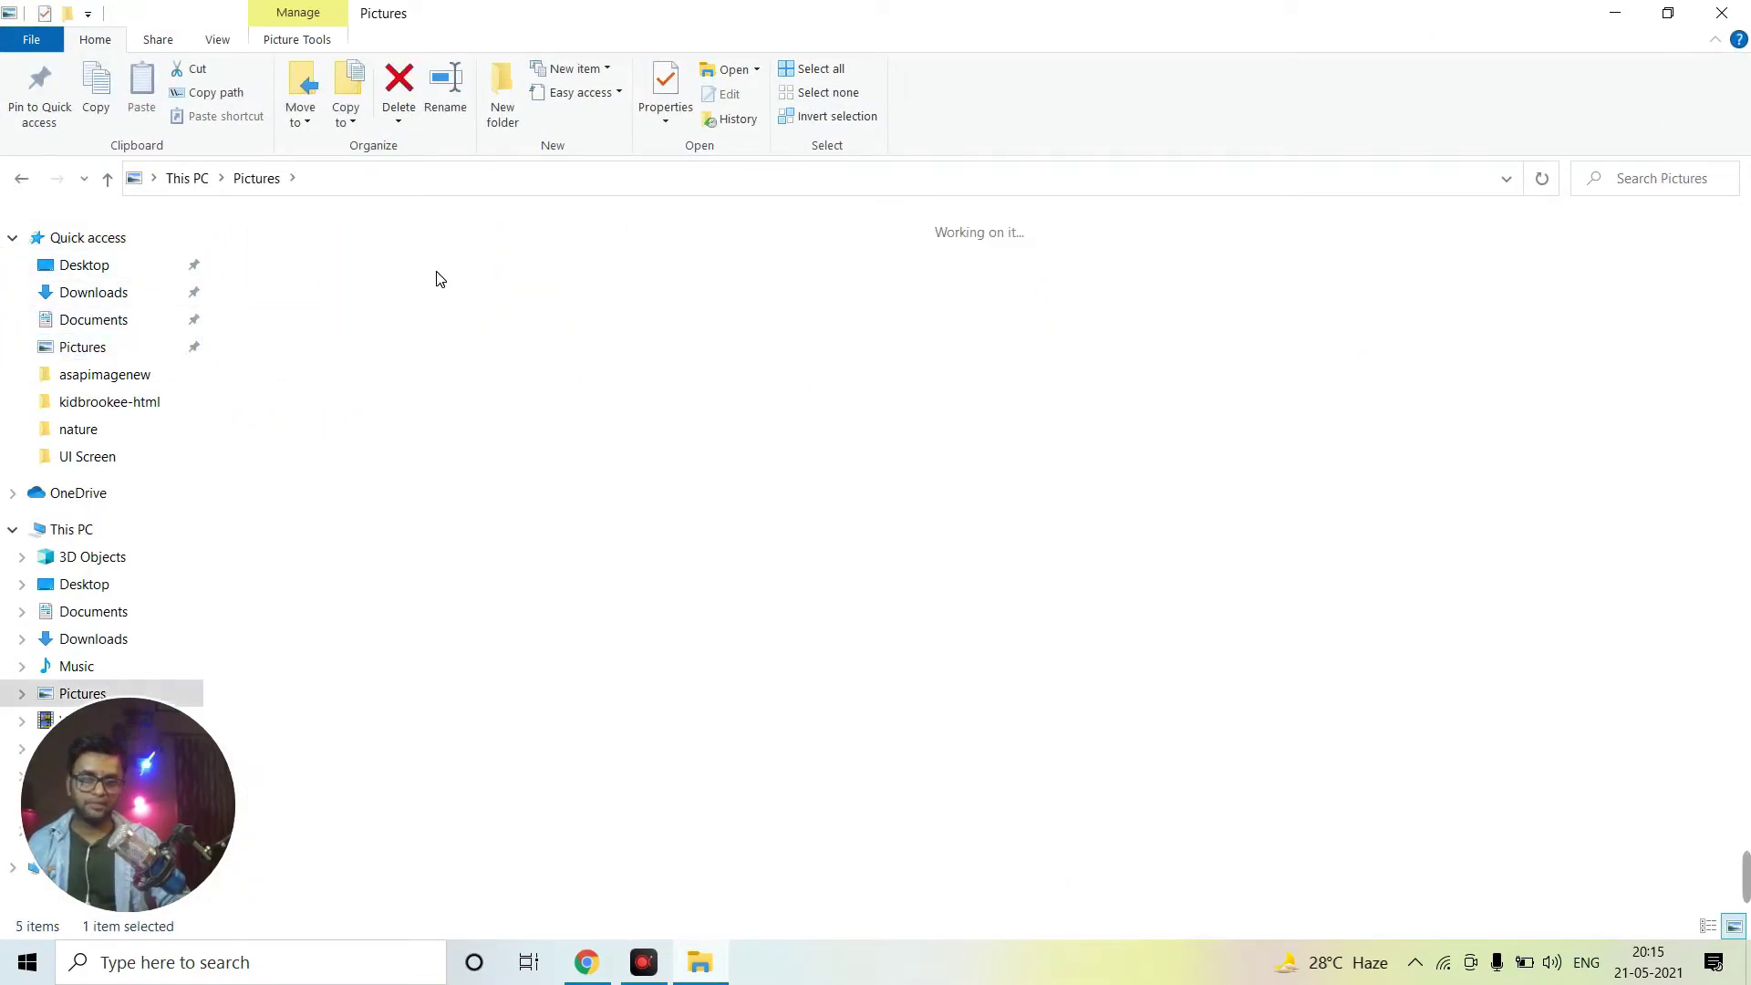
{"action": "left_click_drag", "start_coordinate": [459, 466], "coordinate": [281, 286]}
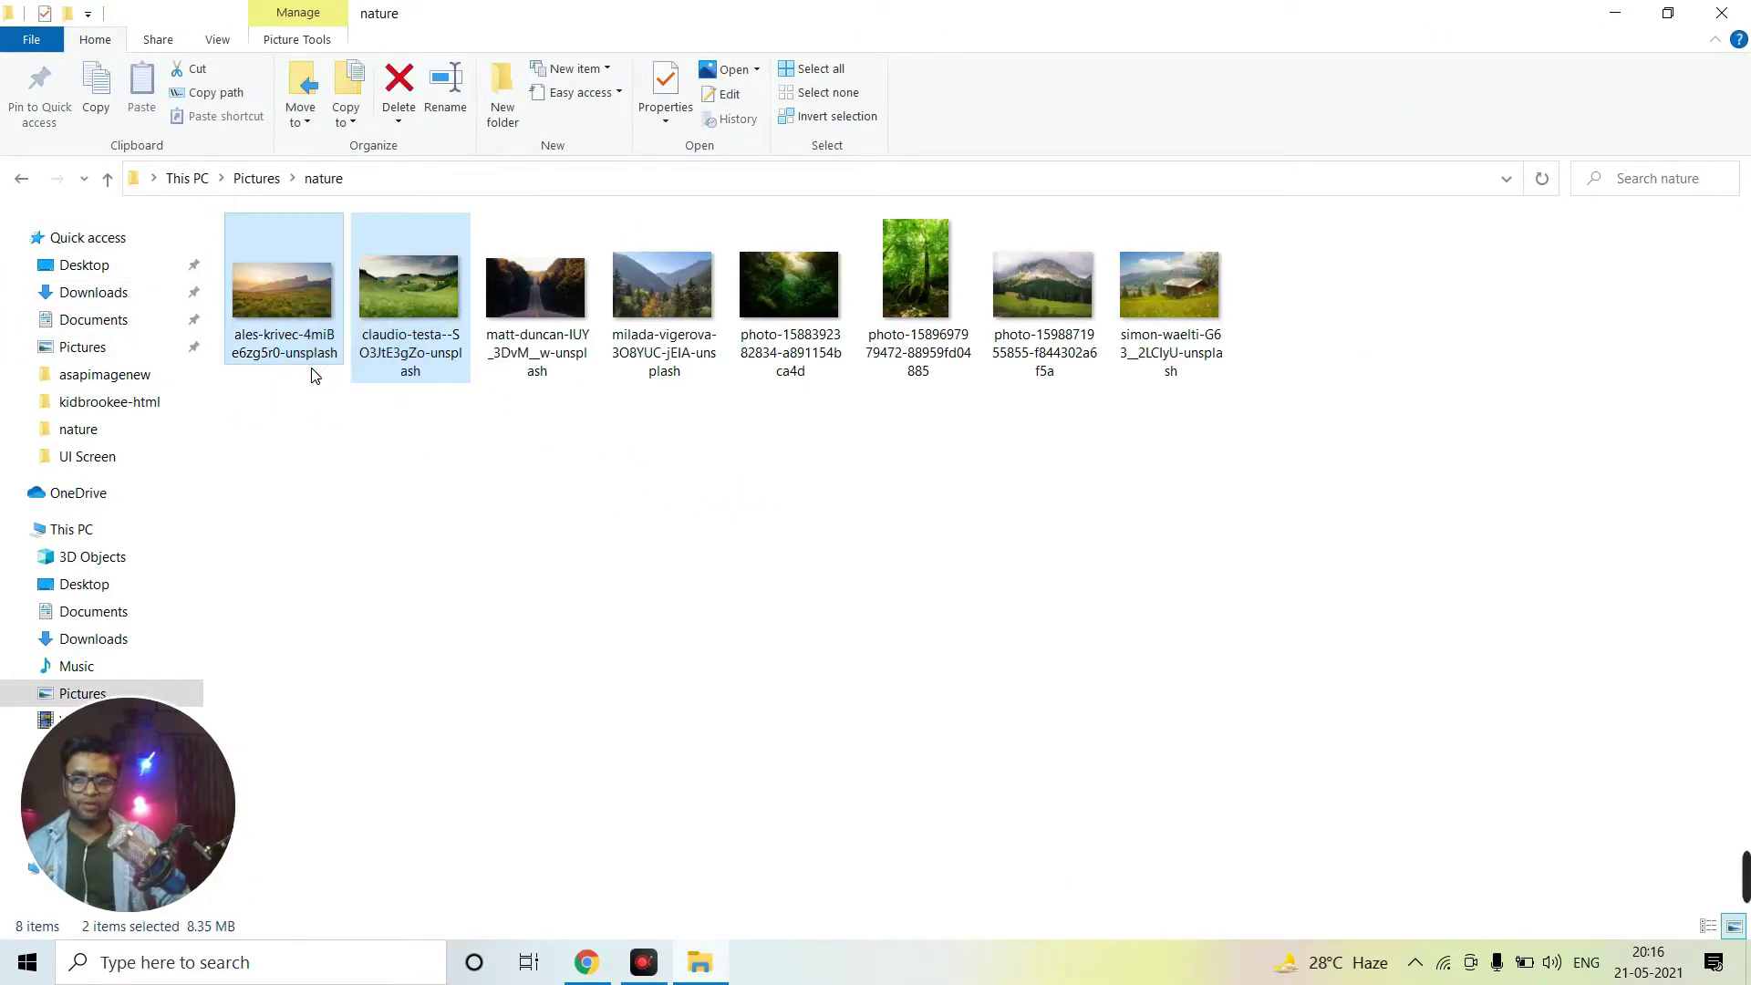
{"action": "mouse_move", "coordinate": [313, 365]}
{"action": "left_mouse_down"}
{"action": "mouse_move", "coordinate": [598, 887]}
{"action": "mouse_move", "coordinate": [780, 591]}
{"action": "left_mouse_up"}
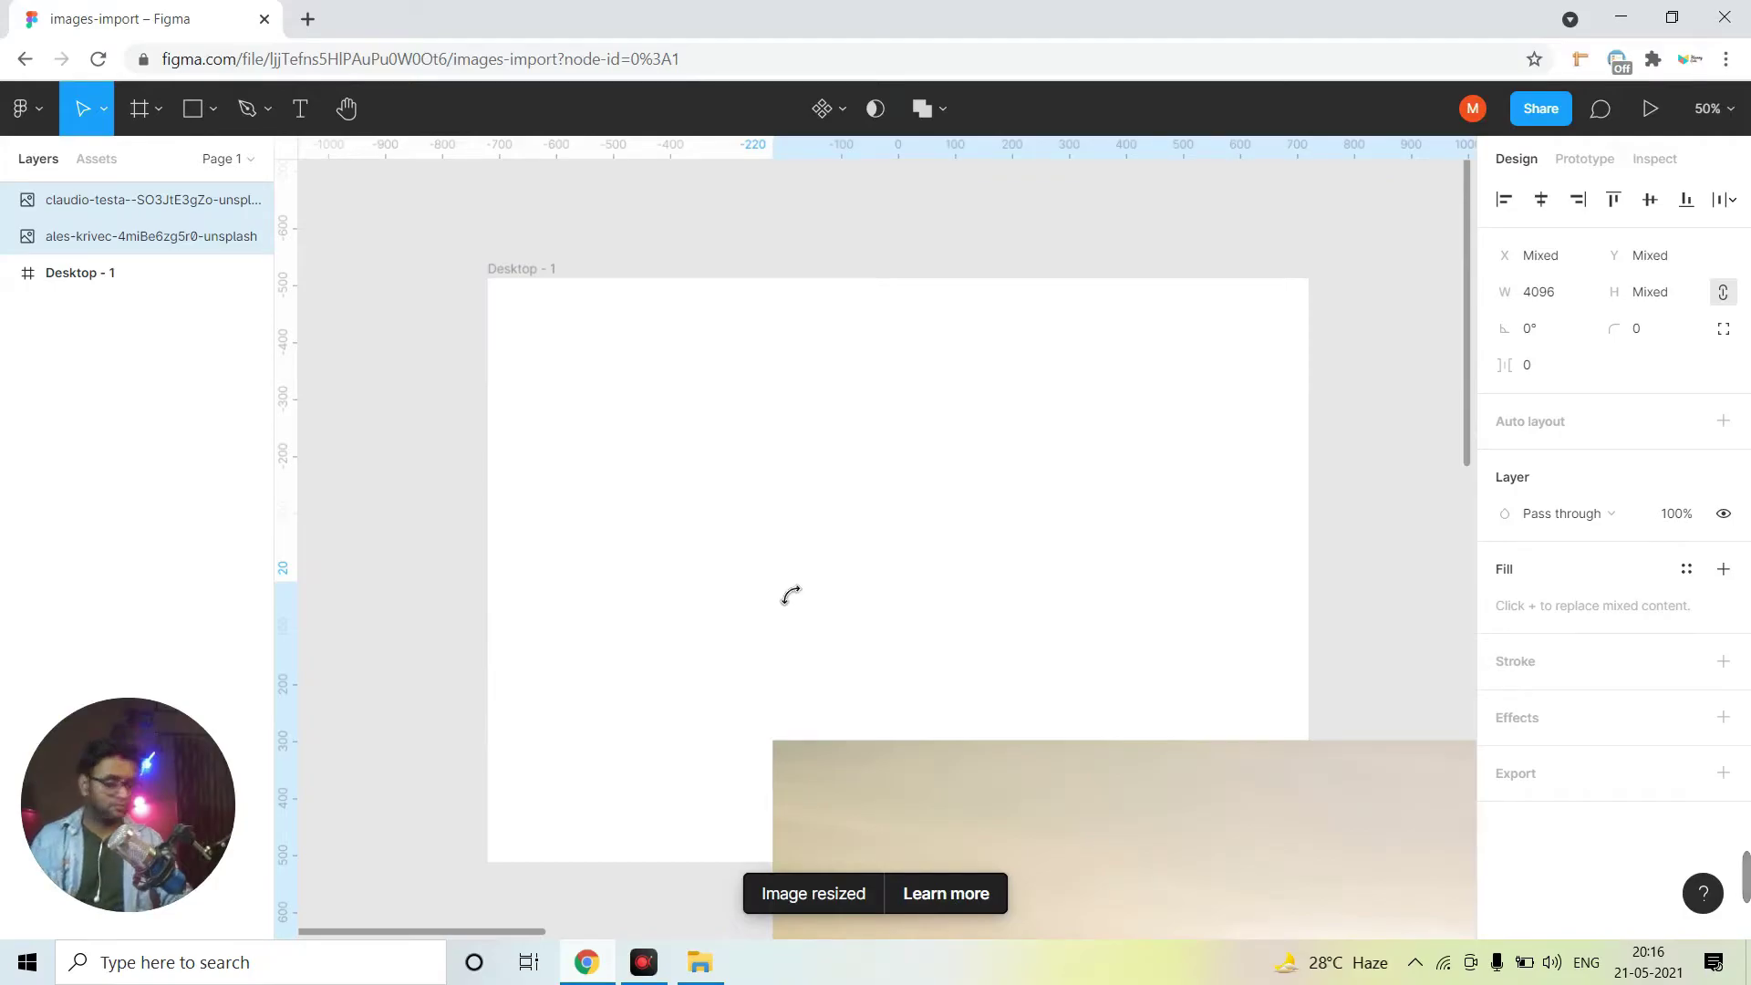
Shrink the imported photos, fitting the mountain sunrise photo into Desktop - 1 at 883×492
{"action": "key", "text": "minus"}
{"action": "key", "text": "minus"}
{"action": "left_click", "coordinate": [1088, 704]}
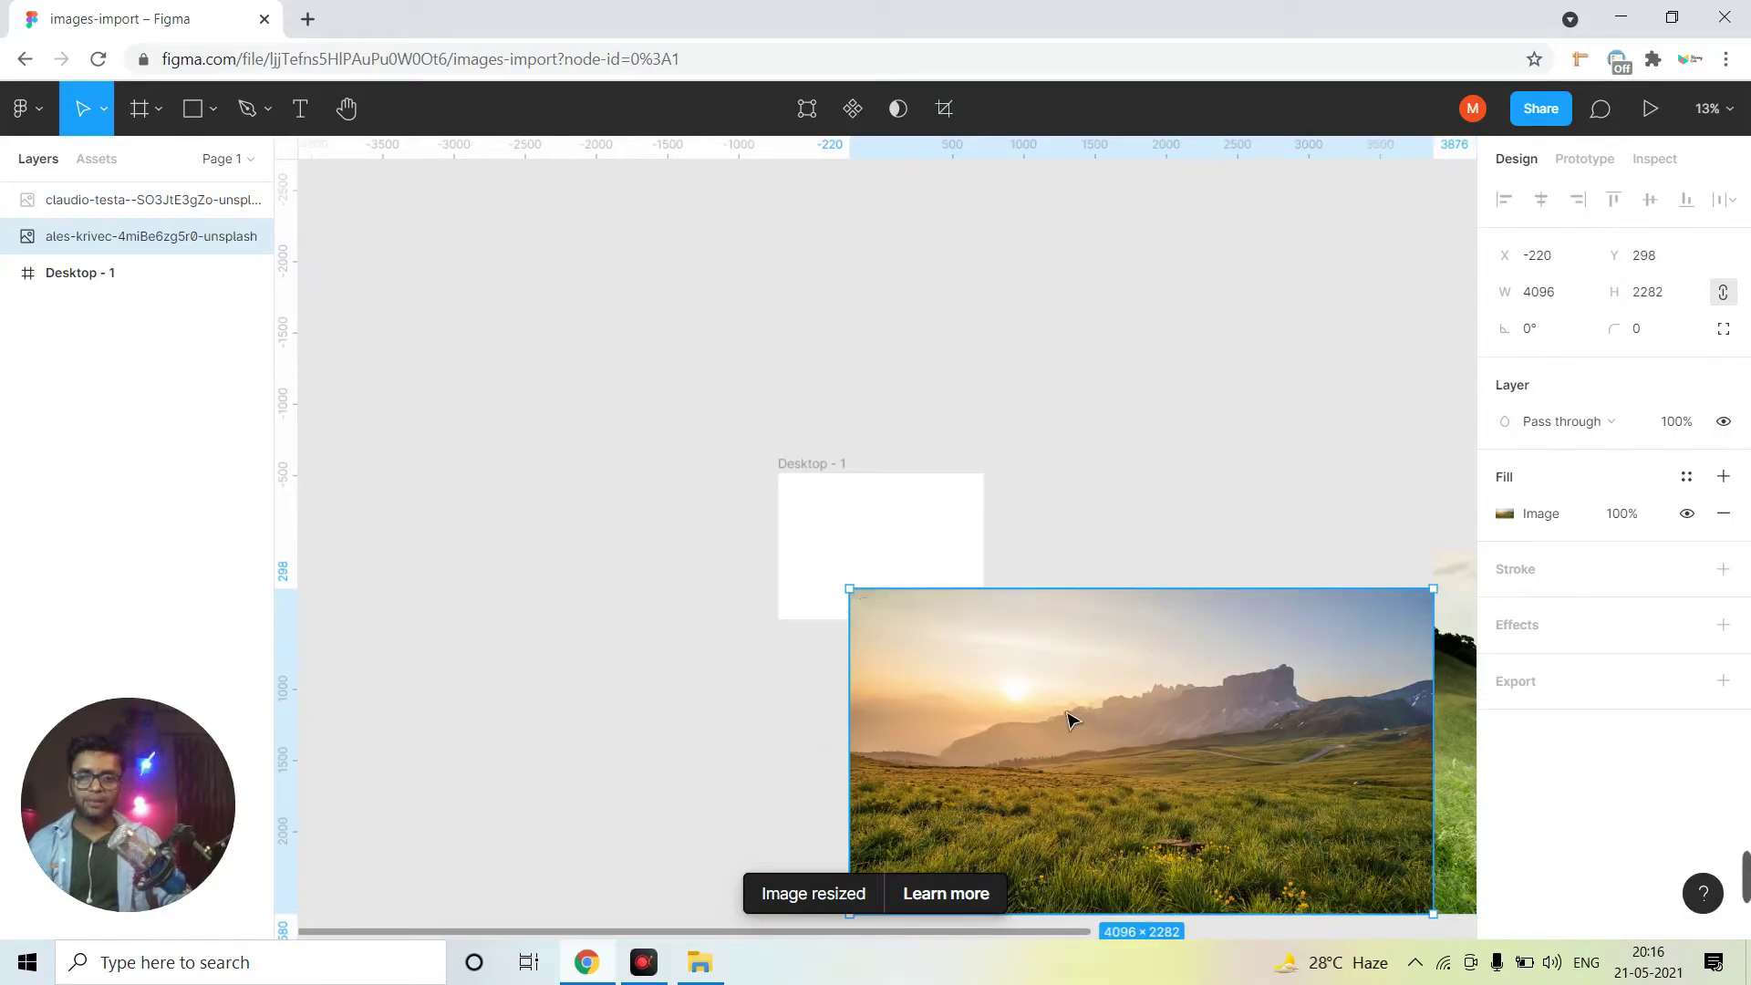
{"action": "left_click_drag", "start_coordinate": [1069, 720], "coordinate": [648, 289]}
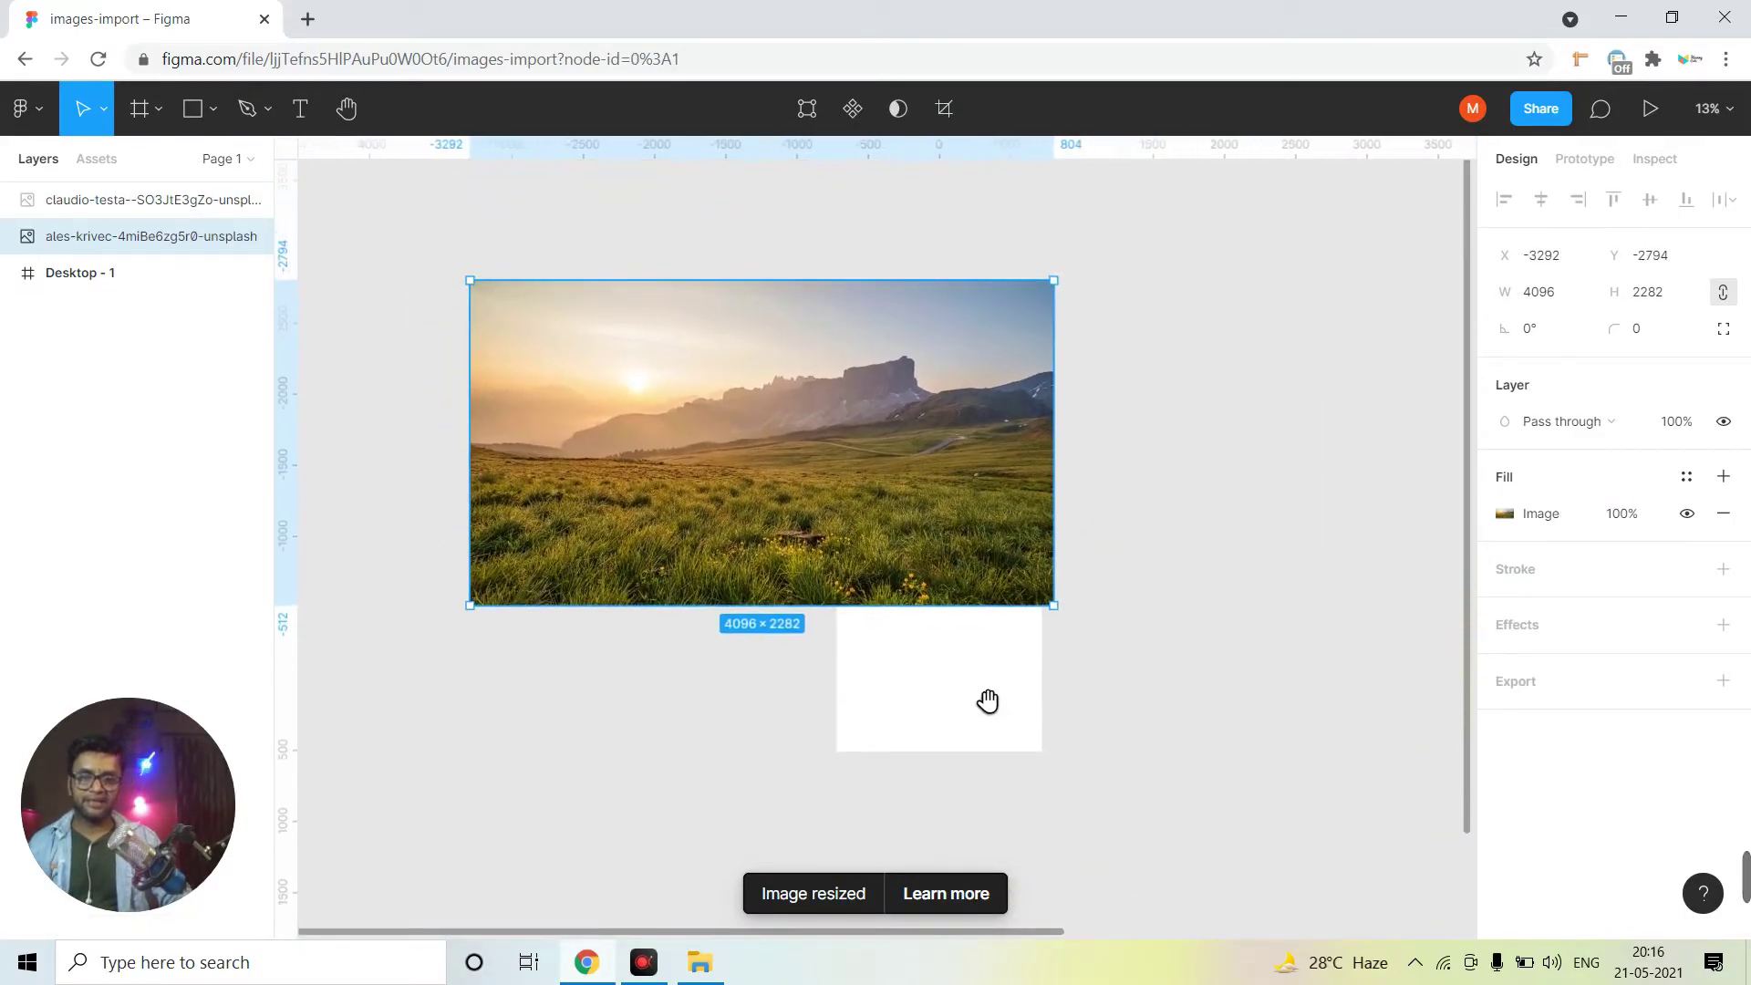
{"action": "mouse_move", "coordinate": [1053, 604]}
{"action": "left_mouse_down"}
{"action": "mouse_move", "coordinate": [729, 447]}
{"action": "mouse_move", "coordinate": [704, 412]}
{"action": "left_mouse_up"}
{"action": "left_click_drag", "start_coordinate": [608, 357], "coordinate": [974, 689]}
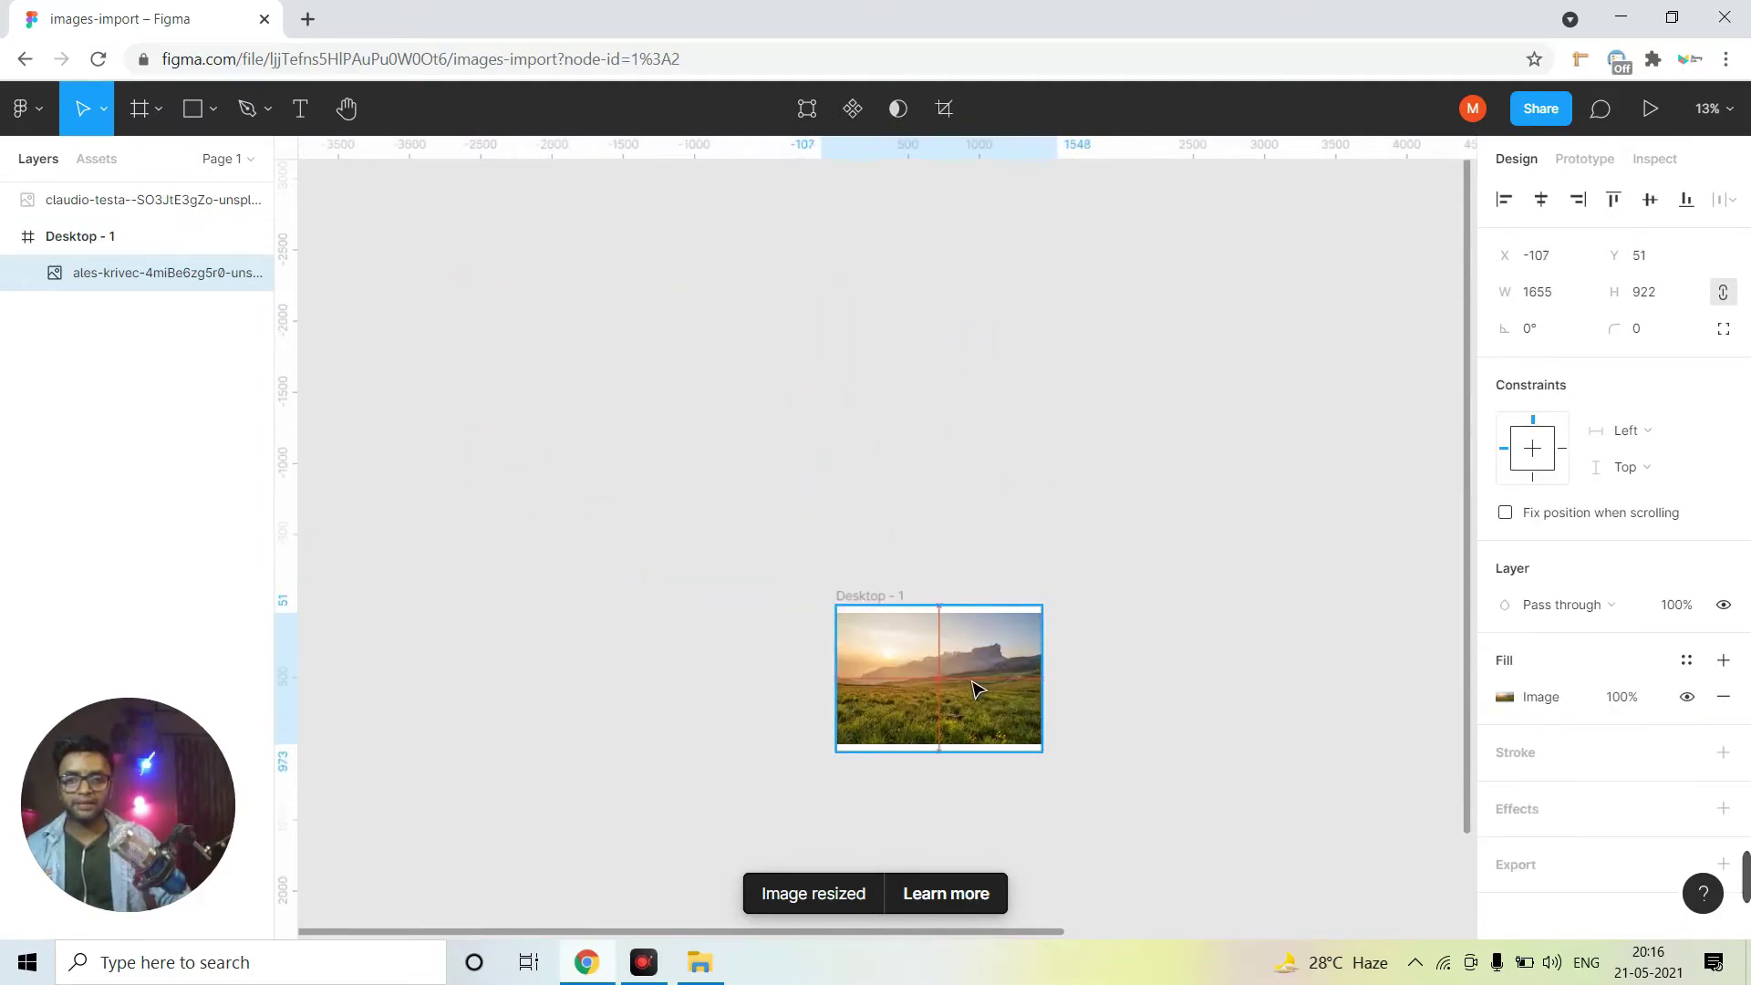
{"action": "key", "text": "ctrl+plus"}
{"action": "left_click_drag", "start_coordinate": [1059, 727], "coordinate": [996, 519]}
{"action": "mouse_move", "coordinate": [1160, 667]}
{"action": "left_mouse_down"}
{"action": "mouse_move", "coordinate": [946, 504]}
{"action": "mouse_move", "coordinate": [980, 475]}
{"action": "left_mouse_up"}
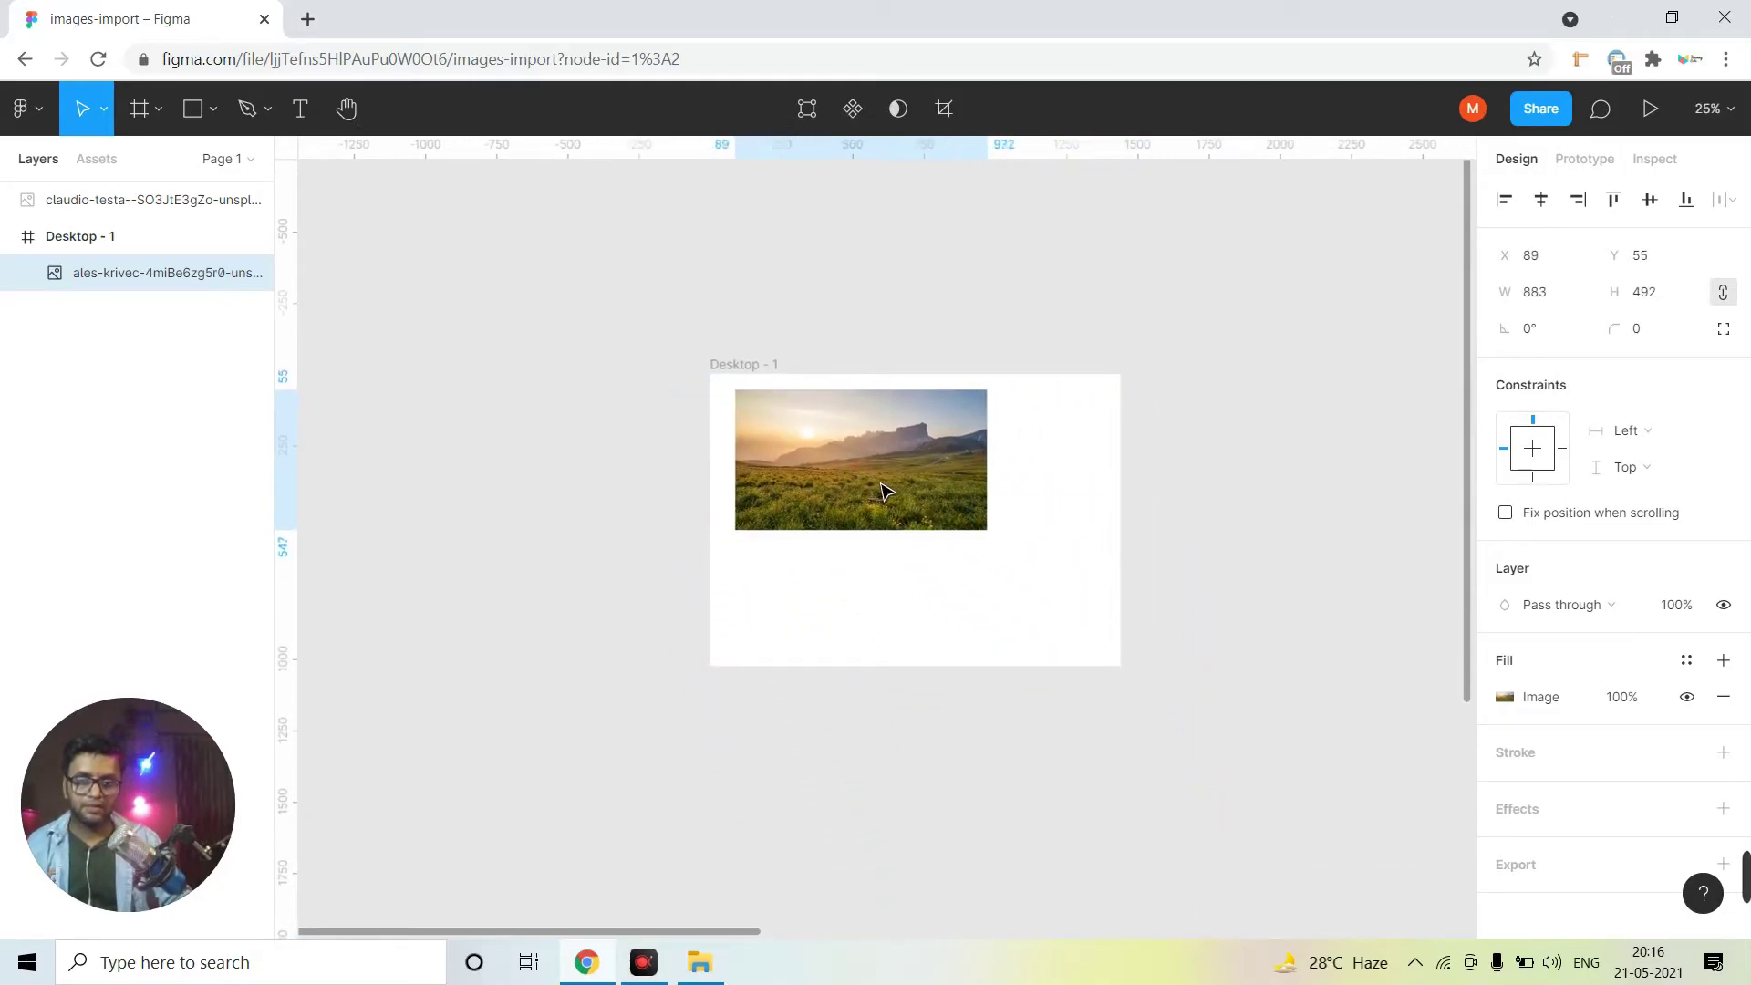
{"action": "scroll", "coordinate": [1032, 617], "scroll_direction": "right", "scroll_amount": 3}
{"action": "scroll", "coordinate": [1033, 618], "scroll_direction": "down", "scroll_amount": 1}
{"action": "key", "text": "ctrl+minus"}
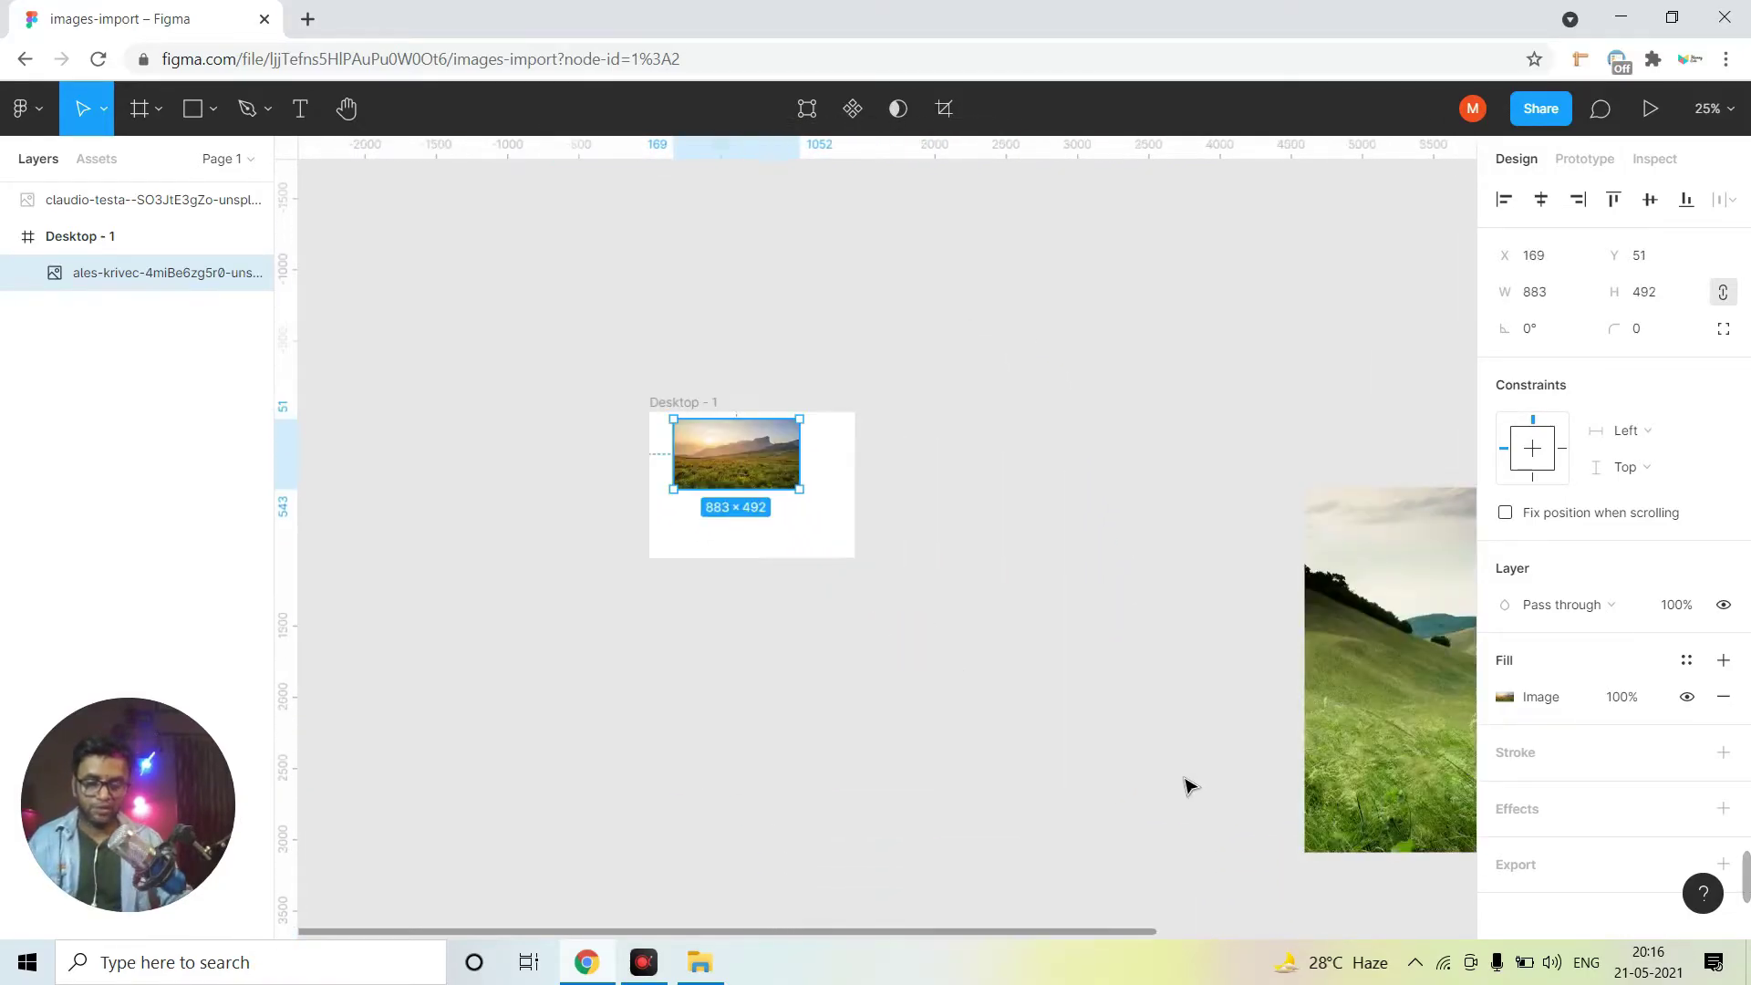
Move the green hills photo into Desktop - 1 and shrink it
{"action": "left_click", "coordinate": [1341, 764]}
{"action": "left_click_drag", "start_coordinate": [1340, 764], "coordinate": [728, 726]}
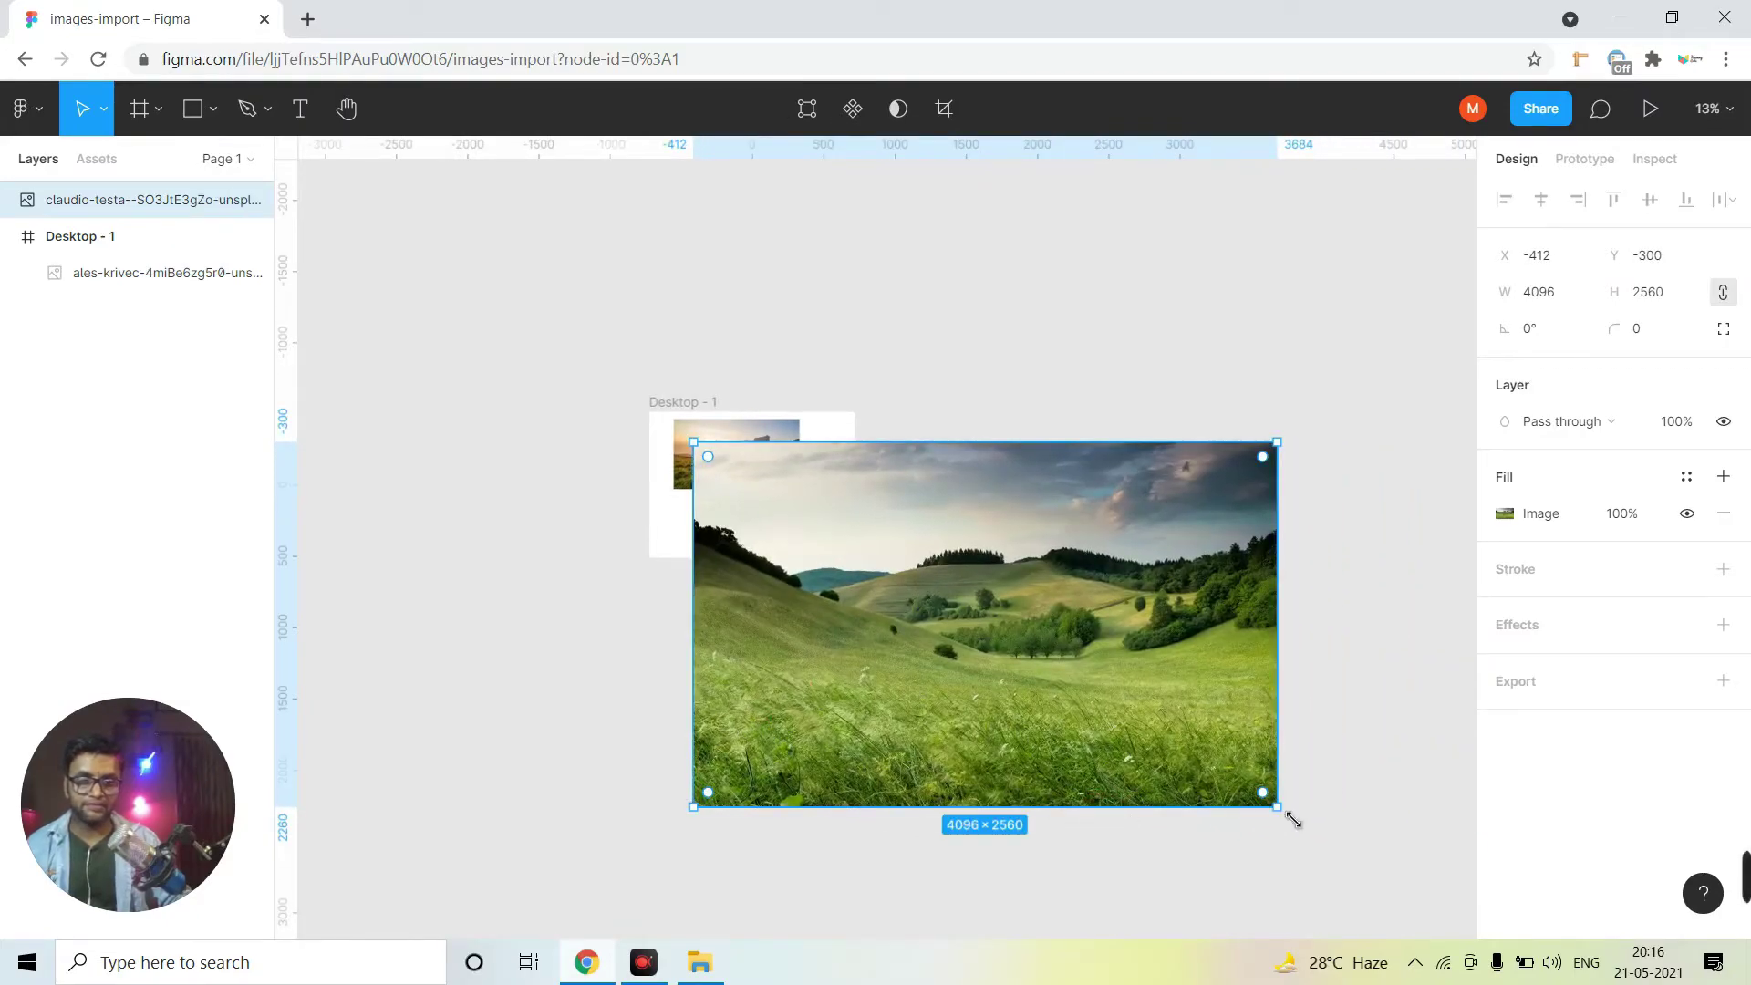
{"action": "mouse_move", "coordinate": [1271, 794]}
{"action": "left_mouse_down"}
{"action": "mouse_move", "coordinate": [879, 544]}
{"action": "mouse_move", "coordinate": [865, 567]}
{"action": "left_mouse_up"}
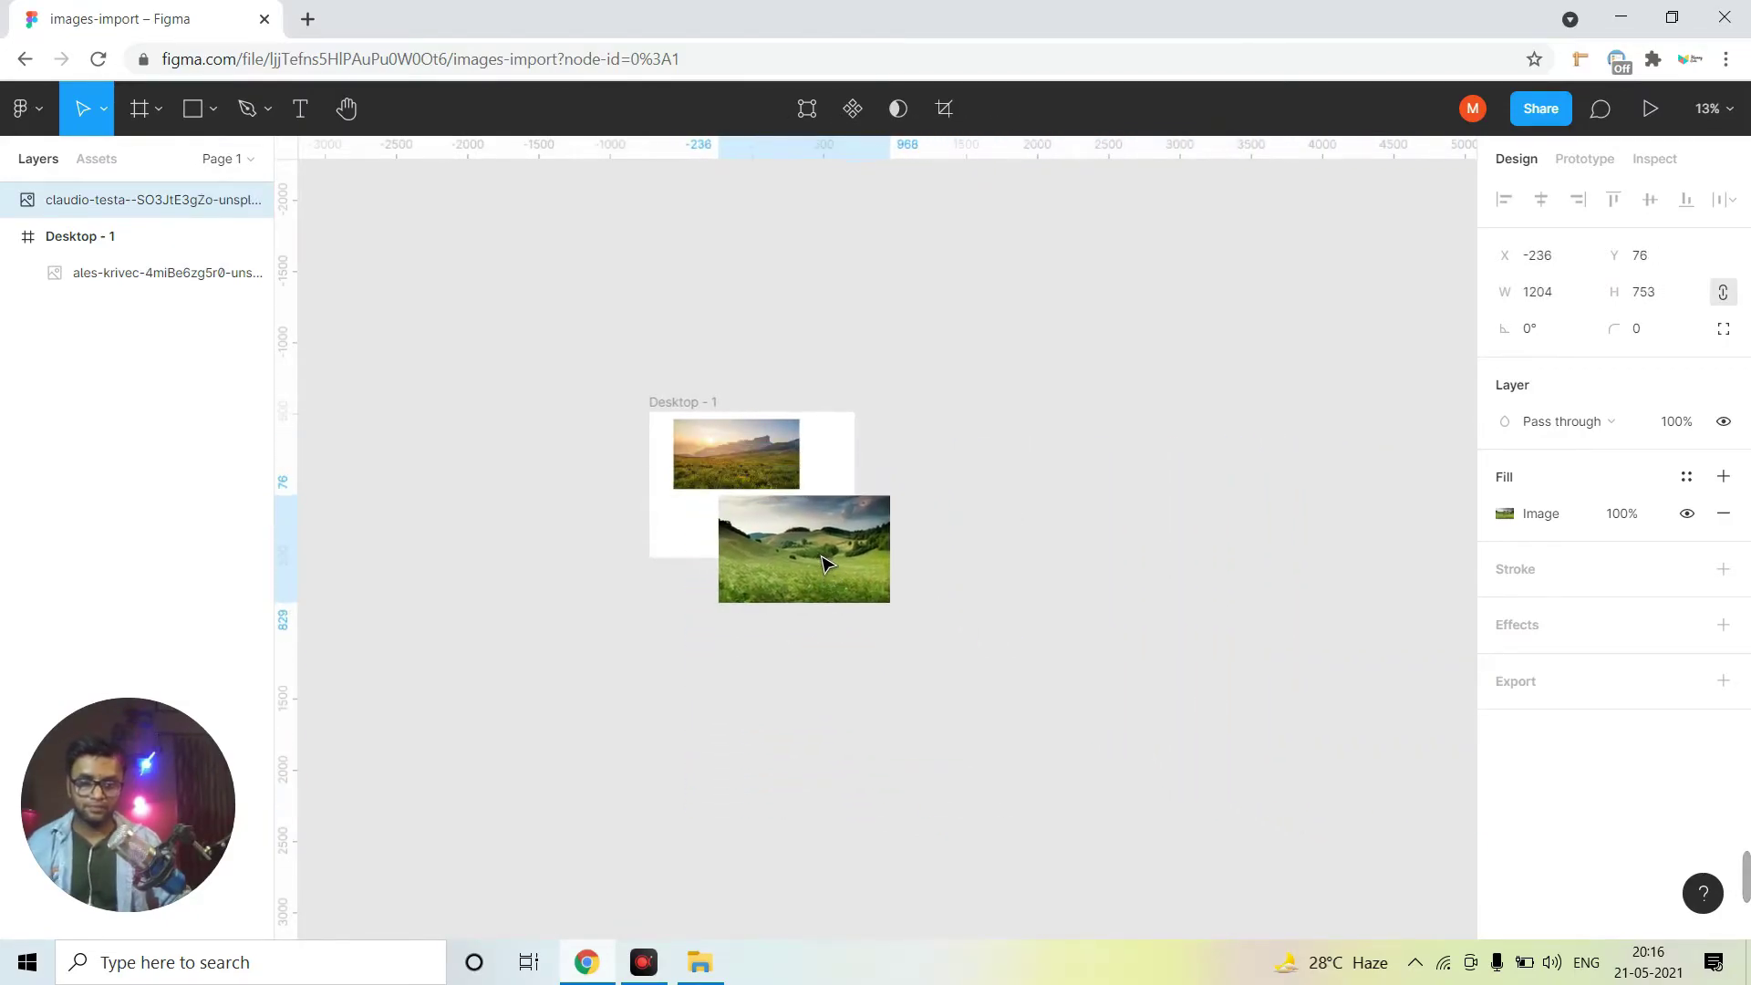
{"action": "key", "text": "ctrl+plus"}
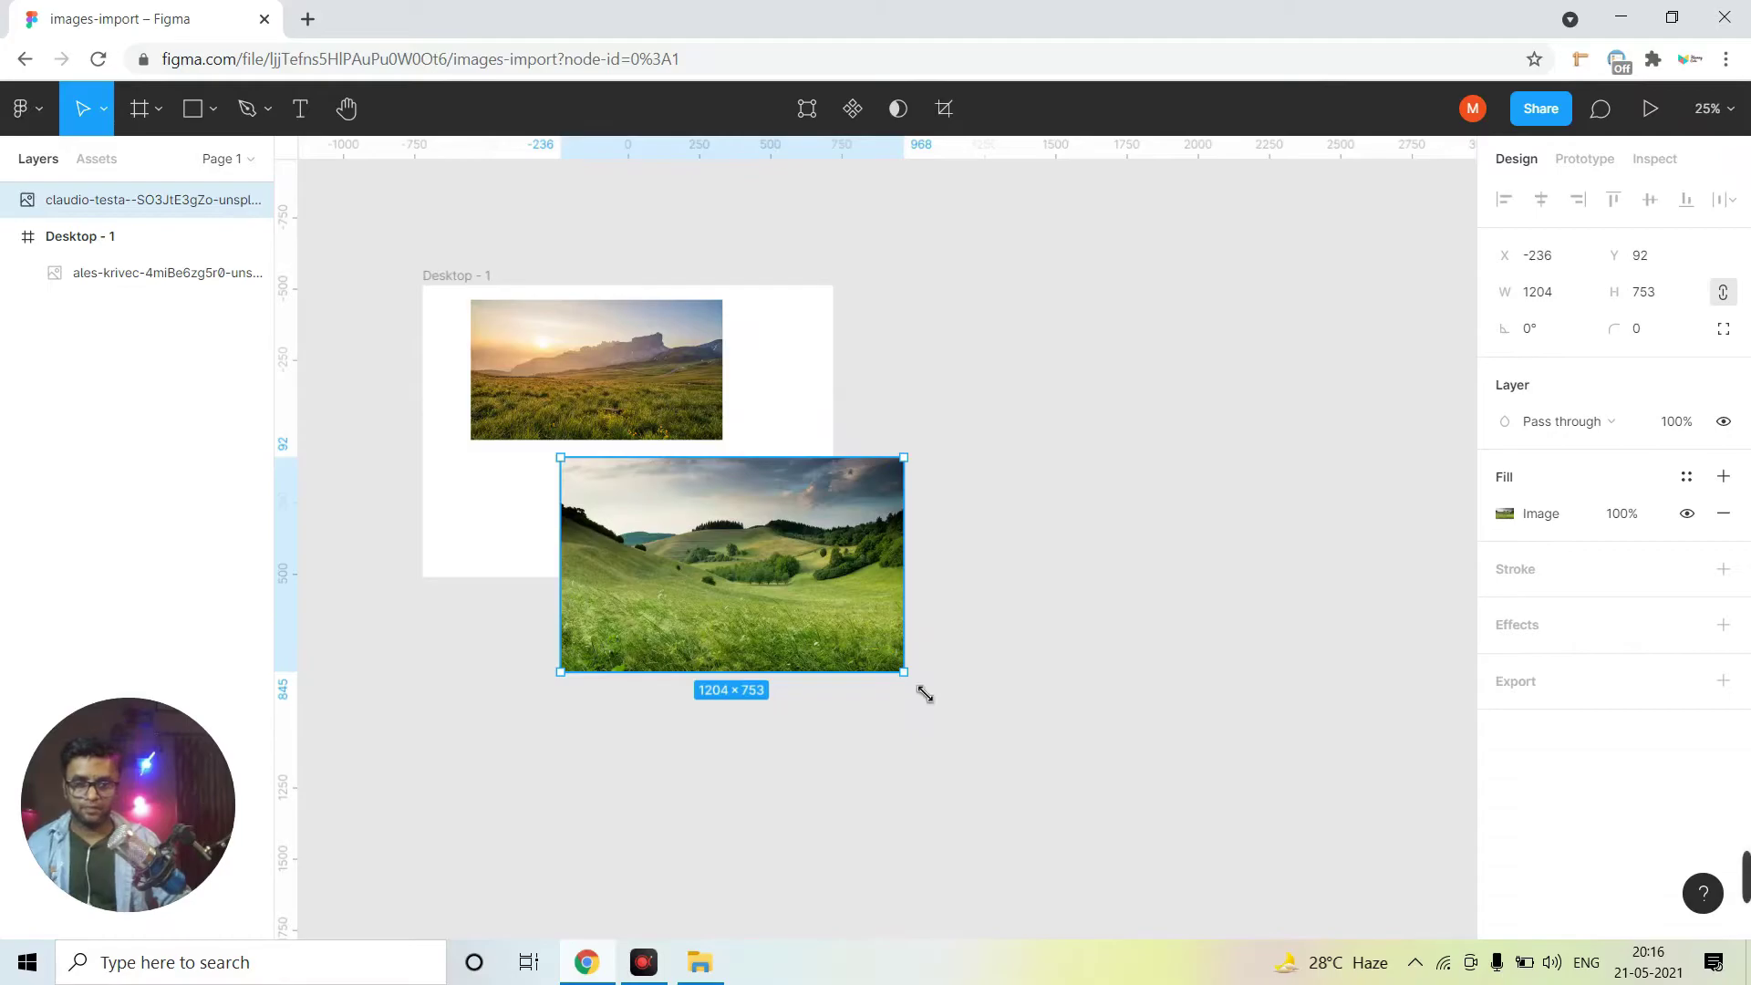
{"action": "left_click_drag", "start_coordinate": [925, 694], "coordinate": [734, 565]}
{"action": "left_click", "coordinate": [849, 594]}
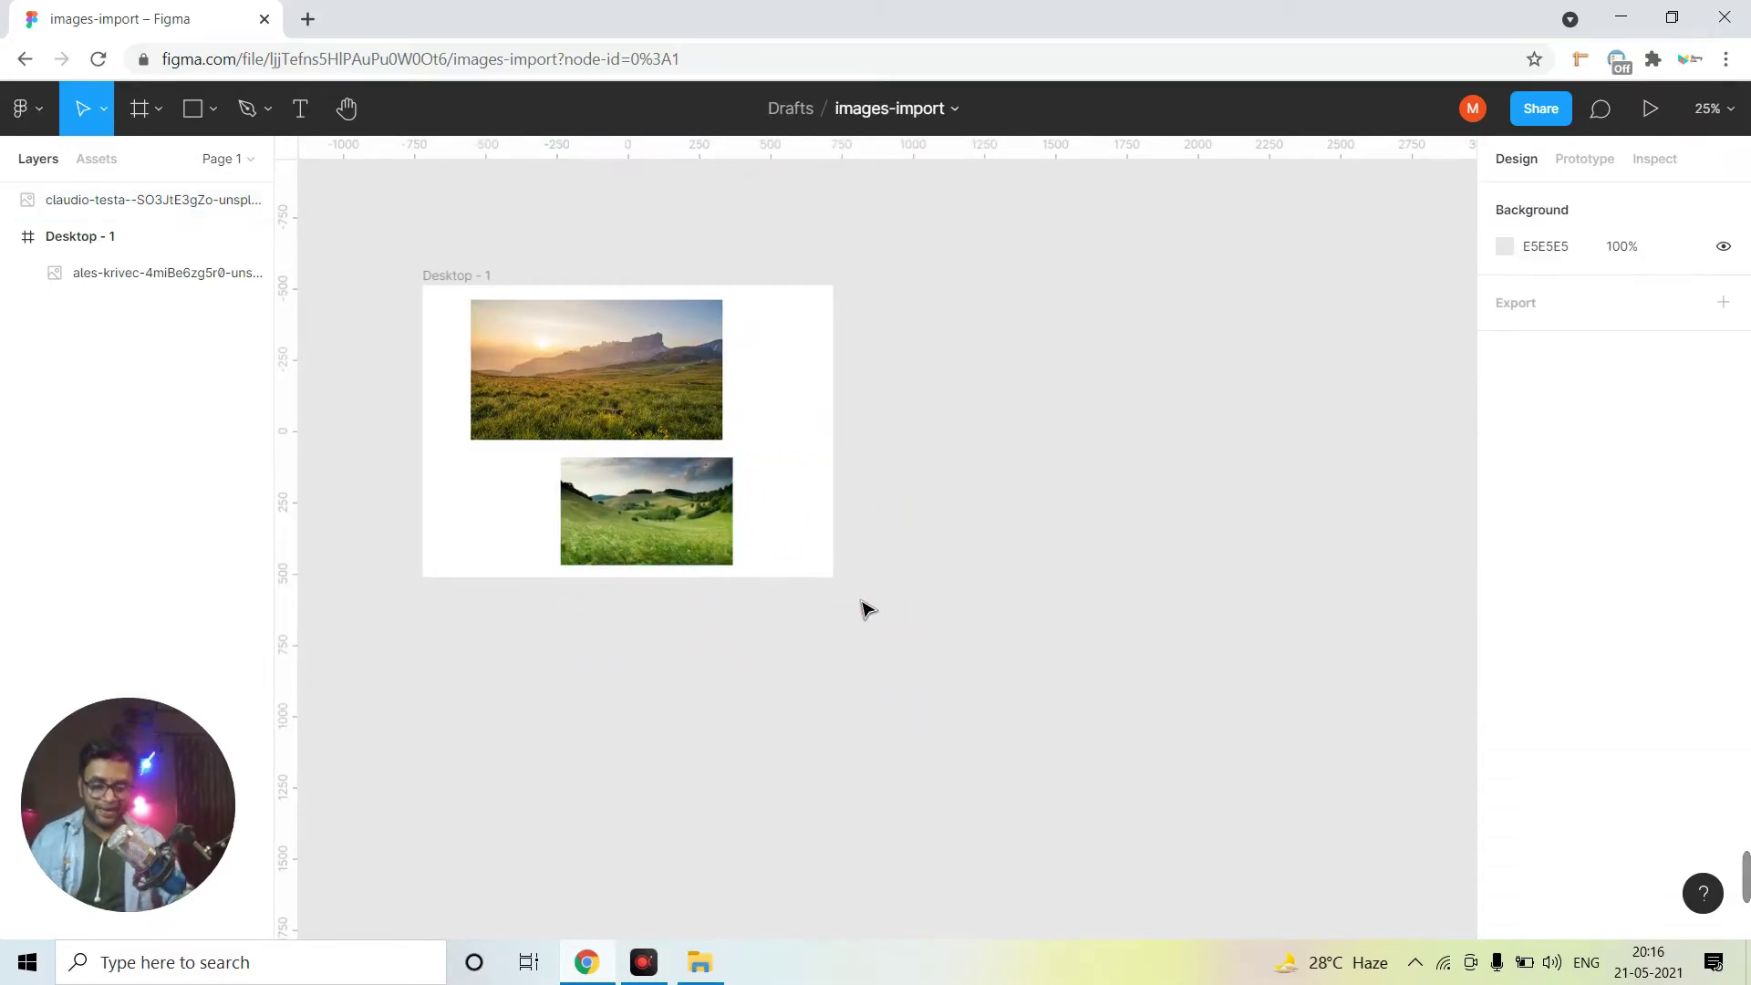
{"action": "key", "text": "ctrl+plus"}
{"action": "left_click_drag", "start_coordinate": [889, 673], "coordinate": [967, 722]}
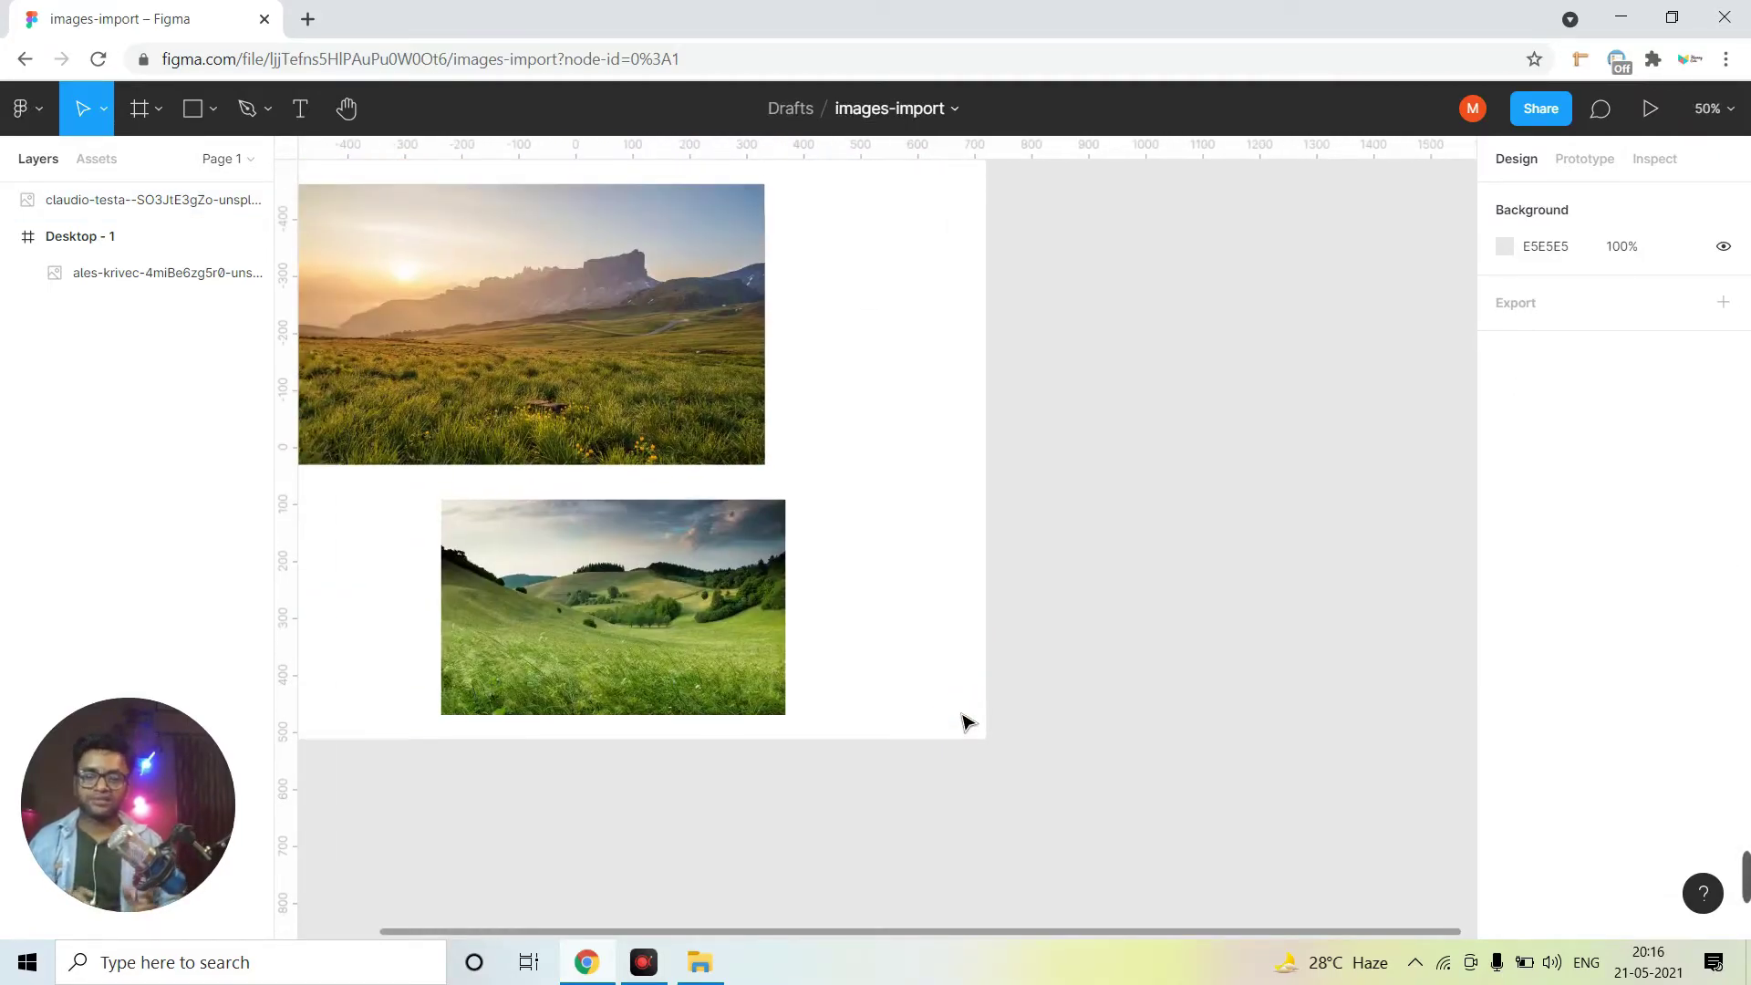
Delete both the mountain sunrise and green hills photos together
{"action": "scroll", "coordinate": [967, 722], "scroll_direction": "up", "scroll_amount": 2}
{"action": "scroll", "coordinate": [966, 722], "scroll_direction": "left", "scroll_amount": 3}
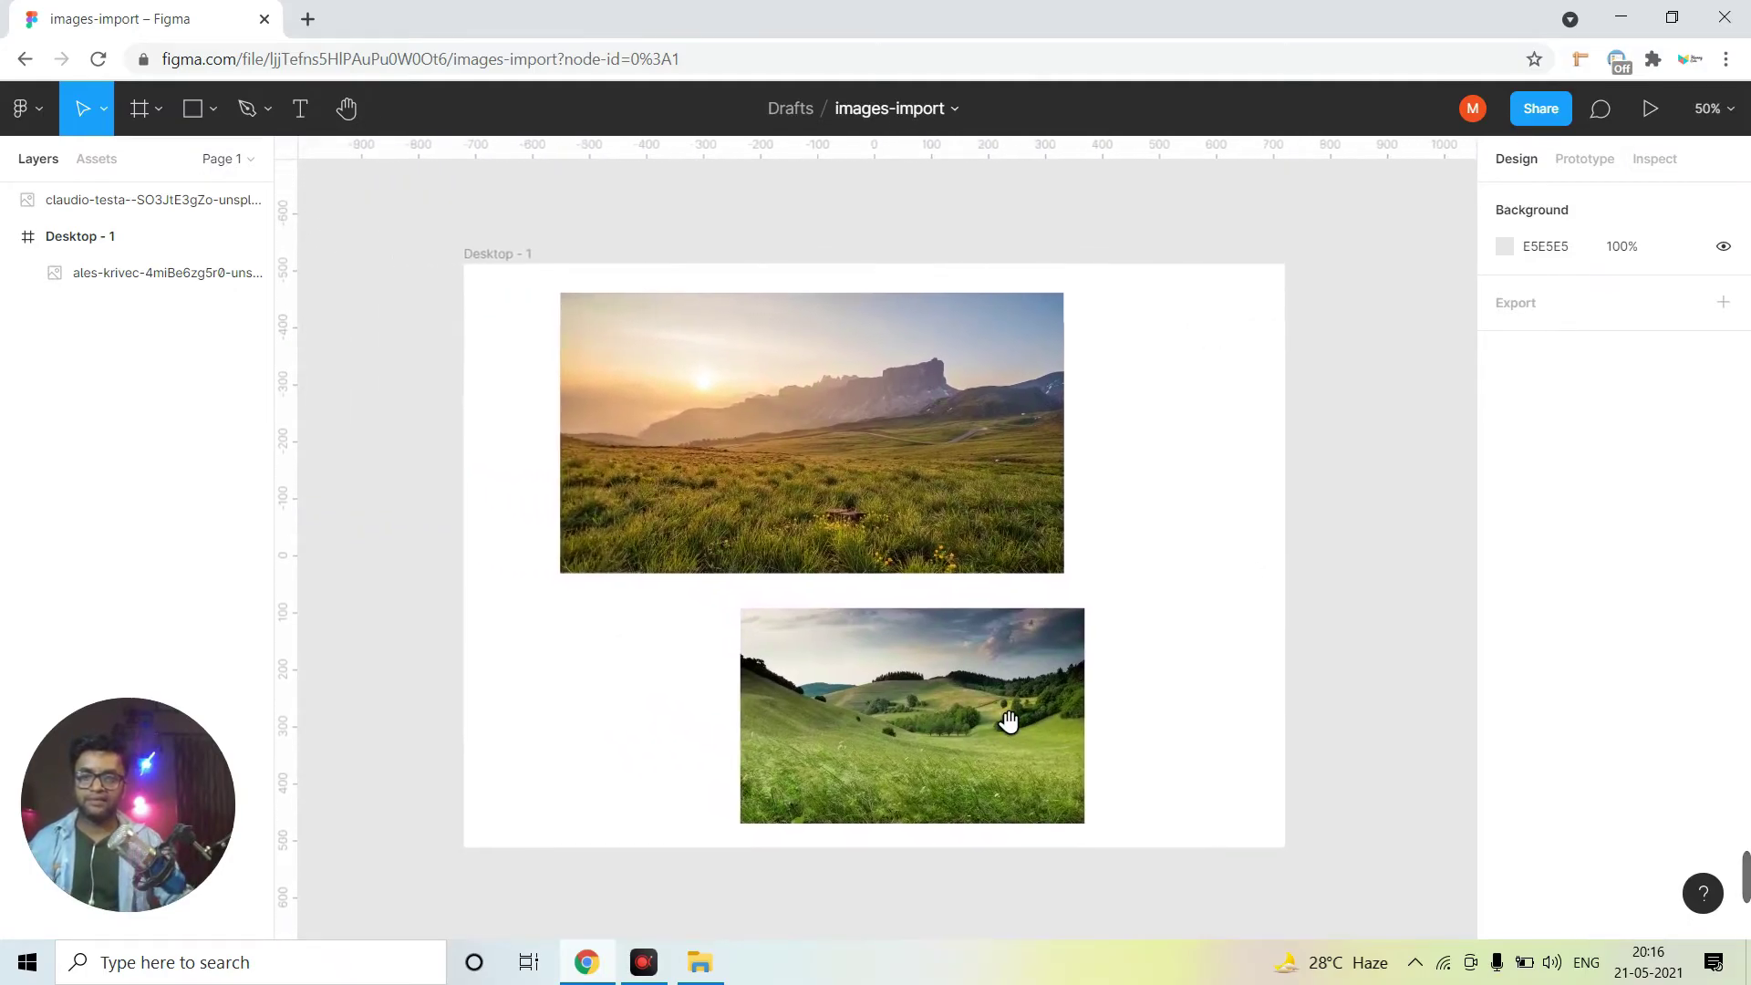
{"action": "left_click", "coordinate": [883, 511]}
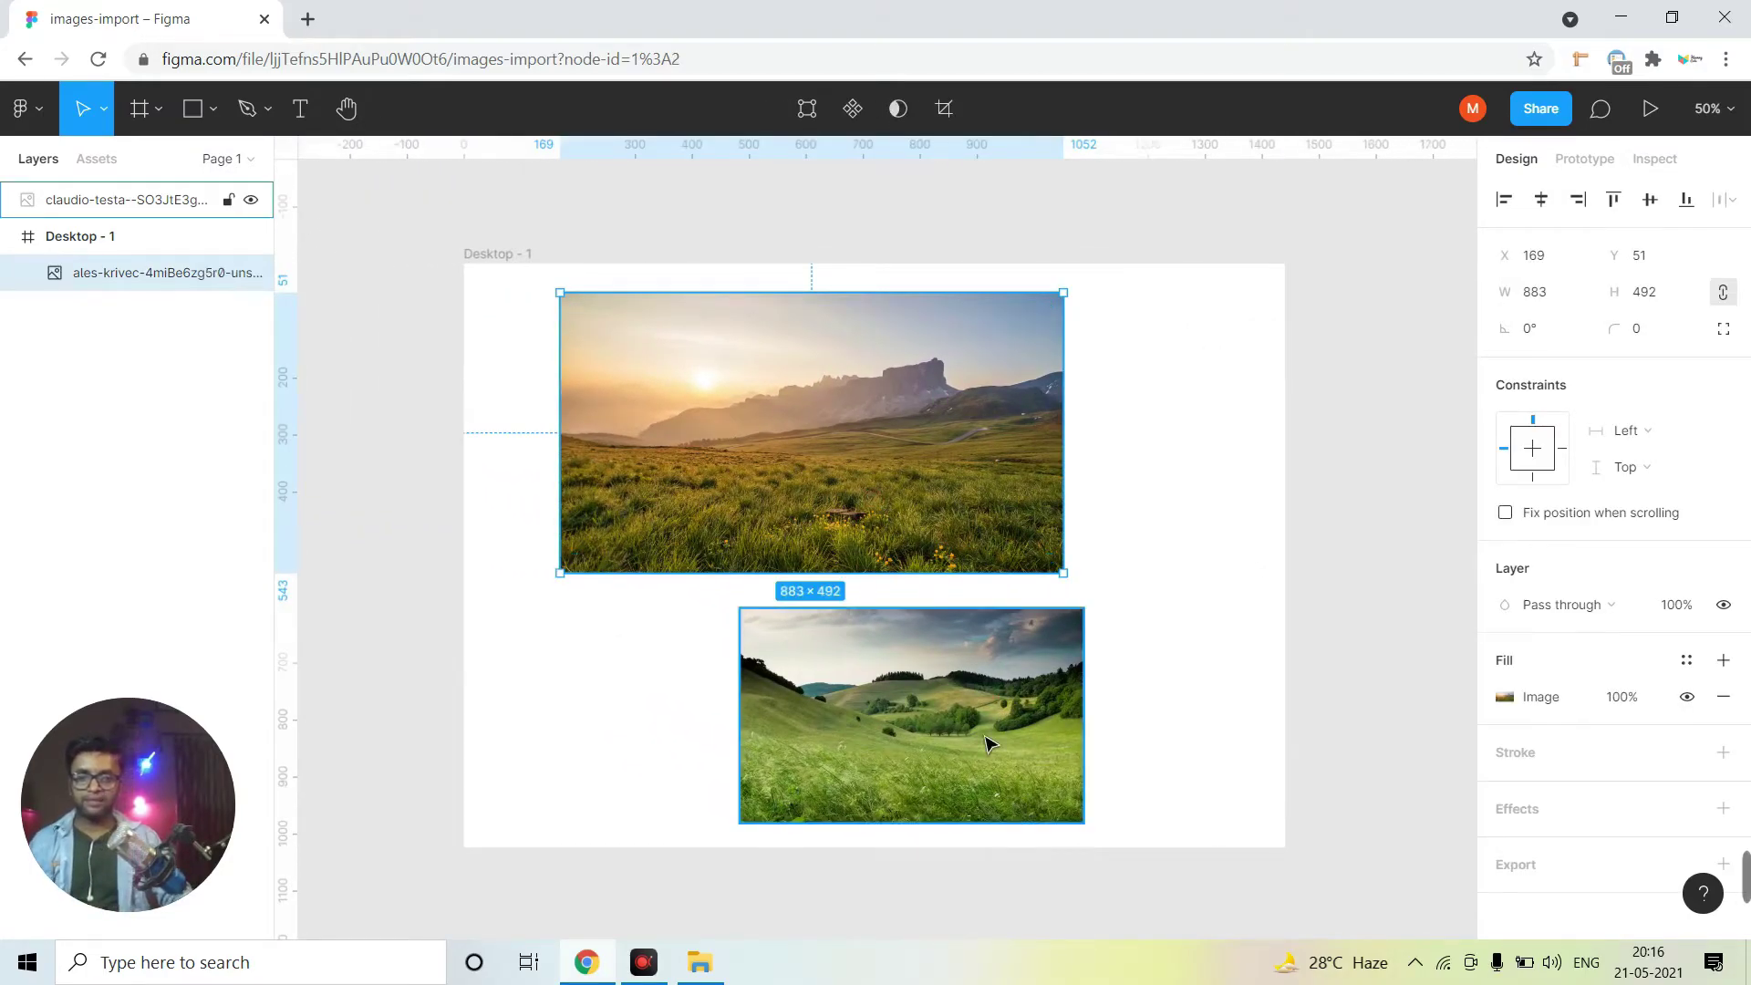
{"action": "left_click", "coordinate": [987, 739], "text": "shift"}
{"action": "key", "text": "Delete"}
Draw a 598×536 rectangle inside Desktop - 1
{"action": "left_click", "coordinate": [374, 401]}
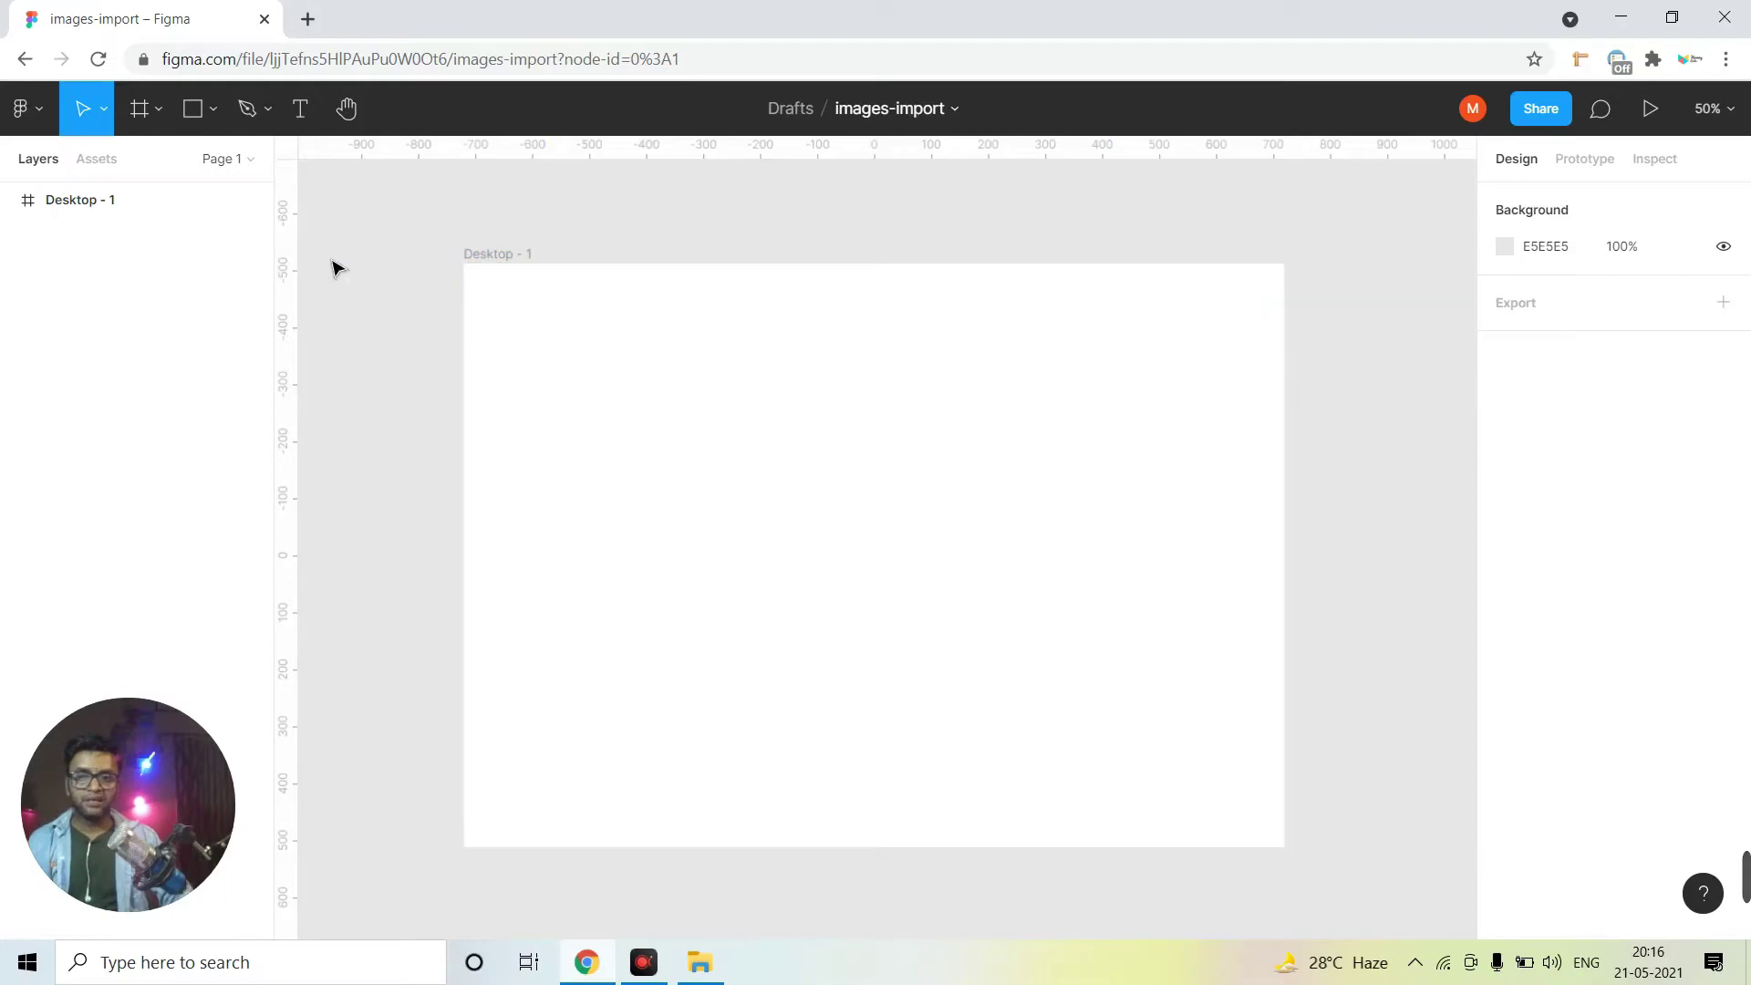
{"action": "left_click", "coordinate": [203, 116]}
{"action": "left_click", "coordinate": [209, 159]}
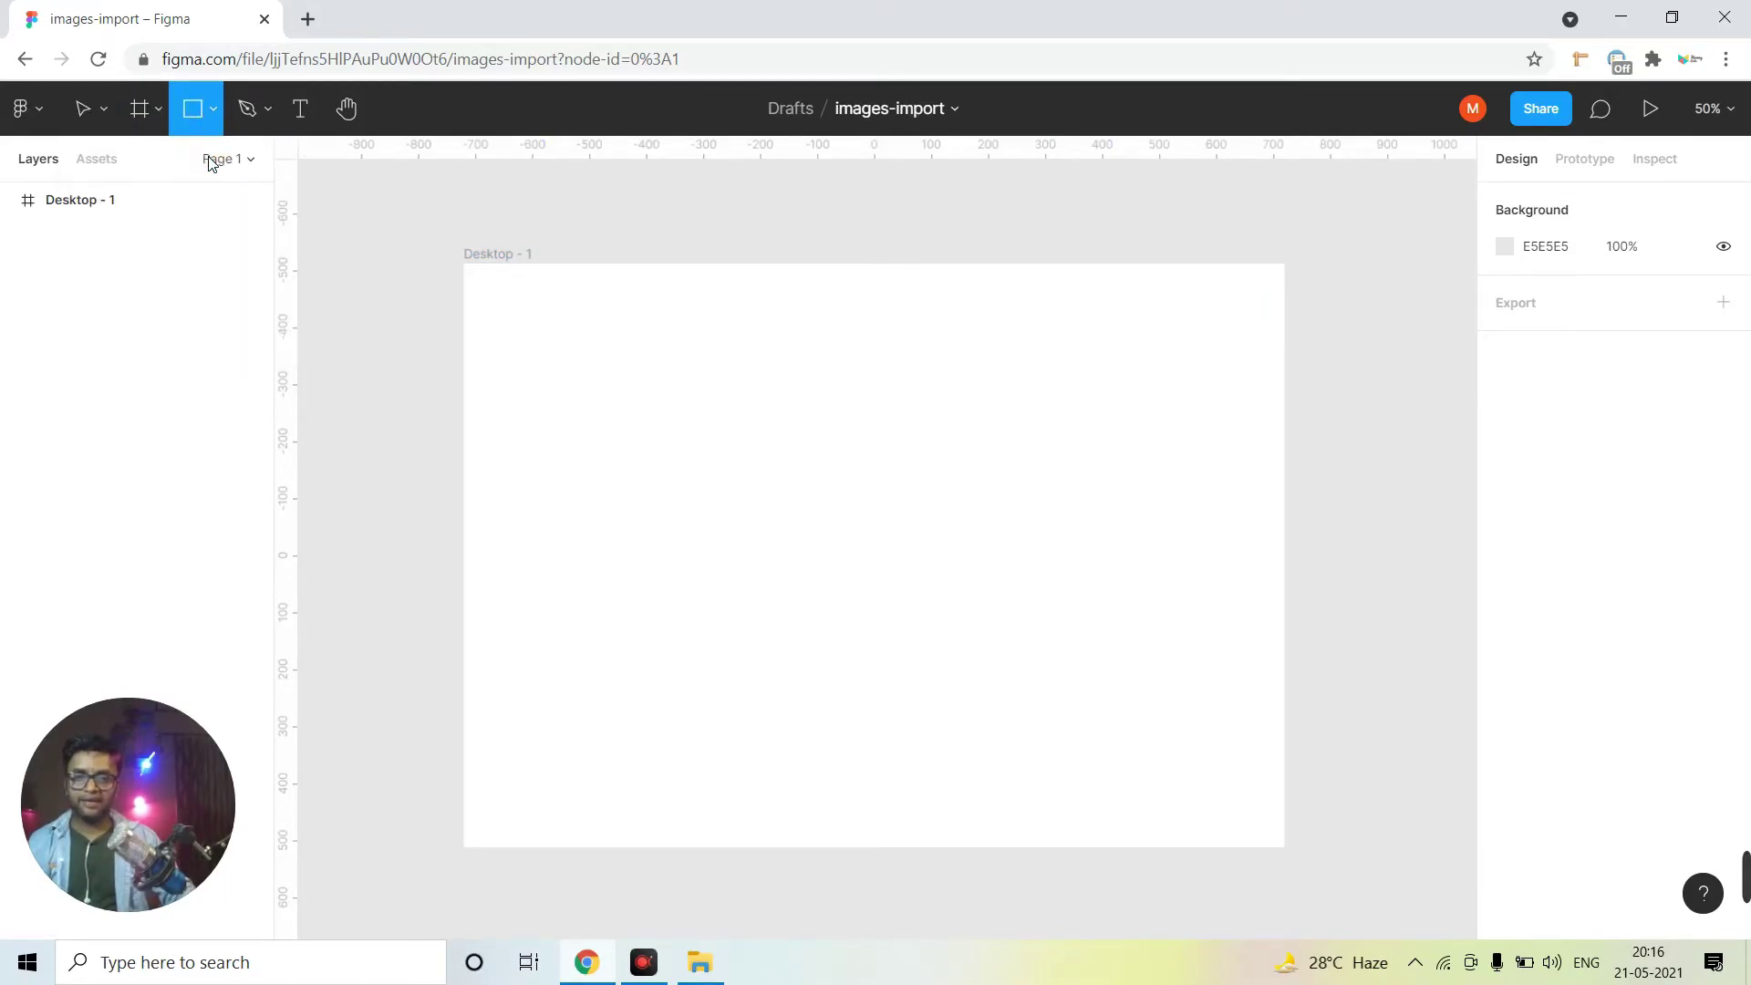
{"action": "left_click_drag", "start_coordinate": [571, 307], "coordinate": [912, 612]}
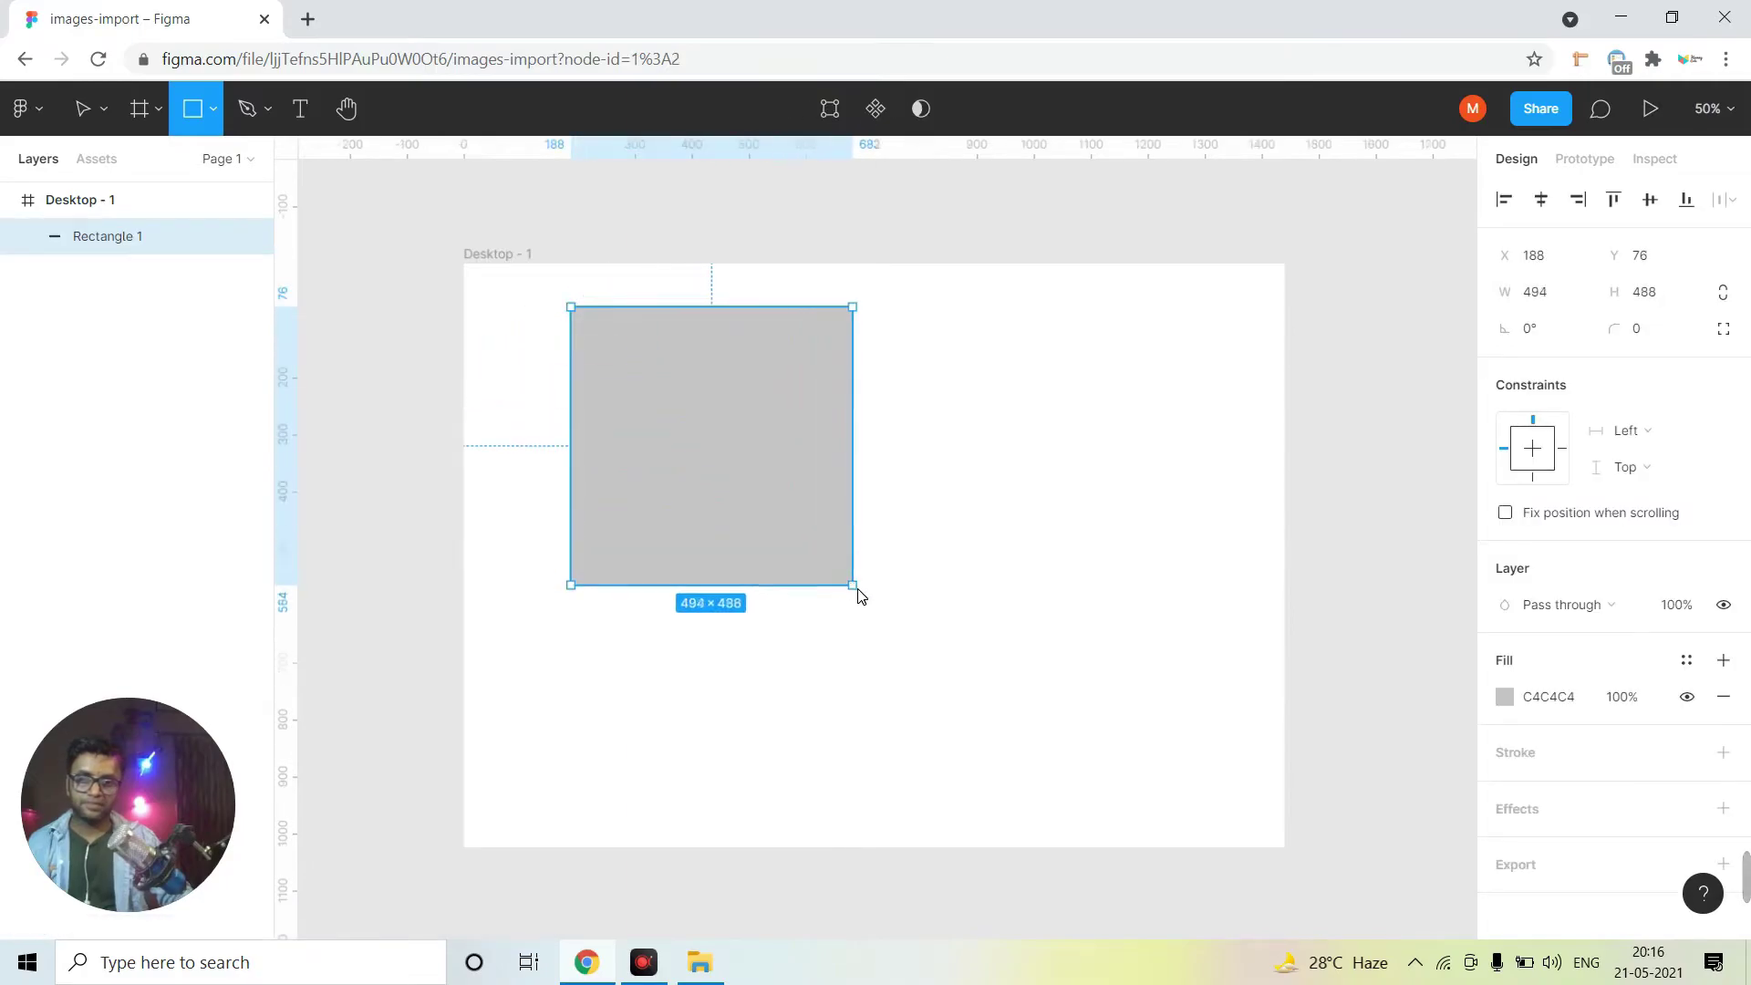
{"action": "left_click", "coordinate": [832, 500]}
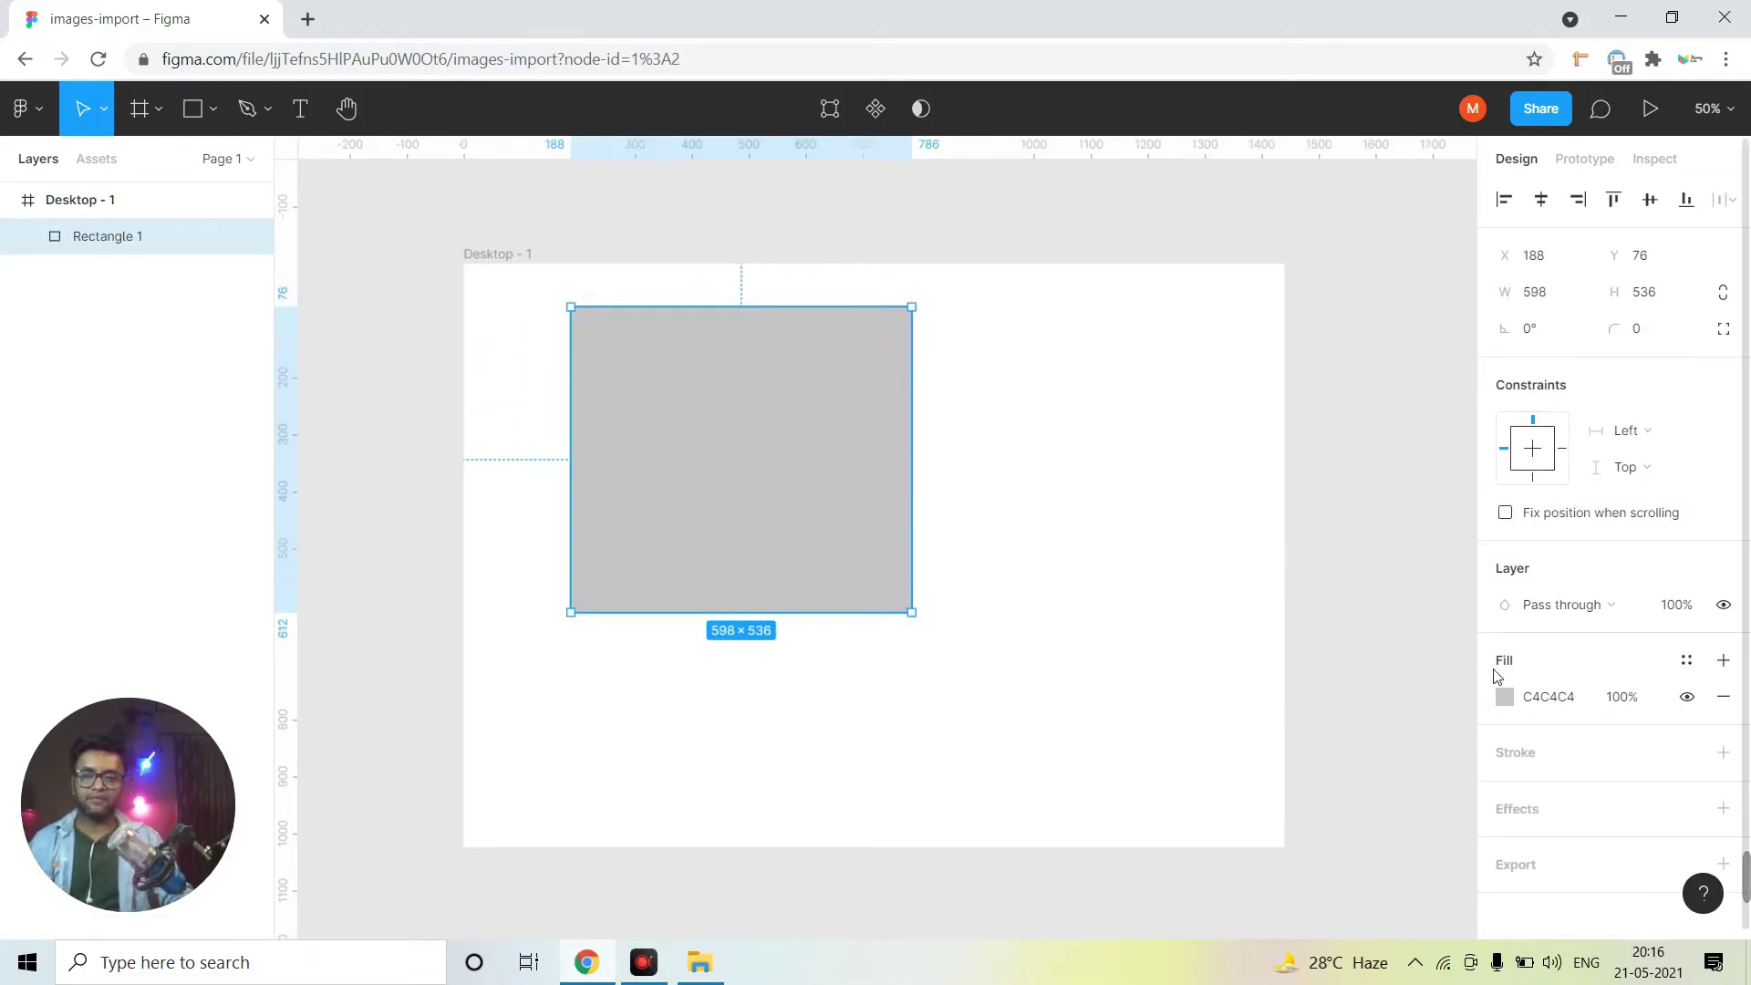
Change the rectangle's fill from Solid to an Image fill using the dense forest photo
{"action": "left_click", "coordinate": [1505, 698]}
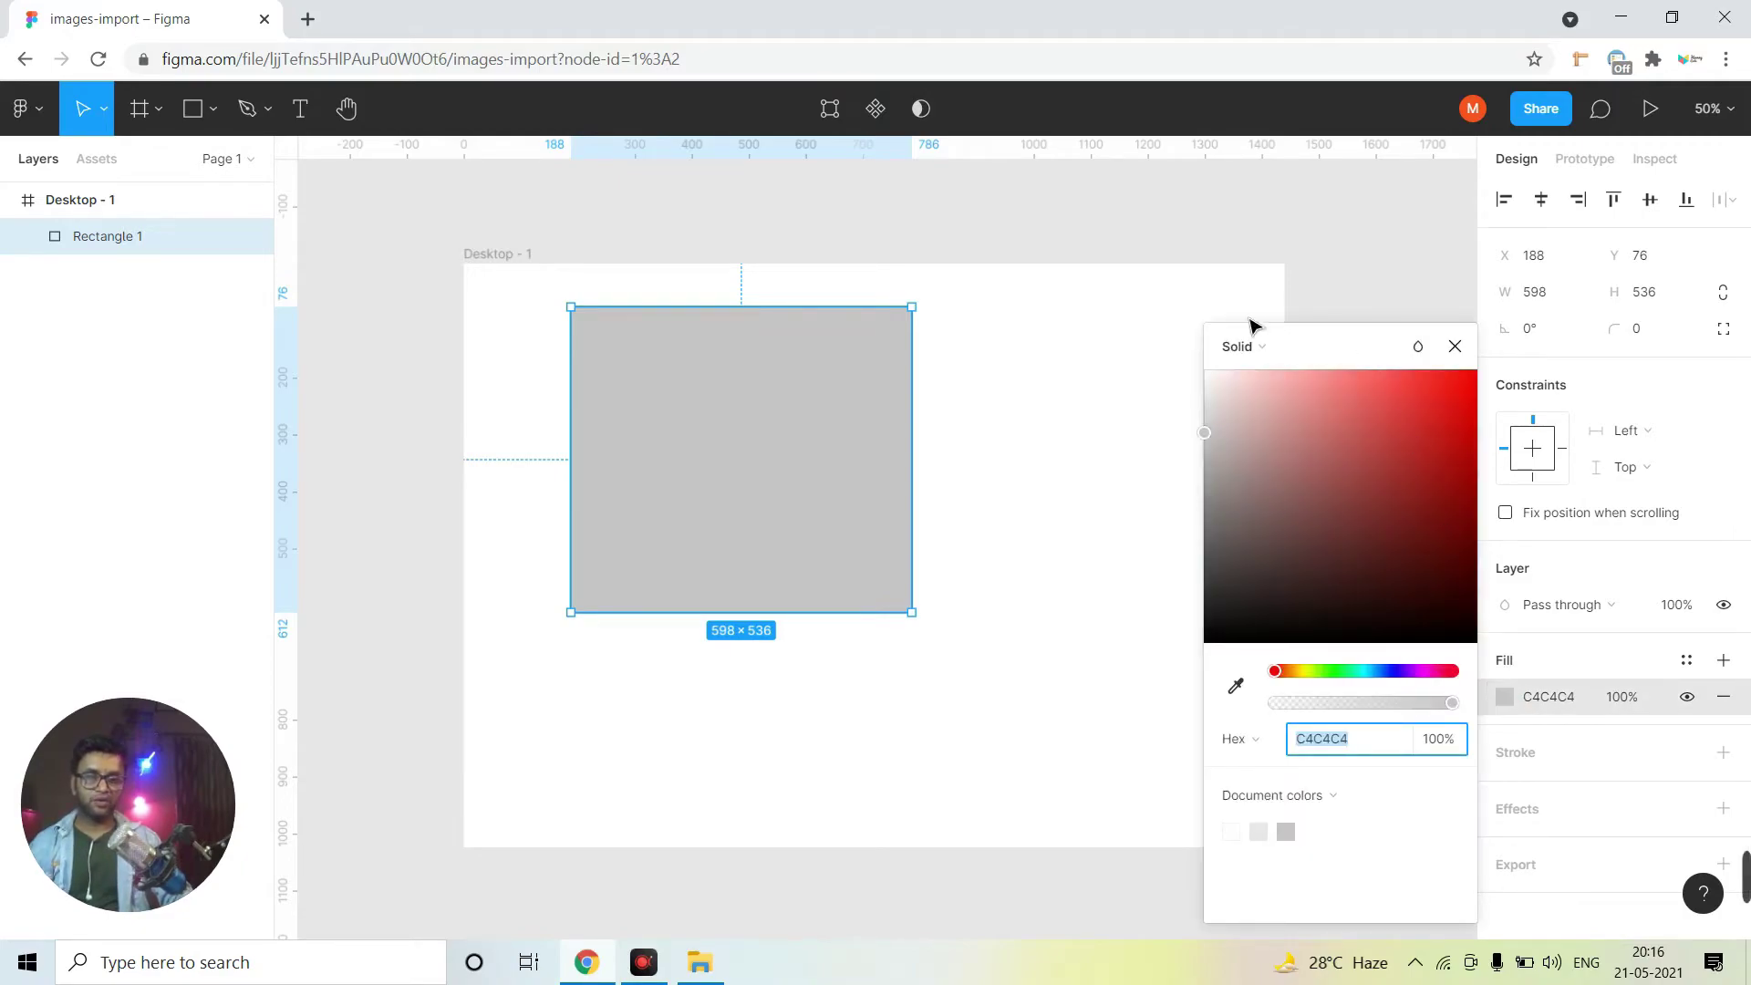
{"action": "left_click", "coordinate": [1260, 352]}
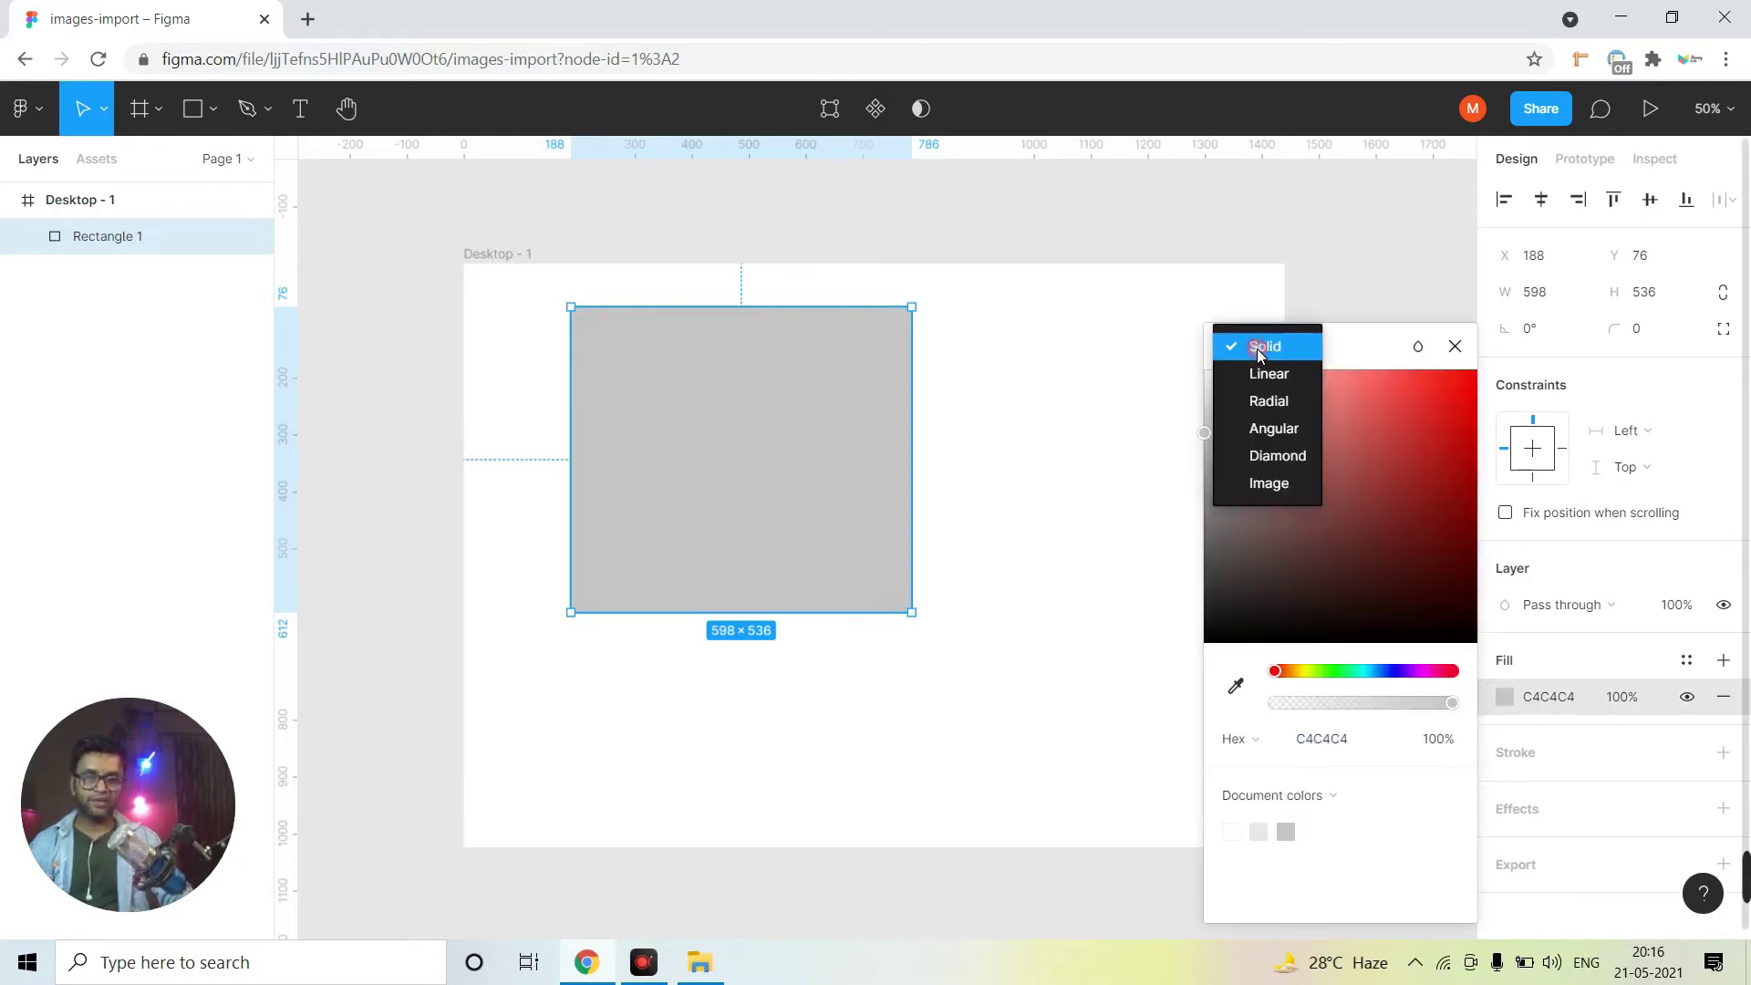
{"action": "left_click", "coordinate": [1281, 490]}
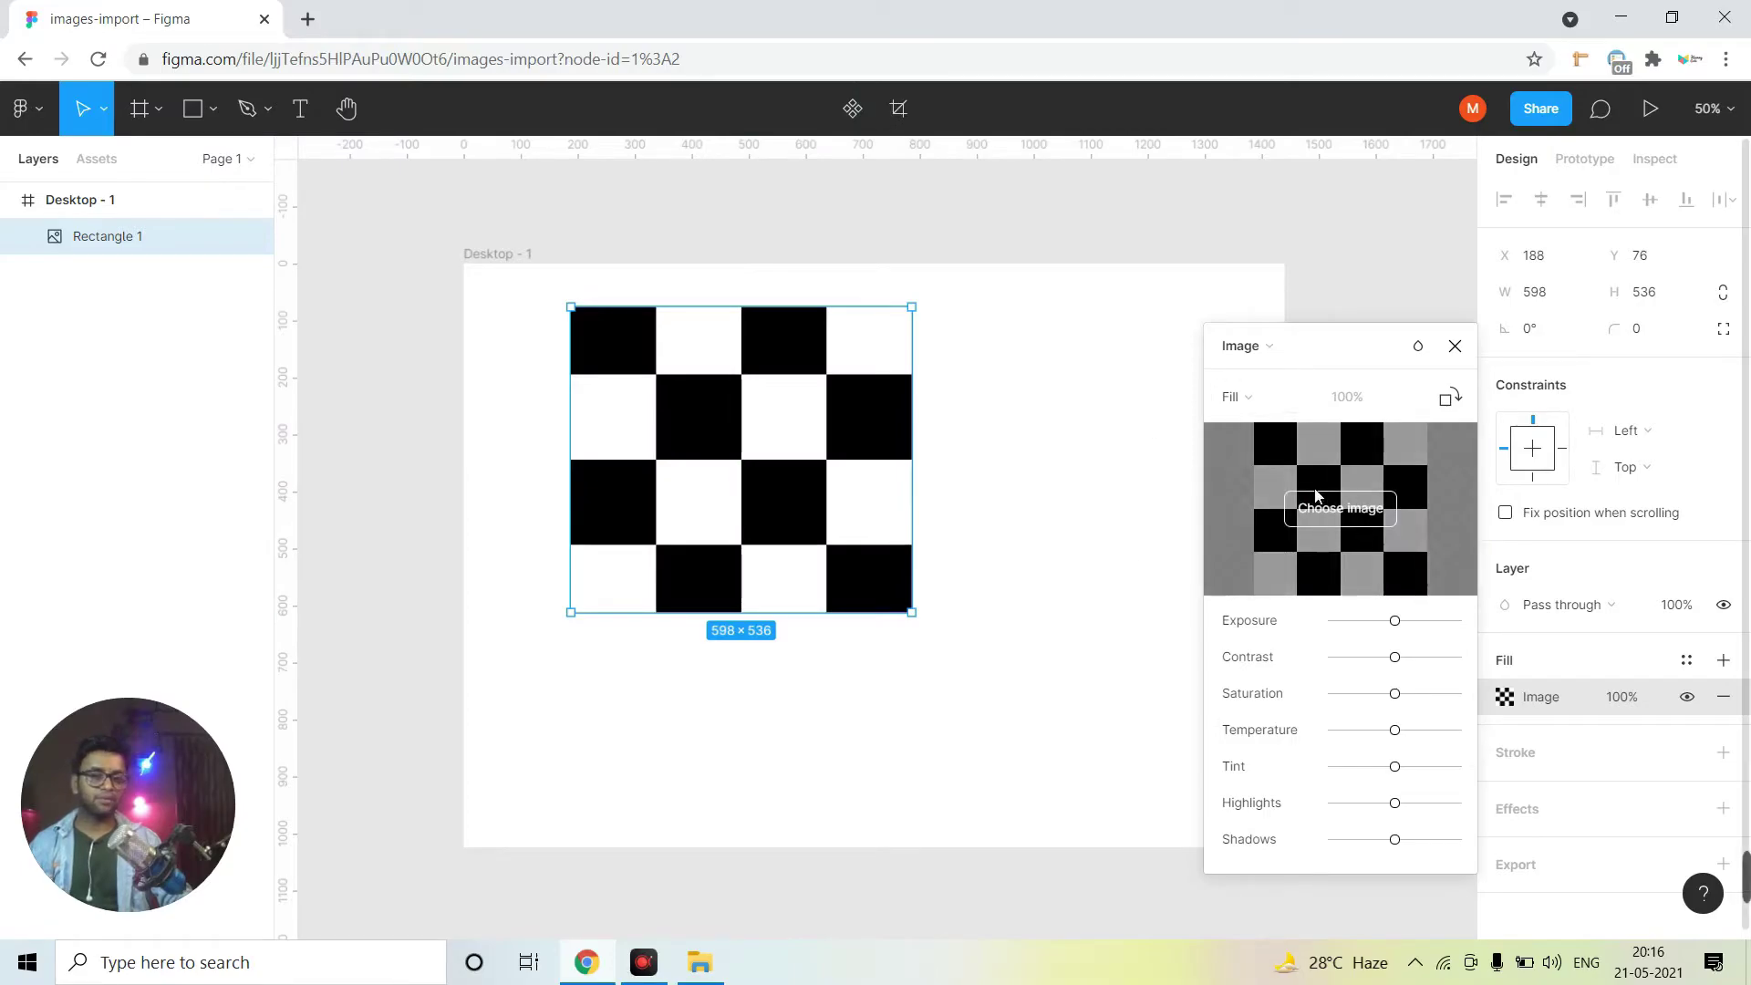
{"action": "left_click", "coordinate": [1340, 511]}
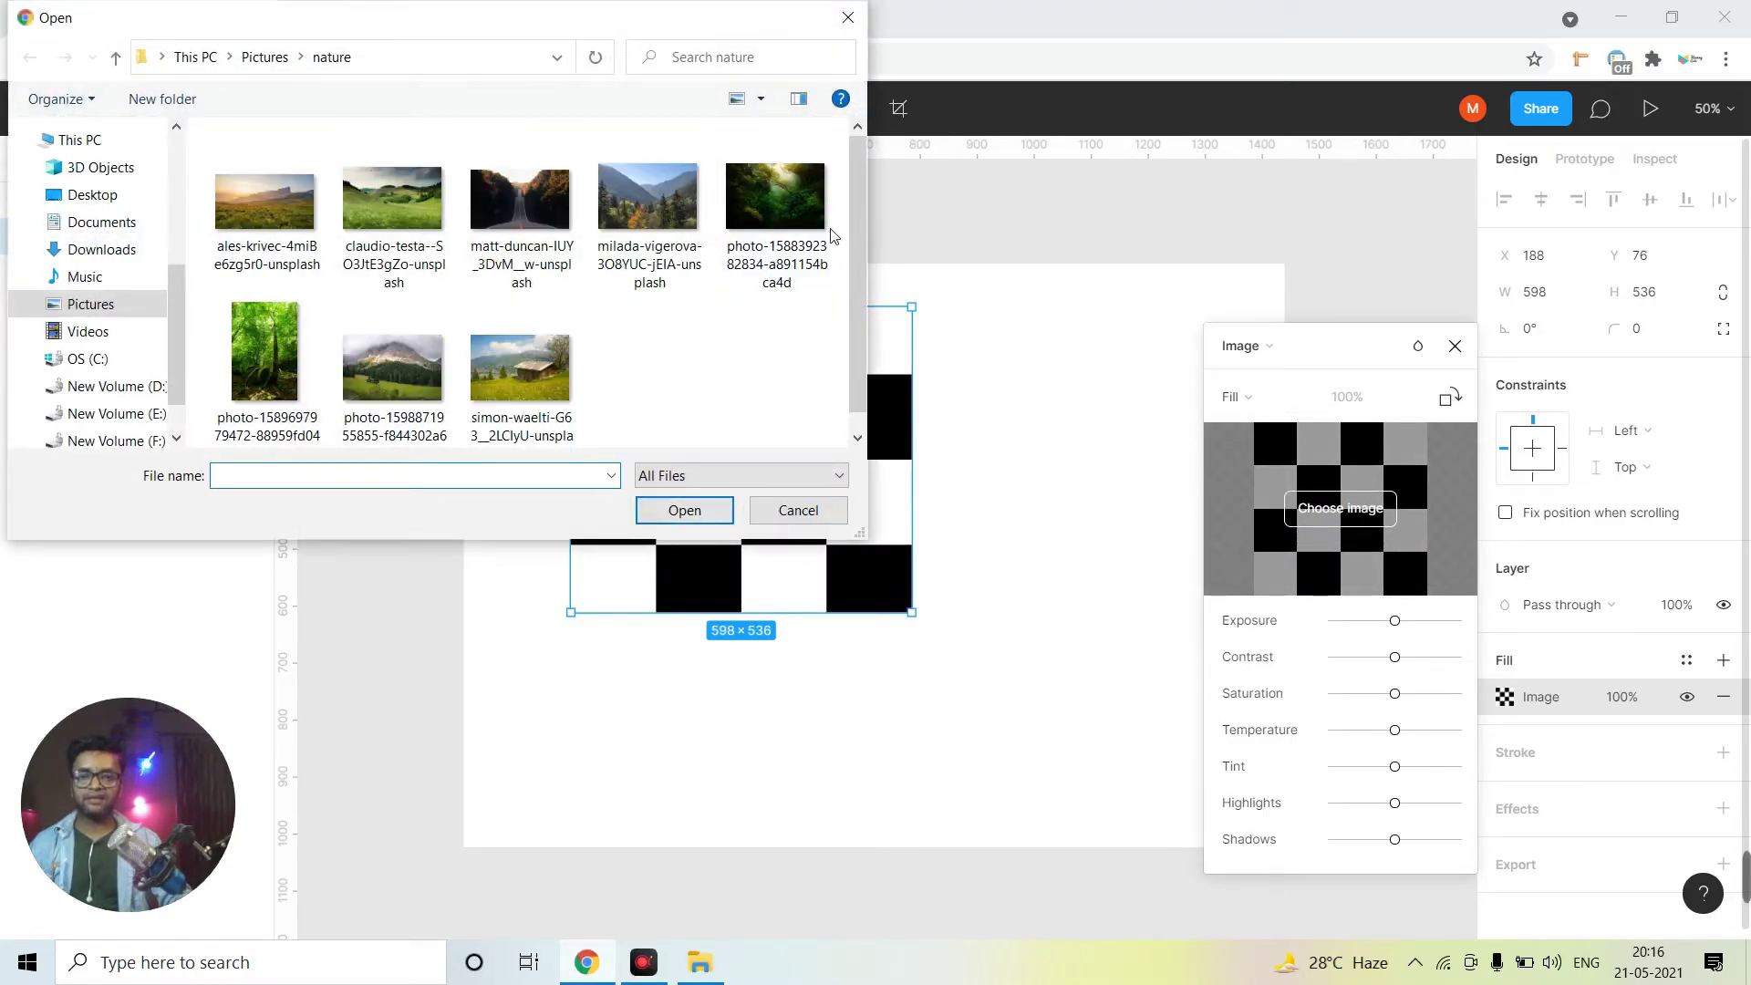
{"action": "double_click", "coordinate": [803, 205]}
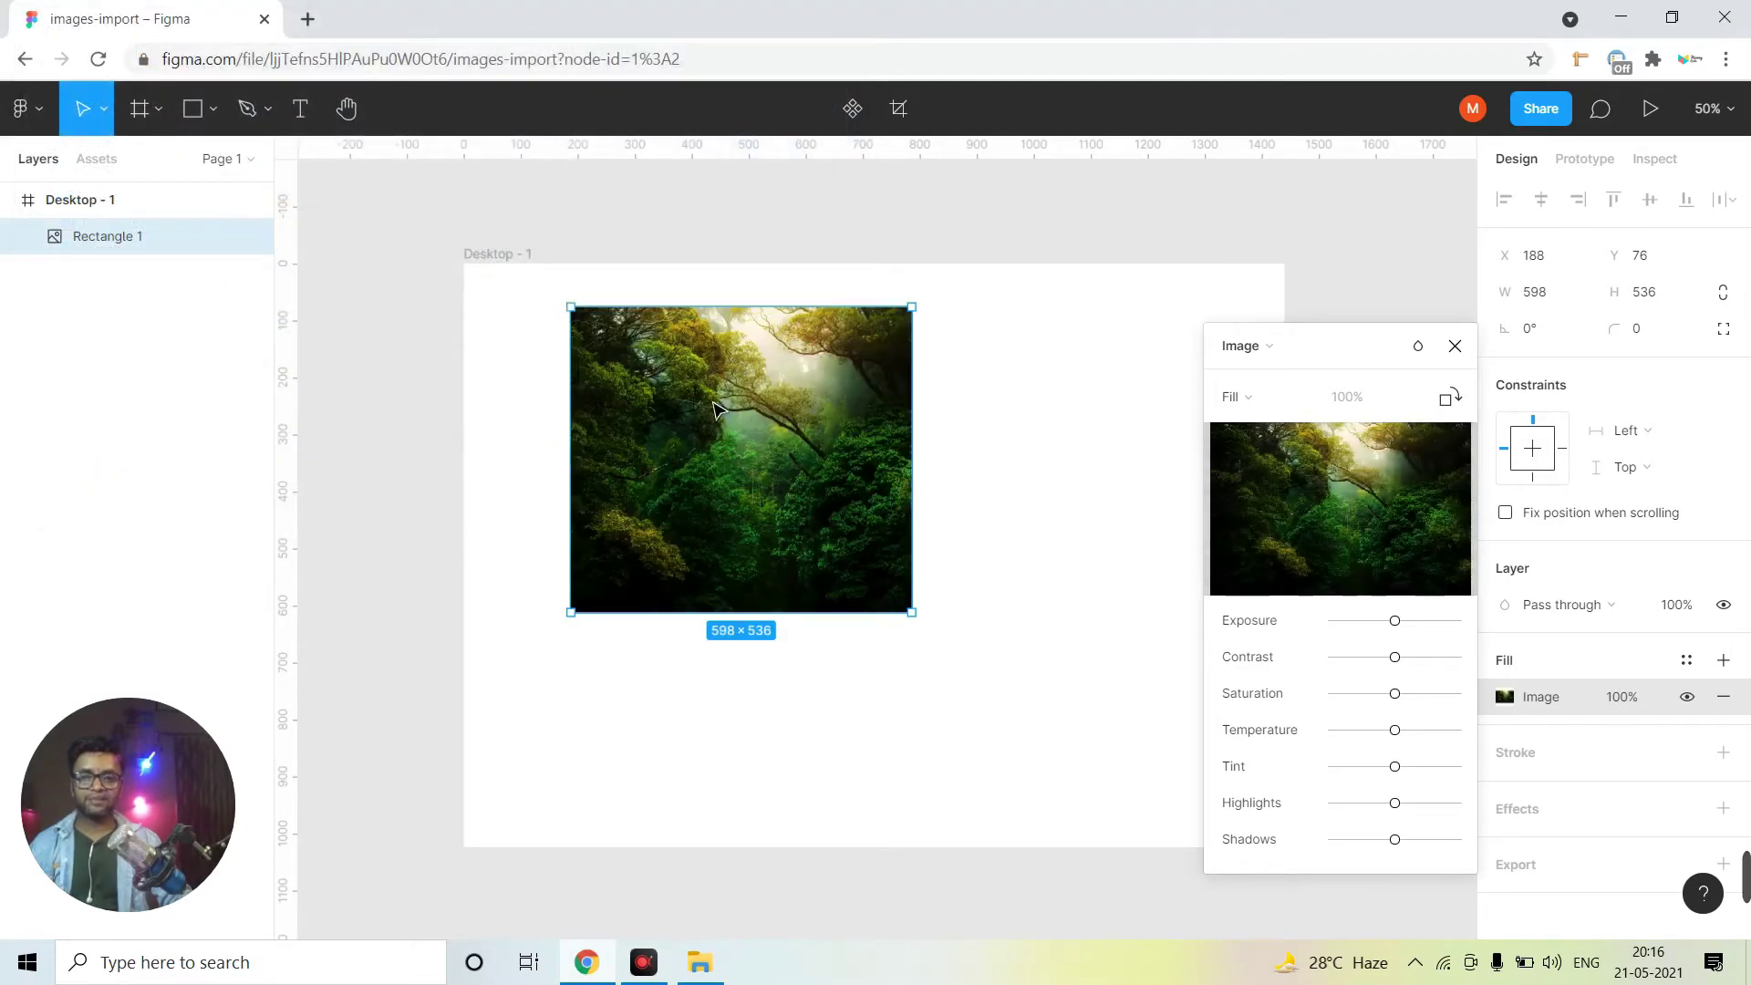
{"action": "left_click", "coordinate": [1248, 345]}
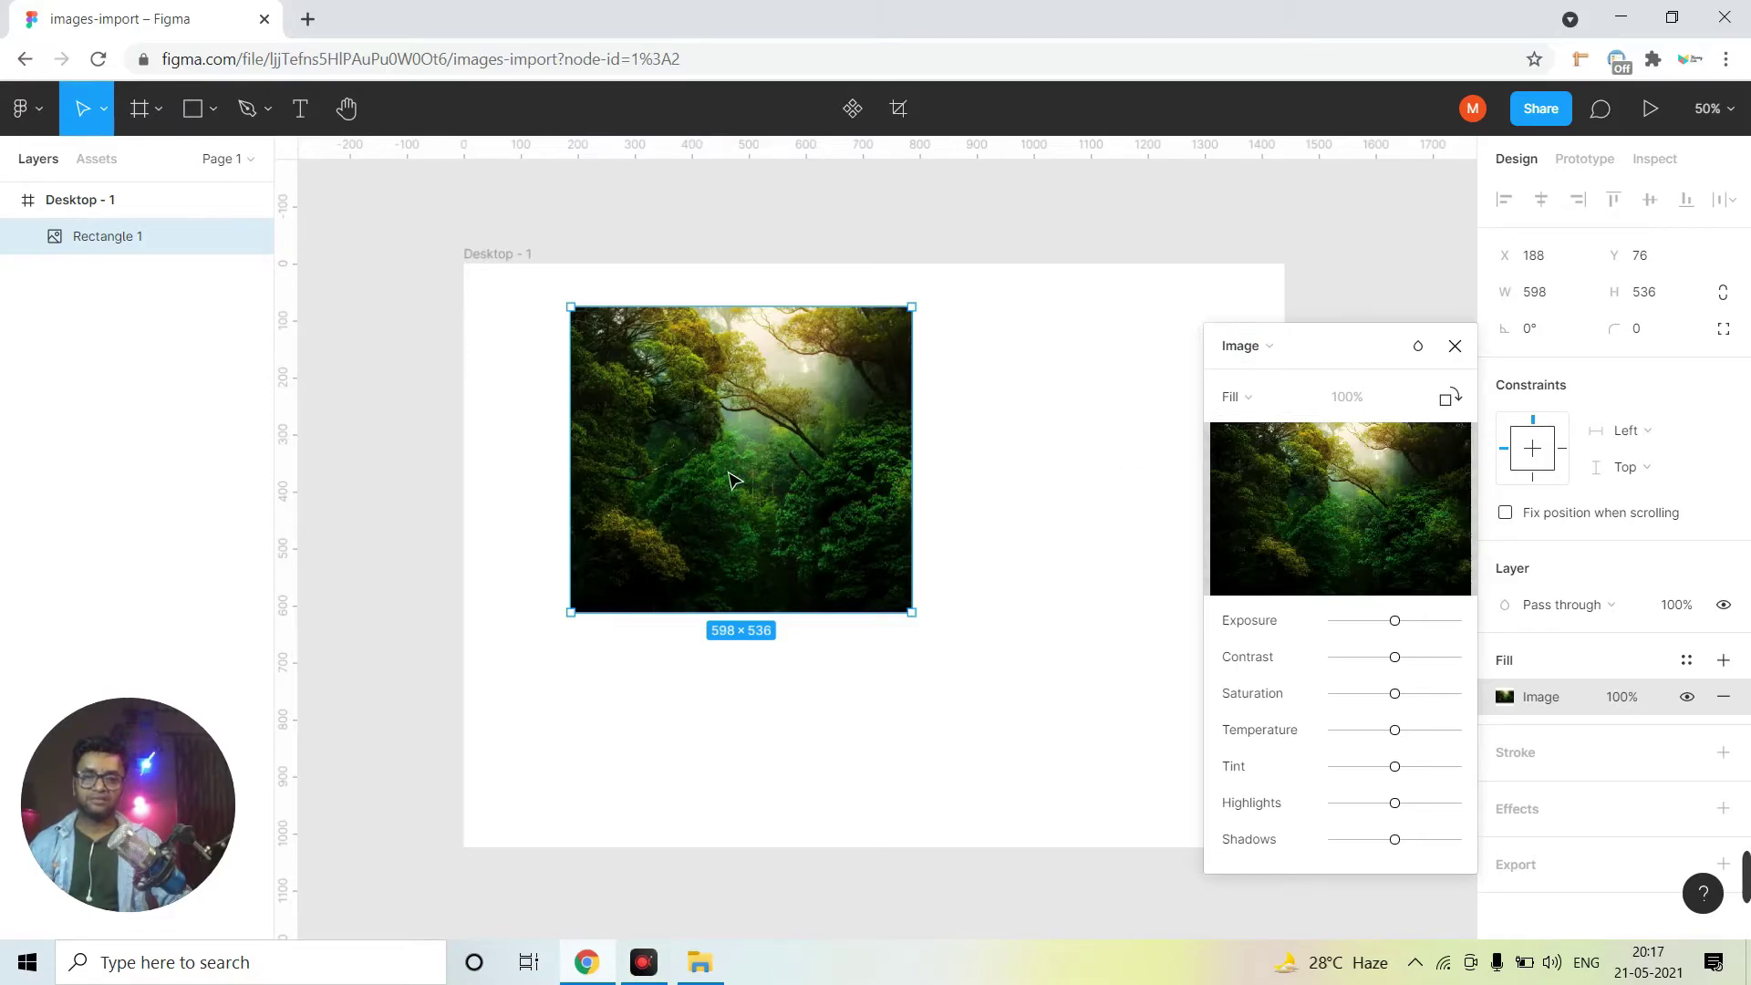
{"action": "left_click", "coordinate": [1233, 398]}
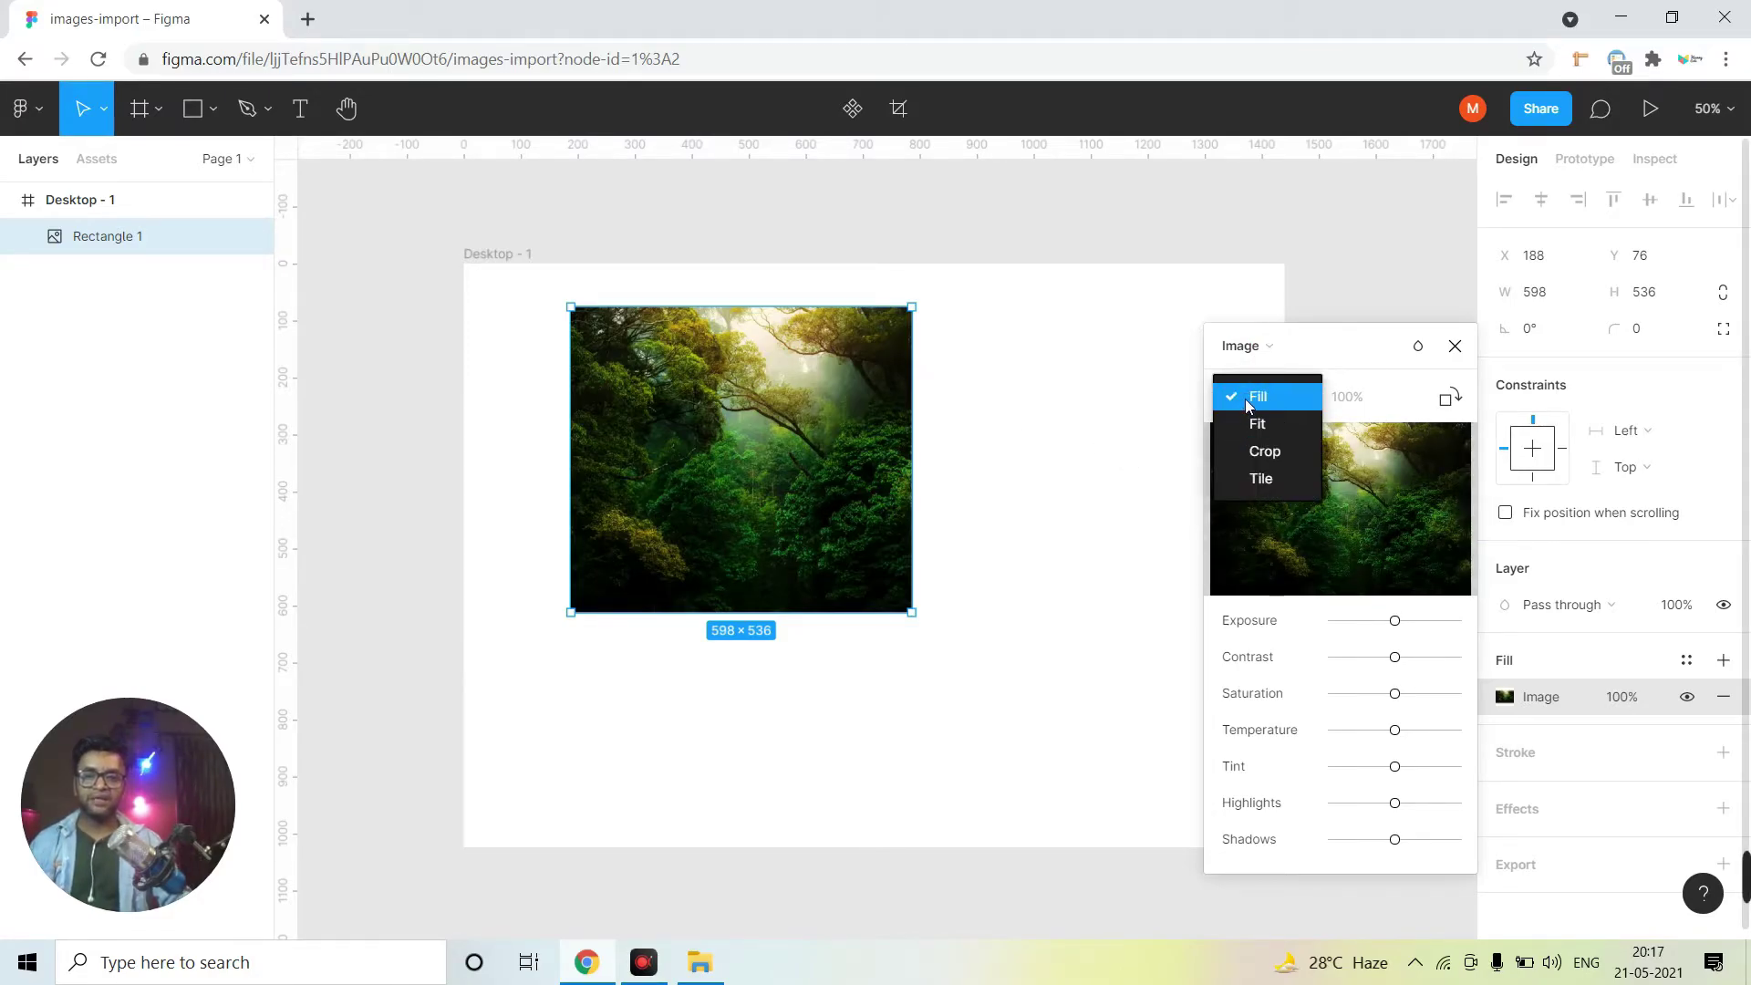
Set the forest fill to Fit, then crop it down to a 256×178 slice
{"action": "left_click", "coordinate": [1256, 424]}
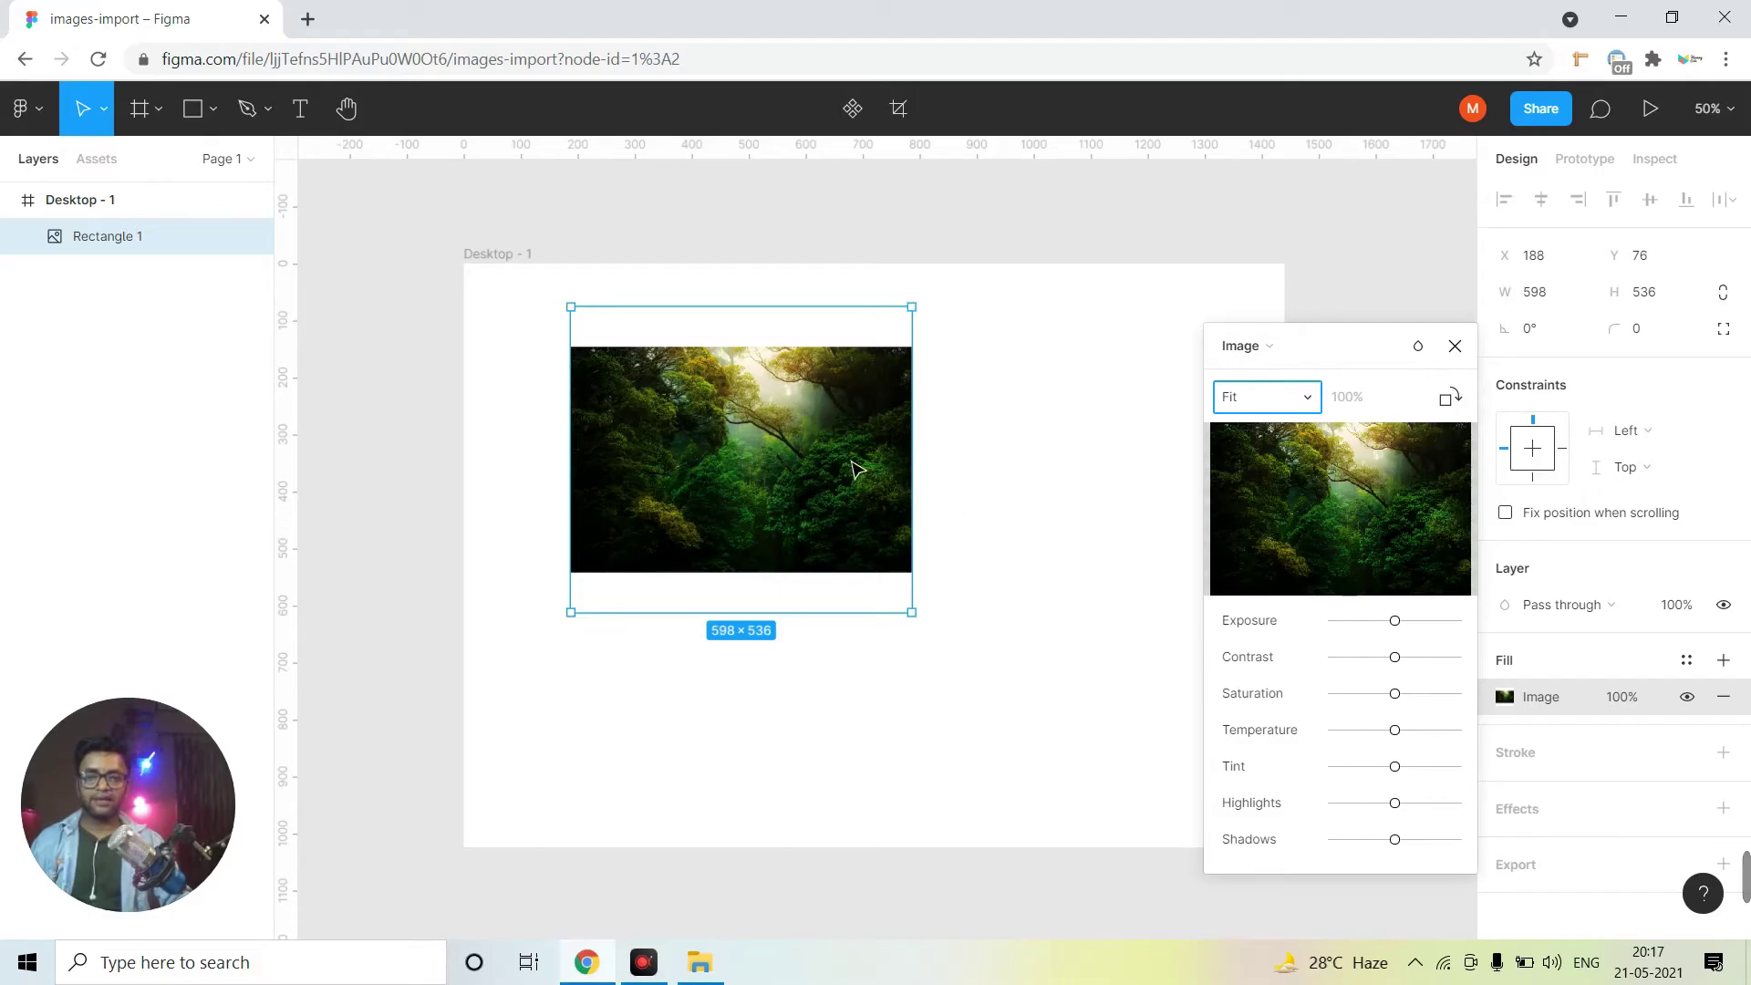
{"action": "left_click", "coordinate": [1231, 396]}
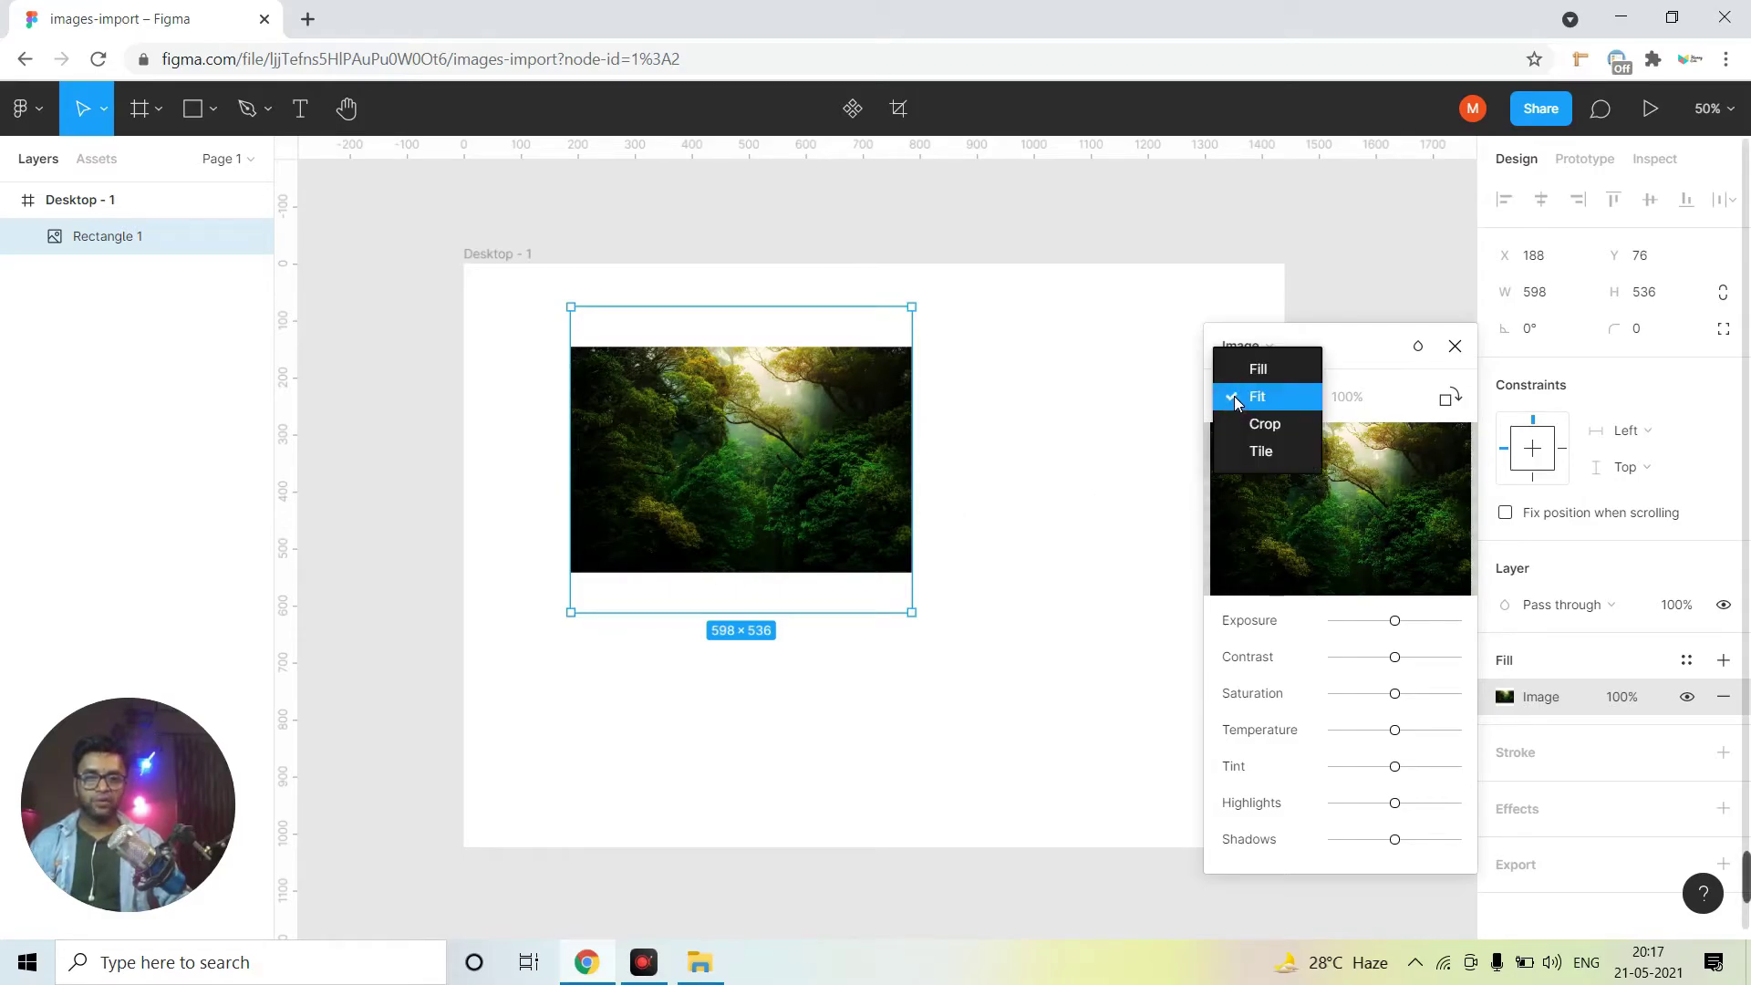
{"action": "left_click", "coordinate": [1257, 424]}
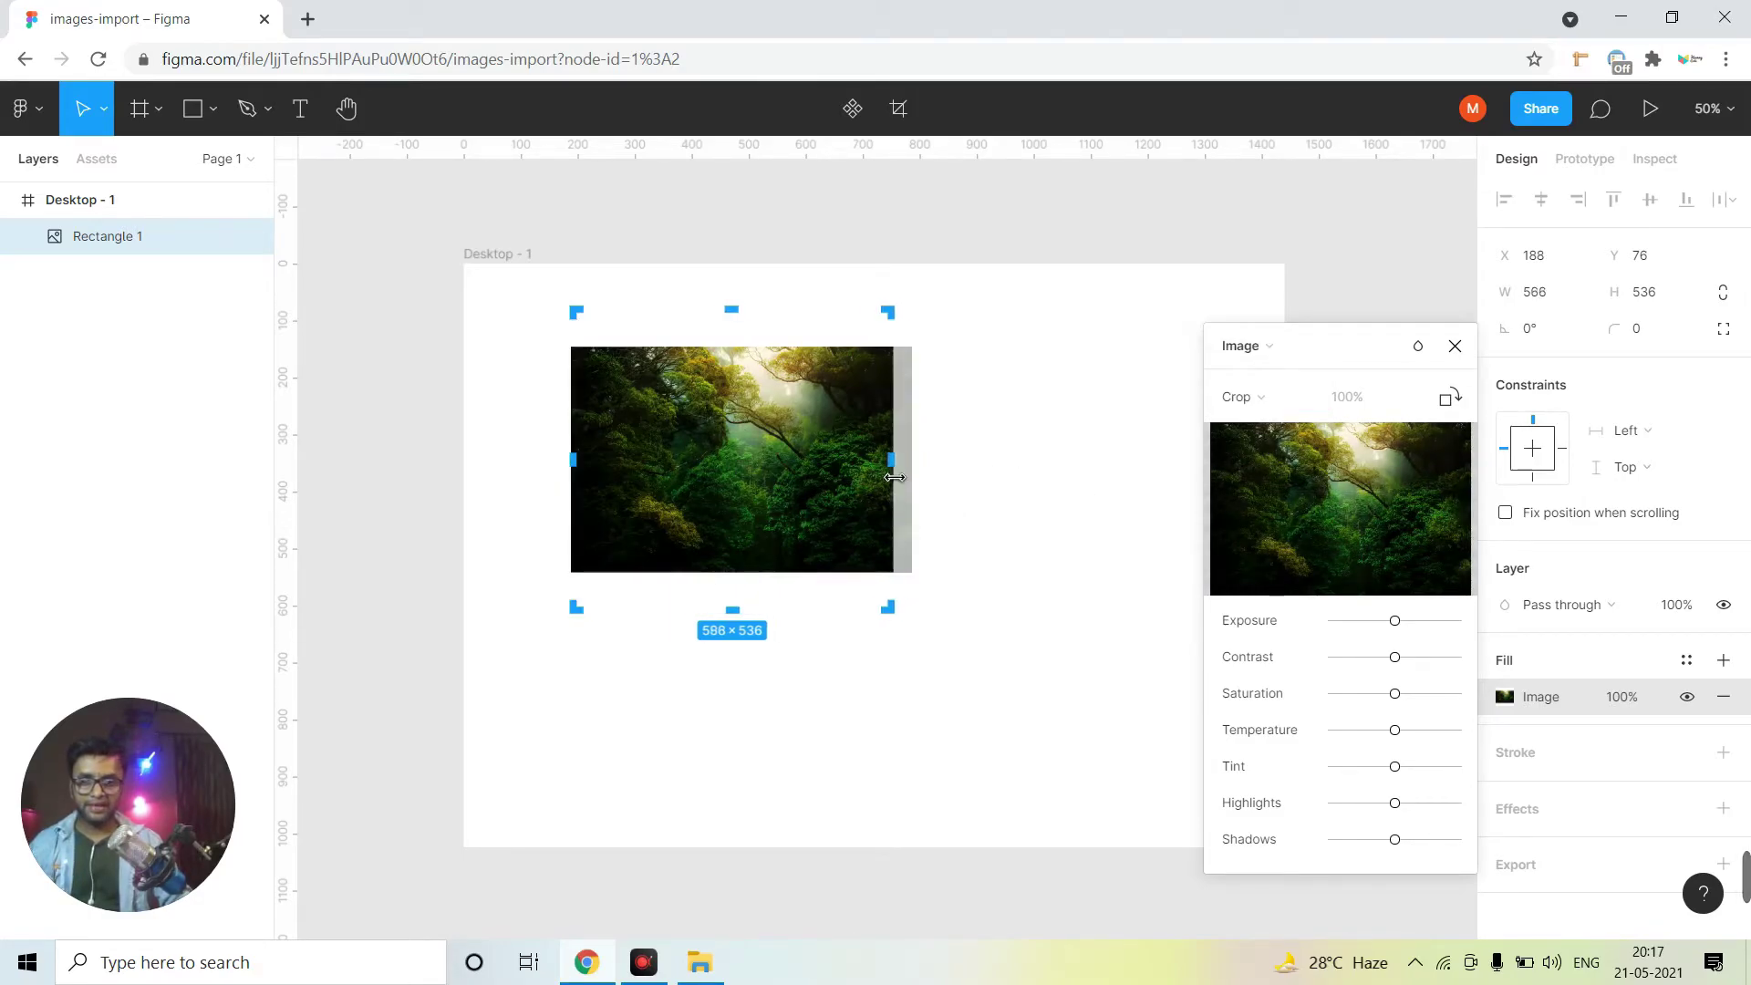
{"action": "left_click_drag", "start_coordinate": [923, 467], "coordinate": [848, 467]}
{"action": "left_click_drag", "start_coordinate": [720, 330], "coordinate": [720, 408]}
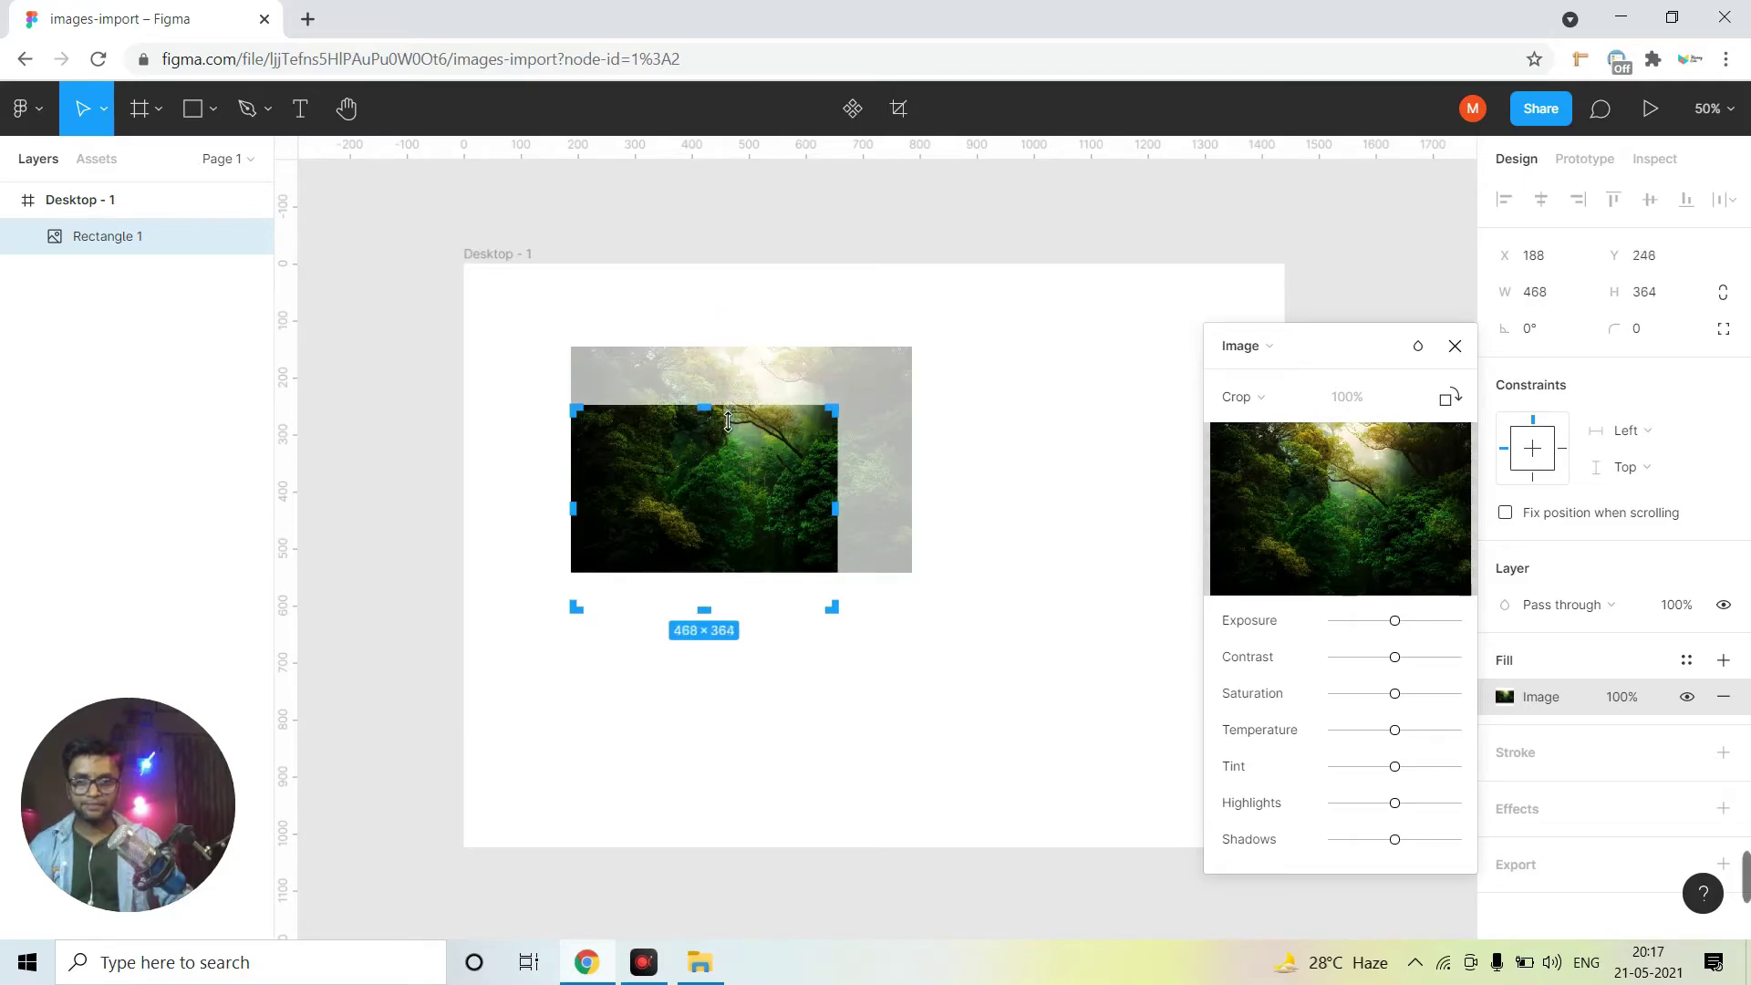
{"action": "left_click_drag", "start_coordinate": [575, 529], "coordinate": [600, 529]}
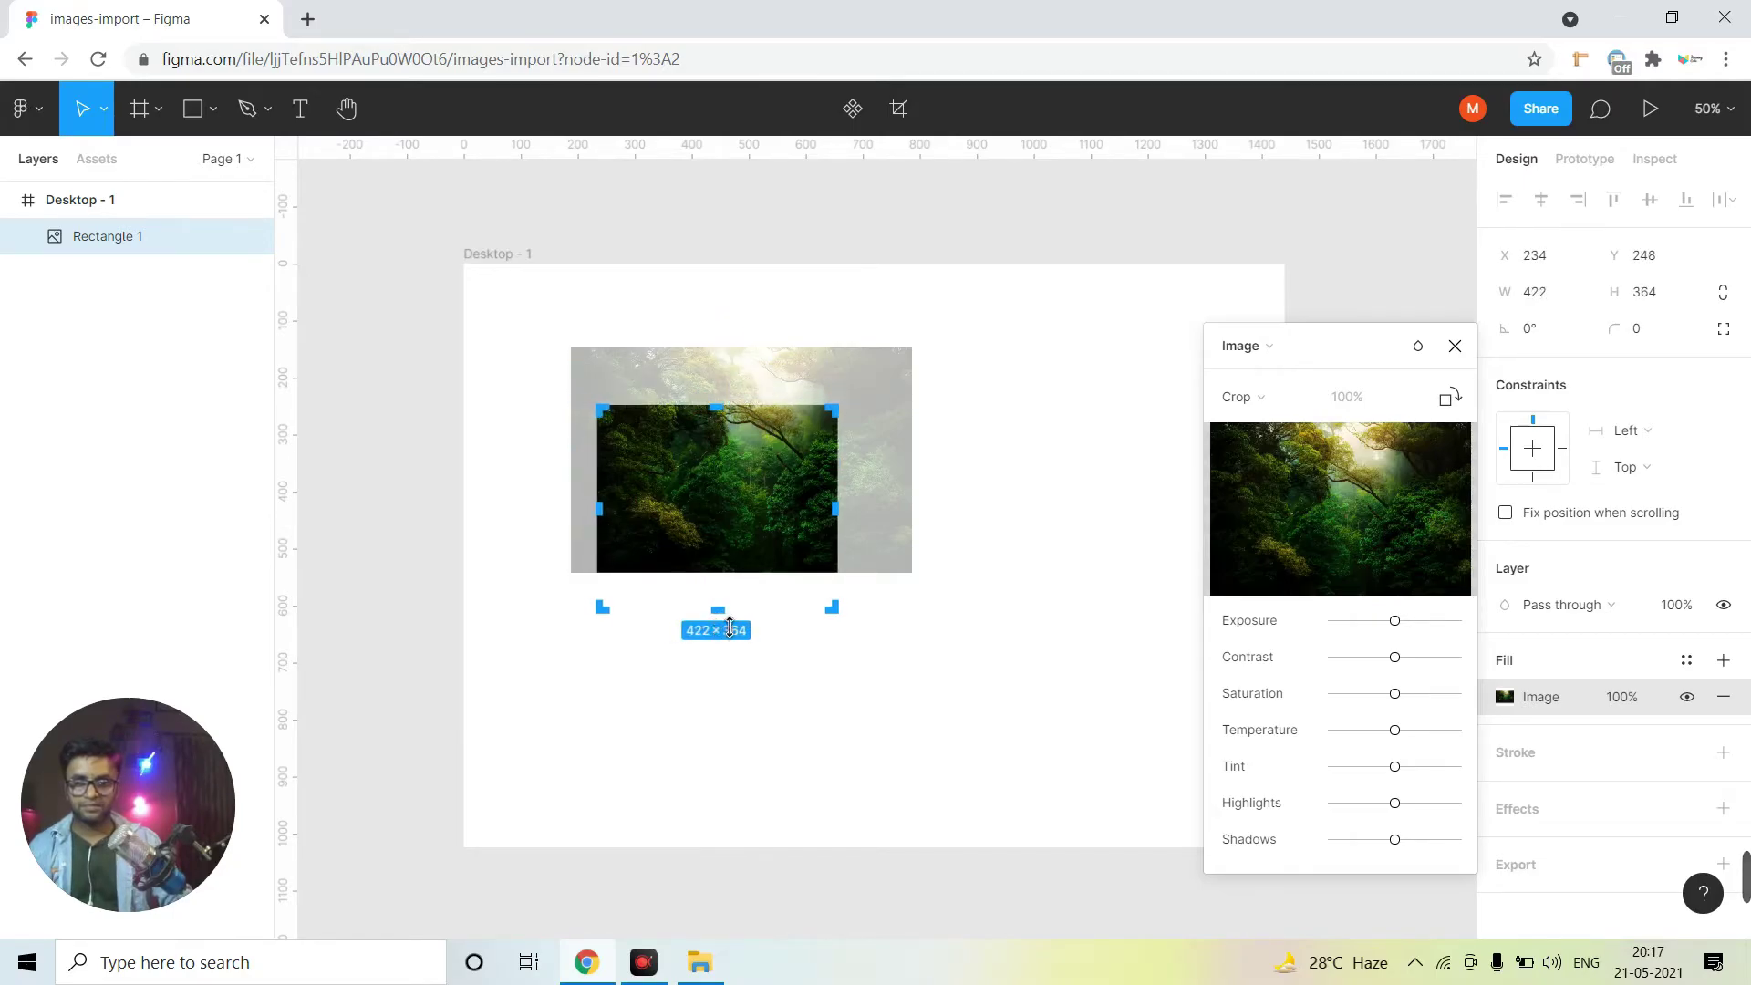
{"action": "left_click_drag", "start_coordinate": [729, 626], "coordinate": [720, 519]}
{"action": "left_click_drag", "start_coordinate": [837, 493], "coordinate": [760, 493]}
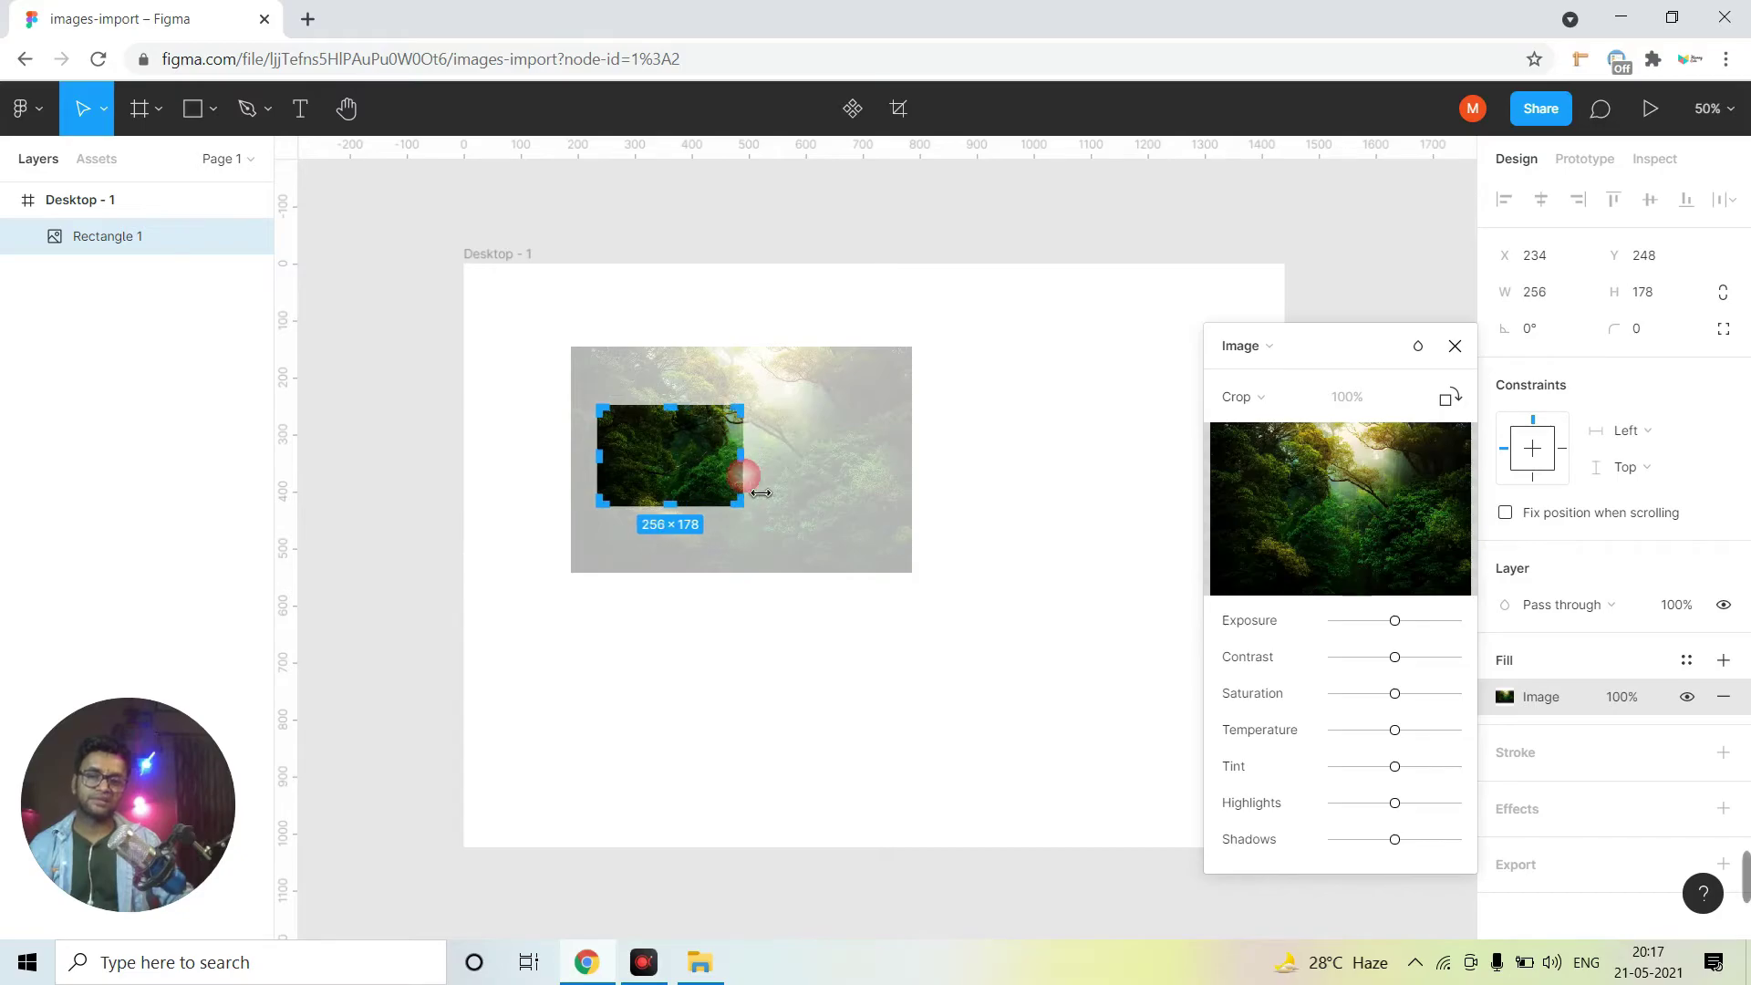
{"action": "key", "text": "Return"}
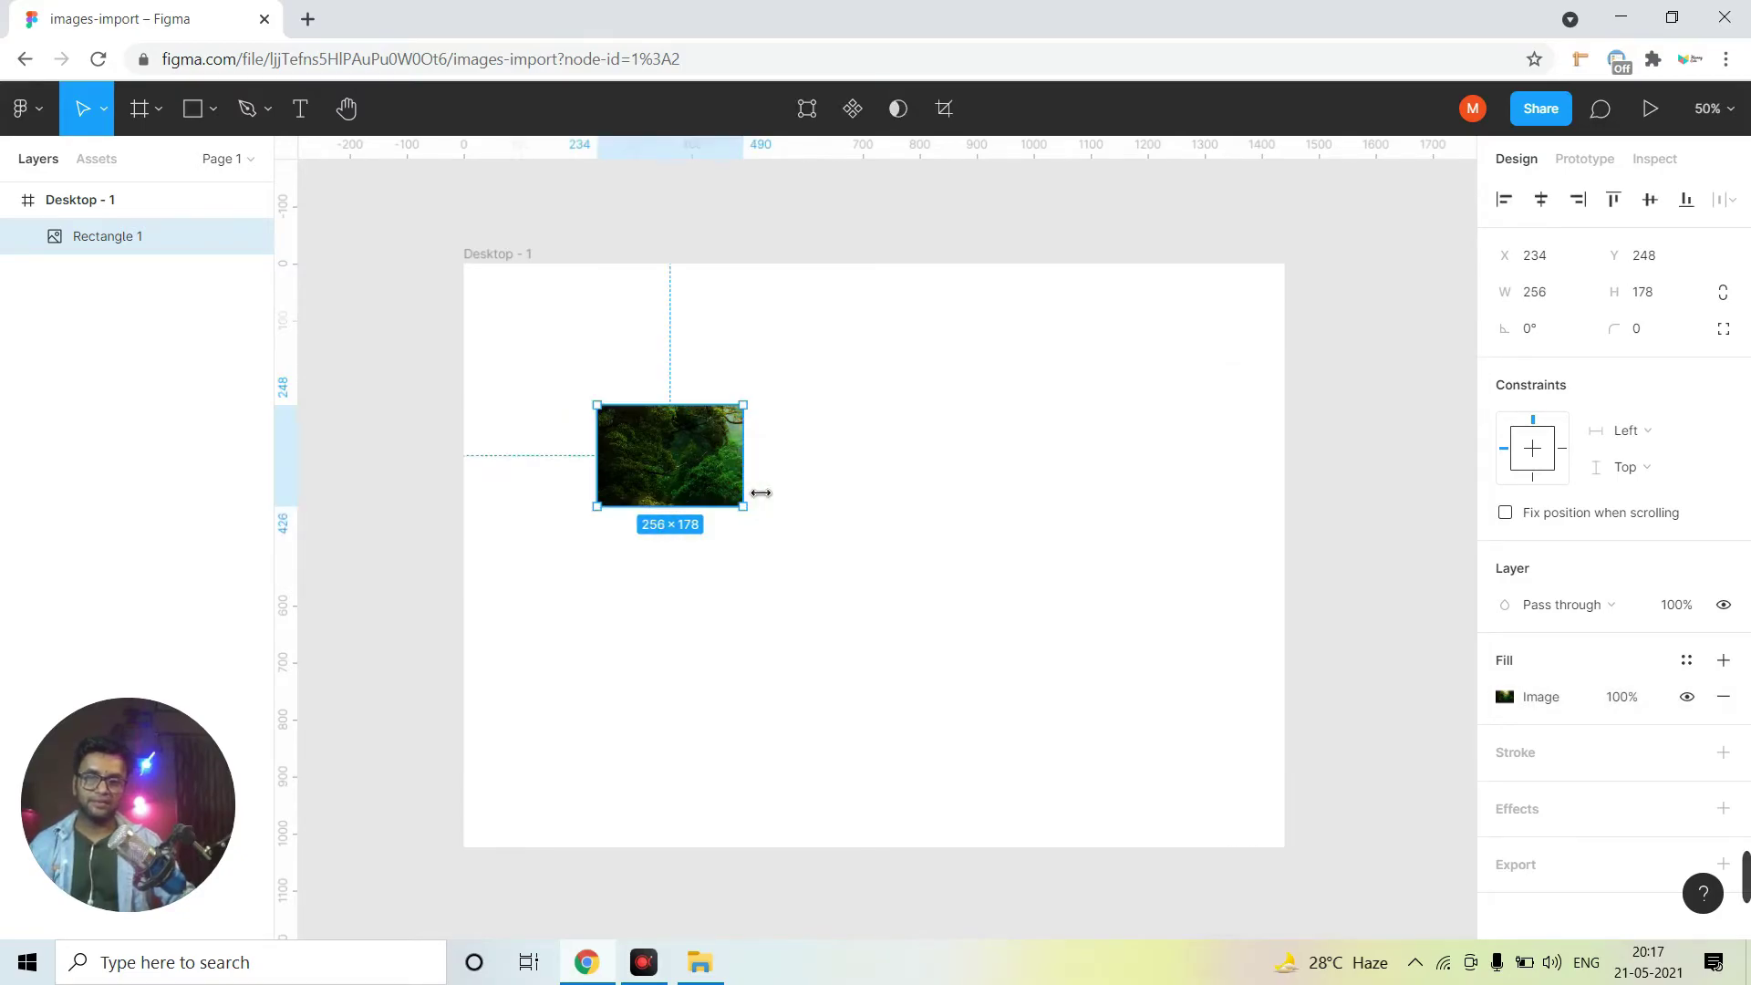
Move the cropped forest image toward the frame's top-left
{"action": "left_click", "coordinate": [868, 556]}
{"action": "mouse_move", "coordinate": [733, 481]}
{"action": "left_mouse_down"}
{"action": "mouse_move", "coordinate": [714, 531]}
{"action": "mouse_move", "coordinate": [630, 412]}
{"action": "left_mouse_up"}
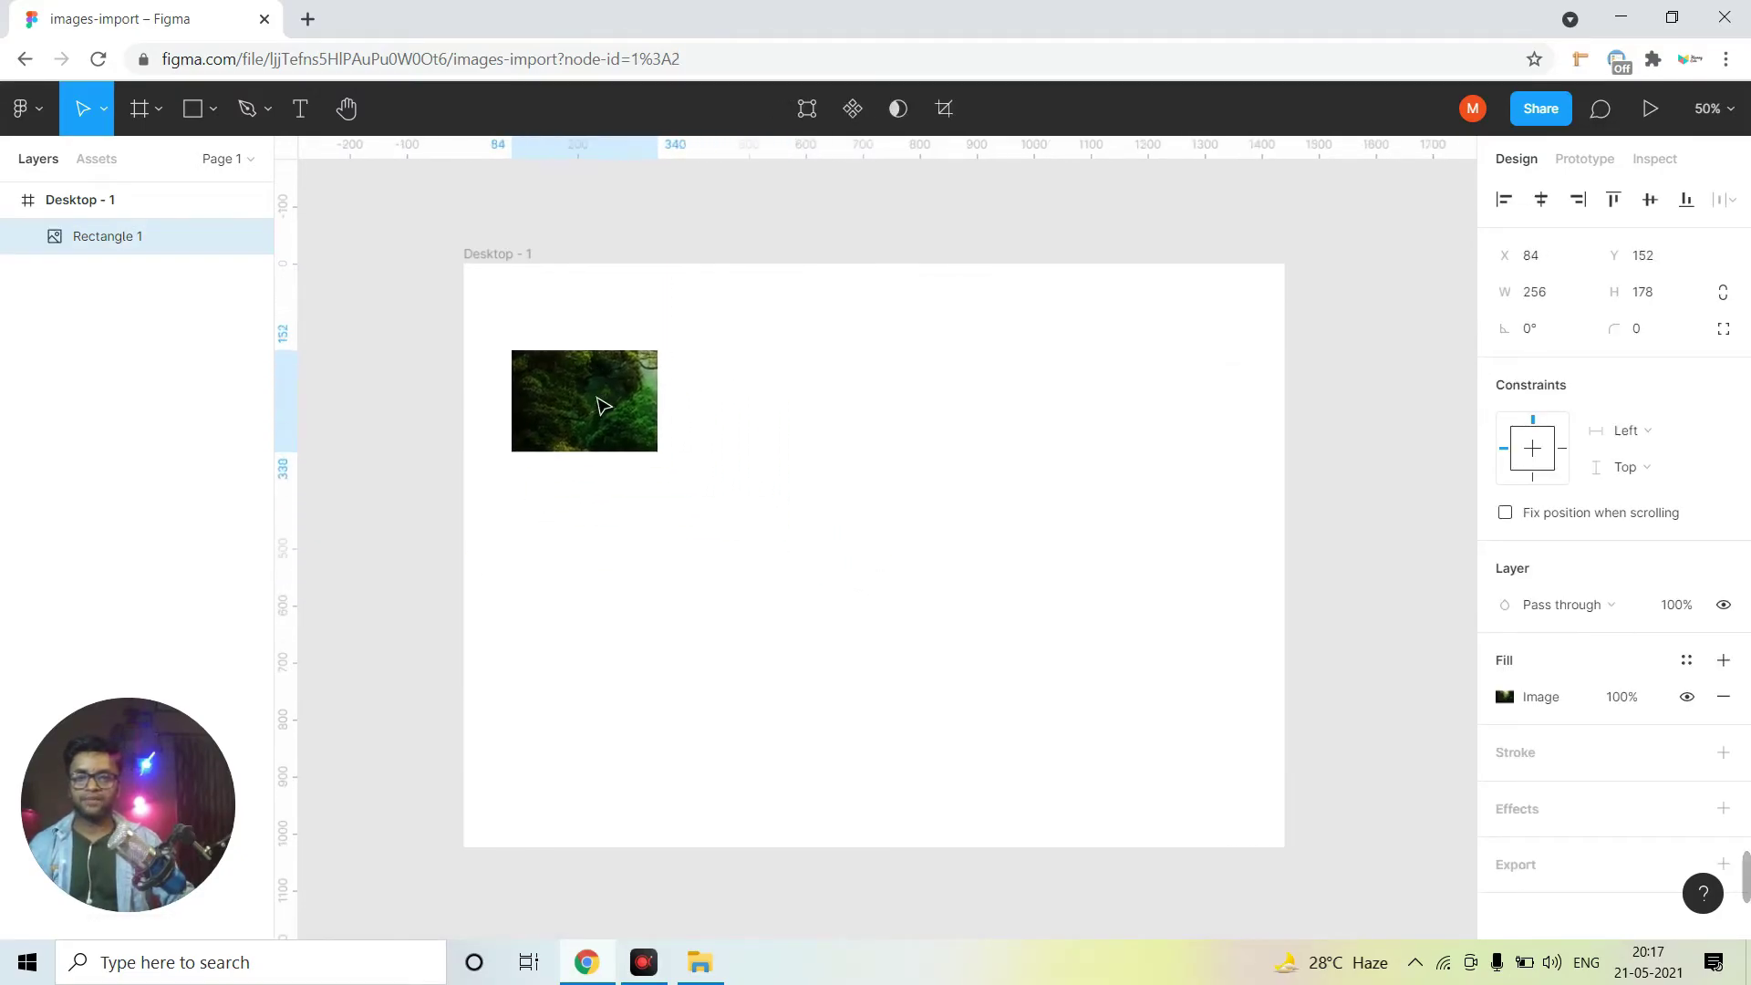
{"action": "left_click", "coordinate": [213, 108]}
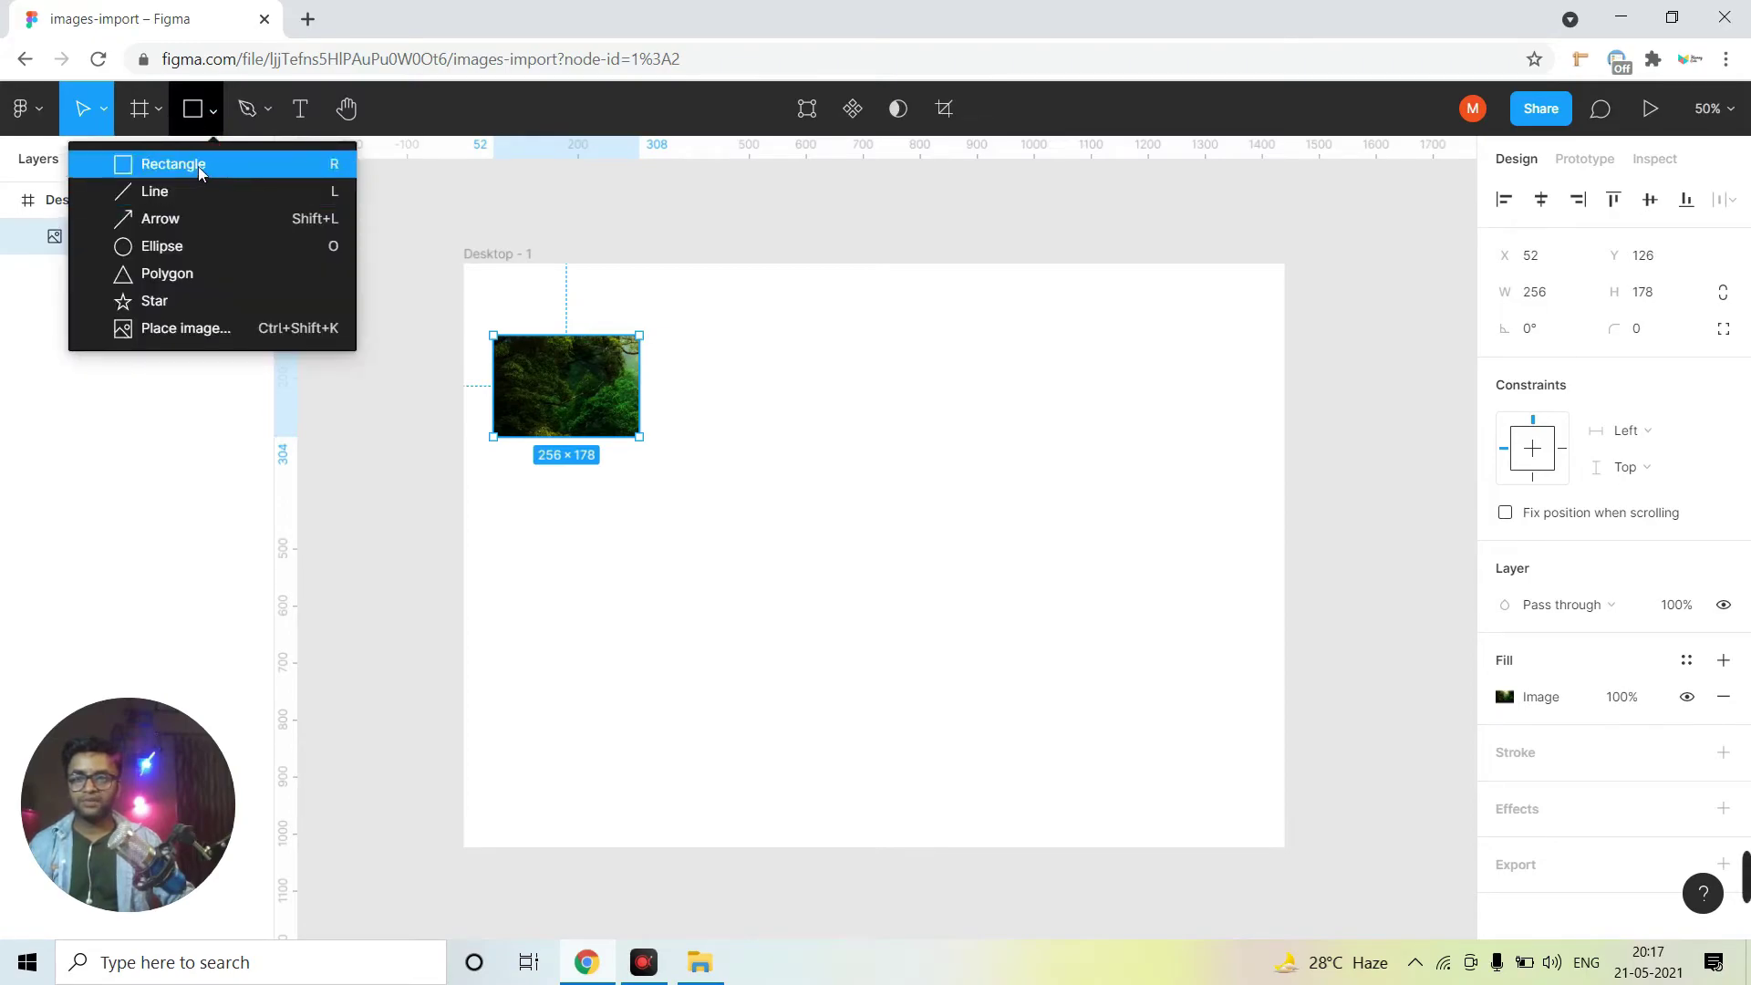
Draw a 596×480 rectangle beside the forest slice and image-fill it with the mountain meadow photo
{"action": "left_click", "coordinate": [208, 164]}
{"action": "left_click_drag", "start_coordinate": [811, 315], "coordinate": [1168, 609]}
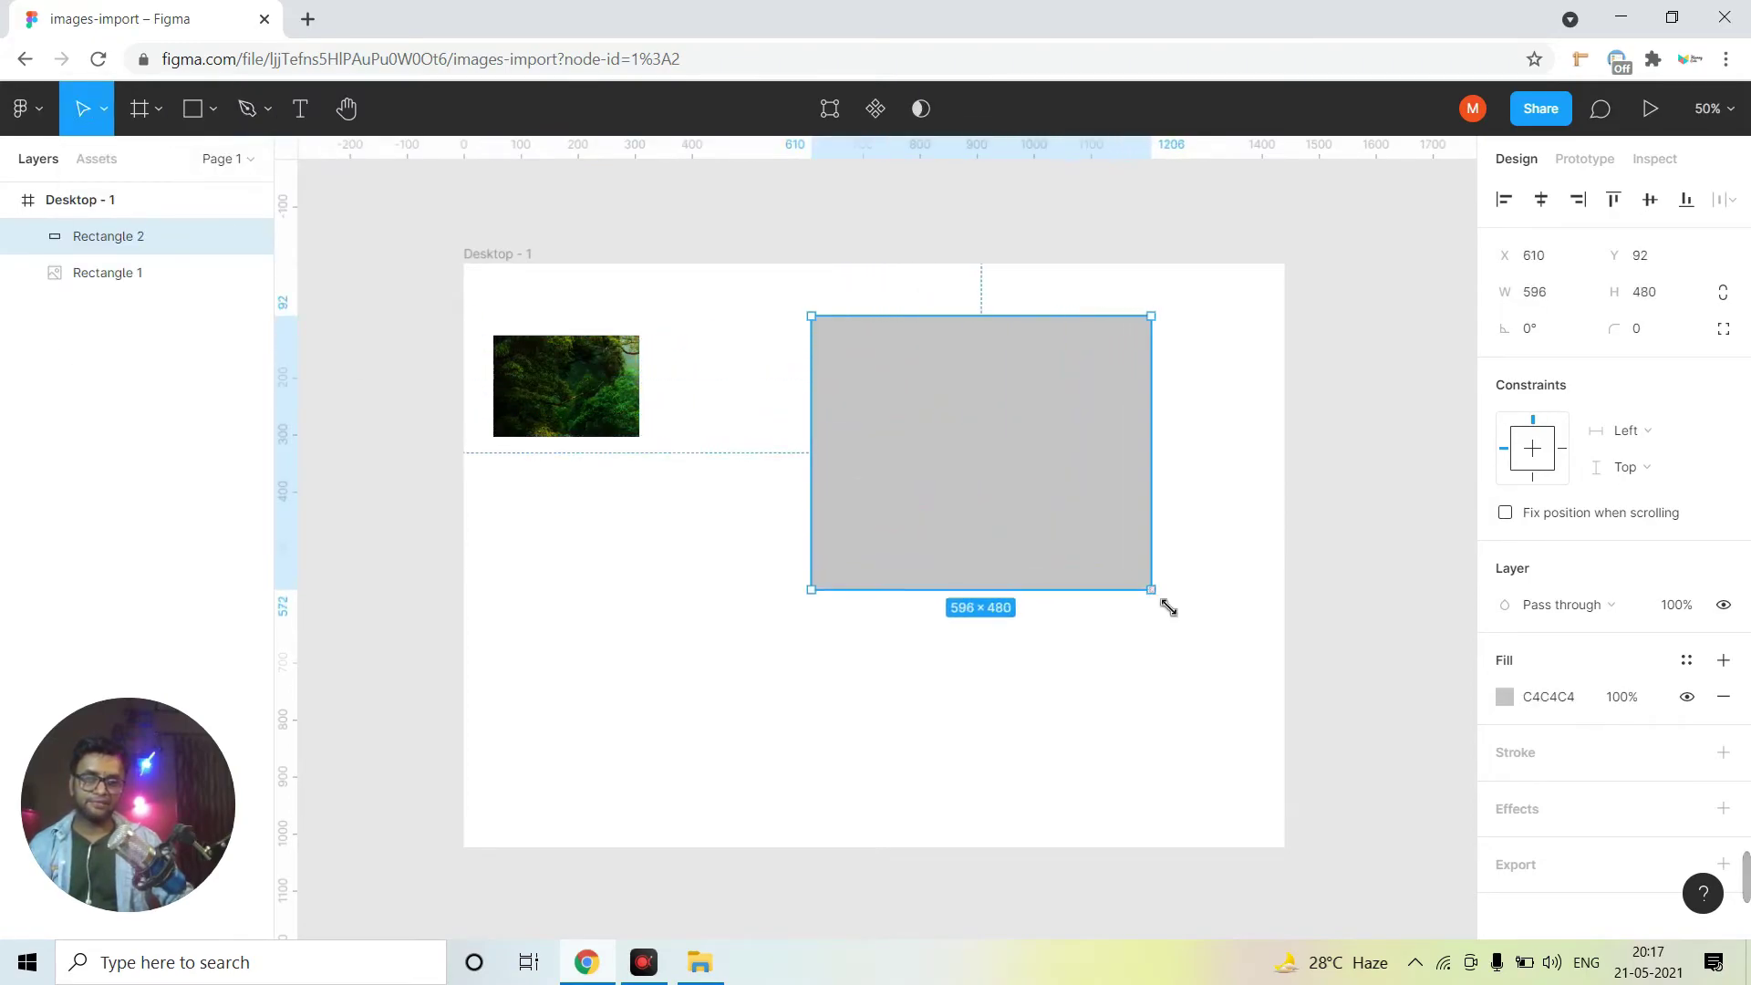
{"action": "left_click", "coordinate": [1509, 705]}
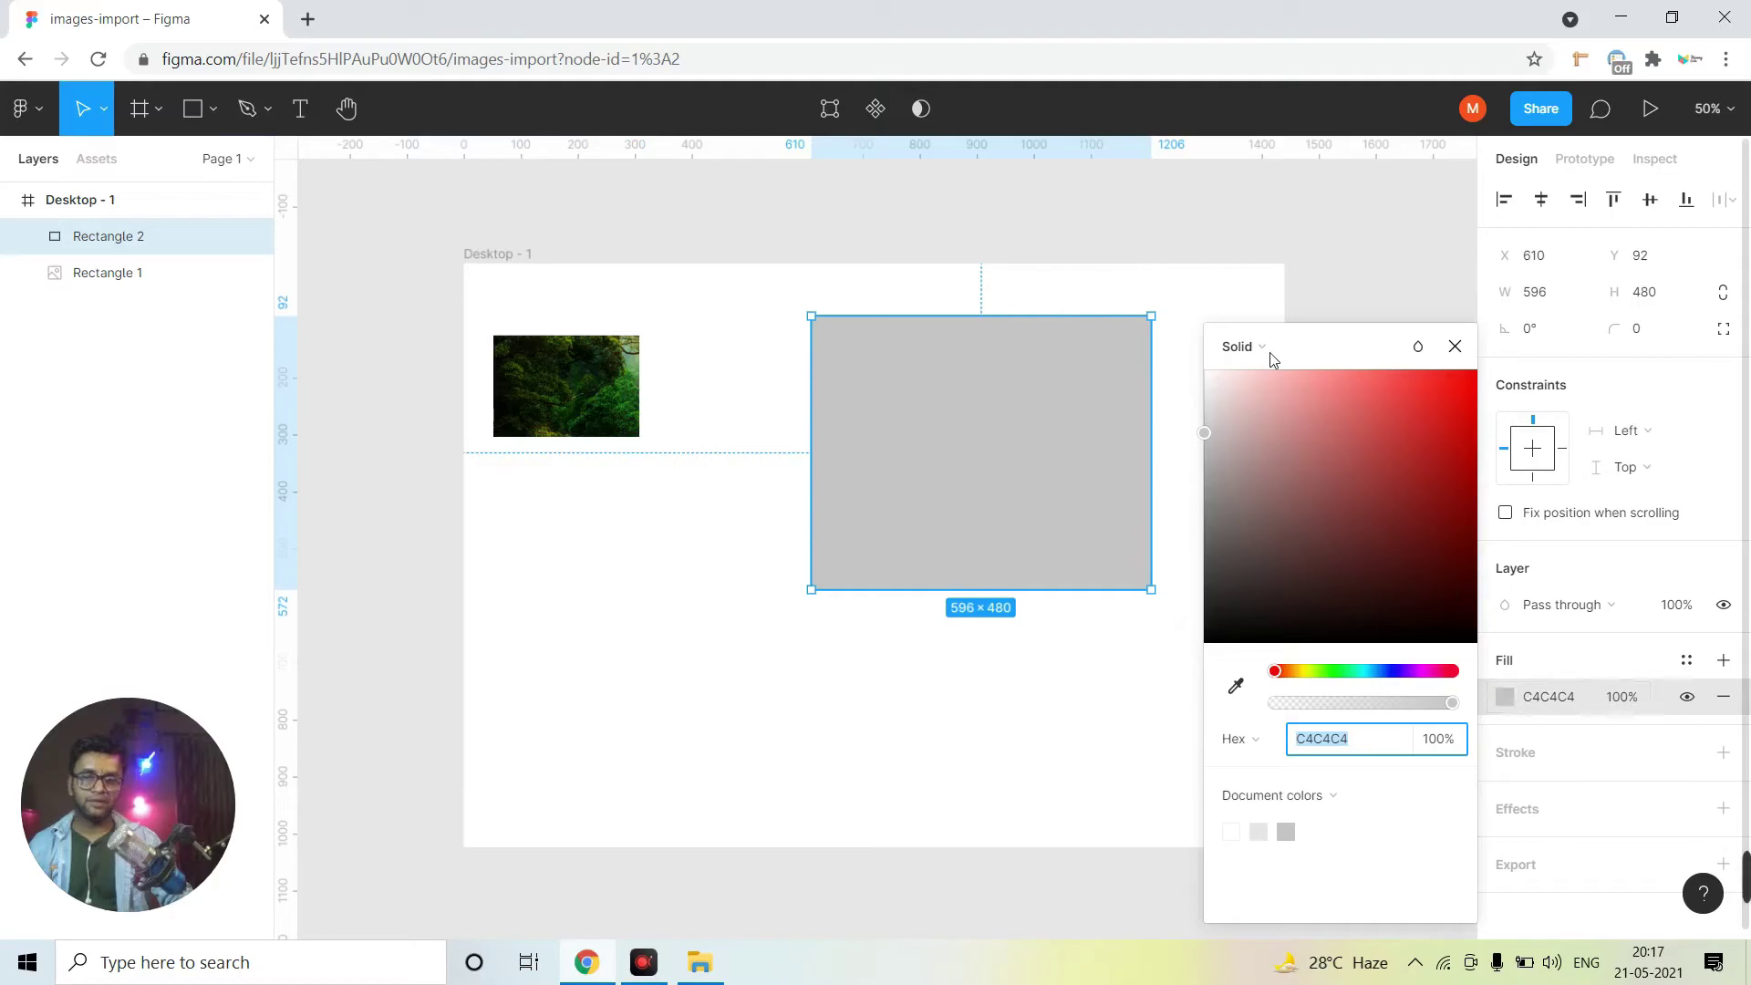
{"action": "left_click", "coordinate": [1233, 345]}
{"action": "left_click", "coordinate": [1267, 485]}
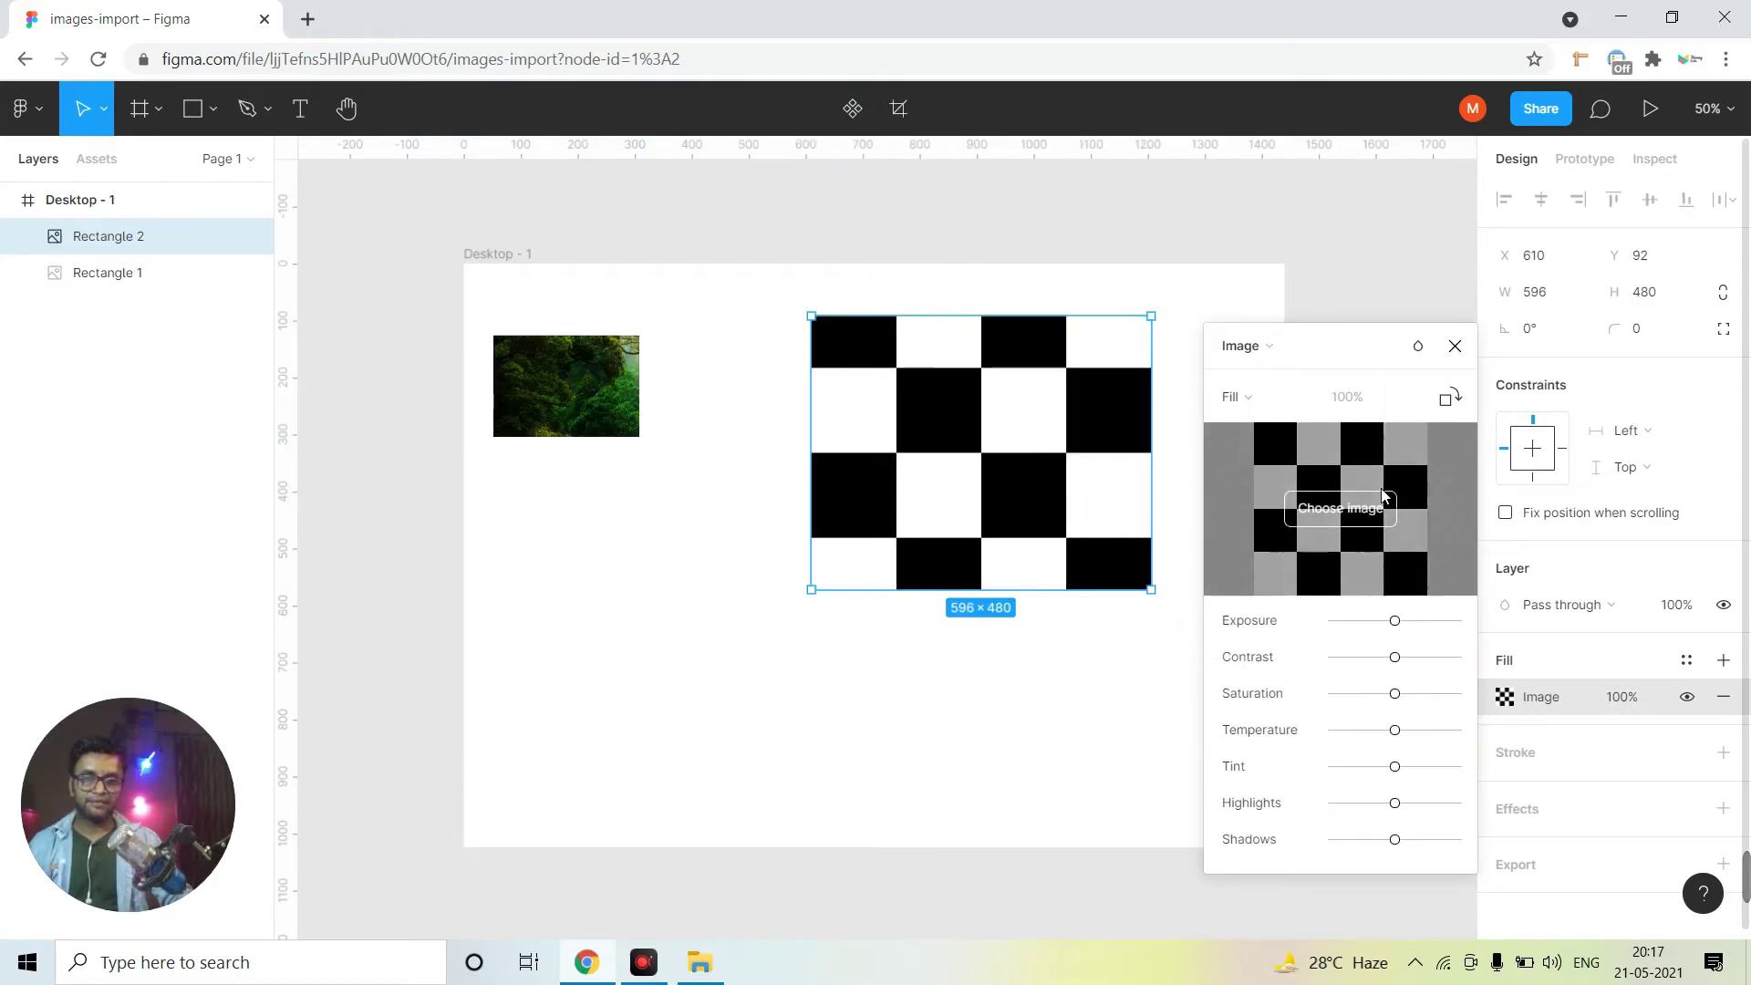
{"action": "left_click", "coordinate": [1340, 511]}
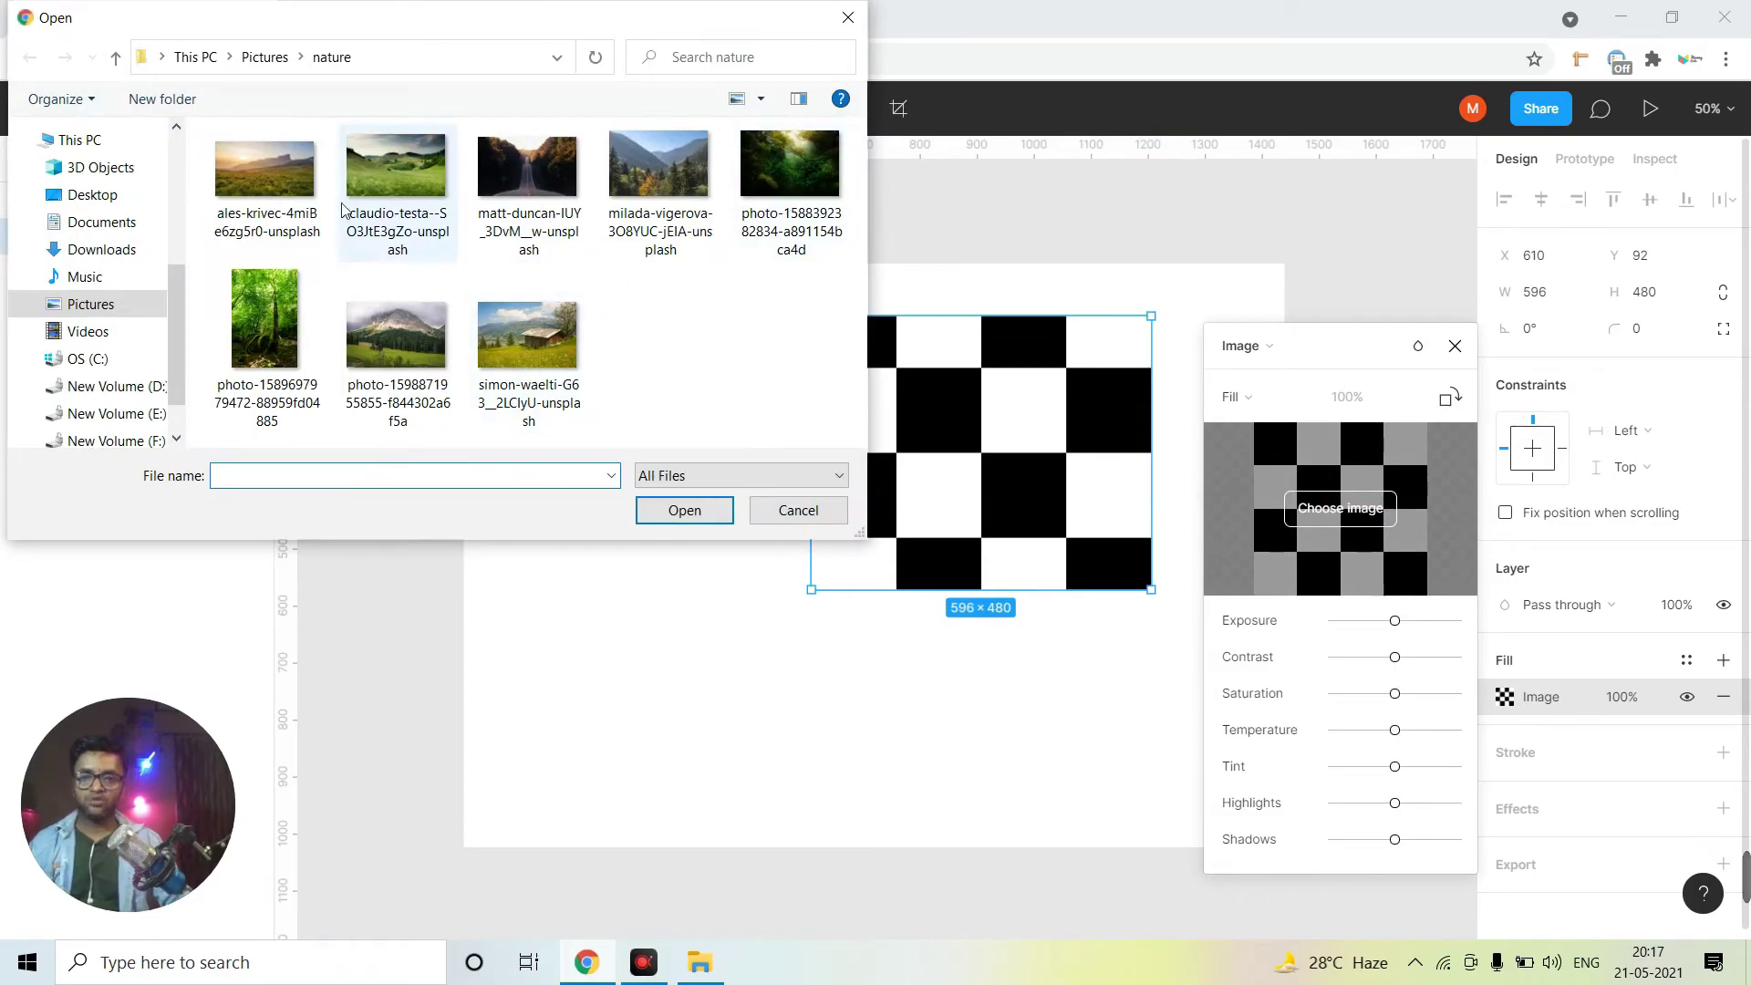
{"action": "left_click", "coordinate": [401, 343]}
{"action": "double_click", "coordinate": [402, 343]}
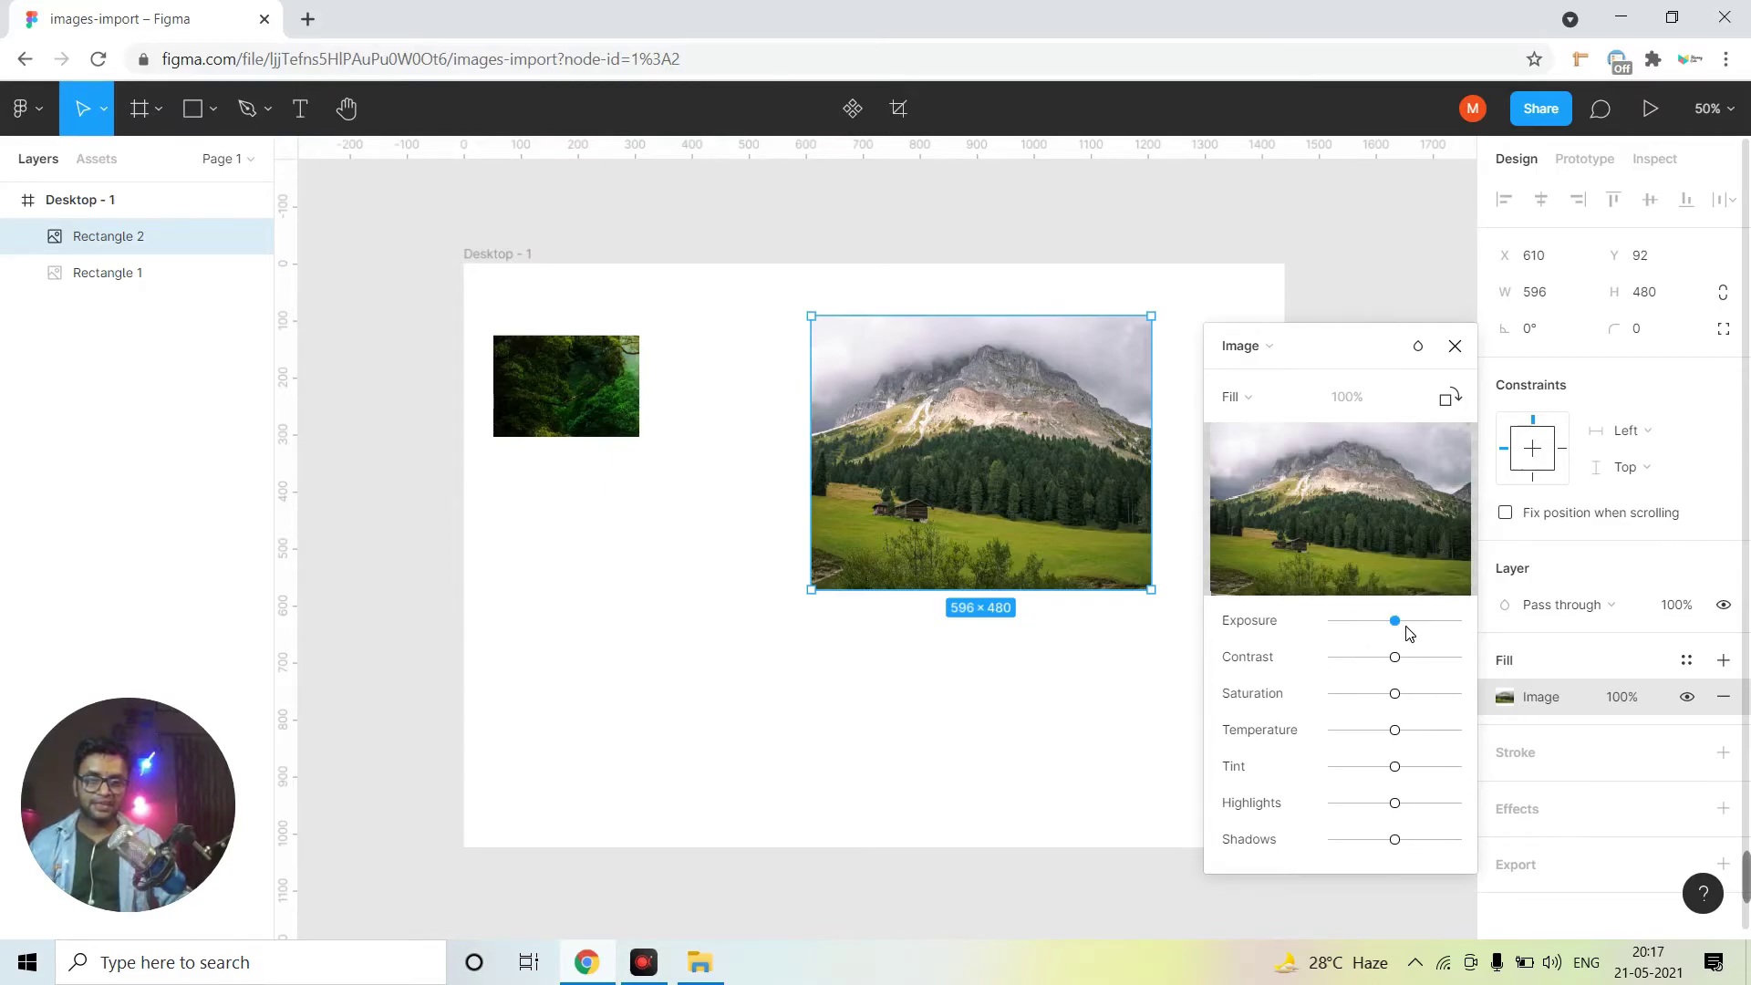
Lower the mountain photo's exposure, raise its contrast, and restore normal saturation
{"action": "mouse_move", "coordinate": [1406, 627]}
{"action": "left_mouse_down"}
{"action": "mouse_move", "coordinate": [1364, 659]}
{"action": "mouse_move", "coordinate": [1427, 658]}
{"action": "left_mouse_up"}
{"action": "left_click", "coordinate": [1395, 694]}
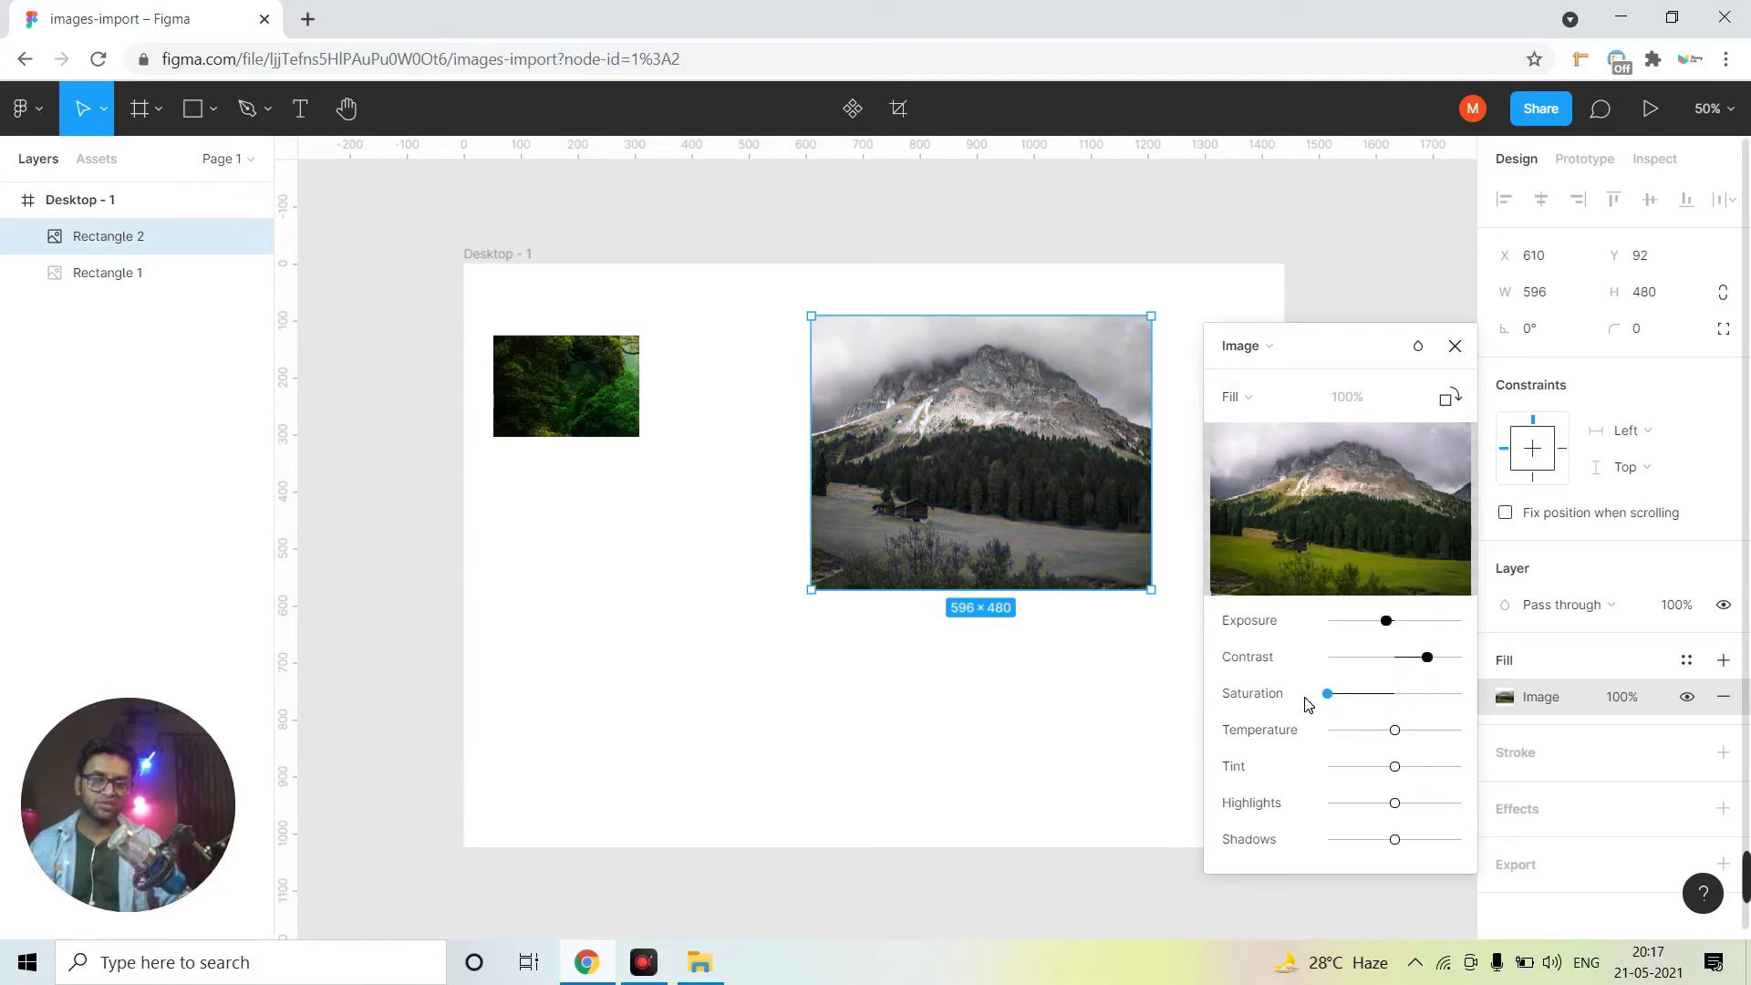
{"action": "mouse_move", "coordinate": [1315, 698]}
{"action": "left_mouse_down"}
{"action": "mouse_move", "coordinate": [1459, 735]}
{"action": "mouse_move", "coordinate": [1395, 771]}
{"action": "mouse_move", "coordinate": [1437, 805]}
{"action": "left_mouse_up"}
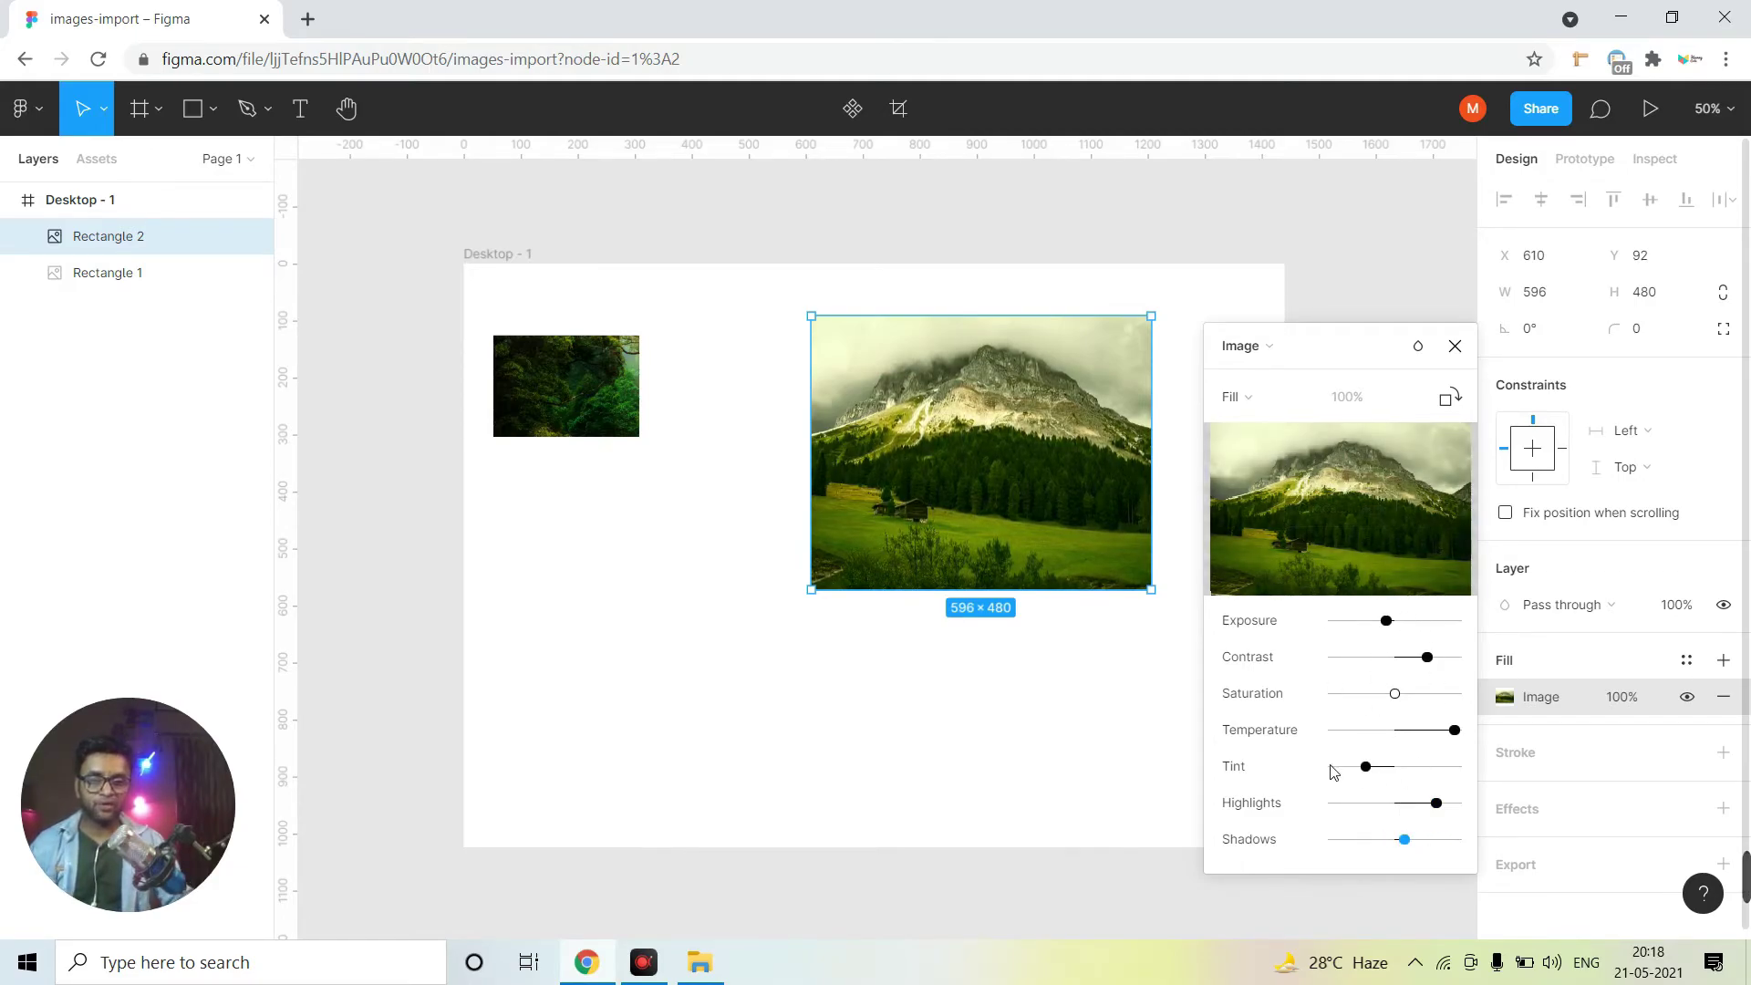
Set the mountain fill to Fit, then crop the rectangle down to 286×246
{"action": "left_click", "coordinate": [1245, 405]}
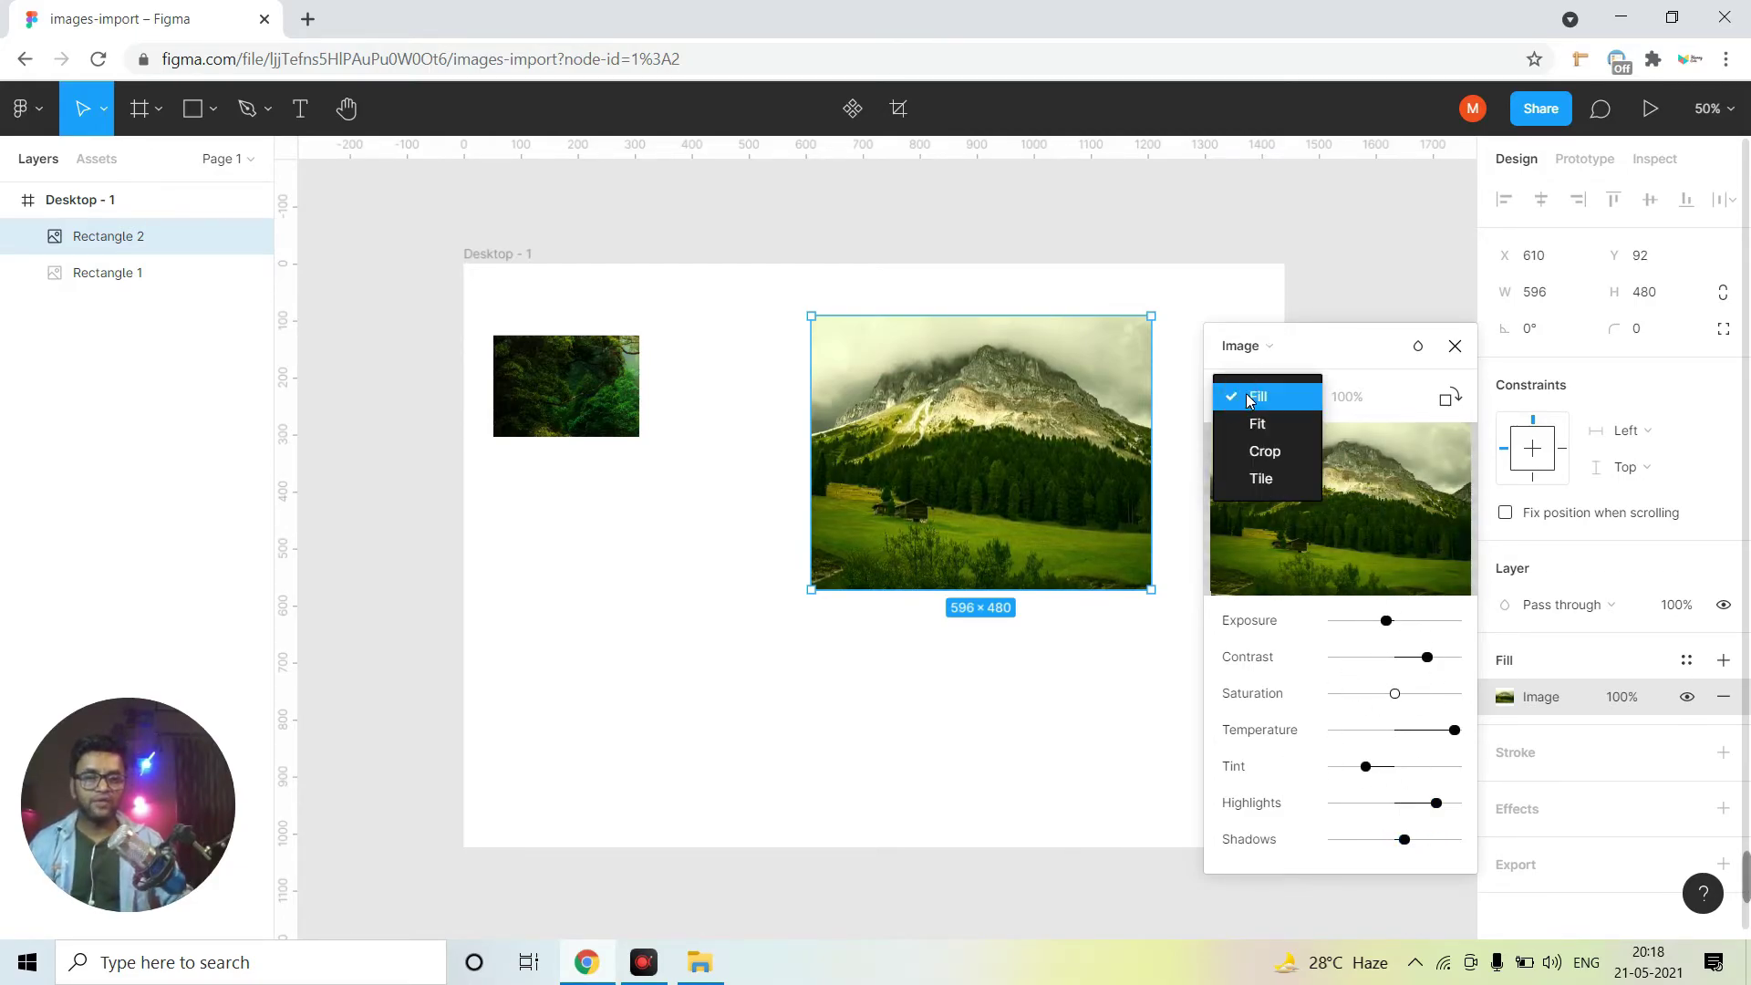
{"action": "left_click", "coordinate": [1257, 423]}
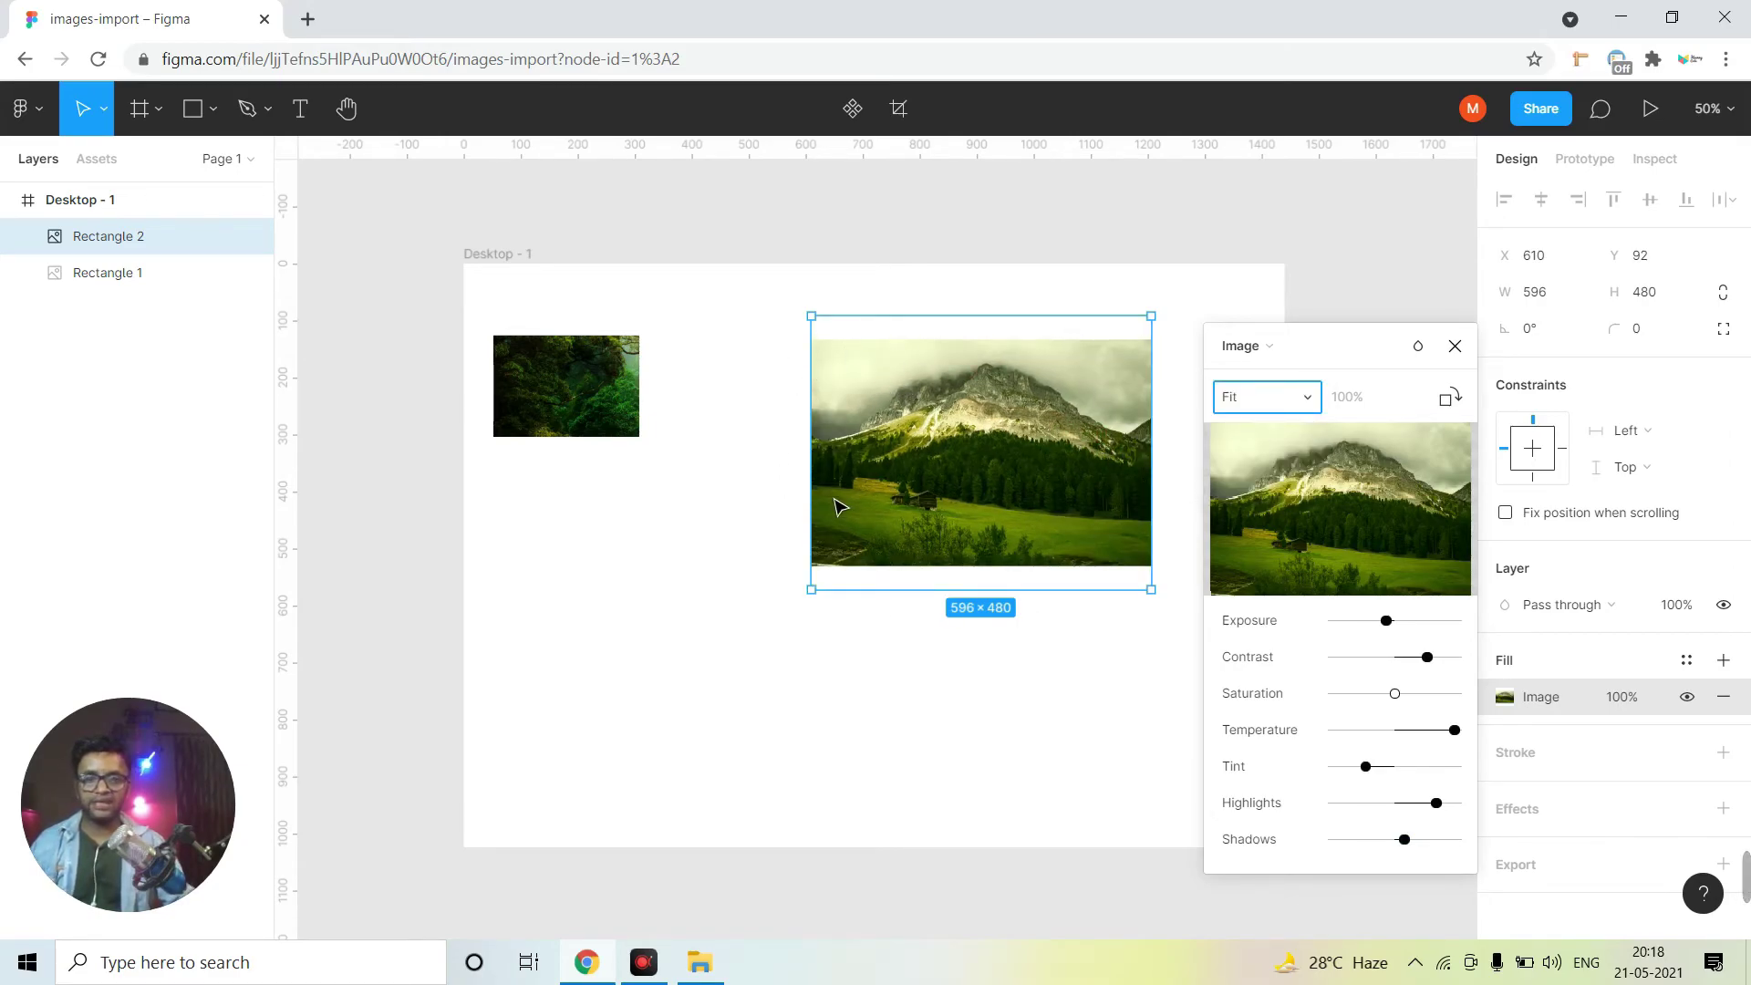
{"action": "left_click", "coordinate": [1259, 397]}
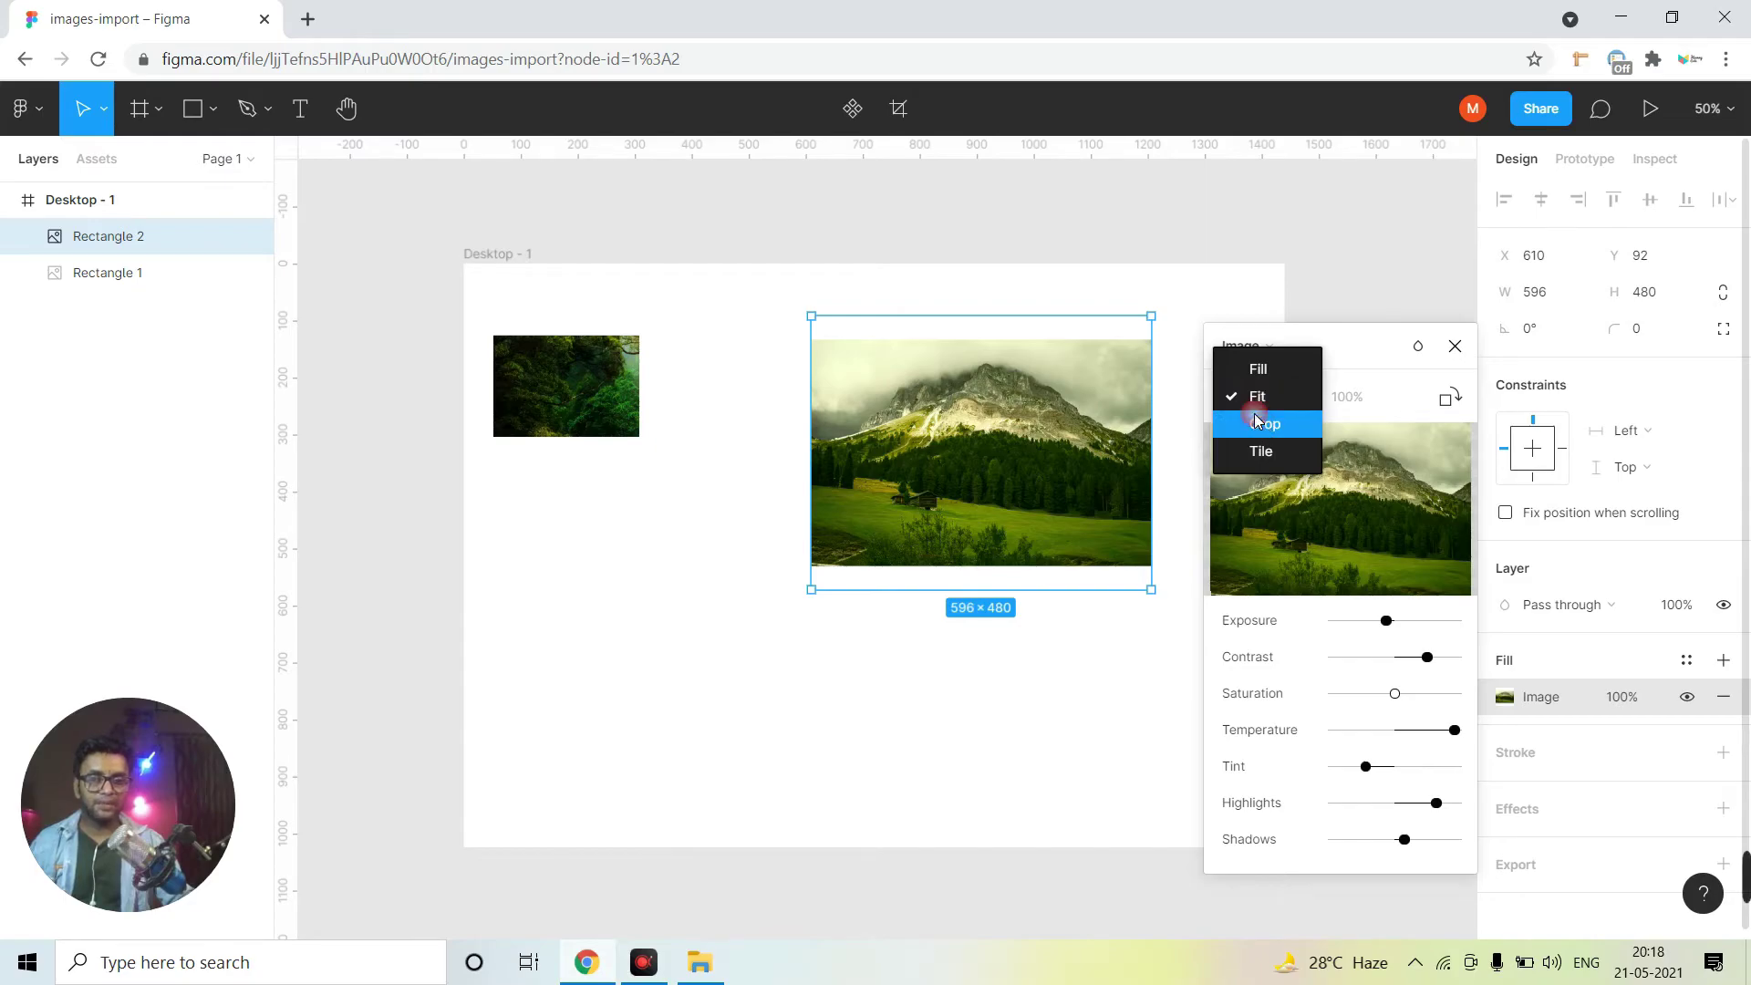
{"action": "left_click", "coordinate": [1257, 422]}
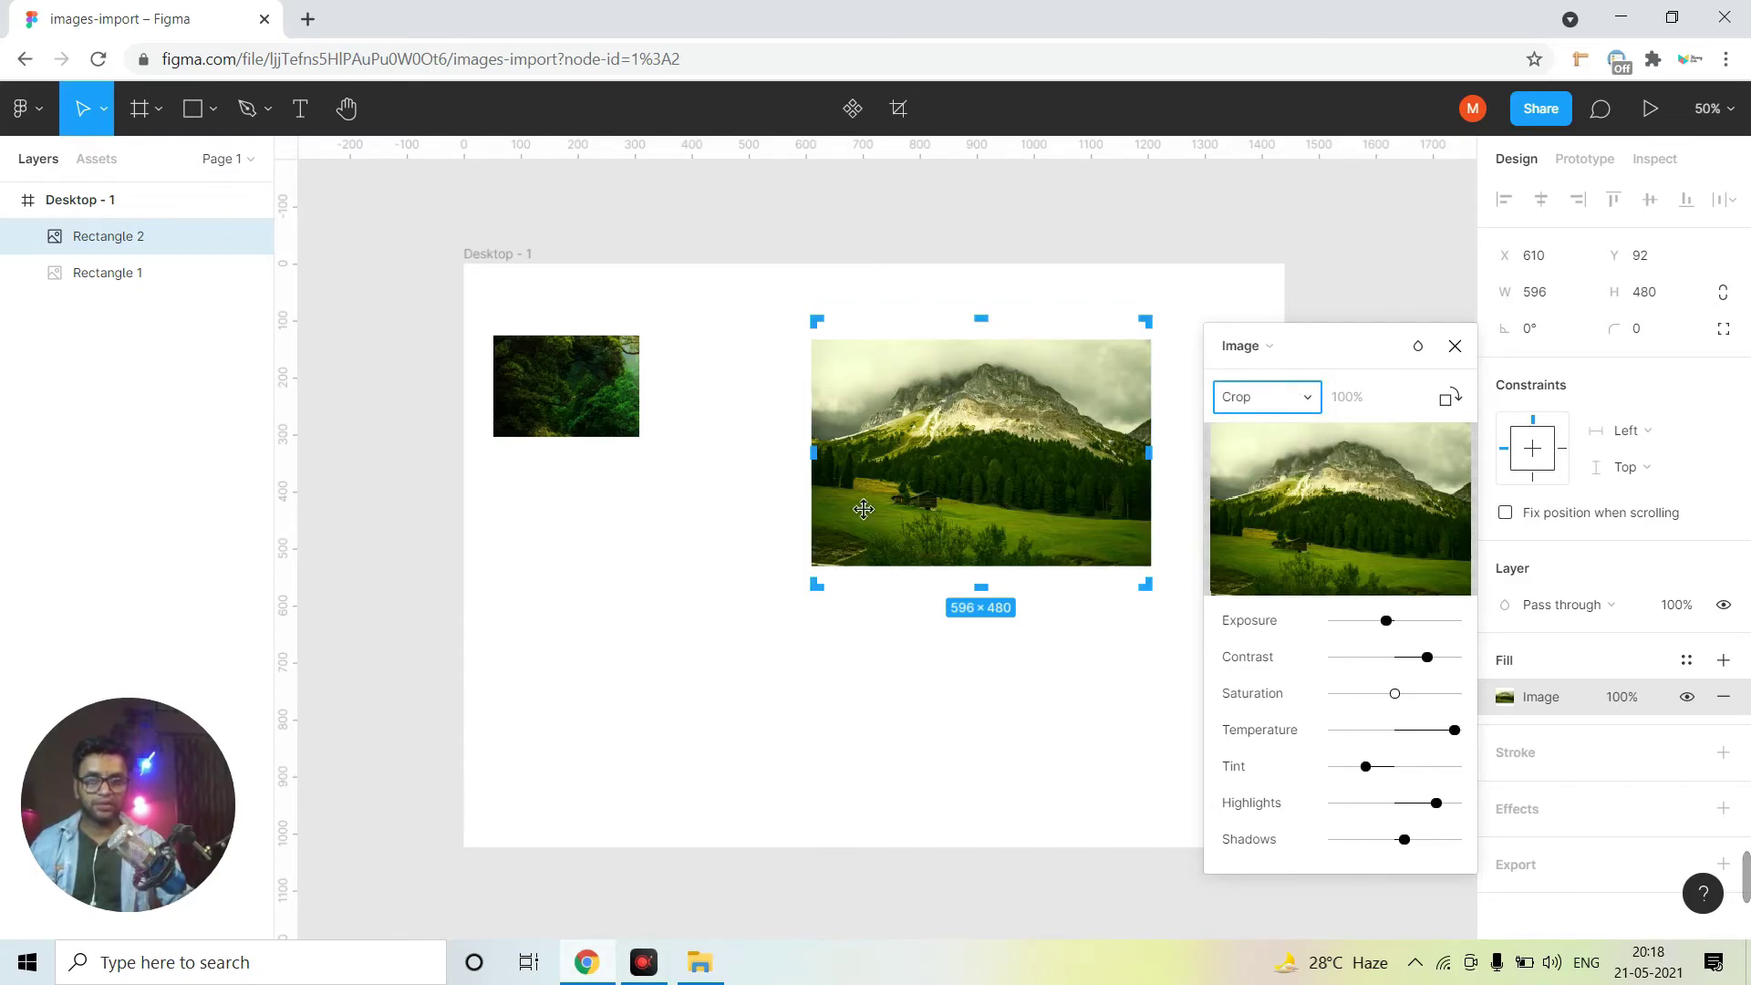
{"action": "left_click_drag", "start_coordinate": [997, 568], "coordinate": [993, 492]}
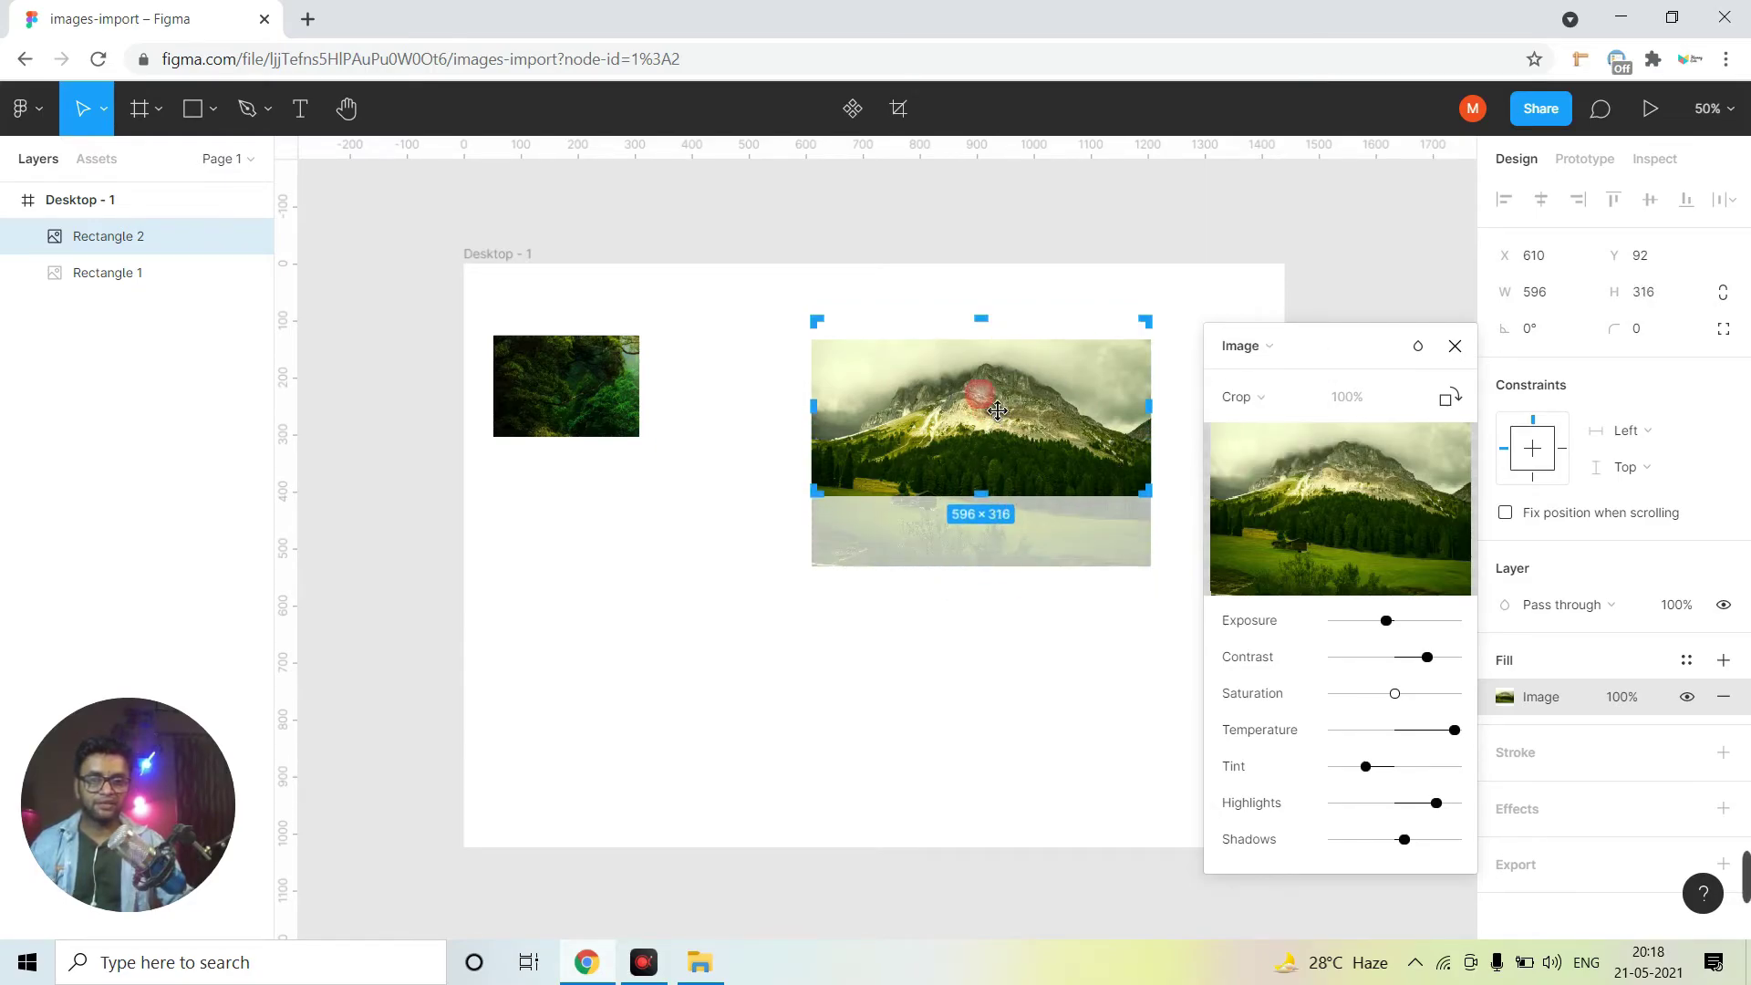
{"action": "left_click_drag", "start_coordinate": [994, 341], "coordinate": [1012, 422]}
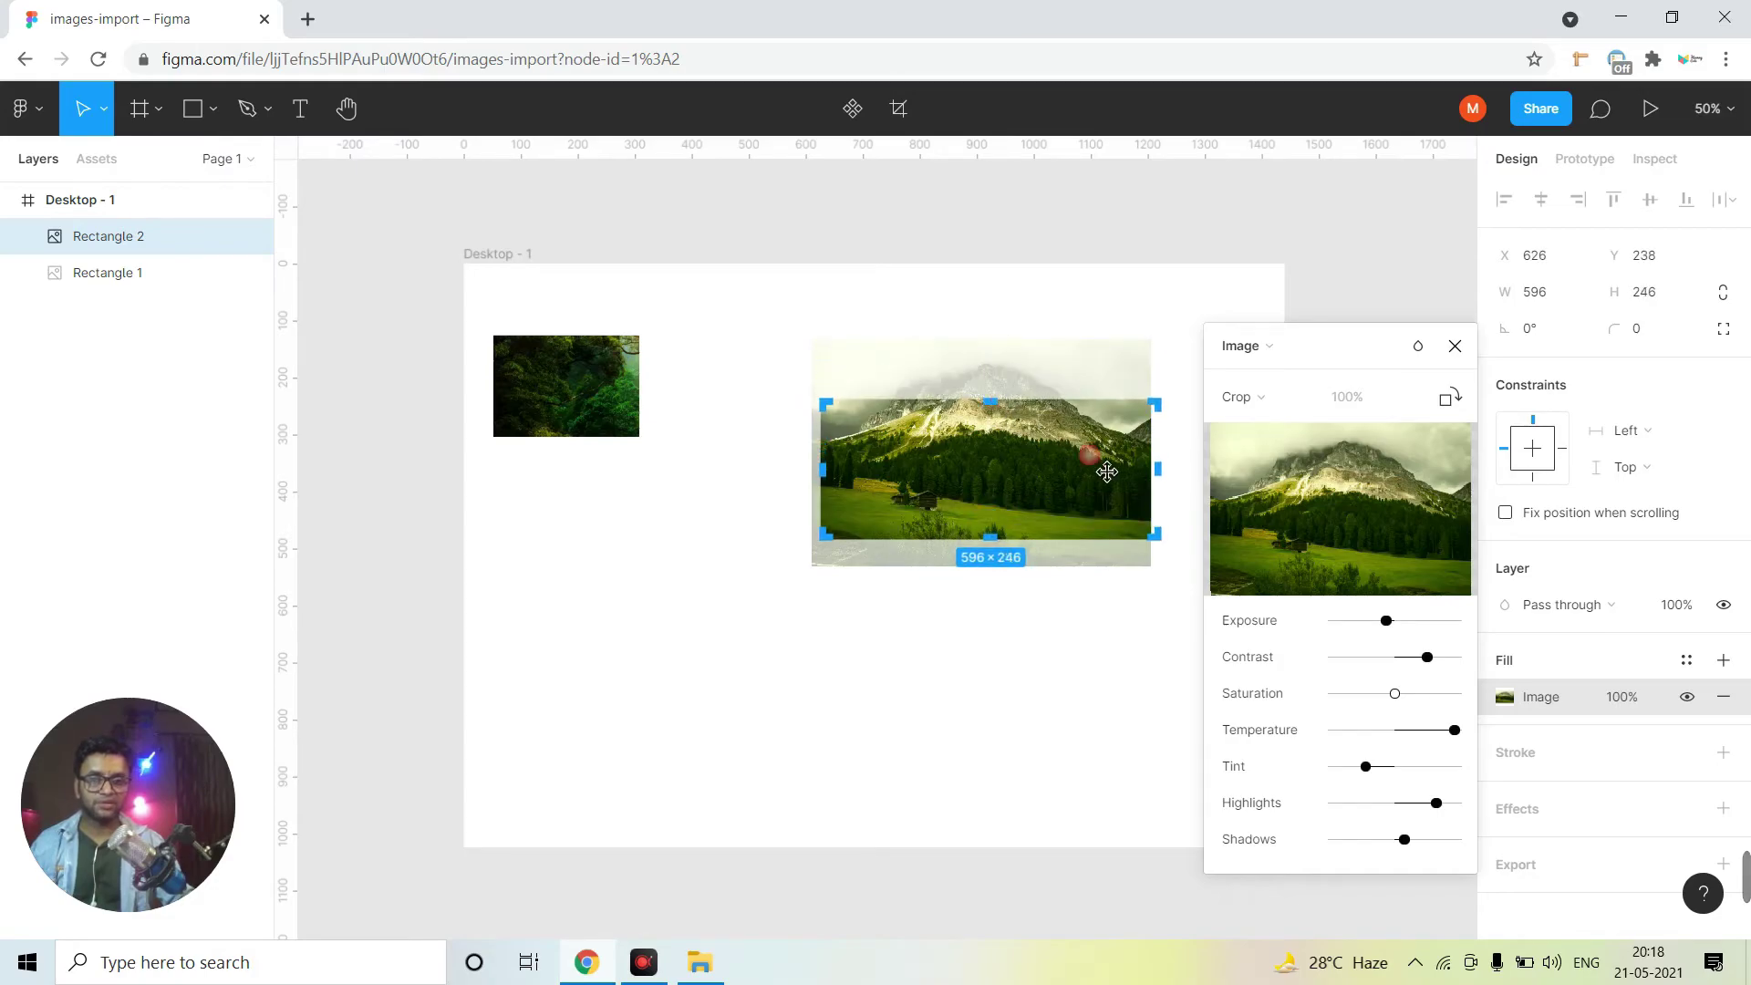
{"action": "left_click_drag", "start_coordinate": [1176, 483], "coordinate": [1066, 483]}
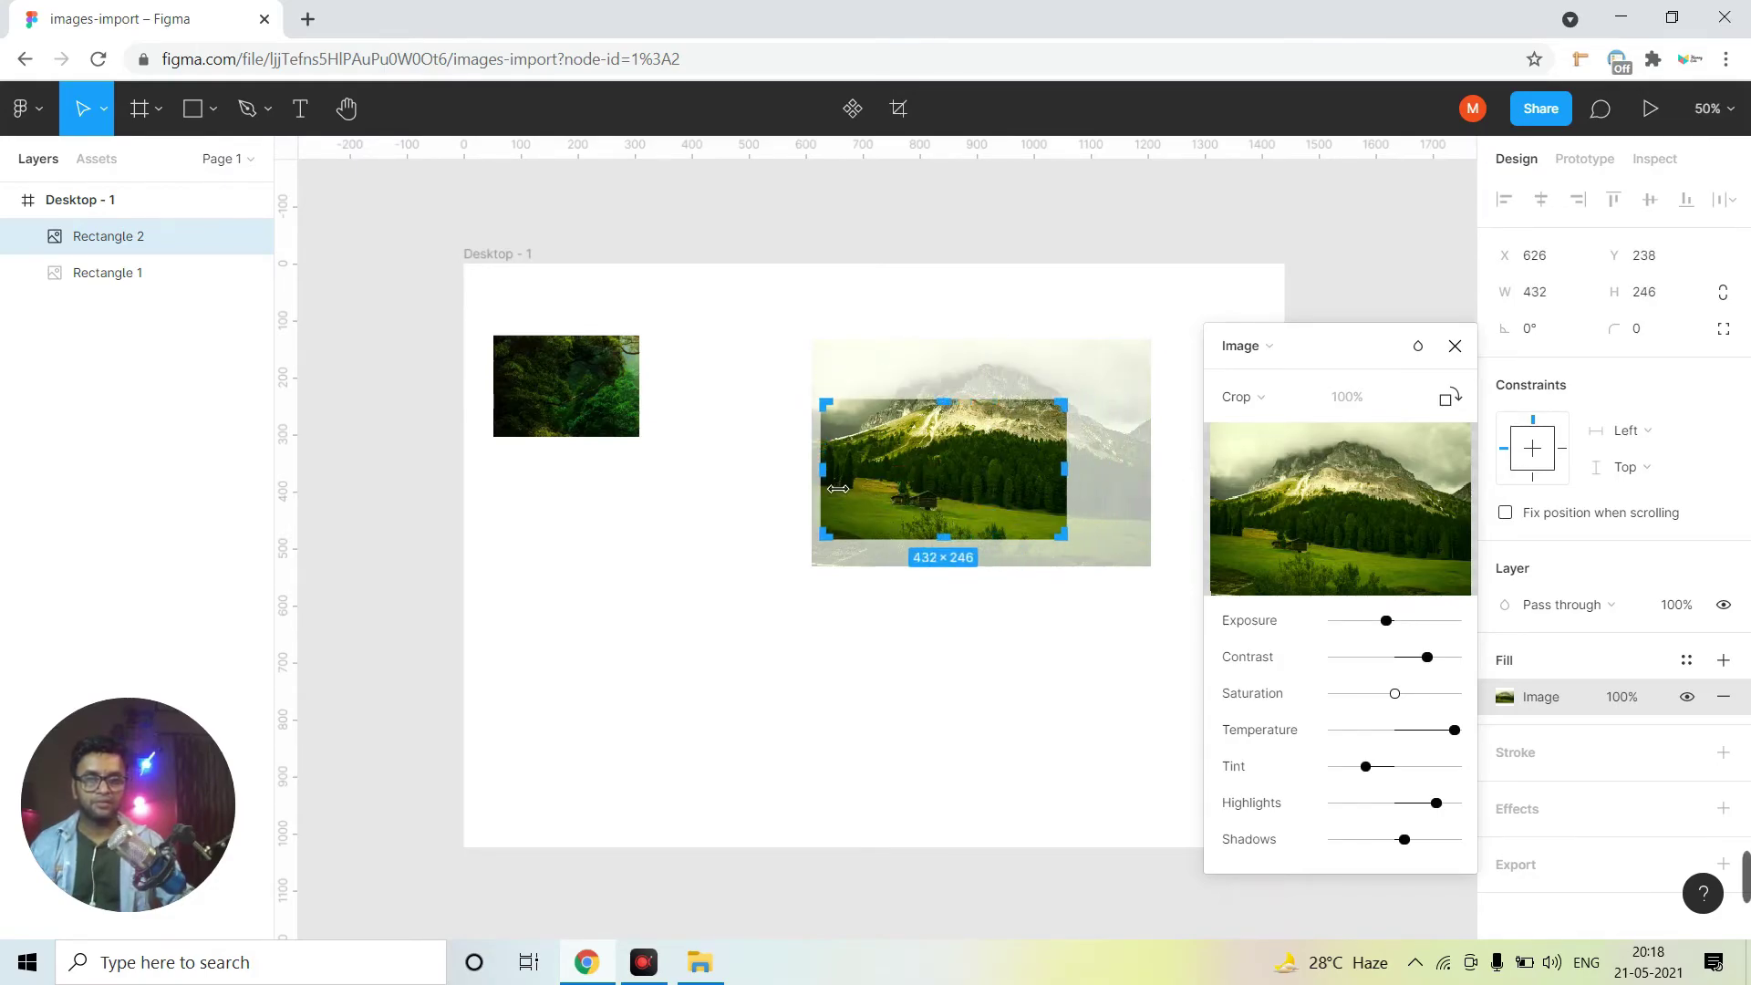
{"action": "left_click_drag", "start_coordinate": [838, 488], "coordinate": [919, 489]}
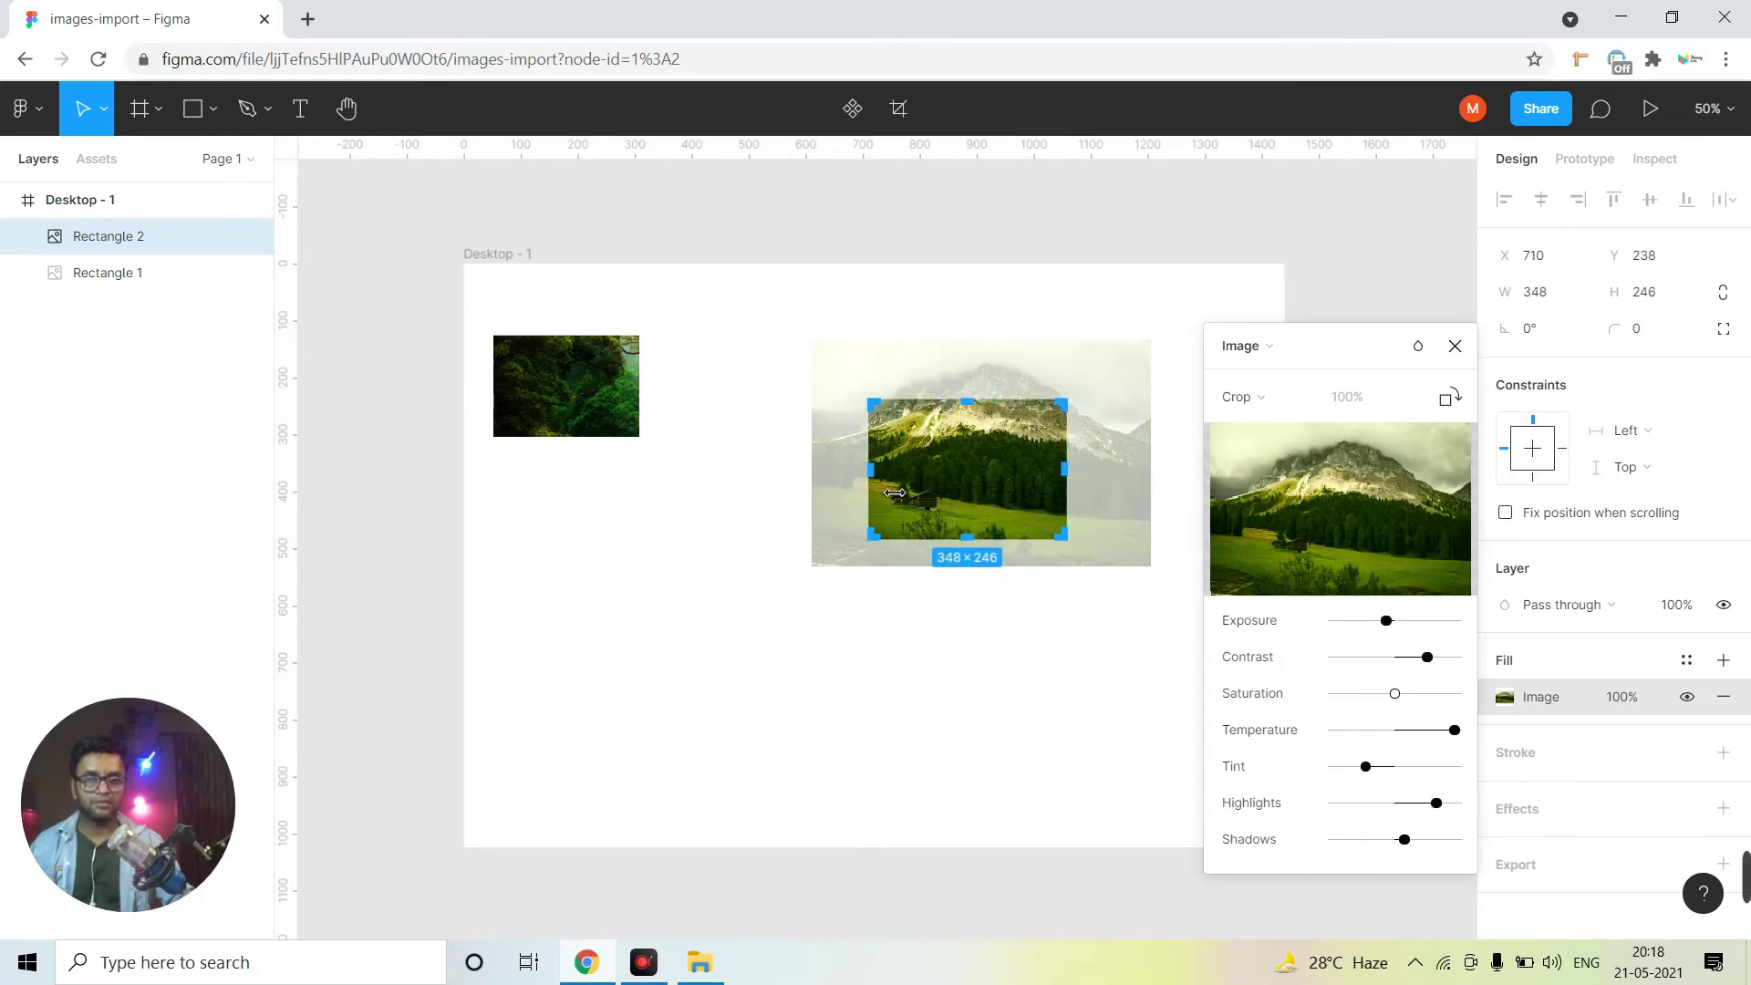
Tile the mountain photo at 7.71% scale and shift the rectangle left
{"action": "left_click", "coordinate": [1242, 397]}
{"action": "left_click", "coordinate": [1267, 429]}
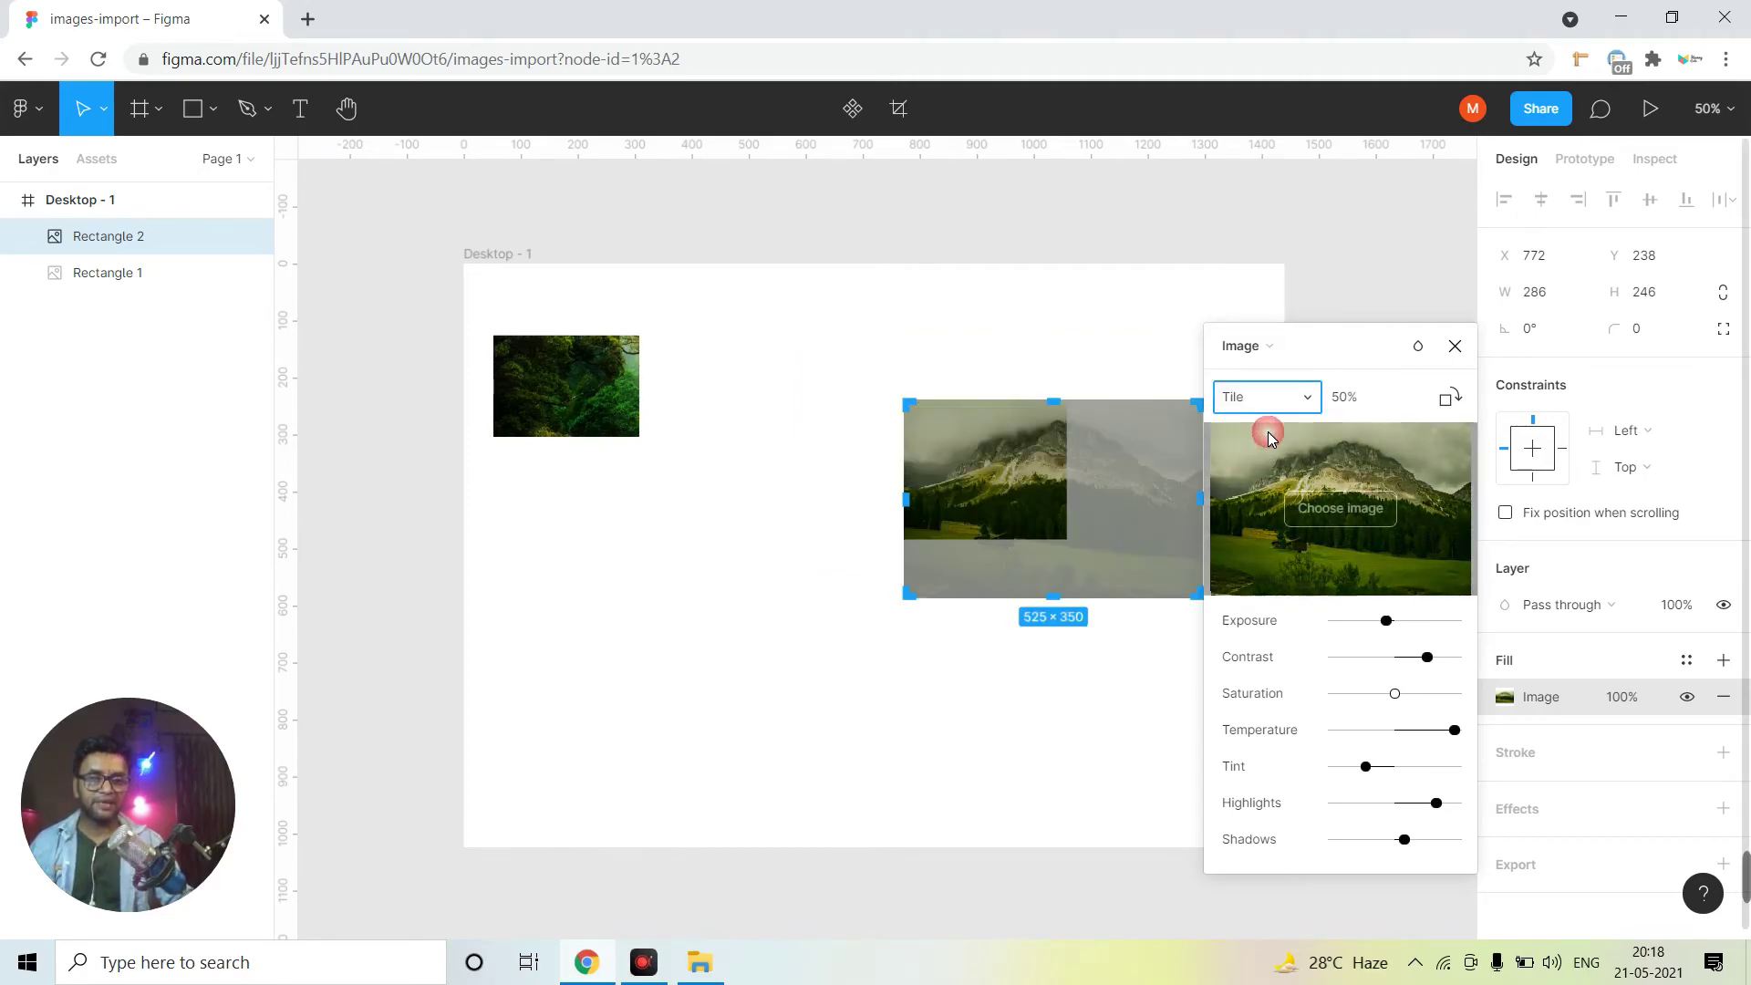
{"action": "mouse_move", "coordinate": [1201, 598]}
{"action": "left_mouse_down"}
{"action": "mouse_move", "coordinate": [915, 439]}
{"action": "mouse_move", "coordinate": [1023, 518]}
{"action": "mouse_move", "coordinate": [966, 446]}
{"action": "left_mouse_up"}
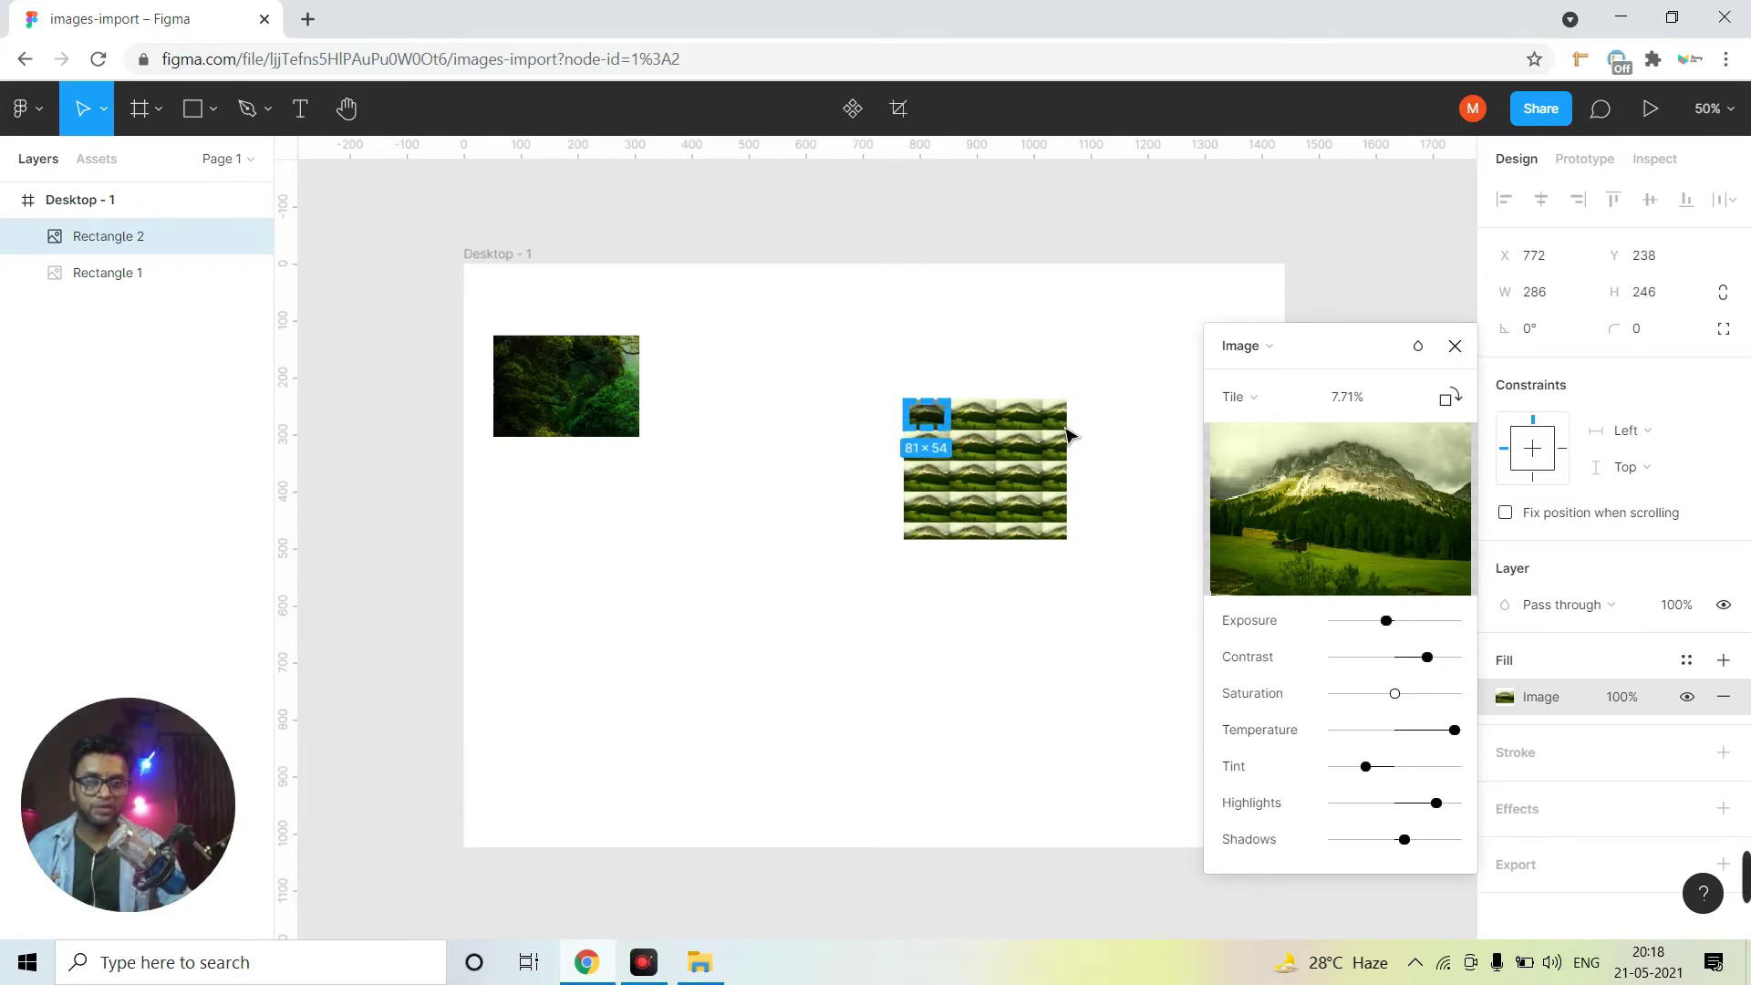
{"action": "left_click_drag", "start_coordinate": [949, 454], "coordinate": [838, 455]}
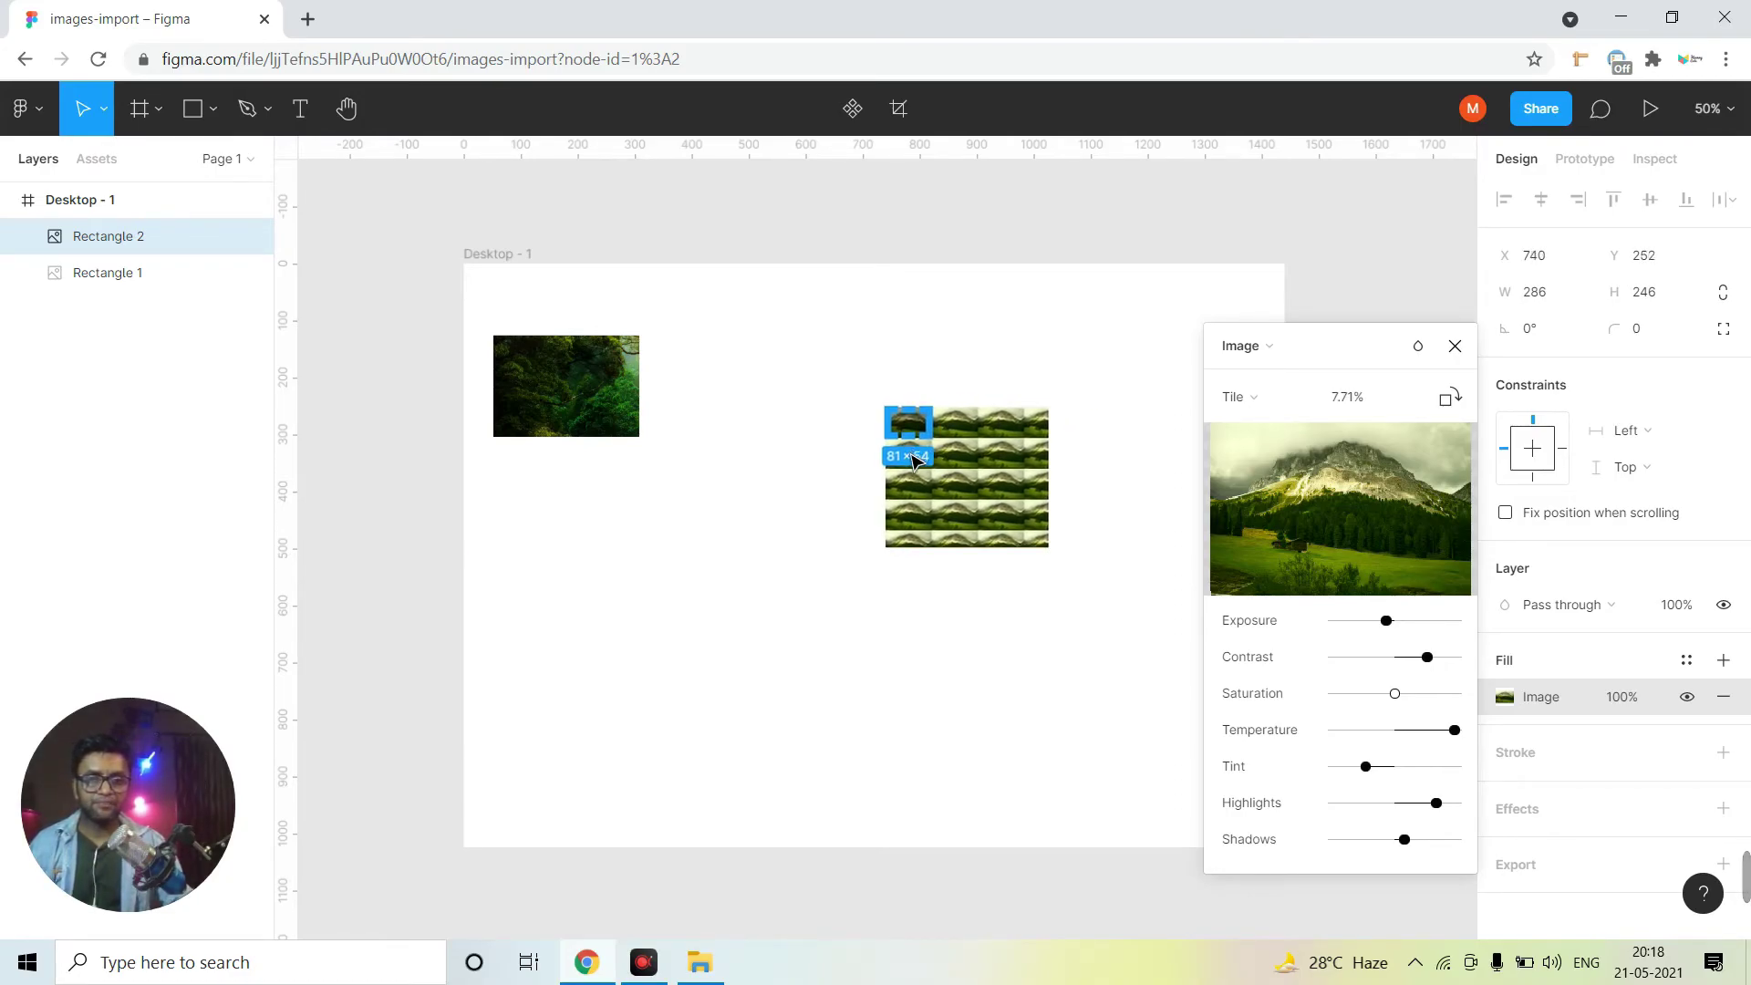
Return the photo to Fill, enlarge and reposition the rectangle, then retile with larger tiles
{"action": "left_click", "coordinate": [1251, 398]}
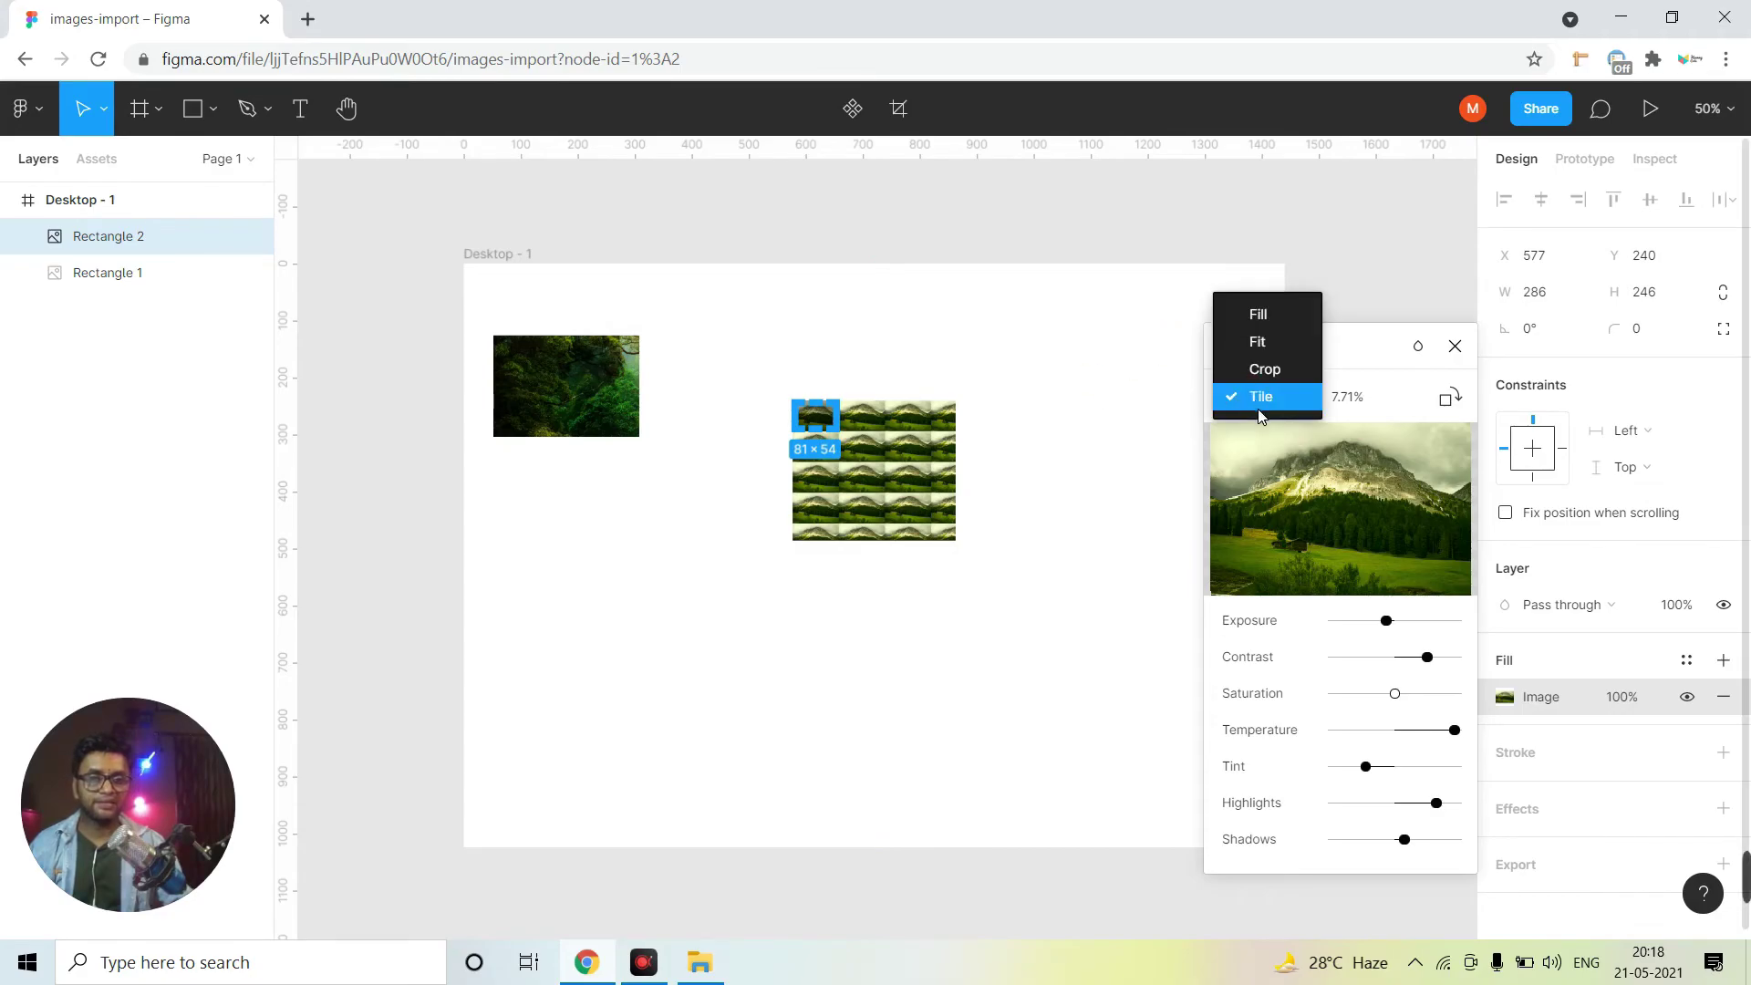
{"action": "left_click", "coordinate": [1257, 312]}
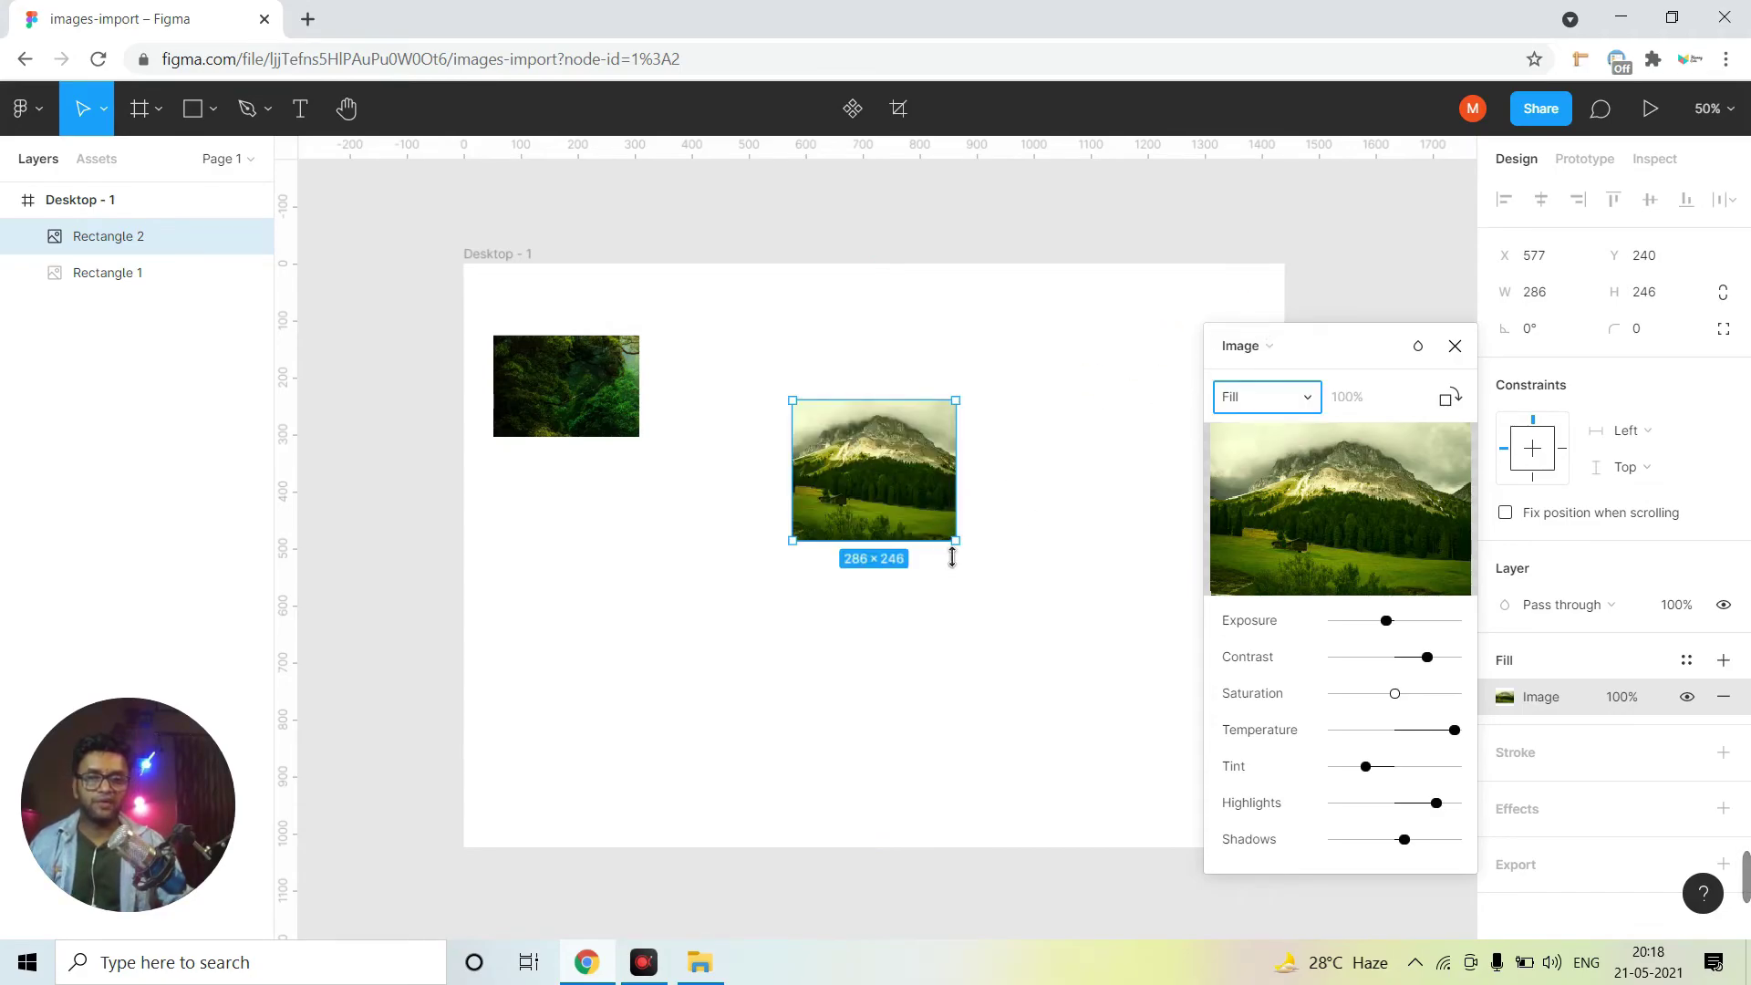
{"action": "left_click_drag", "start_coordinate": [952, 557], "coordinate": [1127, 763]}
{"action": "mouse_move", "coordinate": [1052, 658]}
{"action": "left_mouse_down"}
{"action": "mouse_move", "coordinate": [871, 604]}
{"action": "mouse_move", "coordinate": [933, 603]}
{"action": "left_mouse_up"}
{"action": "left_click", "coordinate": [1236, 397]}
{"action": "left_click", "coordinate": [1224, 426]}
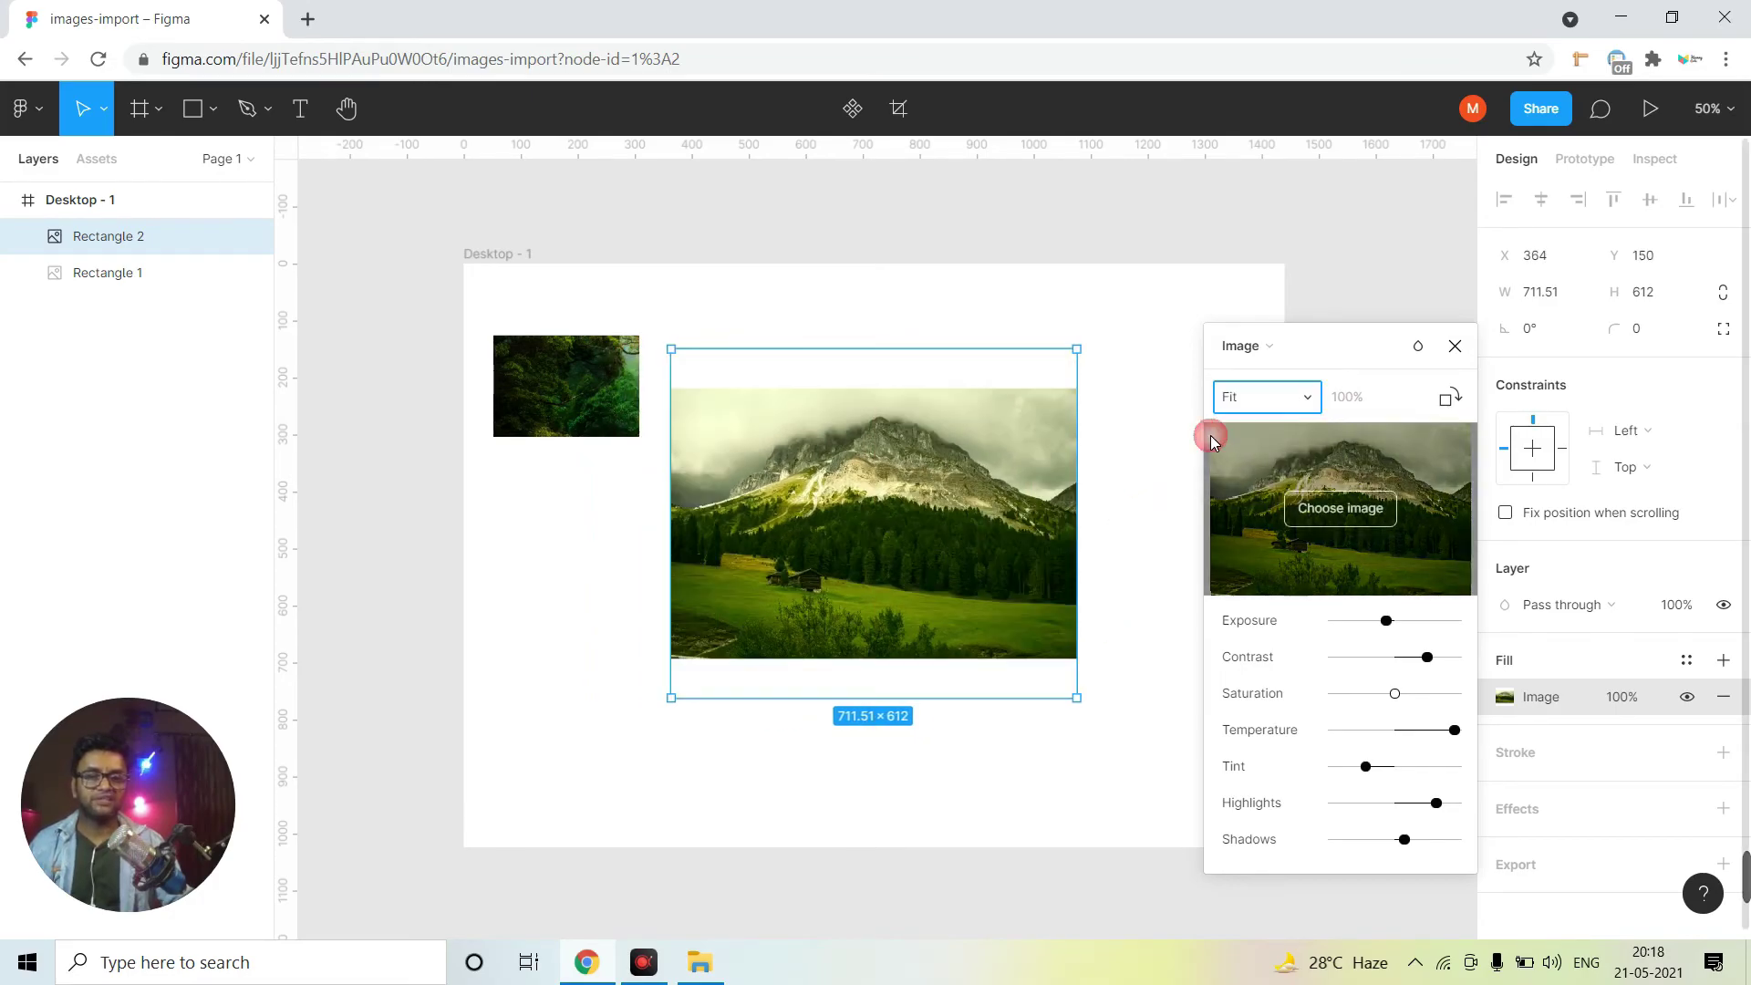
{"action": "left_click", "coordinate": [1268, 397]}
{"action": "left_click", "coordinate": [1249, 454]}
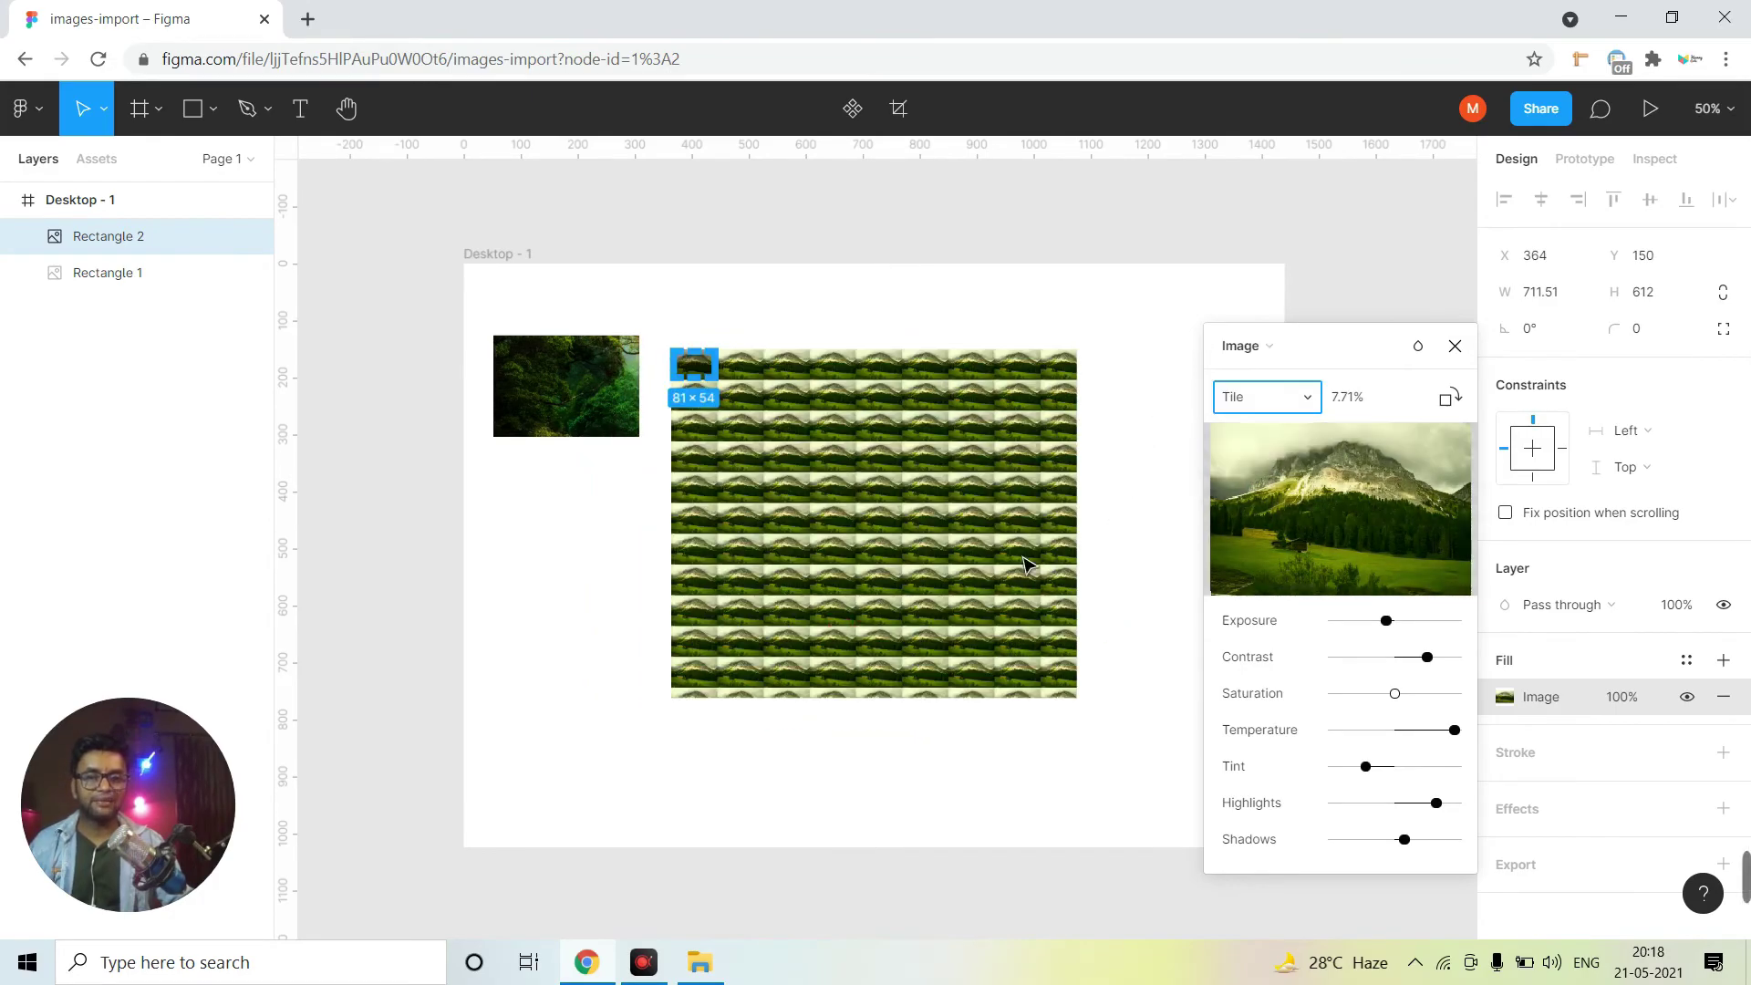
{"action": "mouse_move", "coordinate": [736, 402]}
{"action": "left_mouse_down"}
{"action": "mouse_move", "coordinate": [862, 539]}
{"action": "mouse_move", "coordinate": [717, 447]}
{"action": "left_mouse_up"}
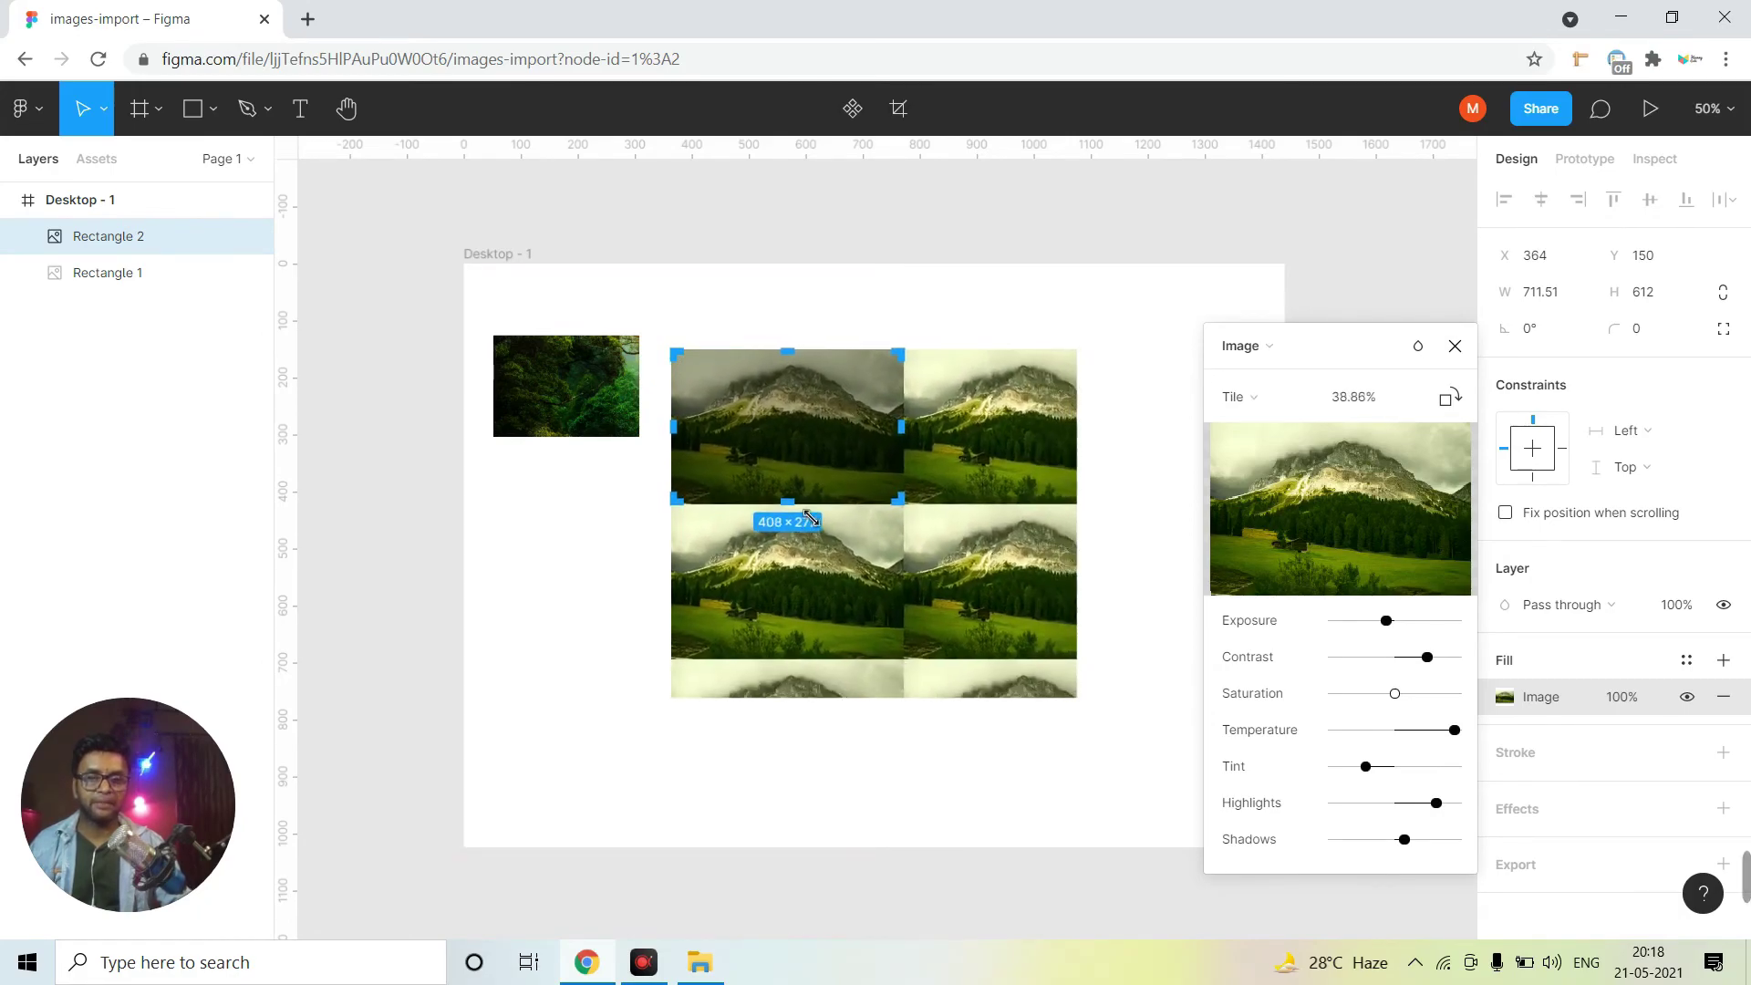
Crop the mountain photo tightly around the meadow cabins and enlarge the close-up
{"action": "left_click", "coordinate": [1241, 397]}
{"action": "left_click", "coordinate": [1250, 368]}
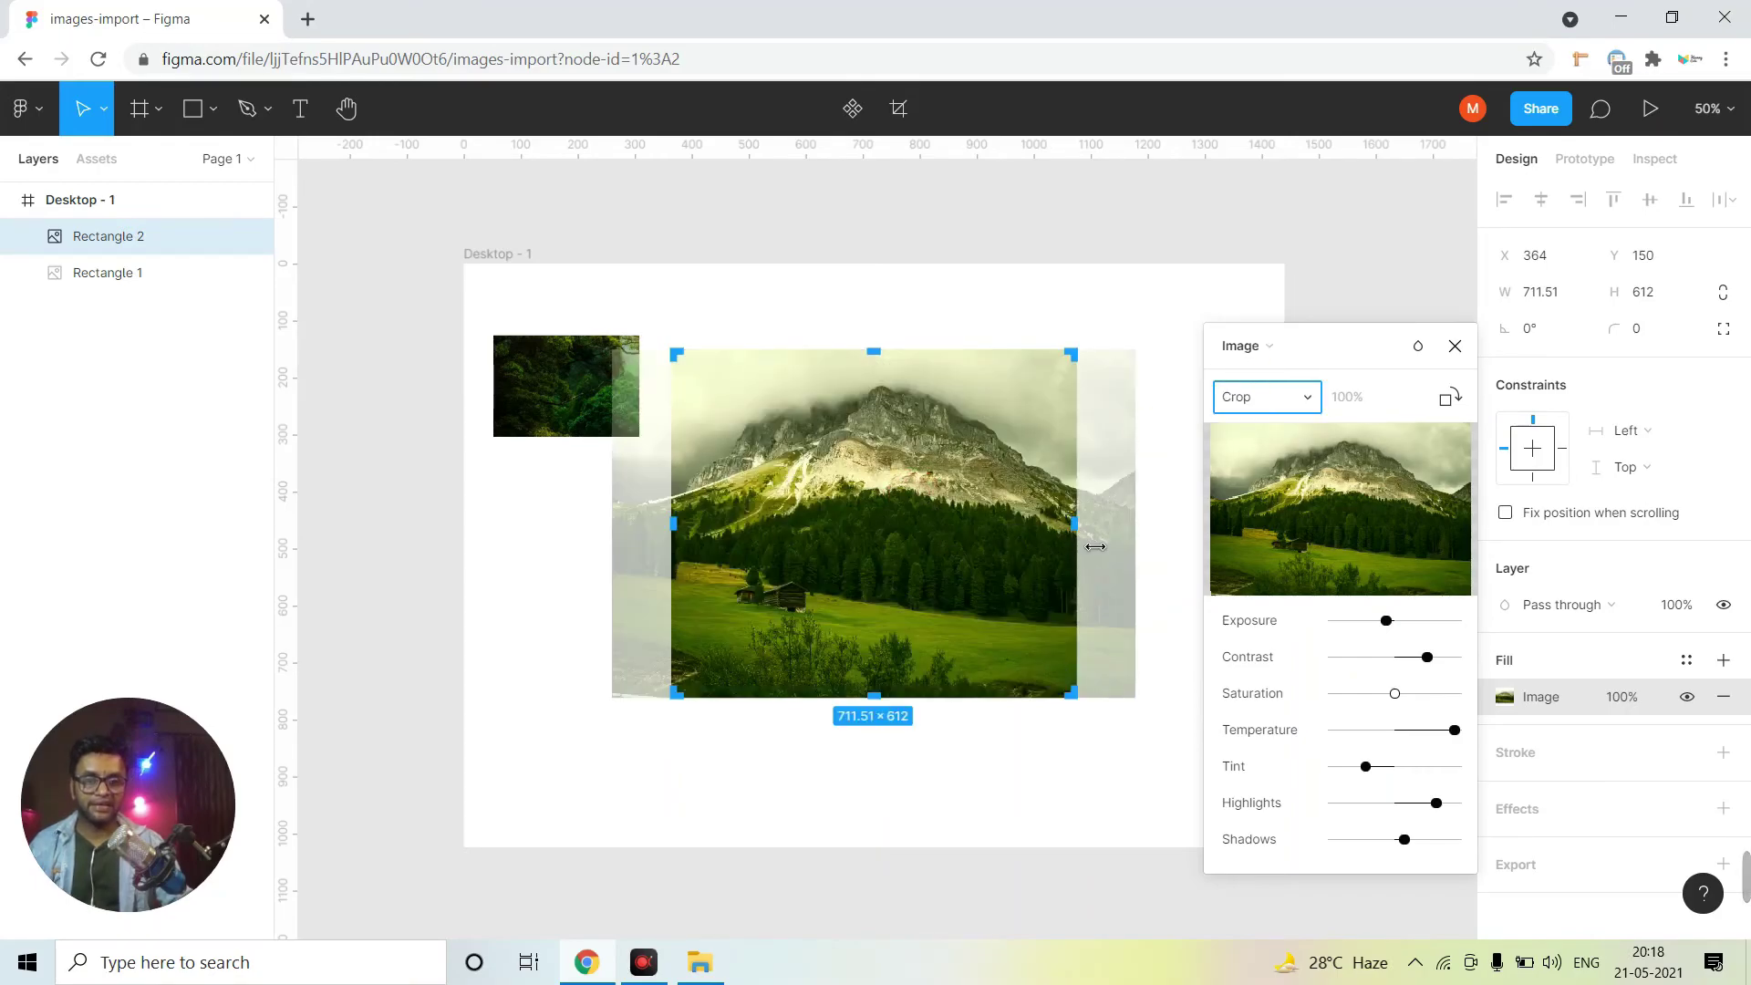
{"action": "left_click_drag", "start_coordinate": [1095, 547], "coordinate": [1022, 547]}
{"action": "mouse_move", "coordinate": [851, 371]}
{"action": "left_mouse_down"}
{"action": "mouse_move", "coordinate": [750, 657]}
{"action": "mouse_move", "coordinate": [710, 639]}
{"action": "left_mouse_up"}
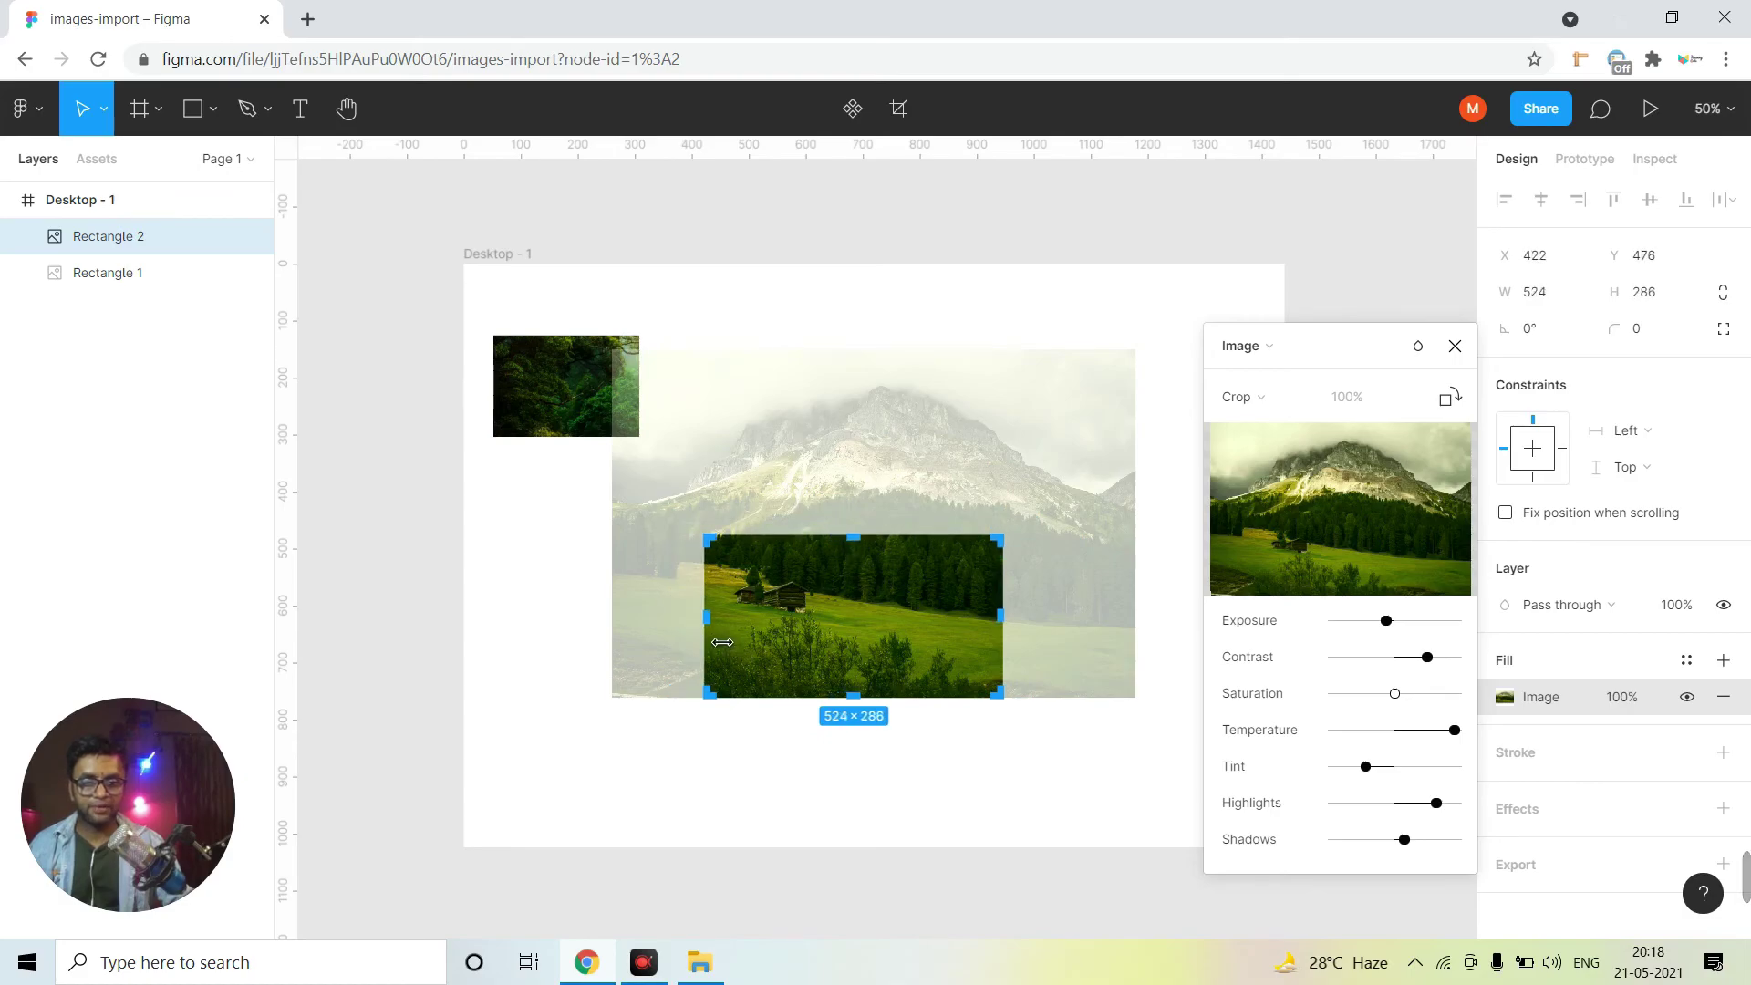
{"action": "left_click_drag", "start_coordinate": [1003, 616], "coordinate": [869, 638]}
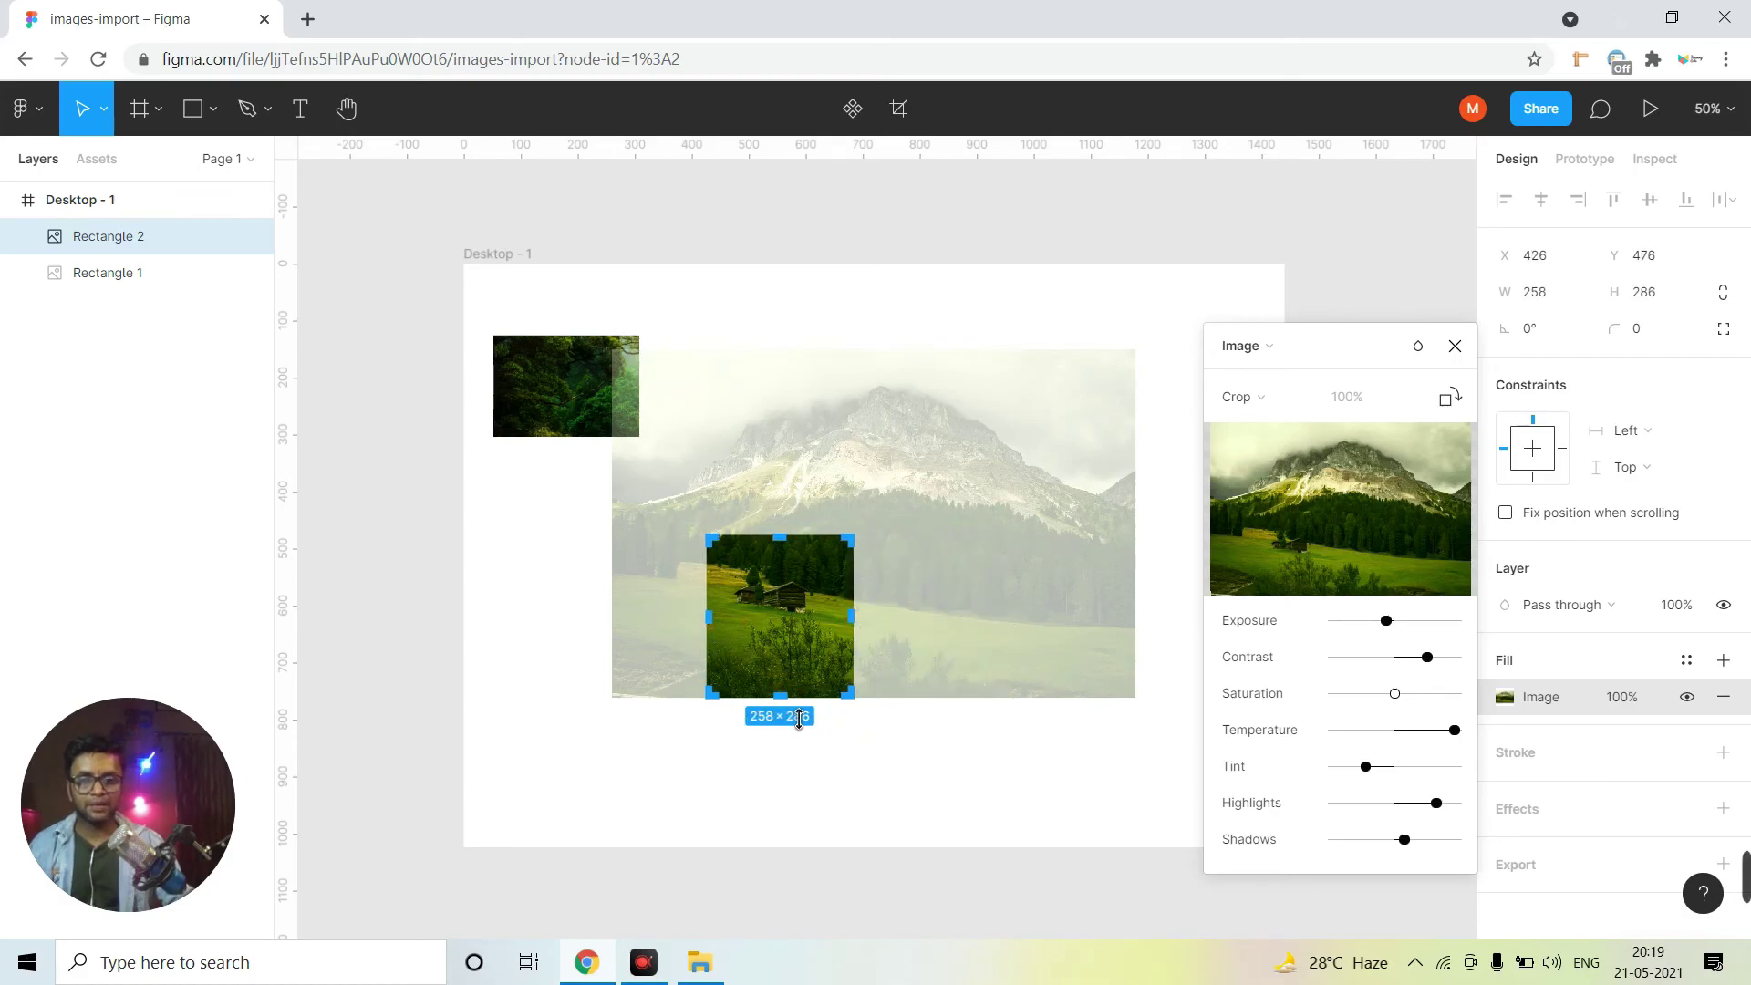
{"action": "left_click_drag", "start_coordinate": [799, 720], "coordinate": [800, 660]}
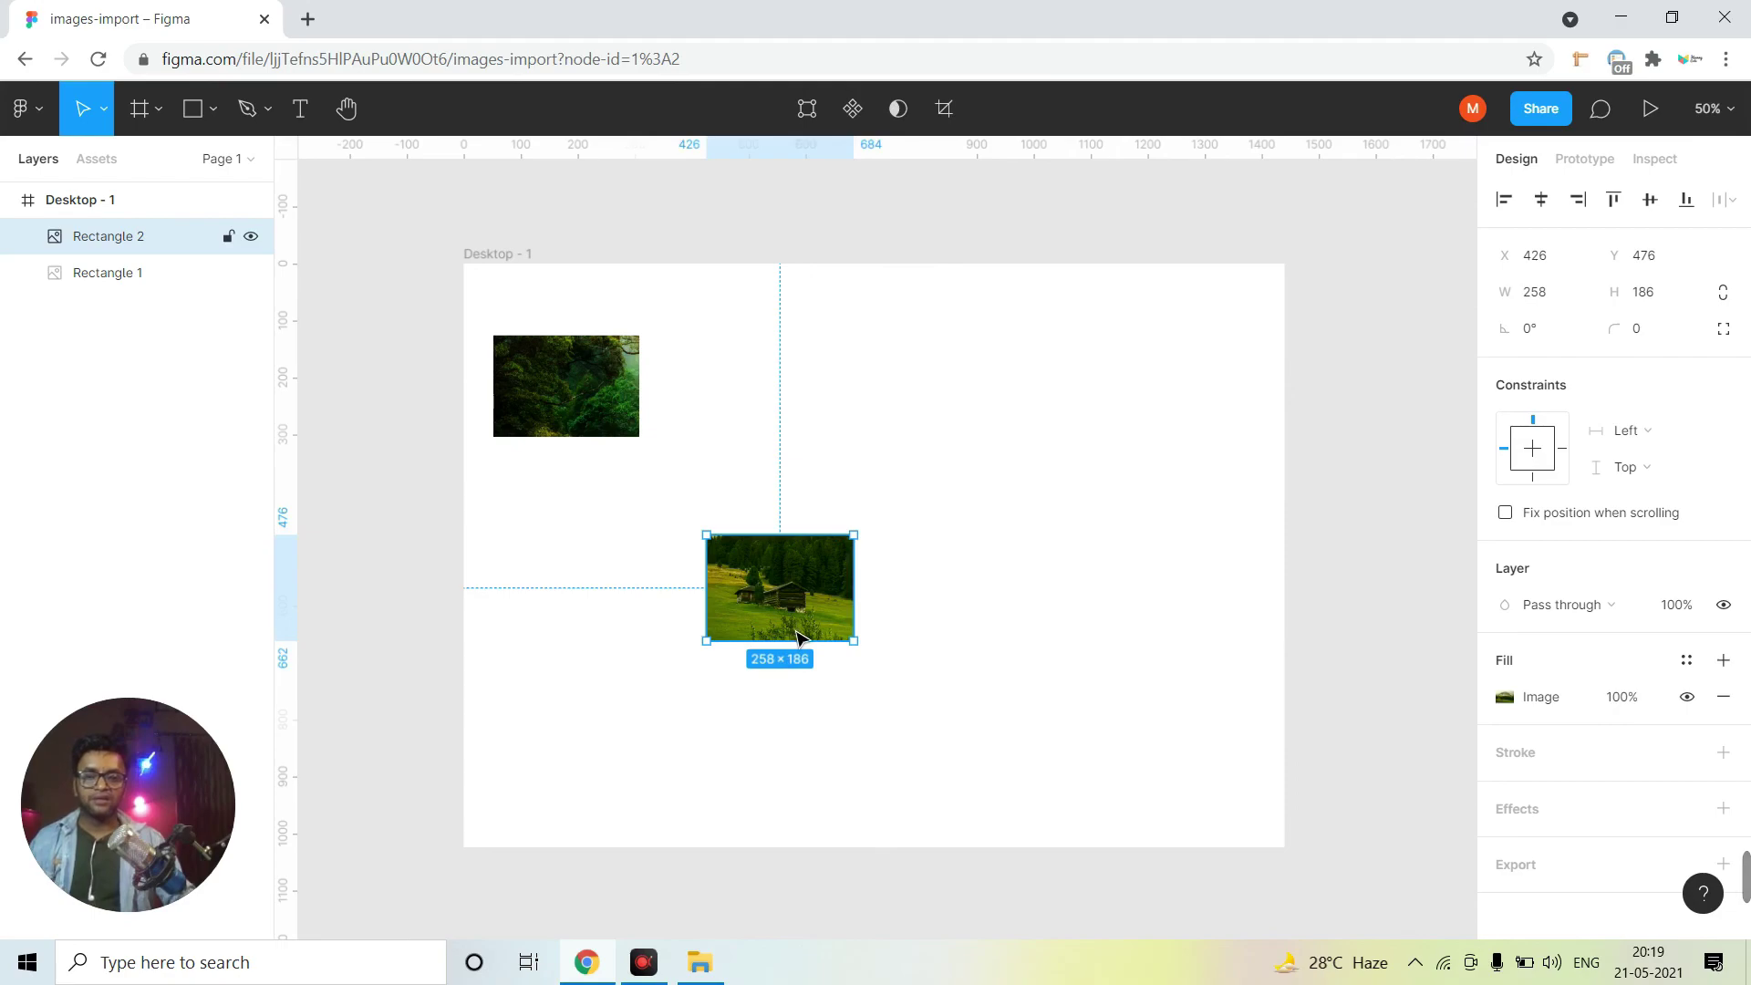
{"action": "left_click_drag", "start_coordinate": [793, 602], "coordinate": [1105, 766]}
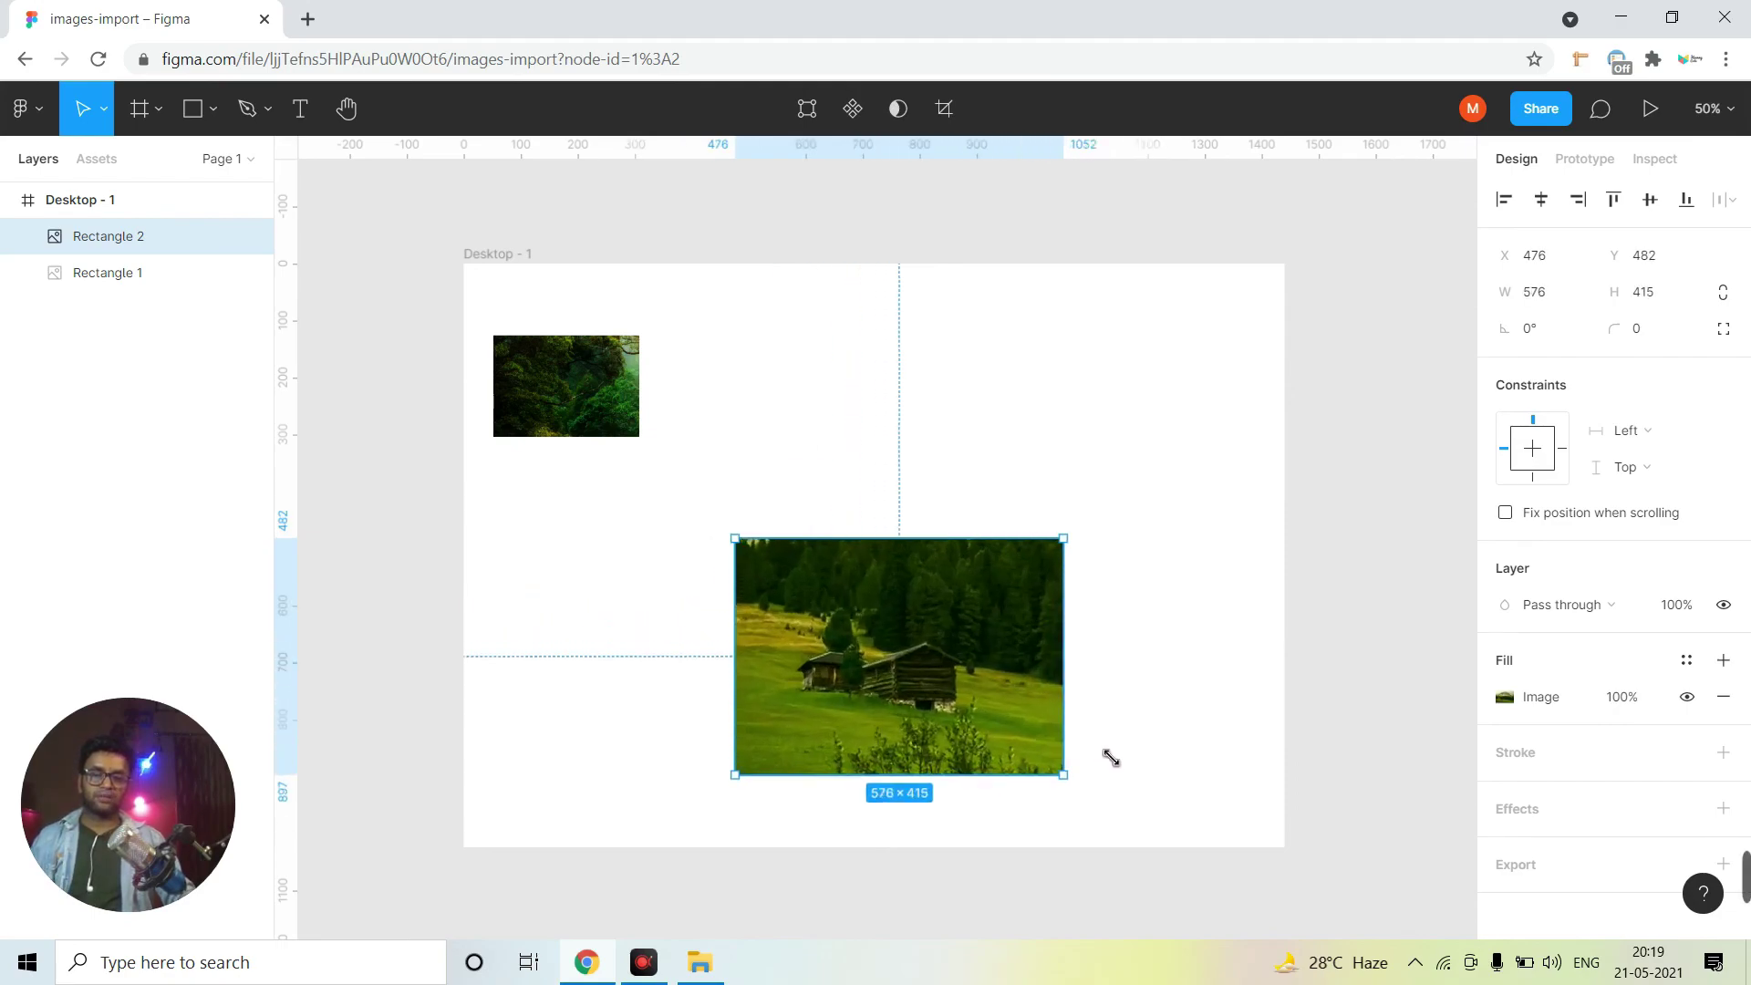
{"action": "left_click_drag", "start_coordinate": [911, 629], "coordinate": [895, 520]}
{"action": "left_click", "coordinate": [1138, 604]}
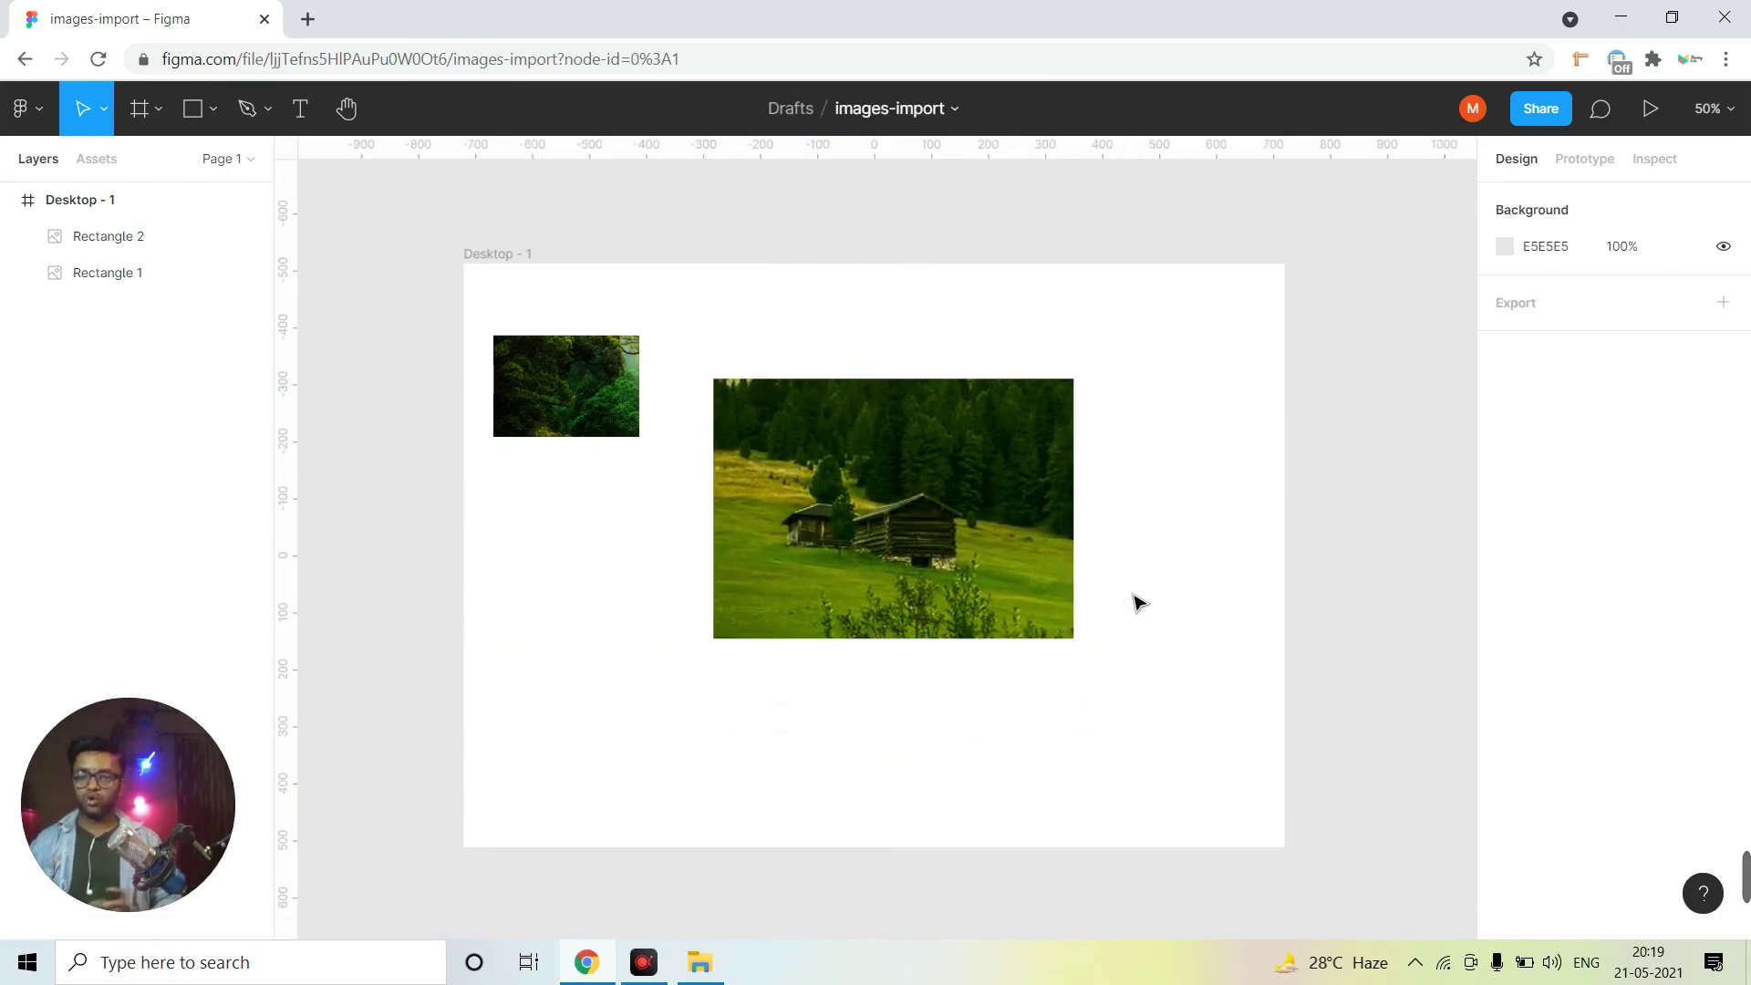